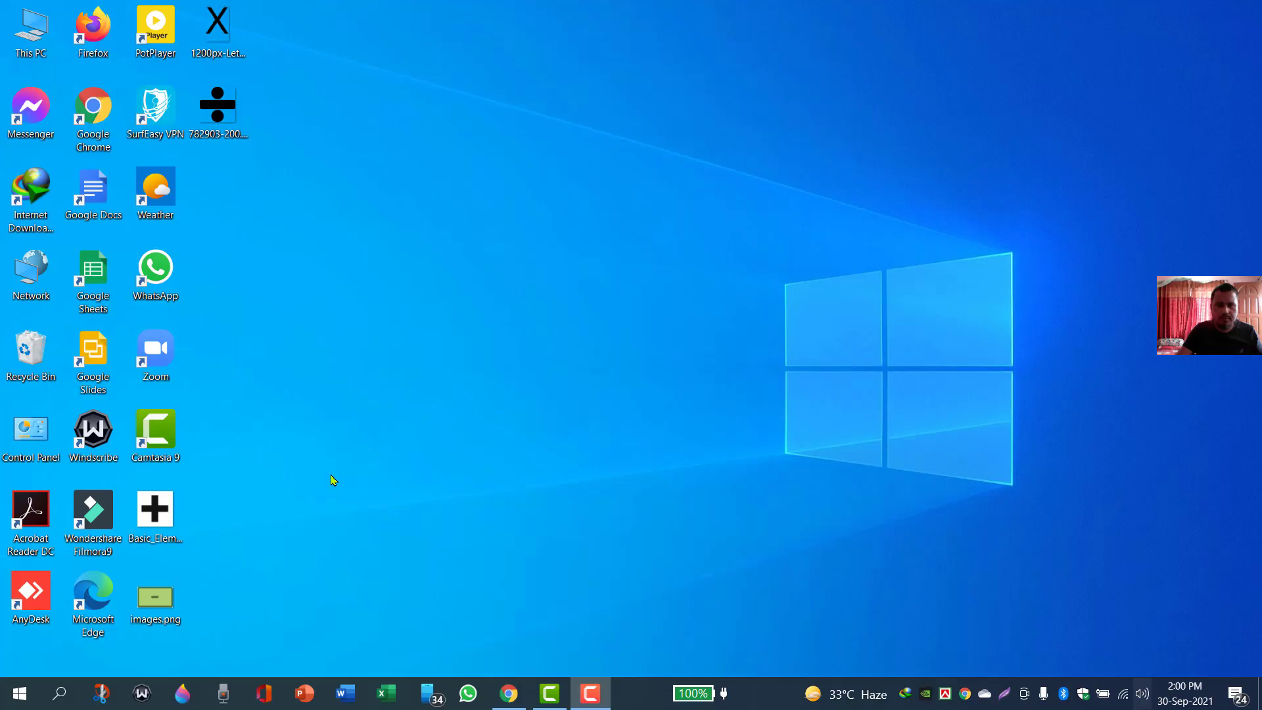
# - Launch Excel and create a new blank workbook
pyautogui.click(61, 694)
pyautogui.write('e')
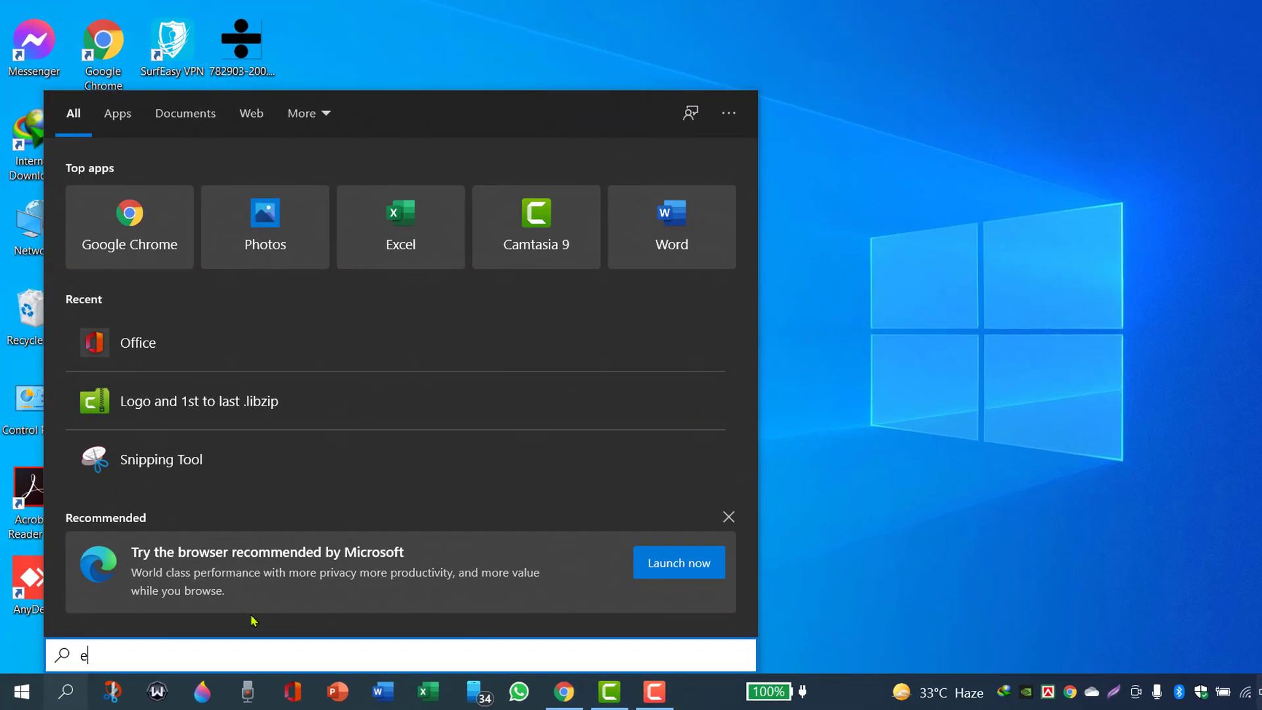
pyautogui.write('xcel')
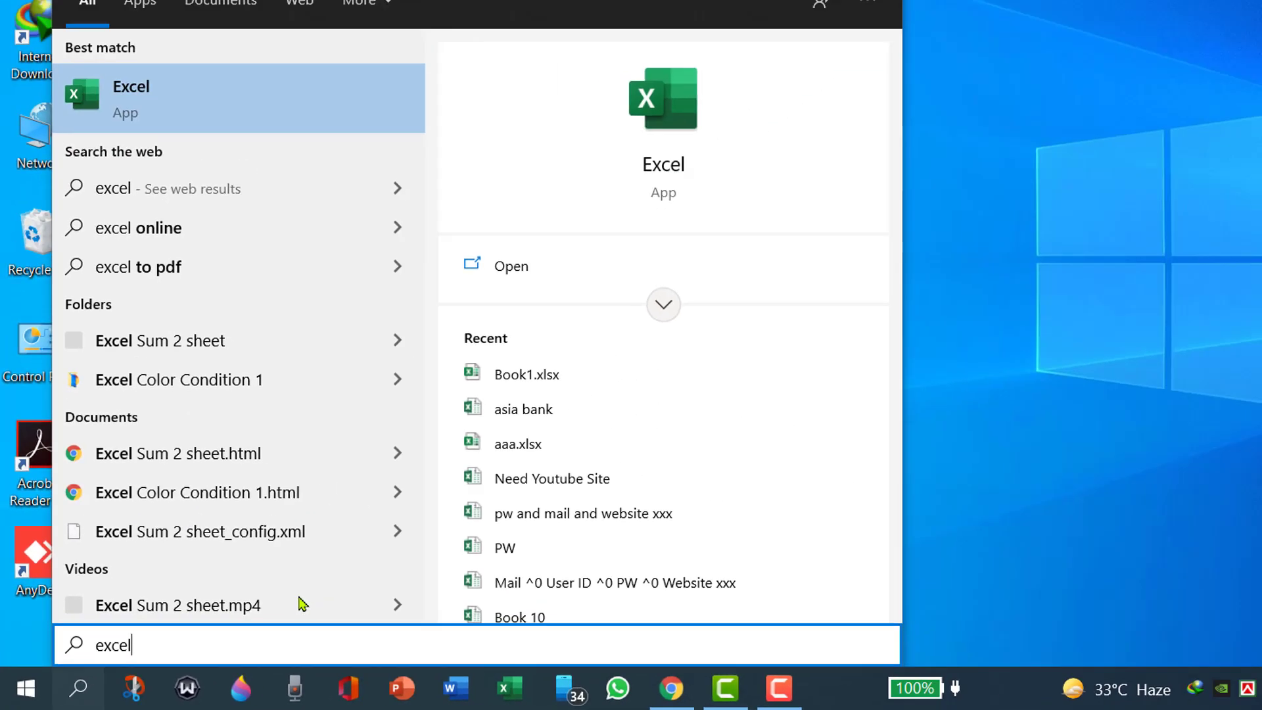
pyautogui.press('Return')
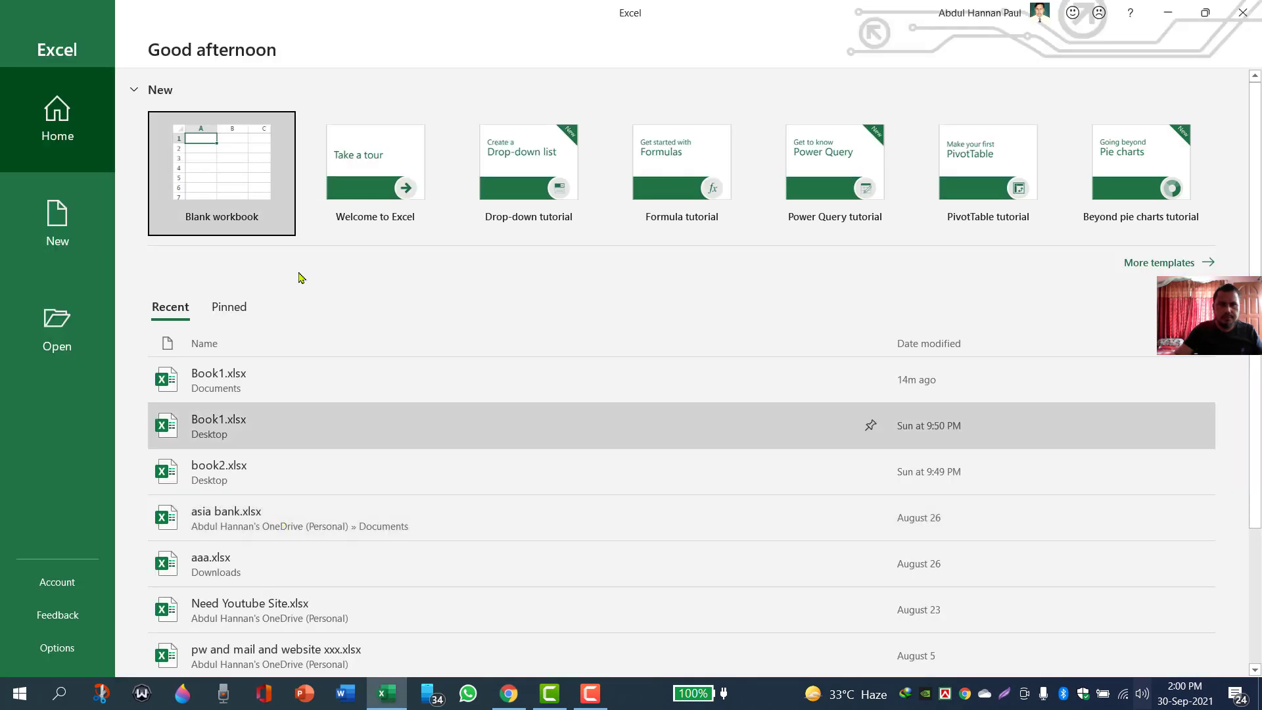
pyautogui.click(230, 175)
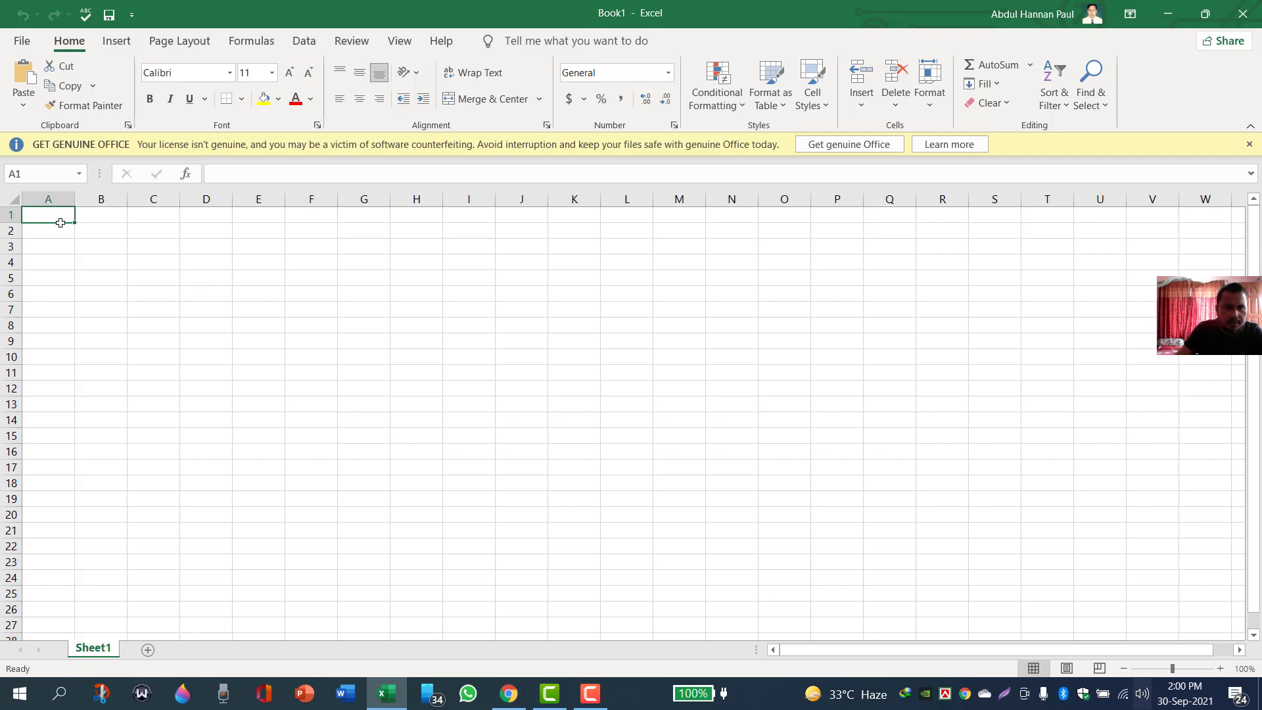
# - Apply all borders to the cell range A1:C12
pyautogui.moveTo(58, 222); pyautogui.dragTo(151, 388)
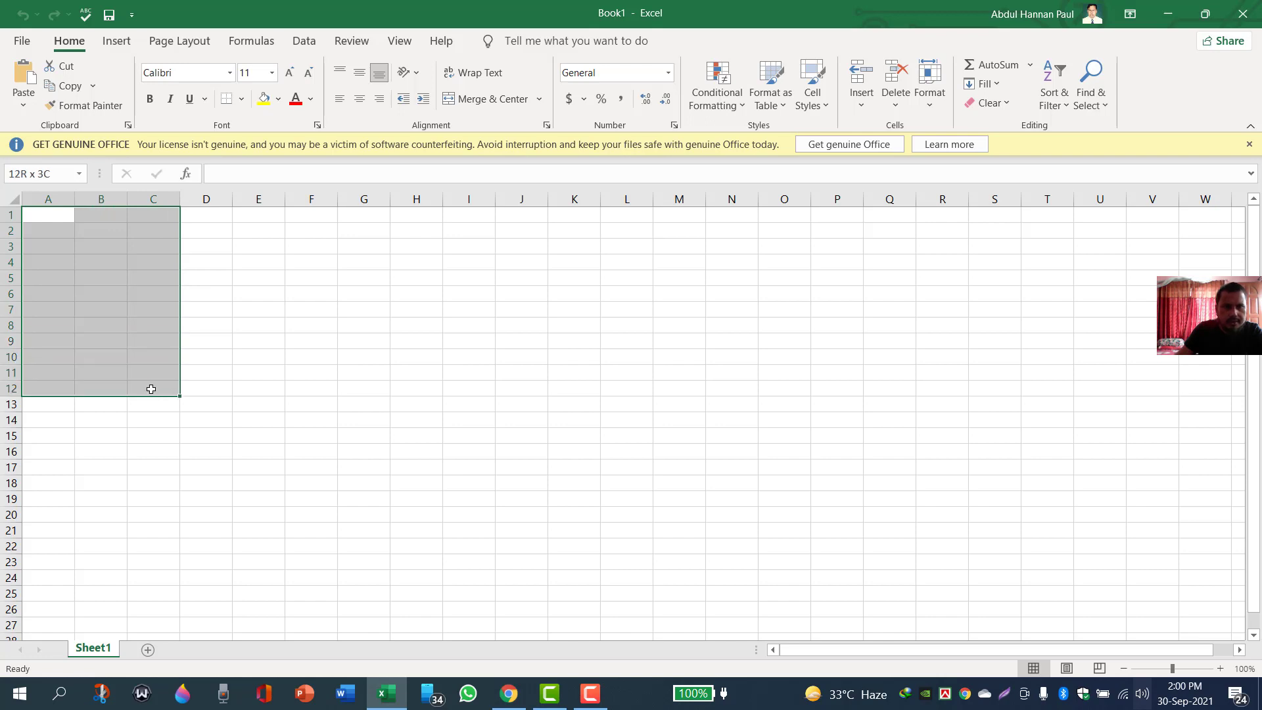
pyautogui.click(243, 99)
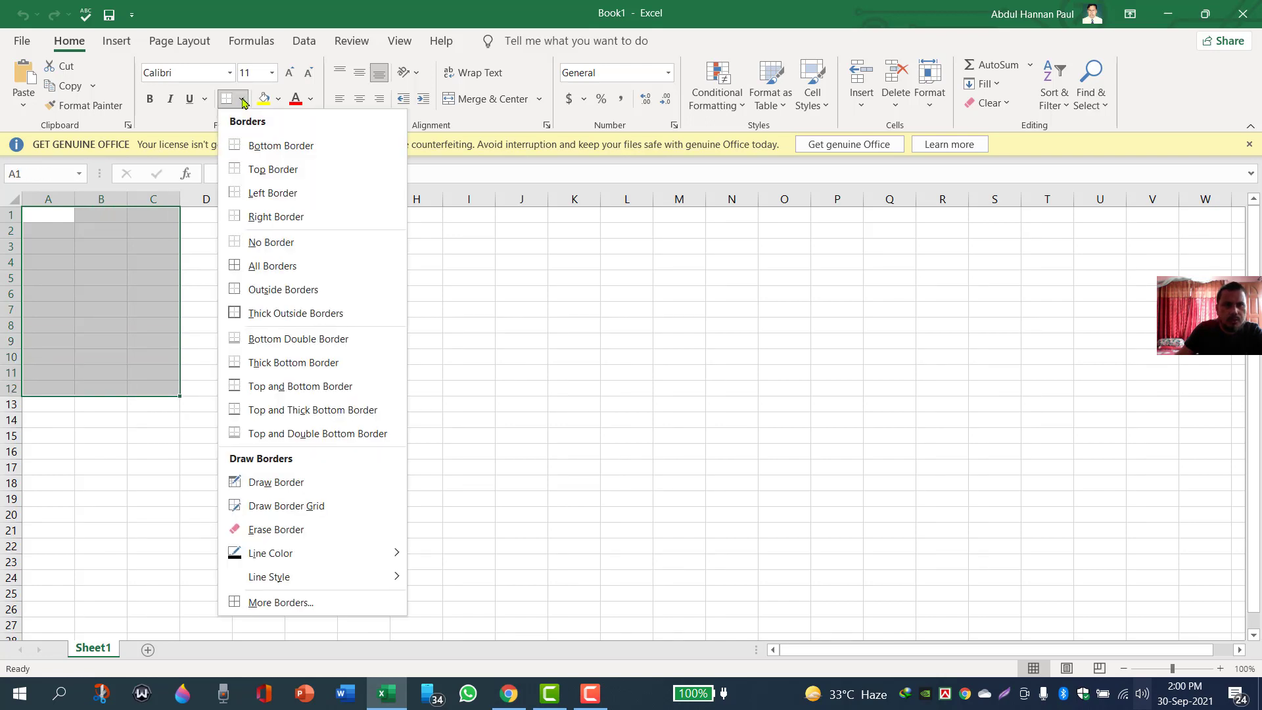
pyautogui.click(270, 267)
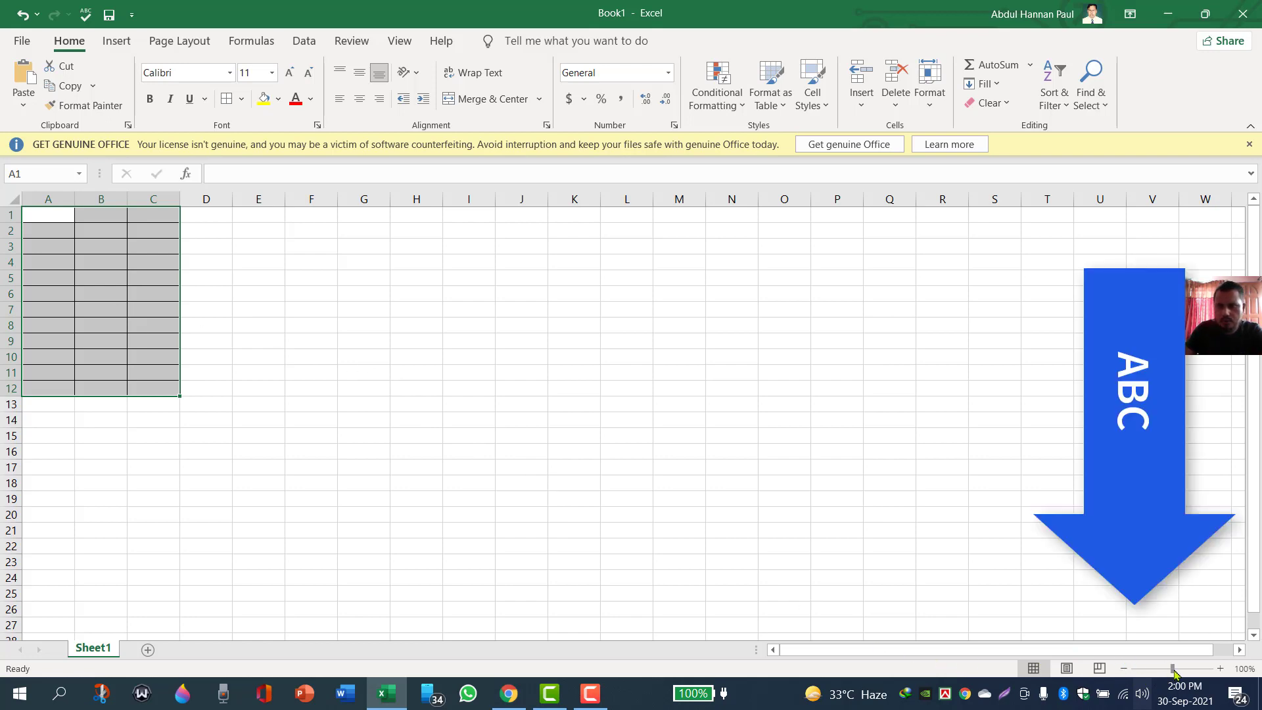
# - Set the worksheet zoom to 200%
pyautogui.moveTo(1174, 673)
pyautogui.mouseDown()
pyautogui.moveTo(1192, 673)
pyautogui.moveTo(1170, 673)
pyautogui.moveTo(1180, 673)
pyautogui.mouseUp()
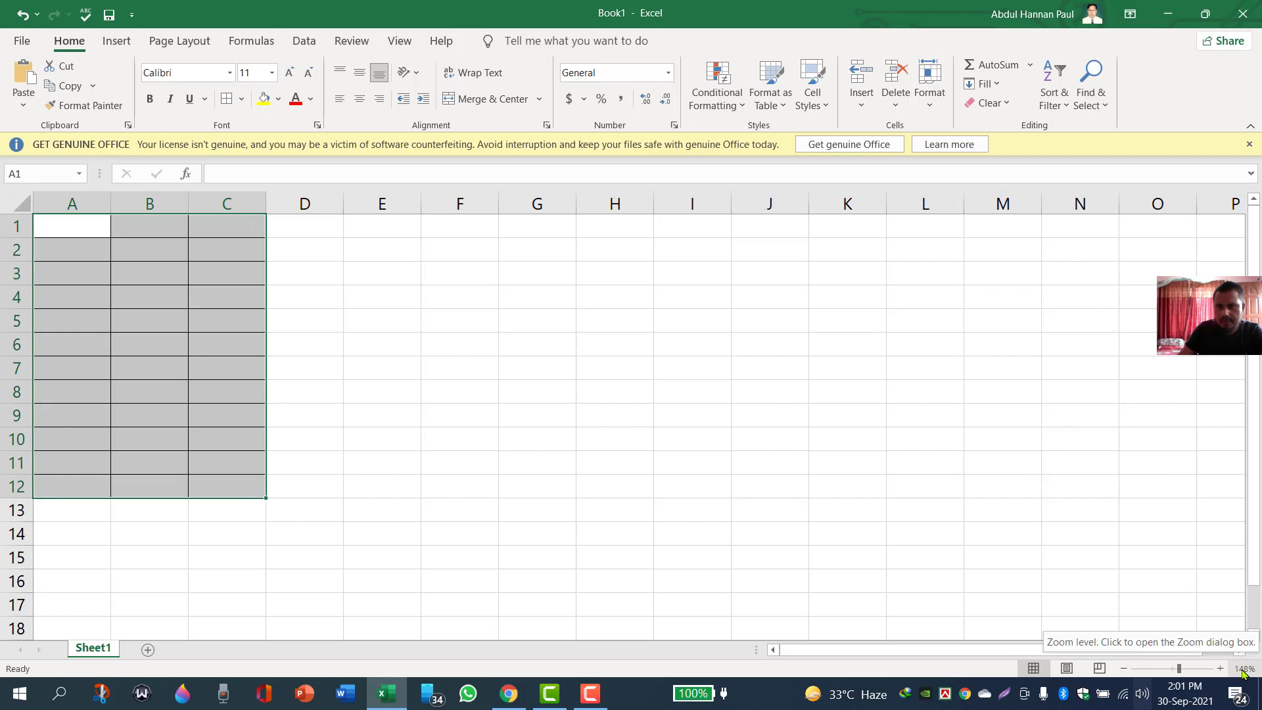
pyautogui.click(1244, 669)
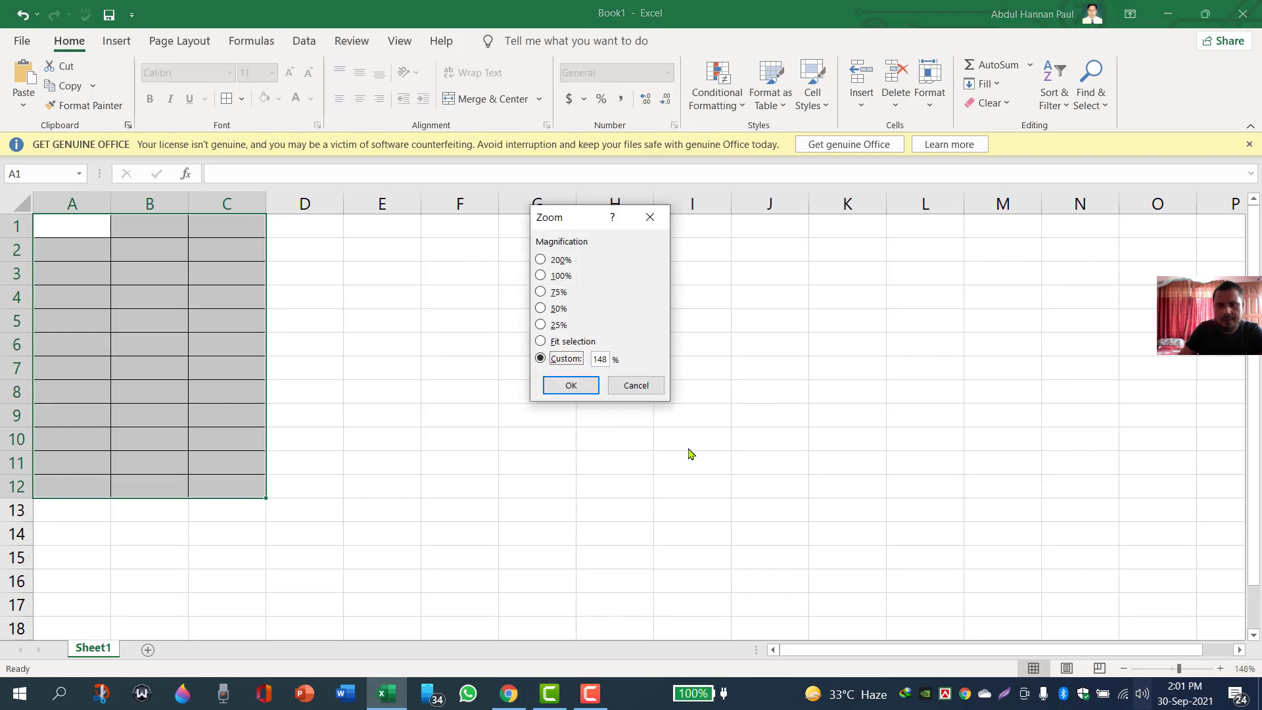
pyautogui.click(551, 260)
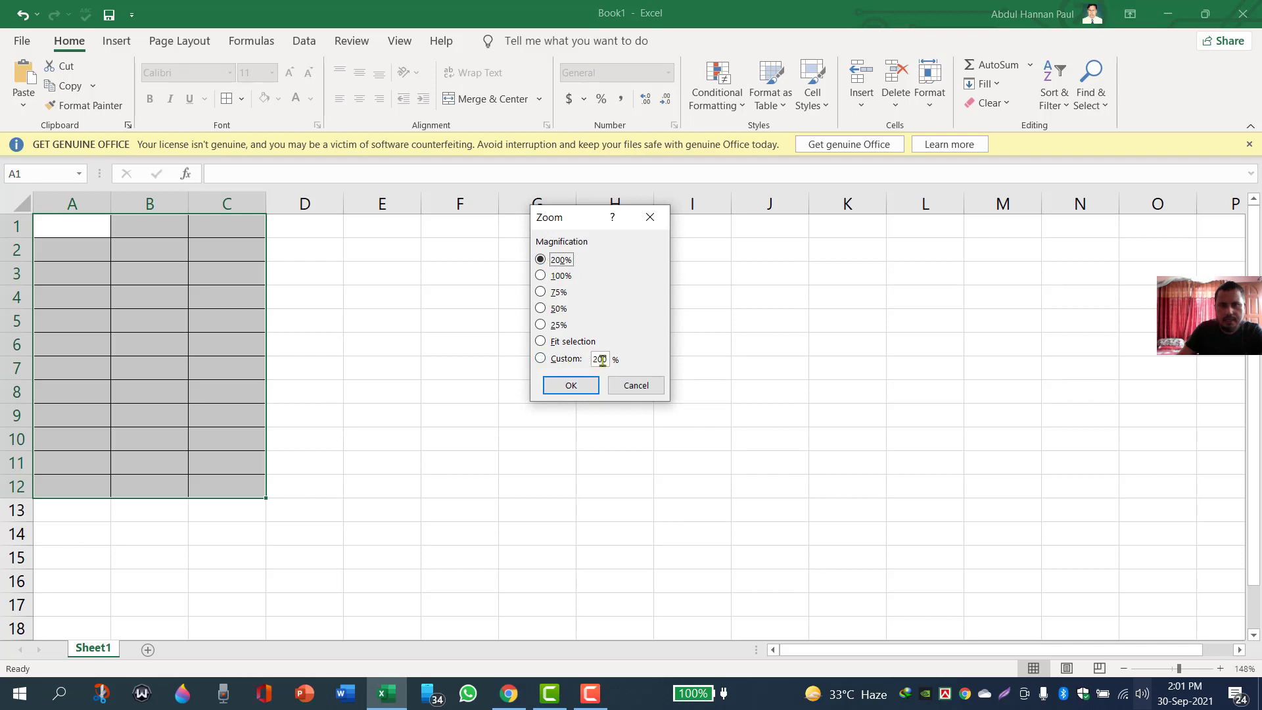
pyautogui.click(570, 385)
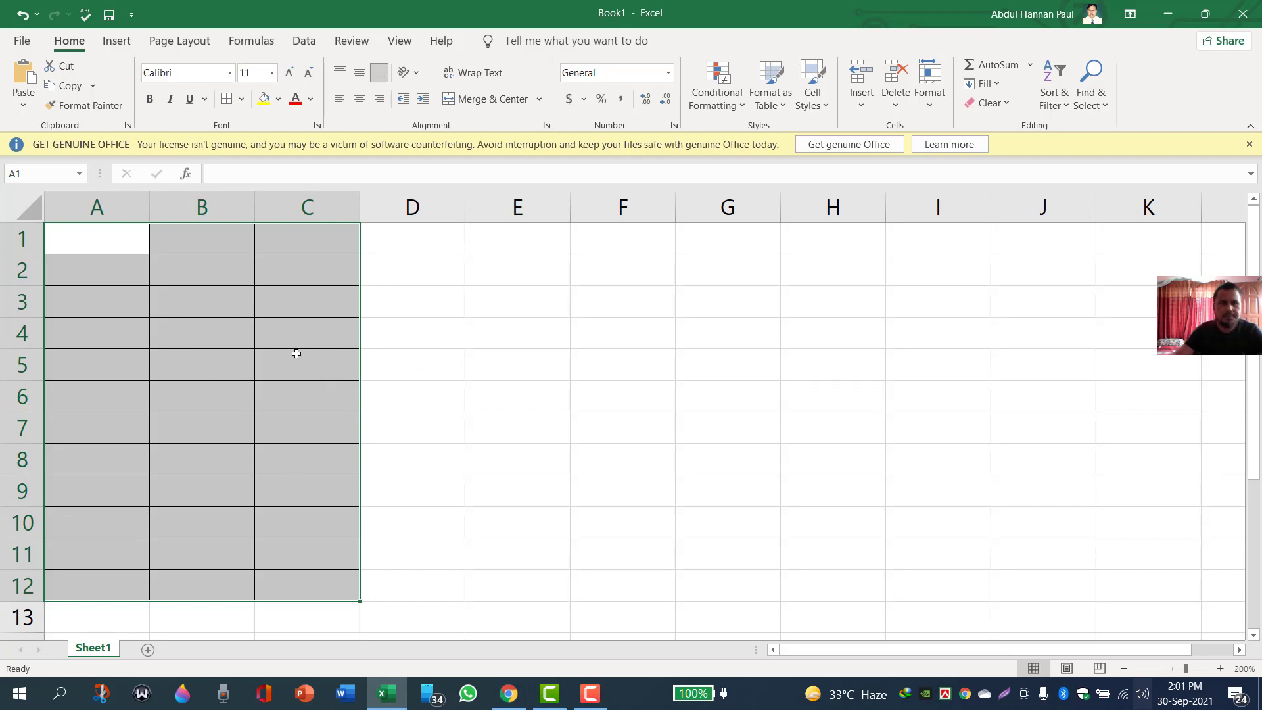
# - Enter 10 in cell A2 and 21 in cell B2
pyautogui.click(264, 328)
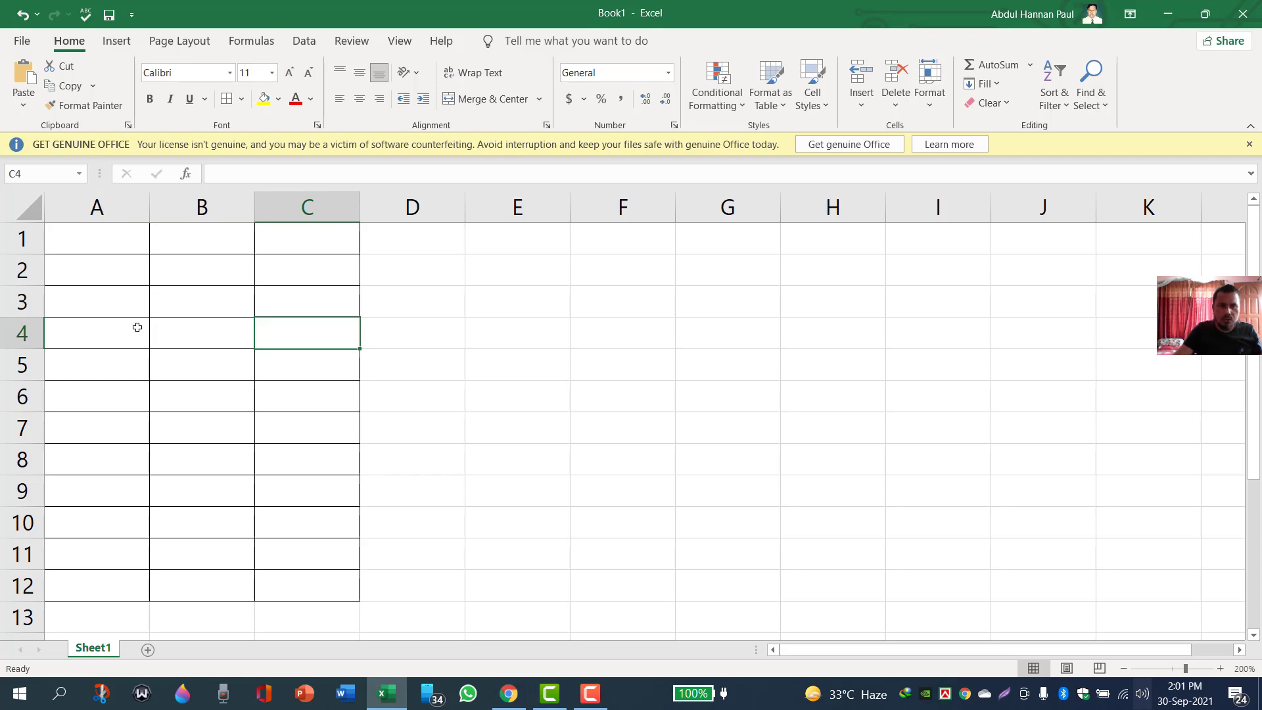
pyautogui.click(103, 266)
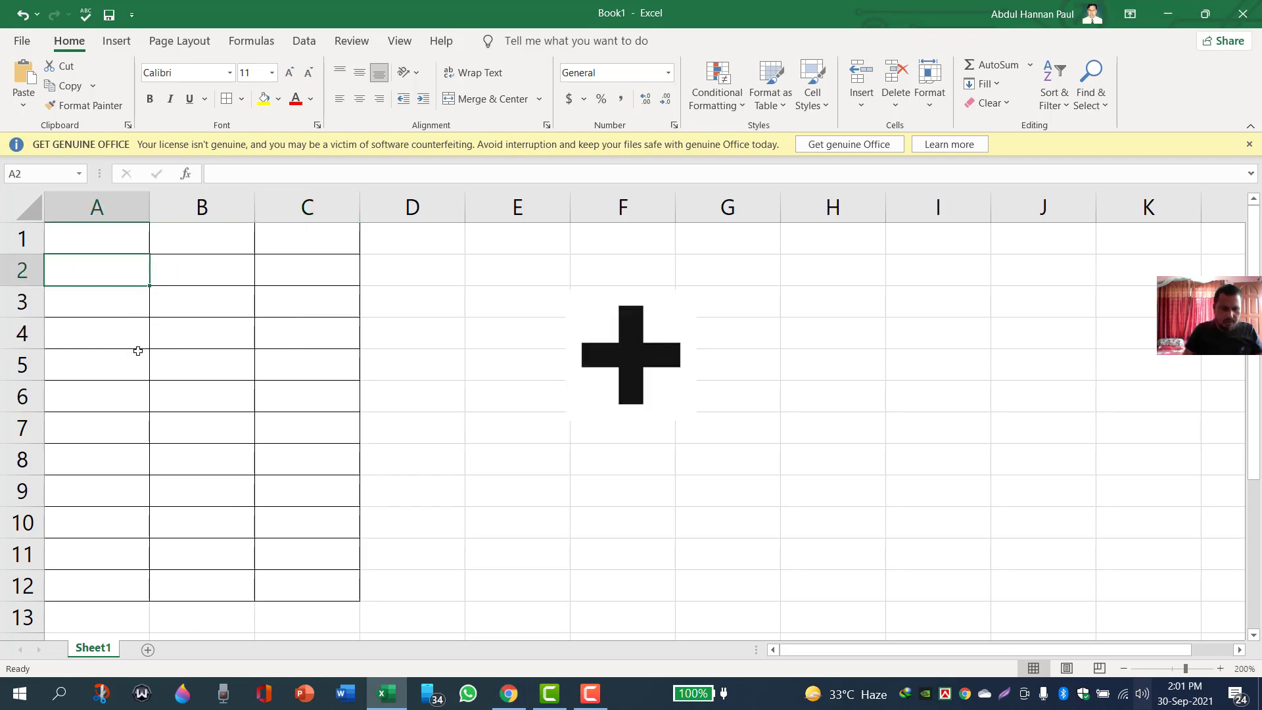
pyautogui.write('1')
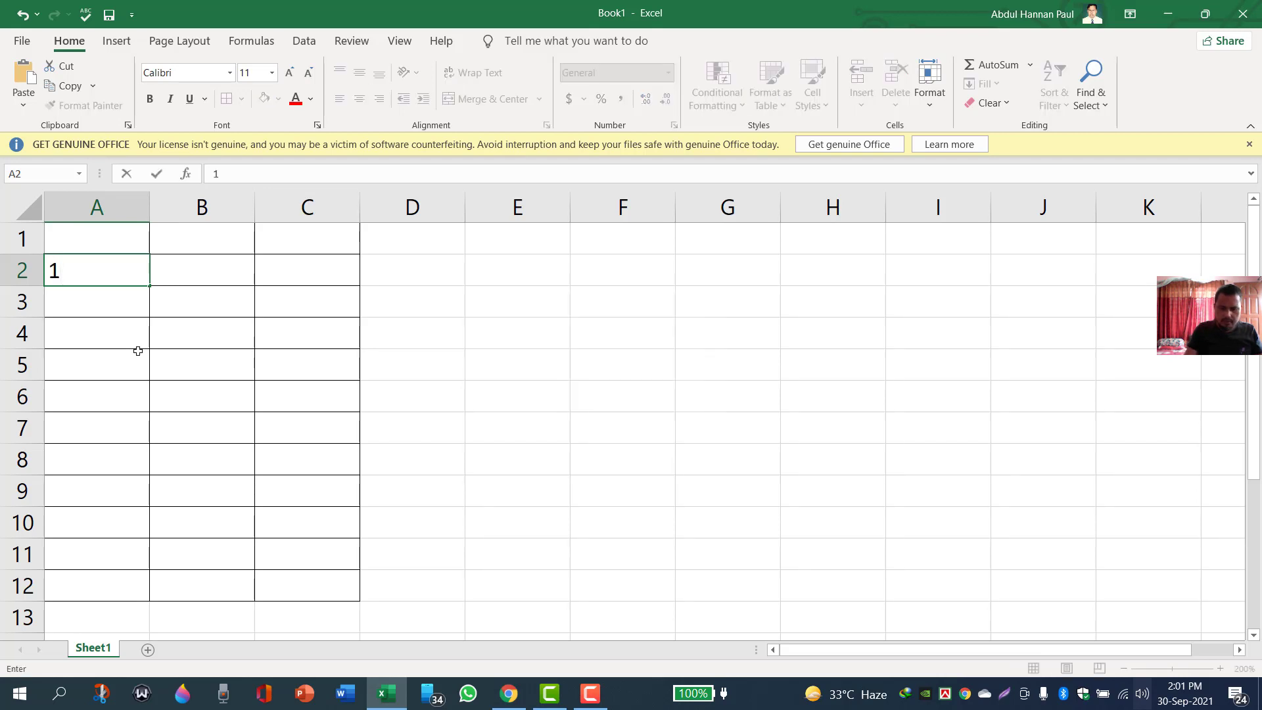
pyautogui.write('0')
pyautogui.press('Tab')
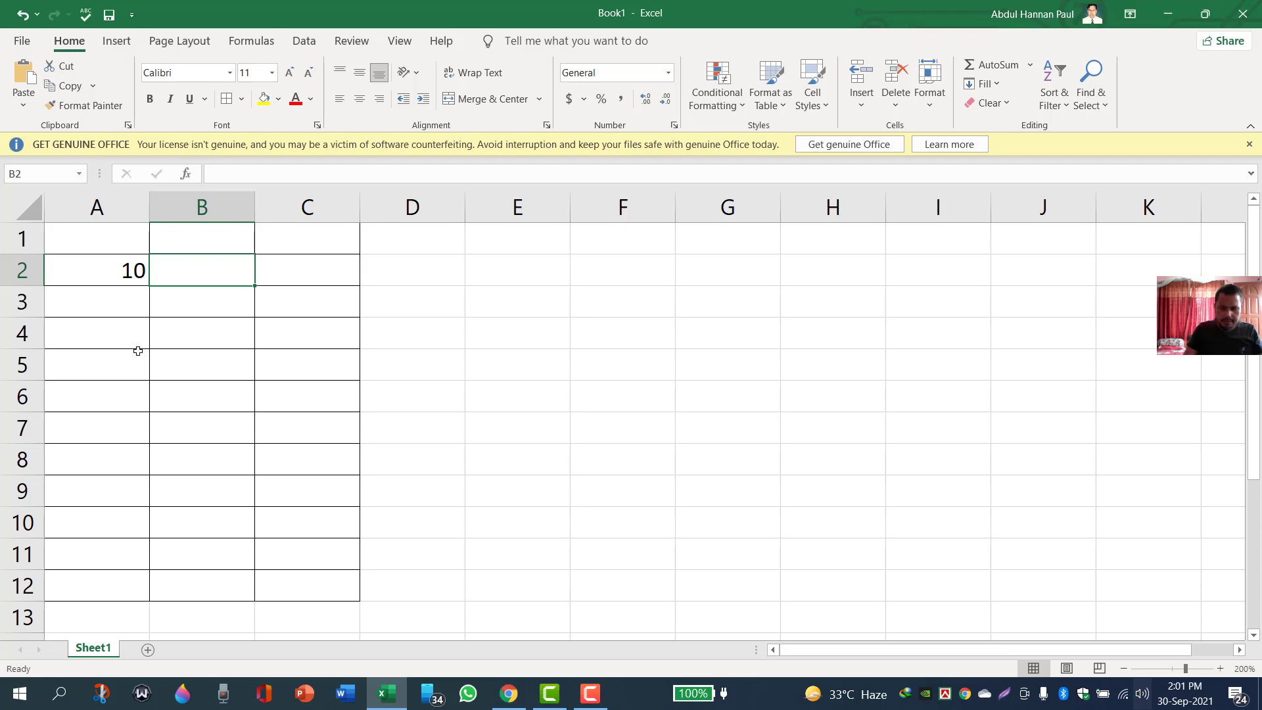
pyautogui.write('21')
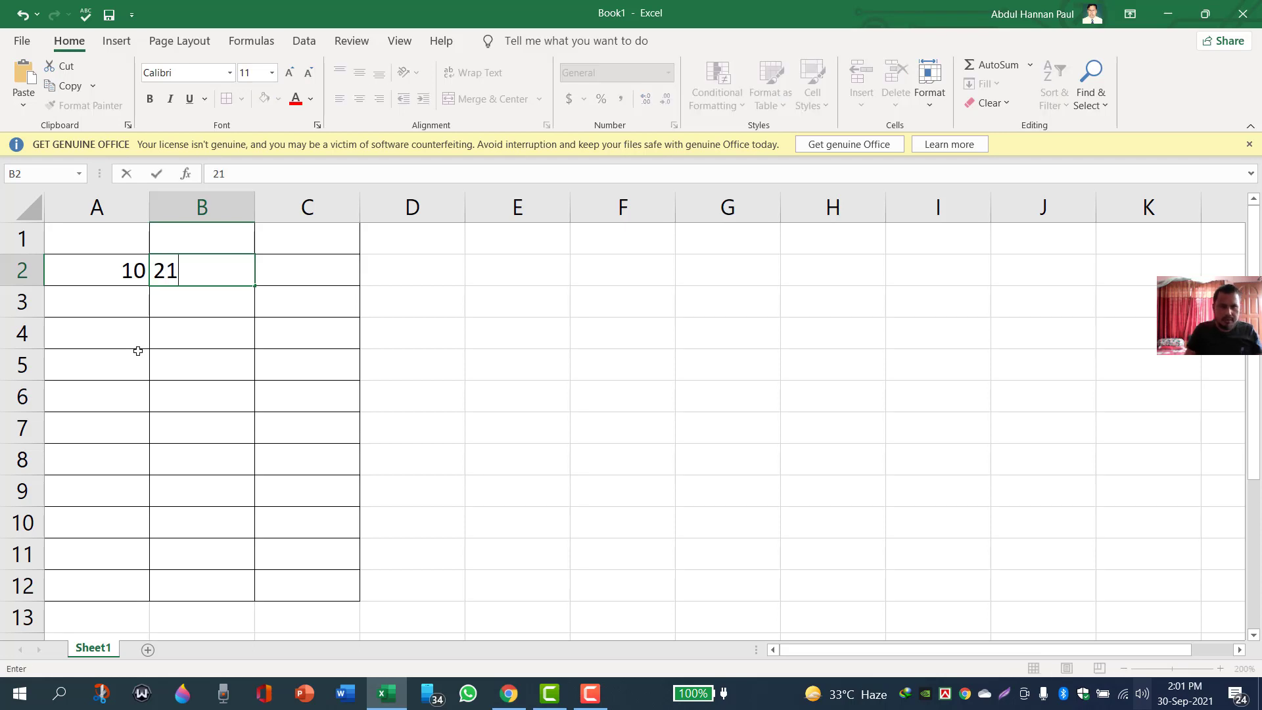
pyautogui.press('Tab')
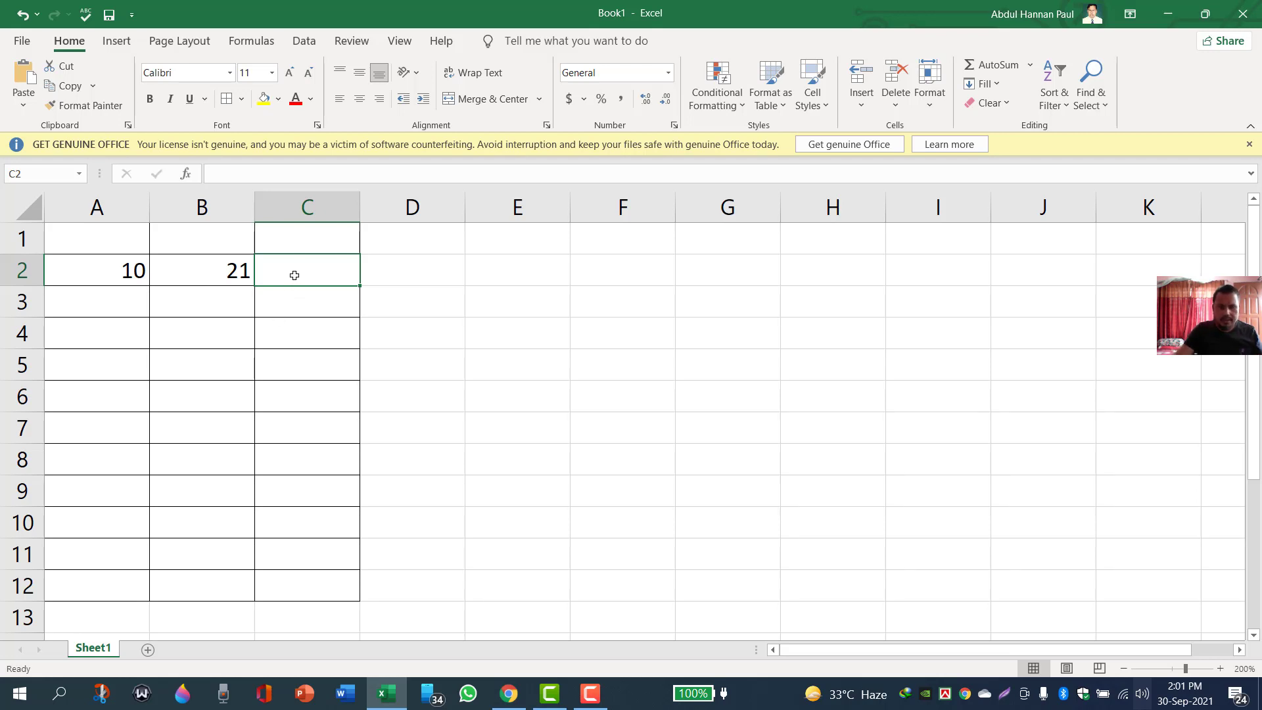
# - Add the two row values in cell C2 with the formula =A2+B2
pyautogui.write('=')
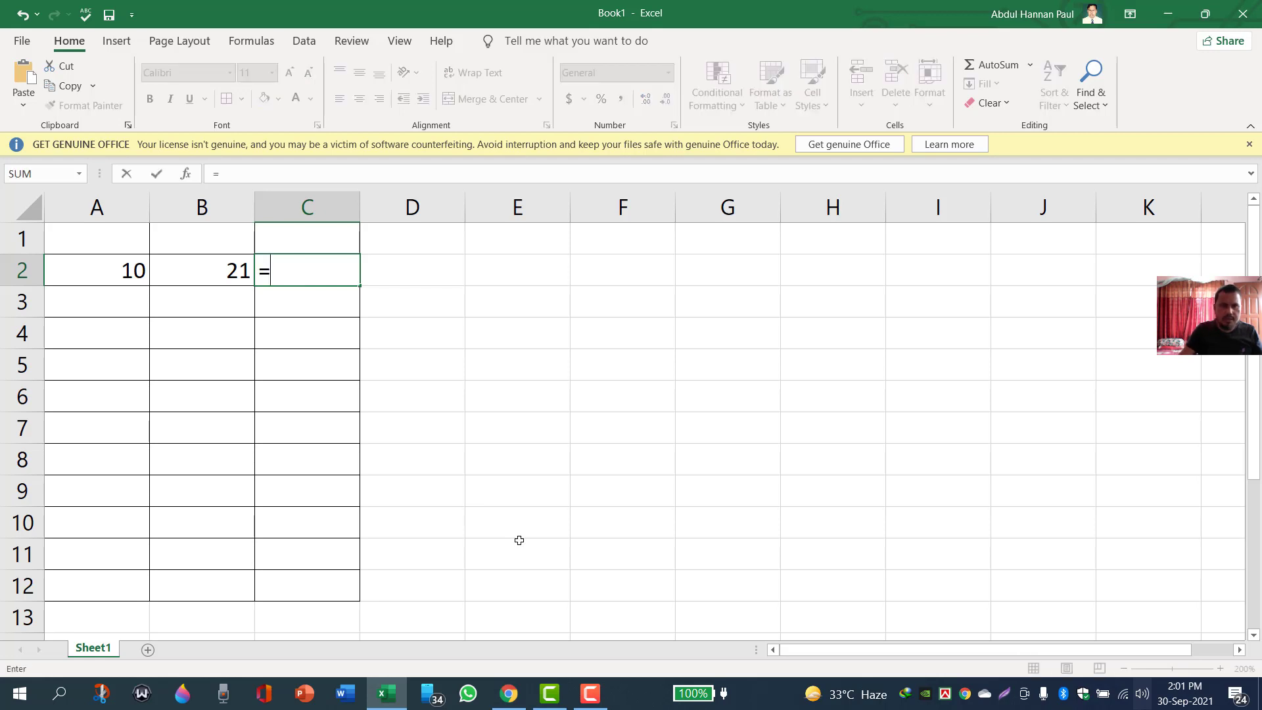
pyautogui.click(120, 270)
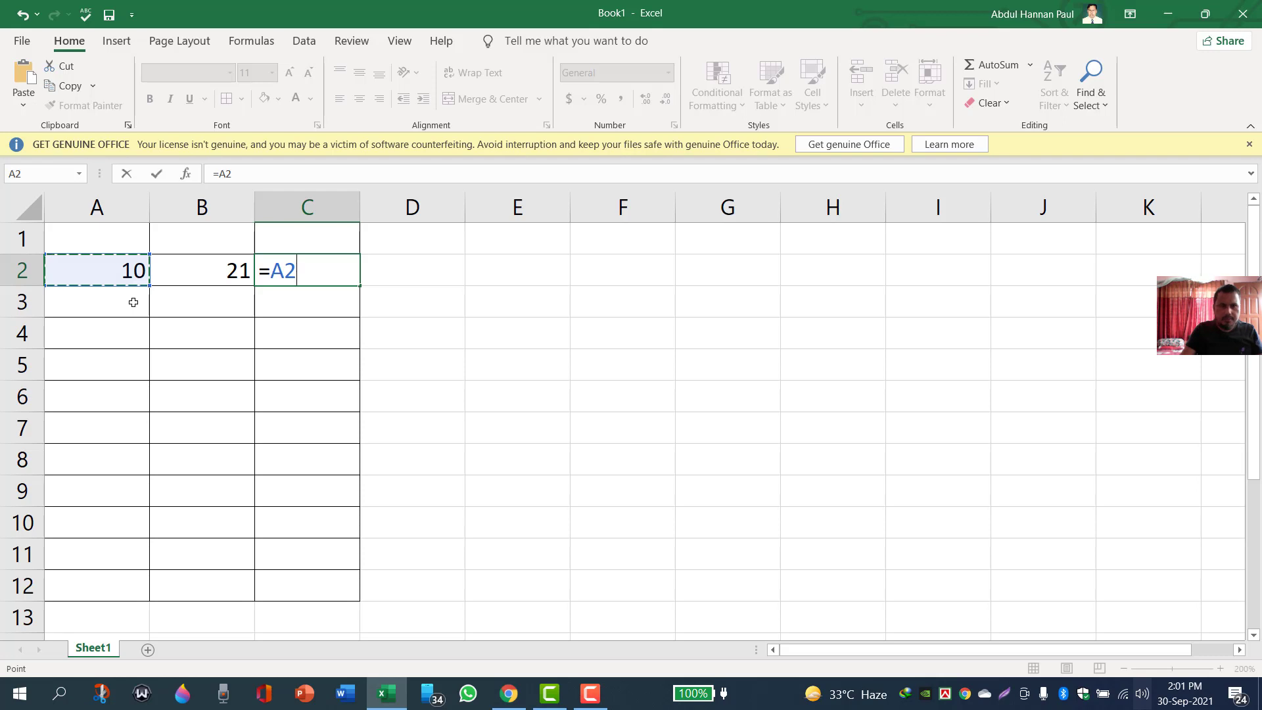
pyautogui.write('+')
pyautogui.click(184, 269)
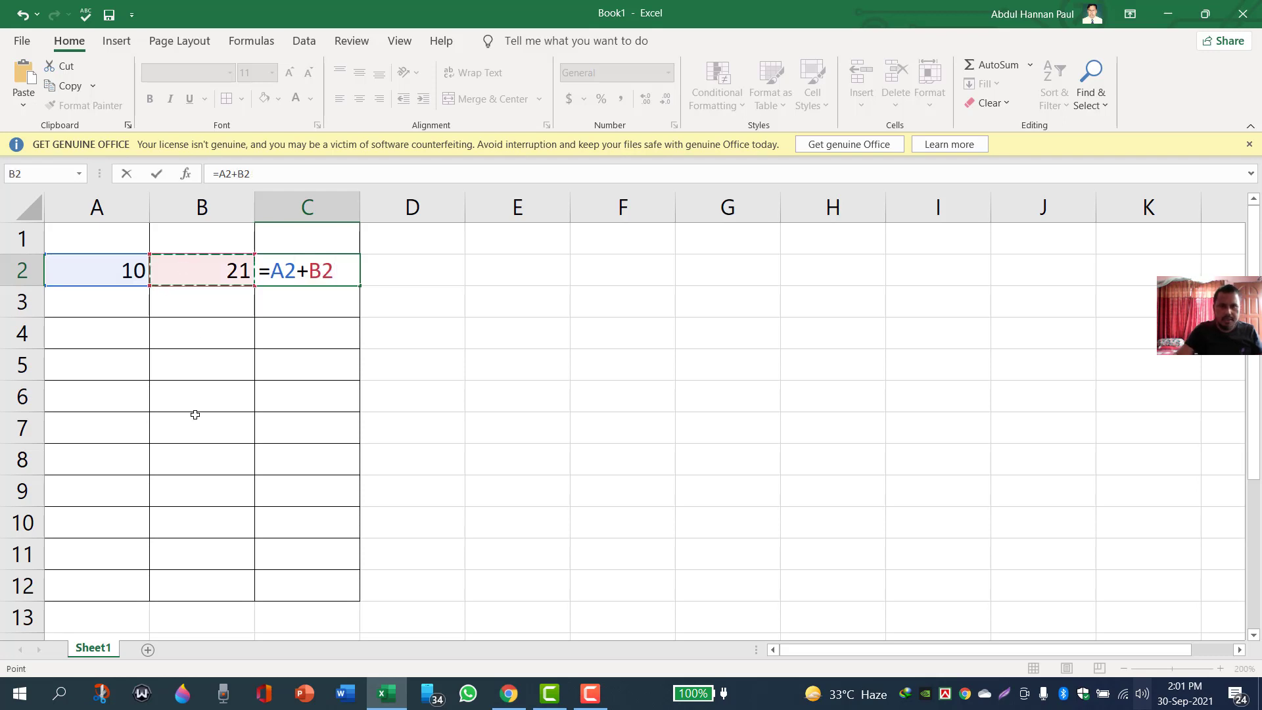
pyautogui.press('Return')
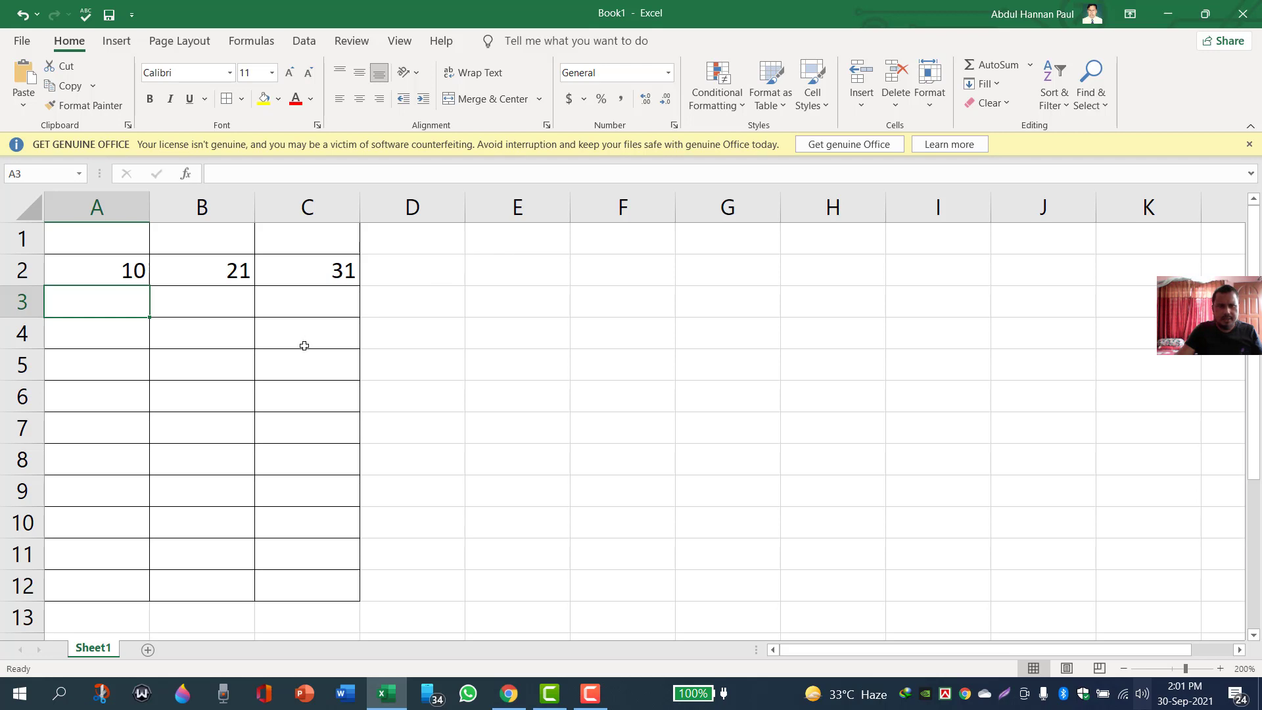
# - Enter 24 in cell E2 and 56 in cell E3
pyautogui.click(510, 267)
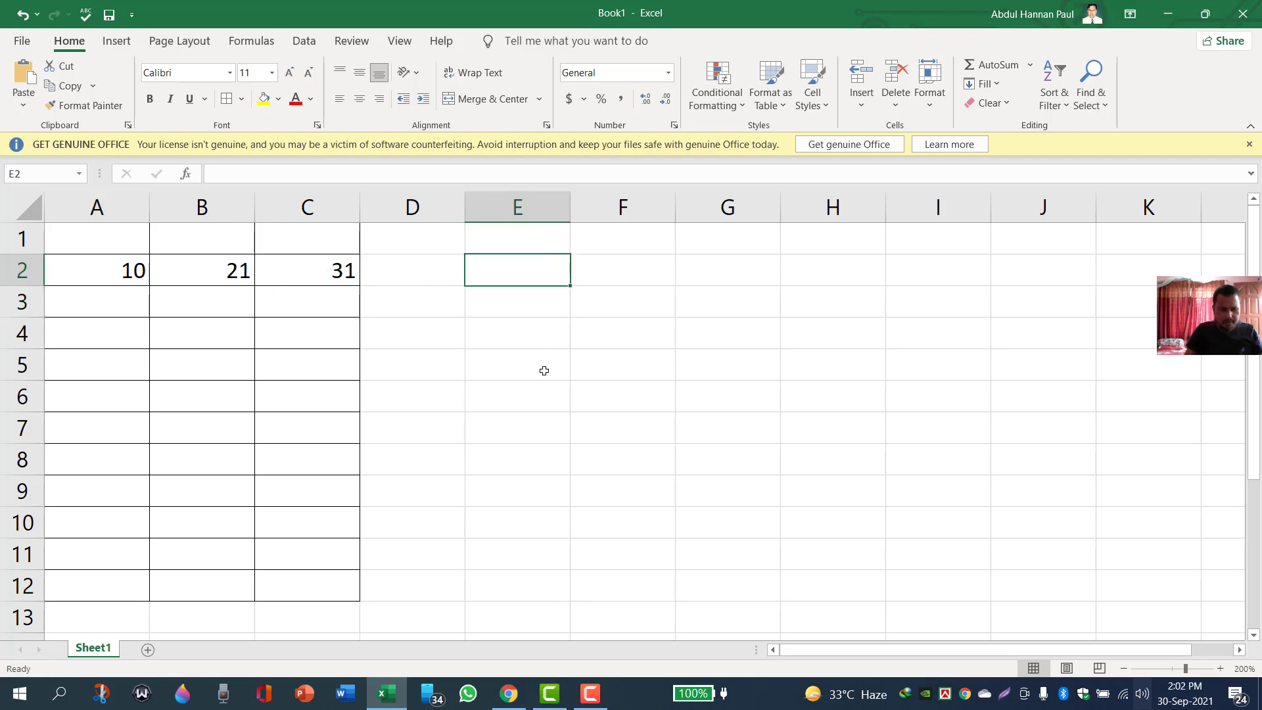
pyautogui.write('24')
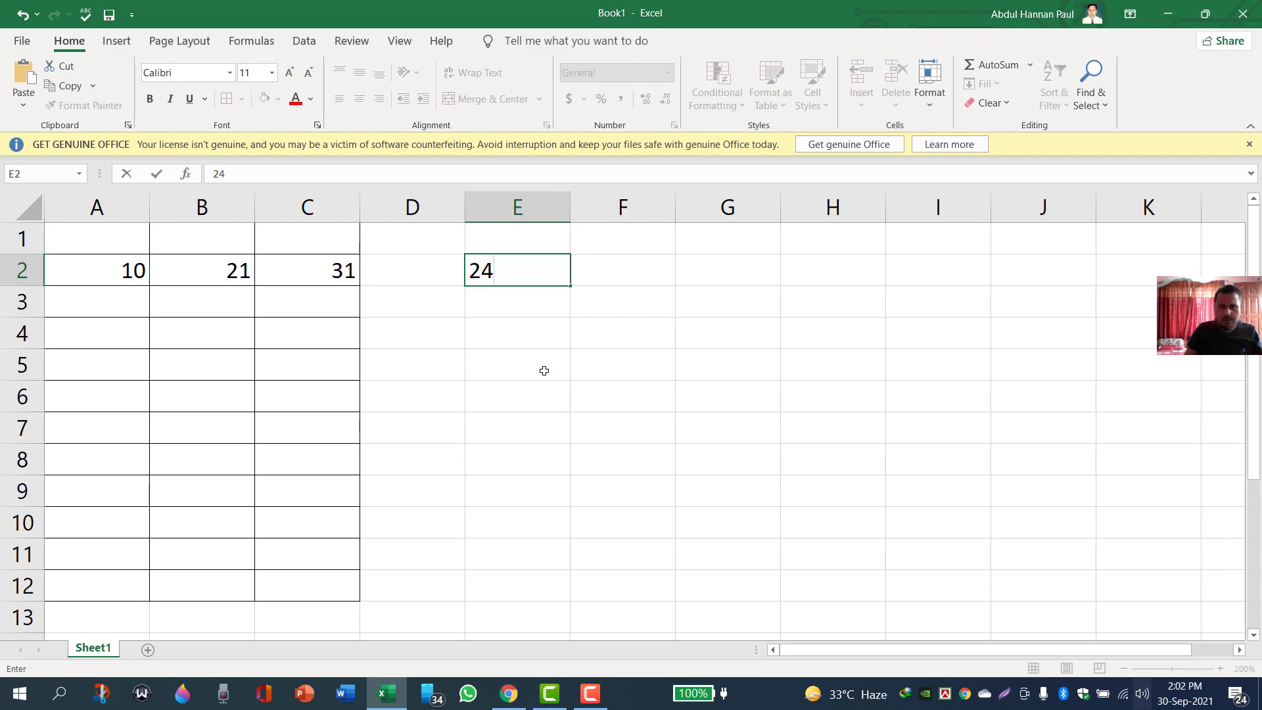
pyautogui.press('Return')
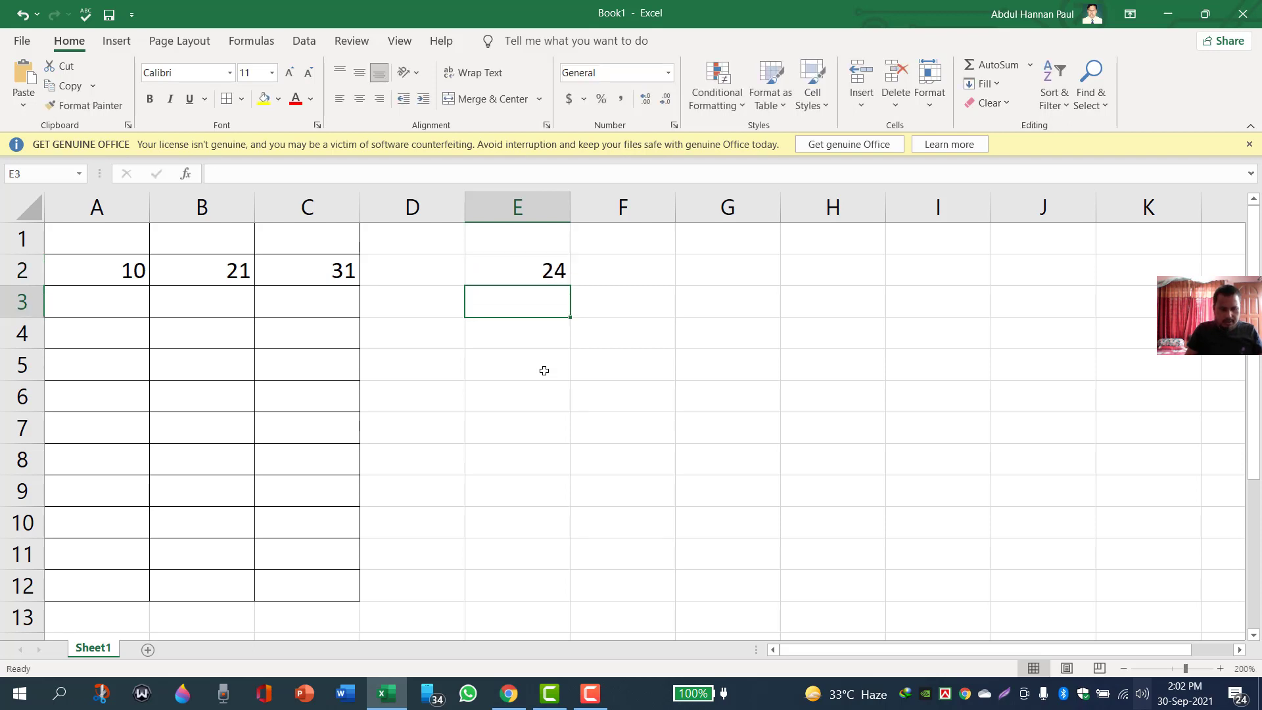
pyautogui.write('56')
pyautogui.press('Return')
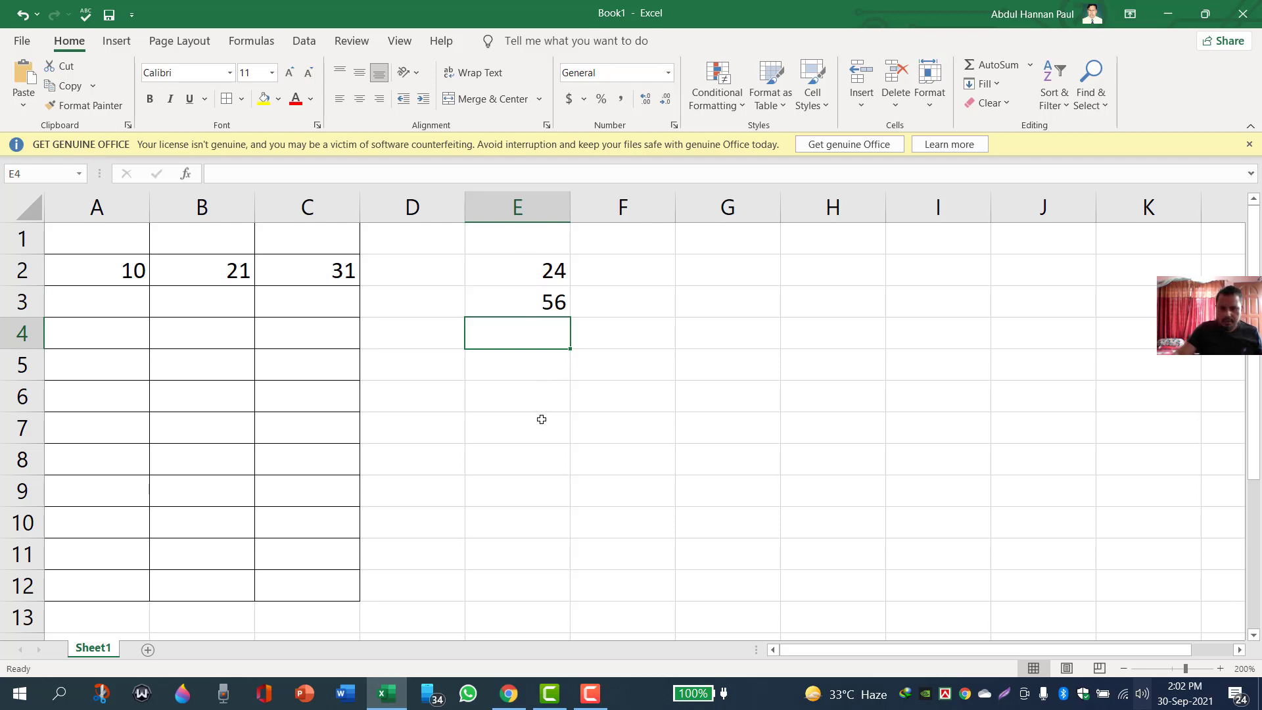
# - Add the two column values in cell E4 with the formula =E2+E3, and reopen the formula to check its cell references
pyautogui.write('=')
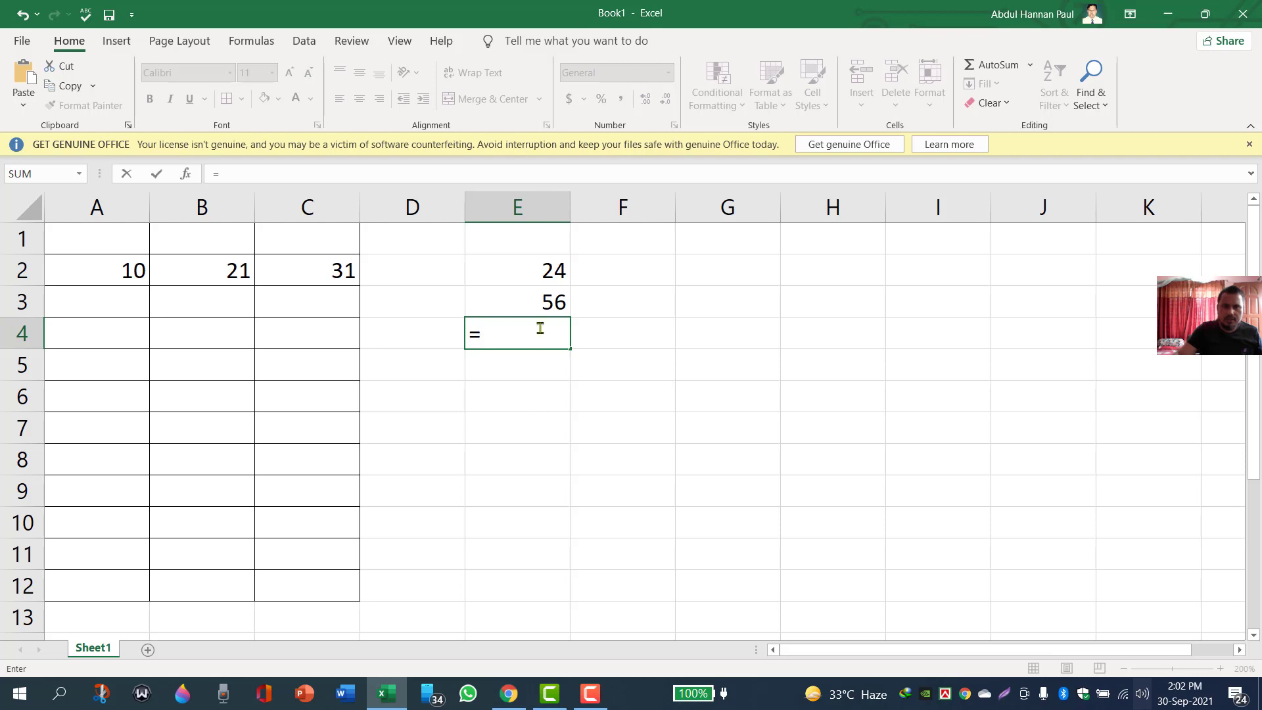
pyautogui.click(541, 273)
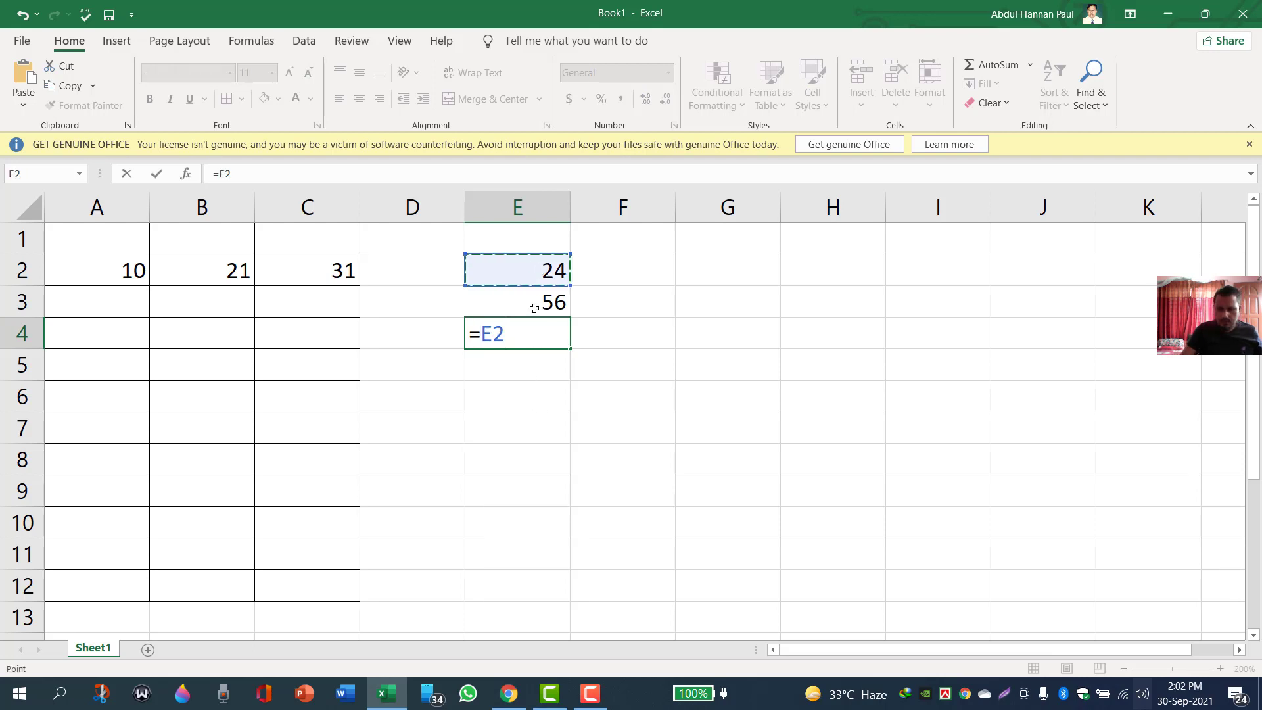
pyautogui.write('+')
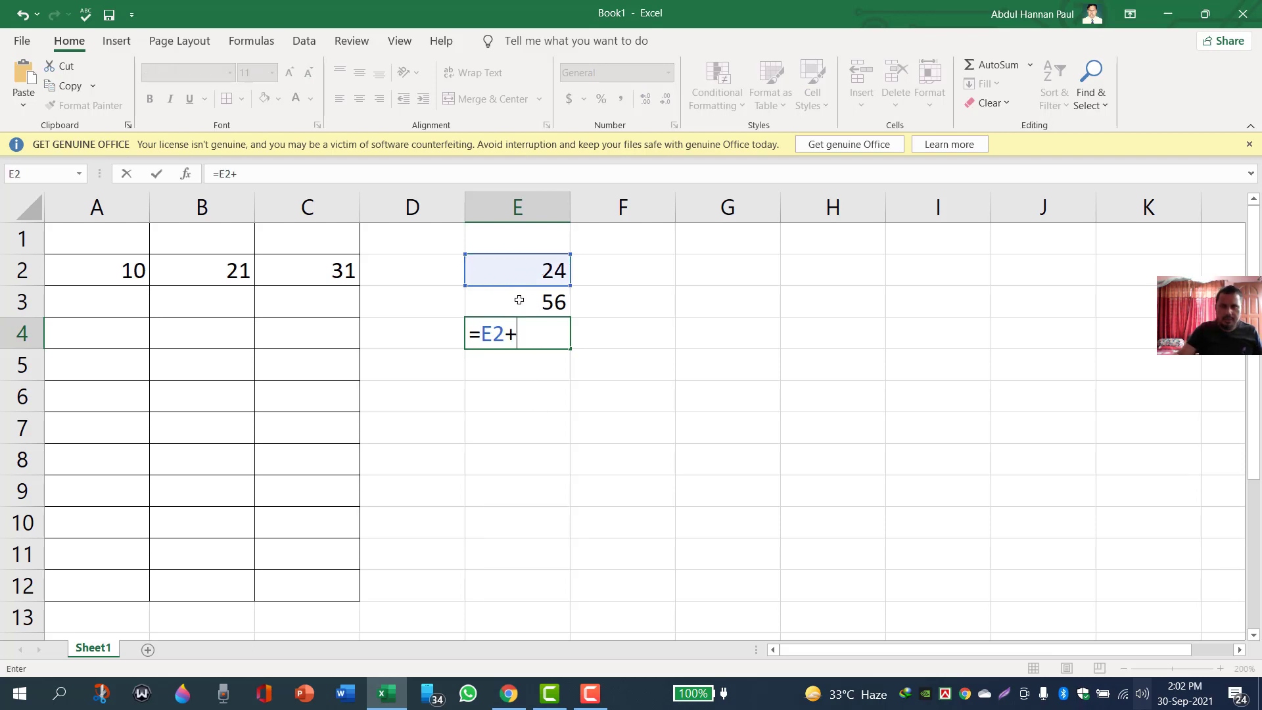
pyautogui.click(519, 300)
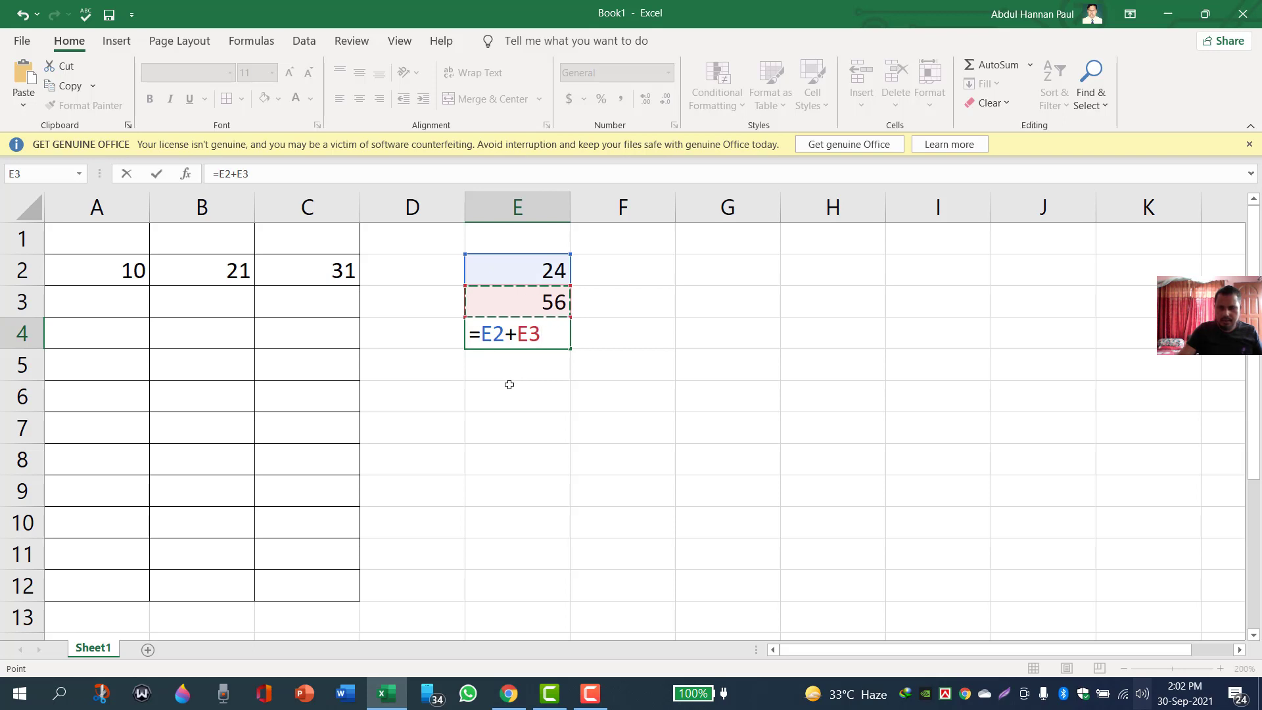
pyautogui.press('Return')
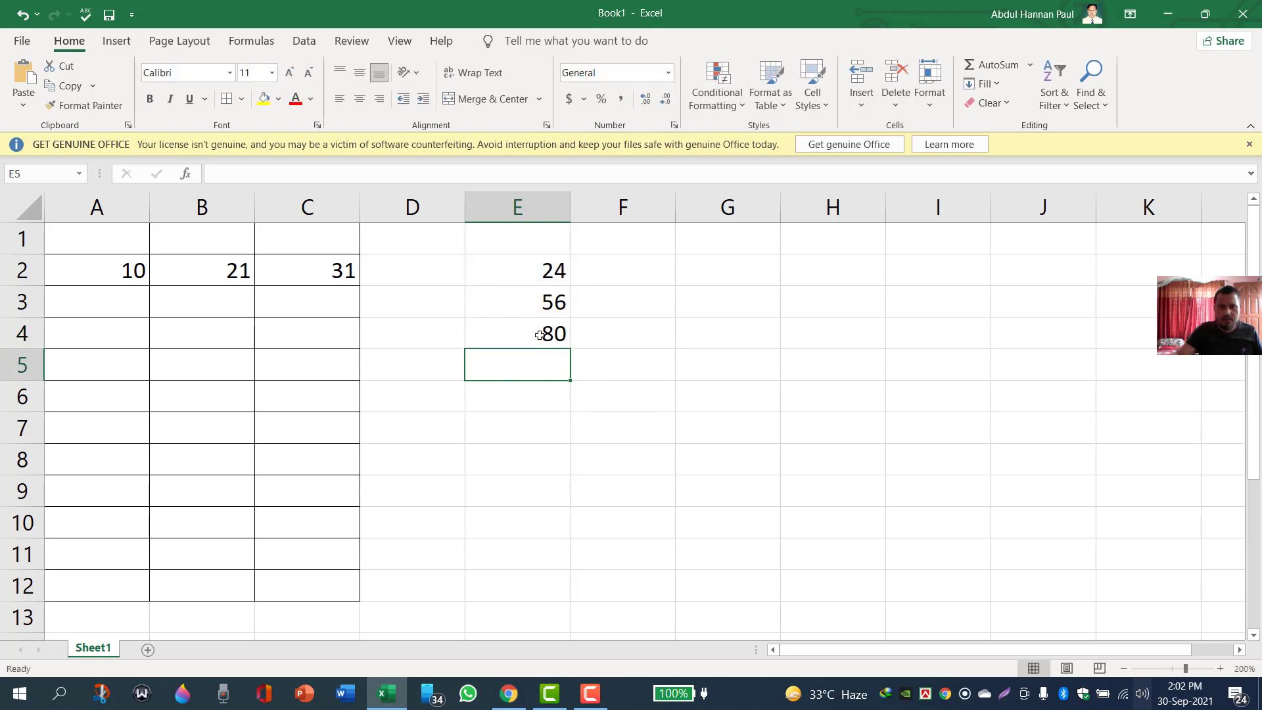
pyautogui.click(539, 335)
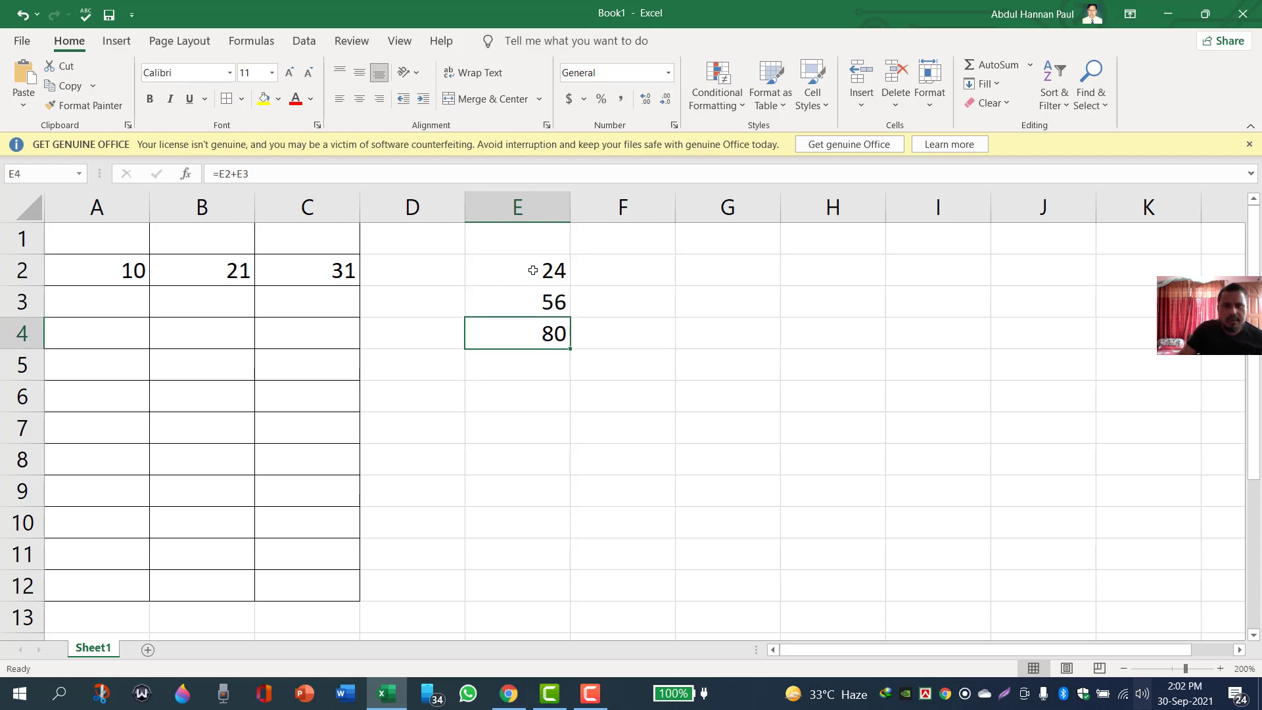
pyautogui.doubleClick(526, 333)
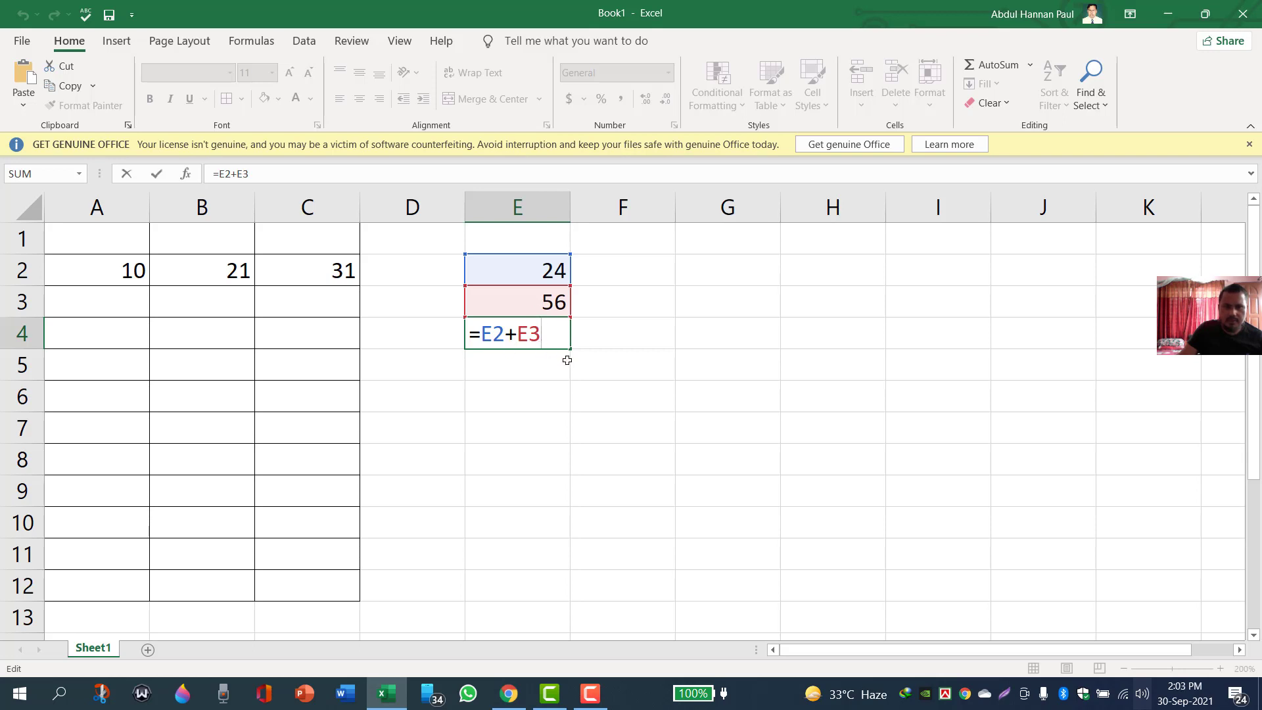
pyautogui.press('Return')
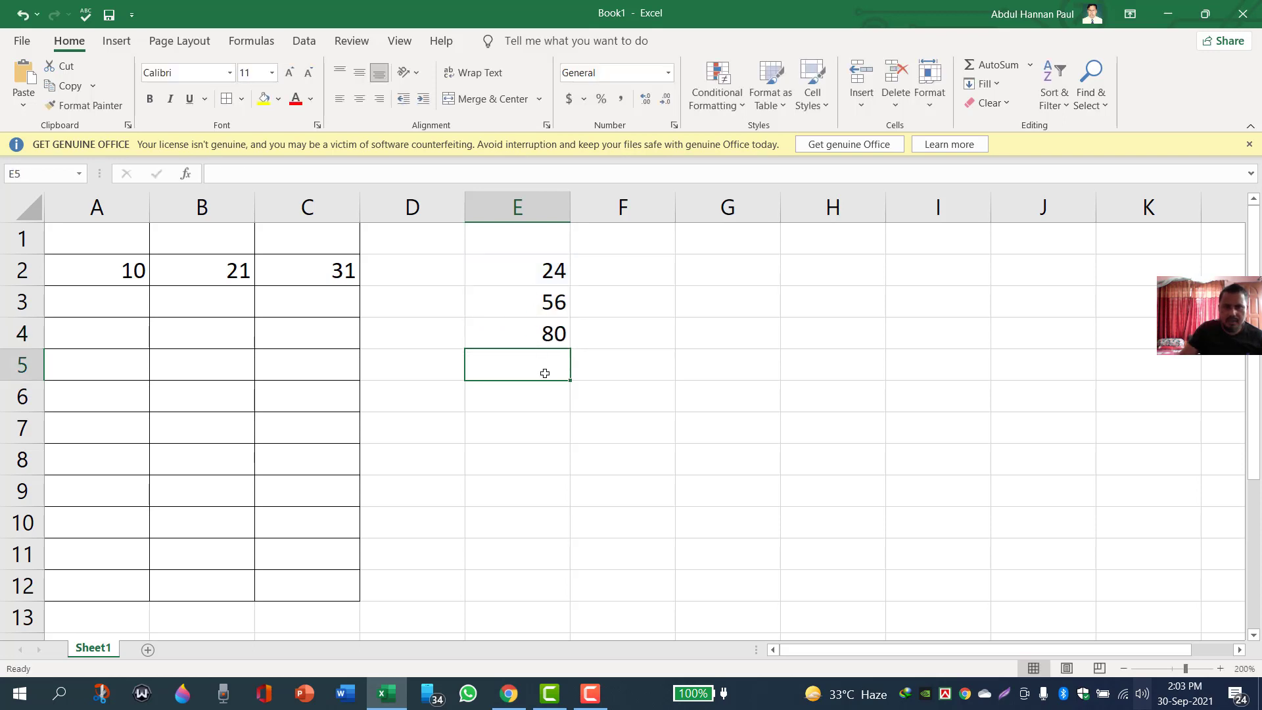
# - Enter 45, 32 and 64 down column F in cells F2 to F4
pyautogui.click(635, 271)
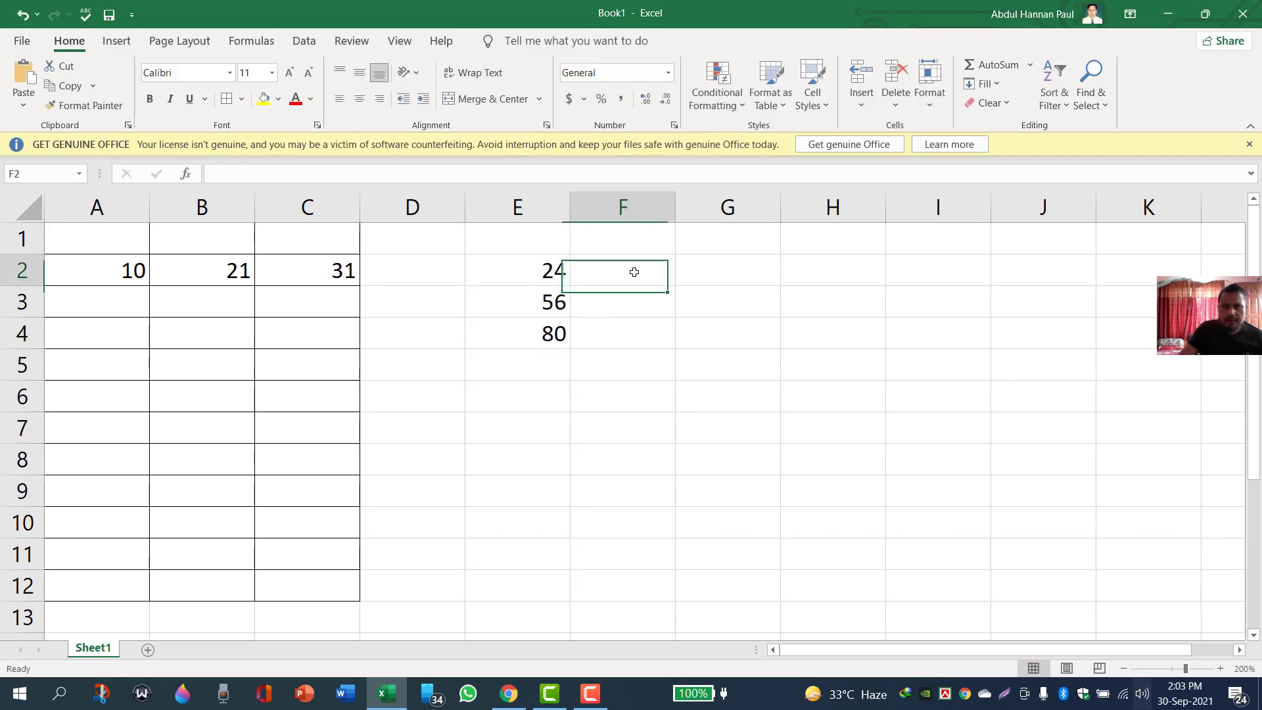
pyautogui.write('45')
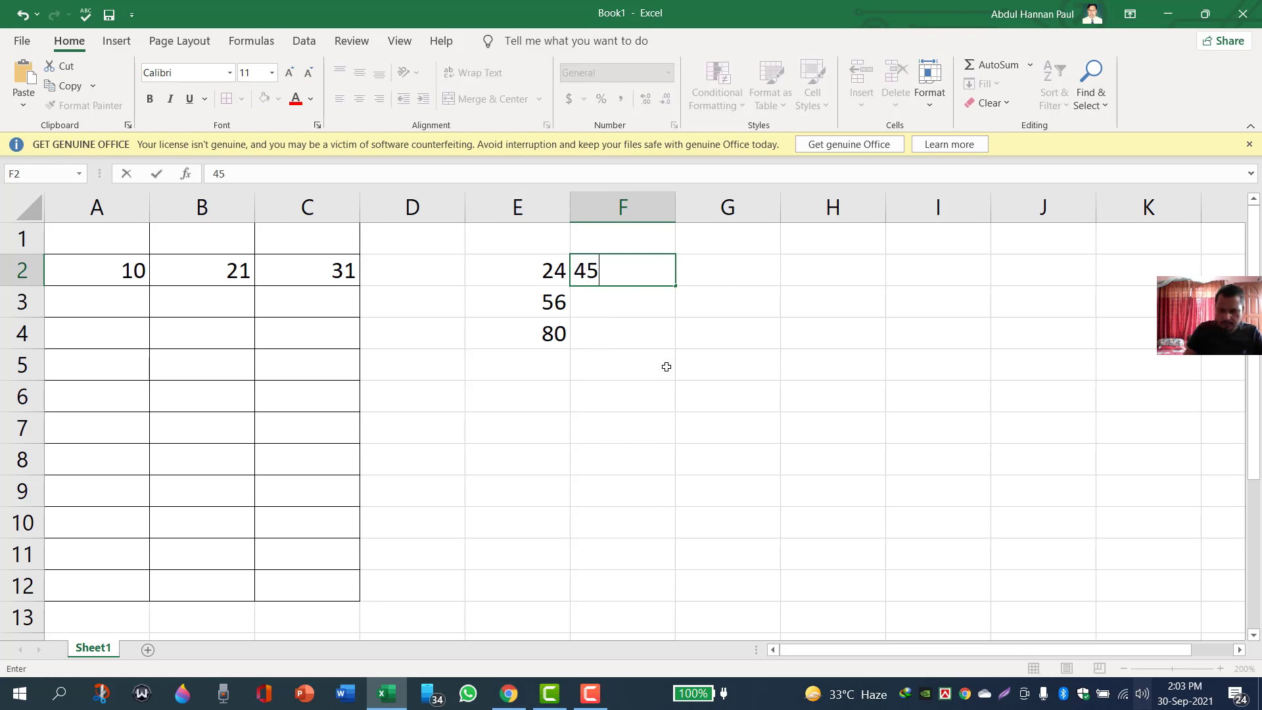
pyautogui.press('Return')
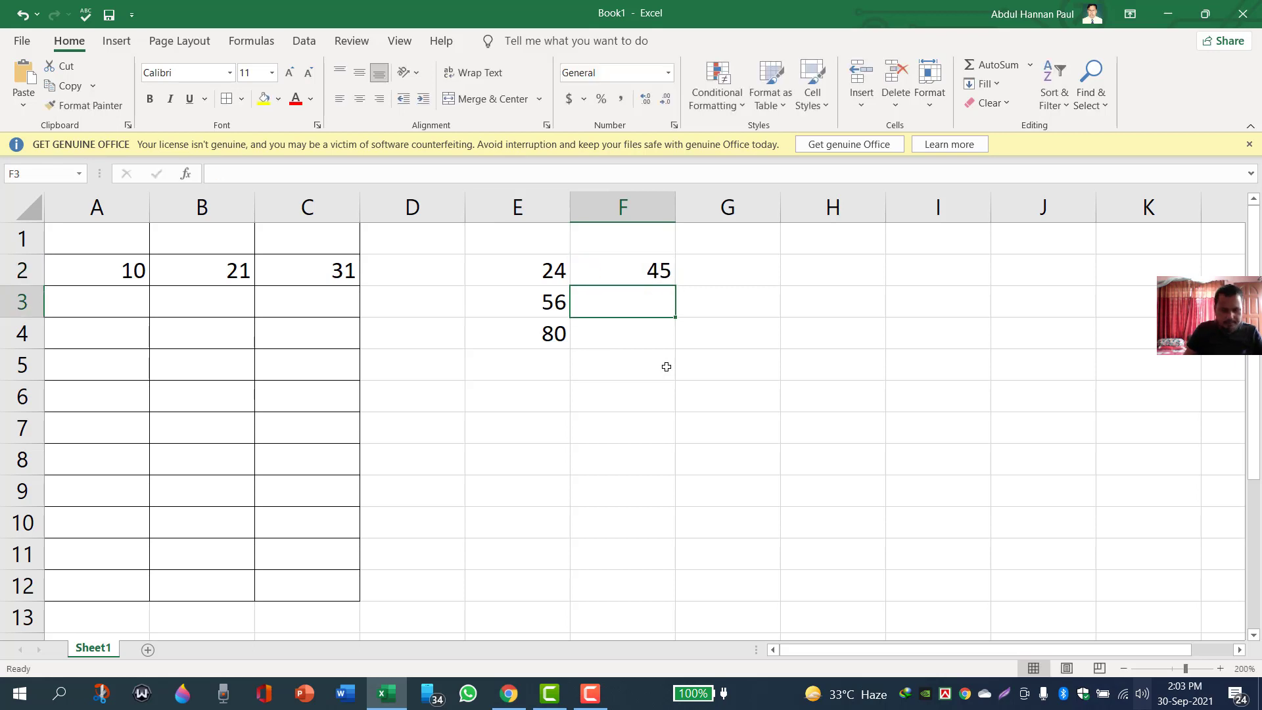
pyautogui.write('32')
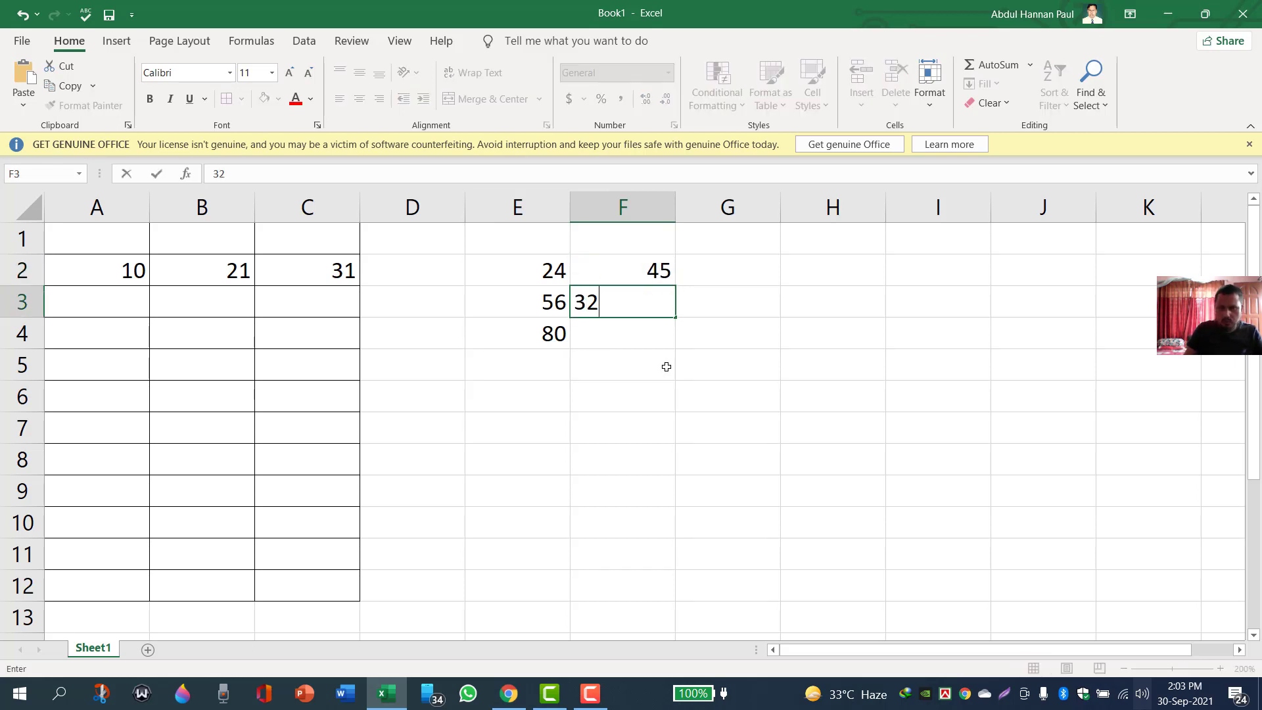
pyautogui.press('Return')
pyautogui.write('64')
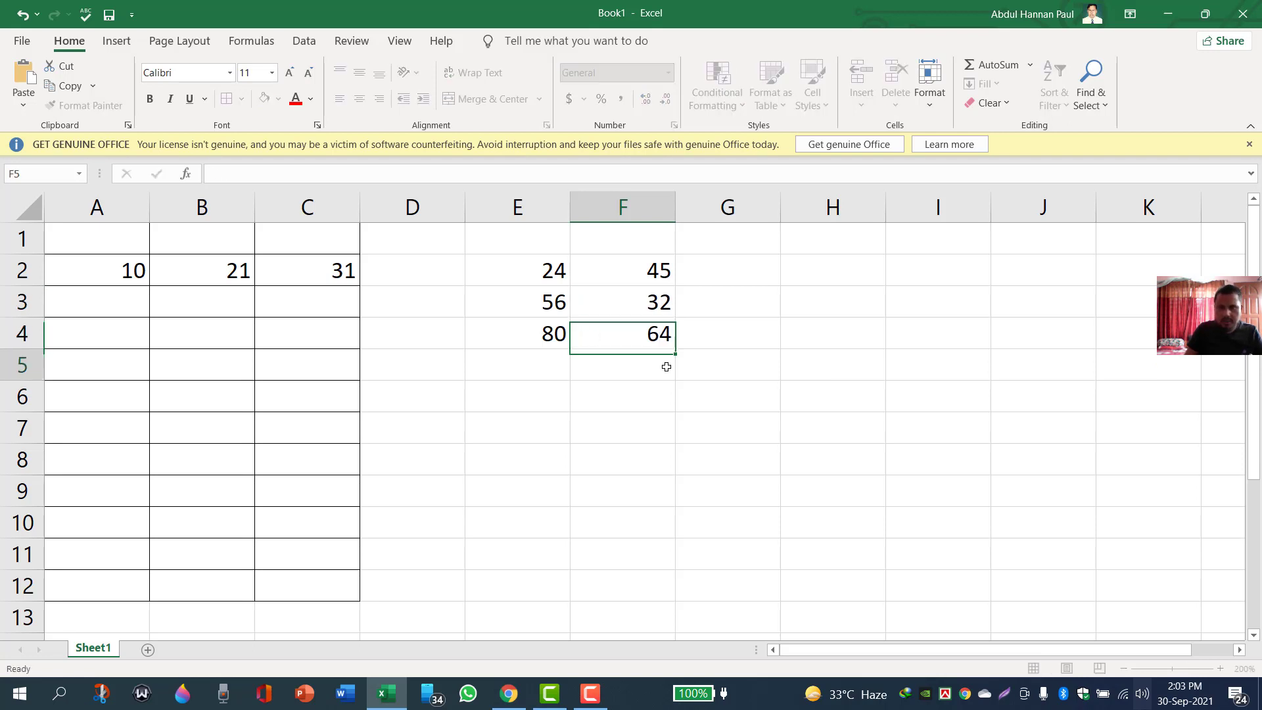
pyautogui.press('Return')
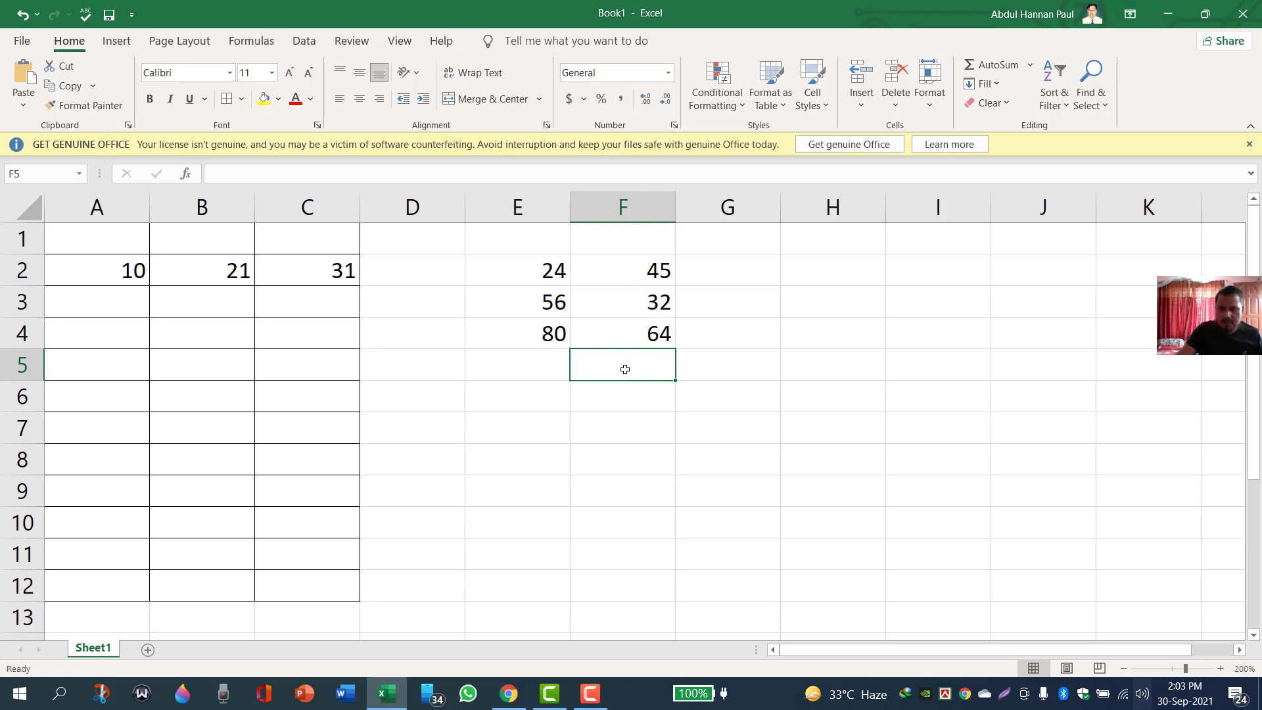
# - Total cells F2:F4 in cell F5 with AutoSum, and select the total to check its formula
pyautogui.click(638, 307)
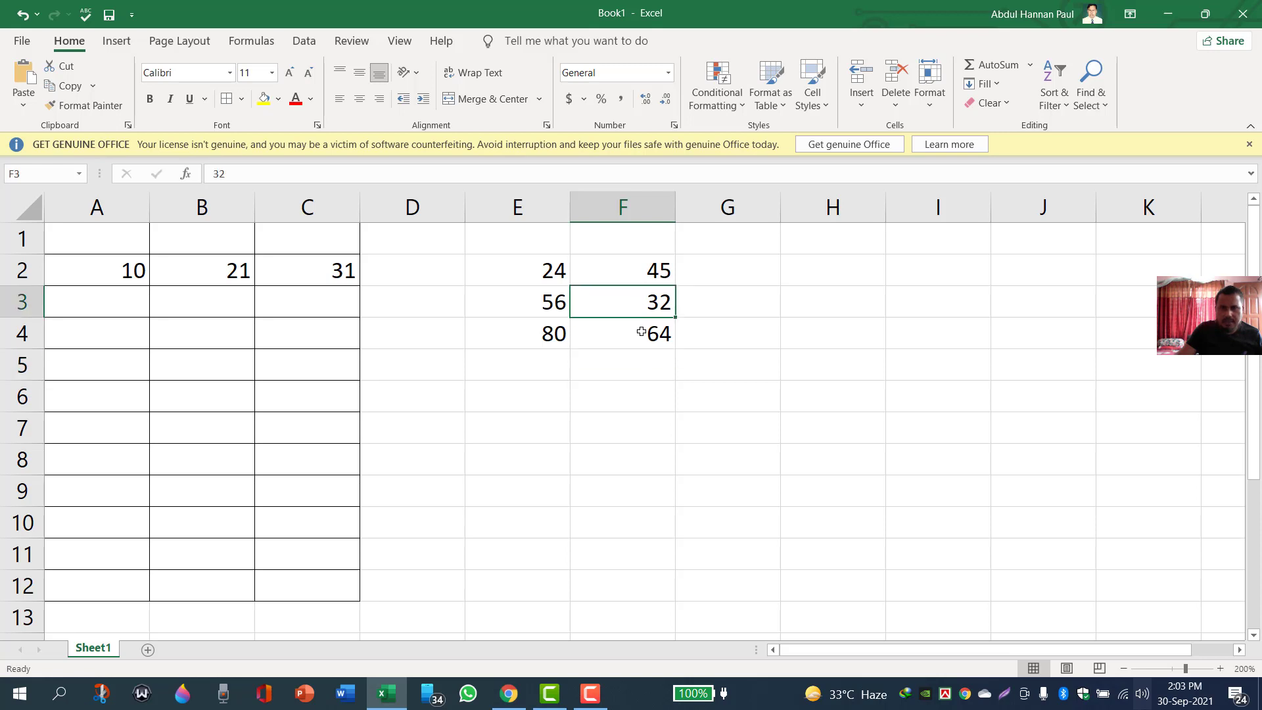
pyautogui.click(641, 332)
pyautogui.click(642, 361)
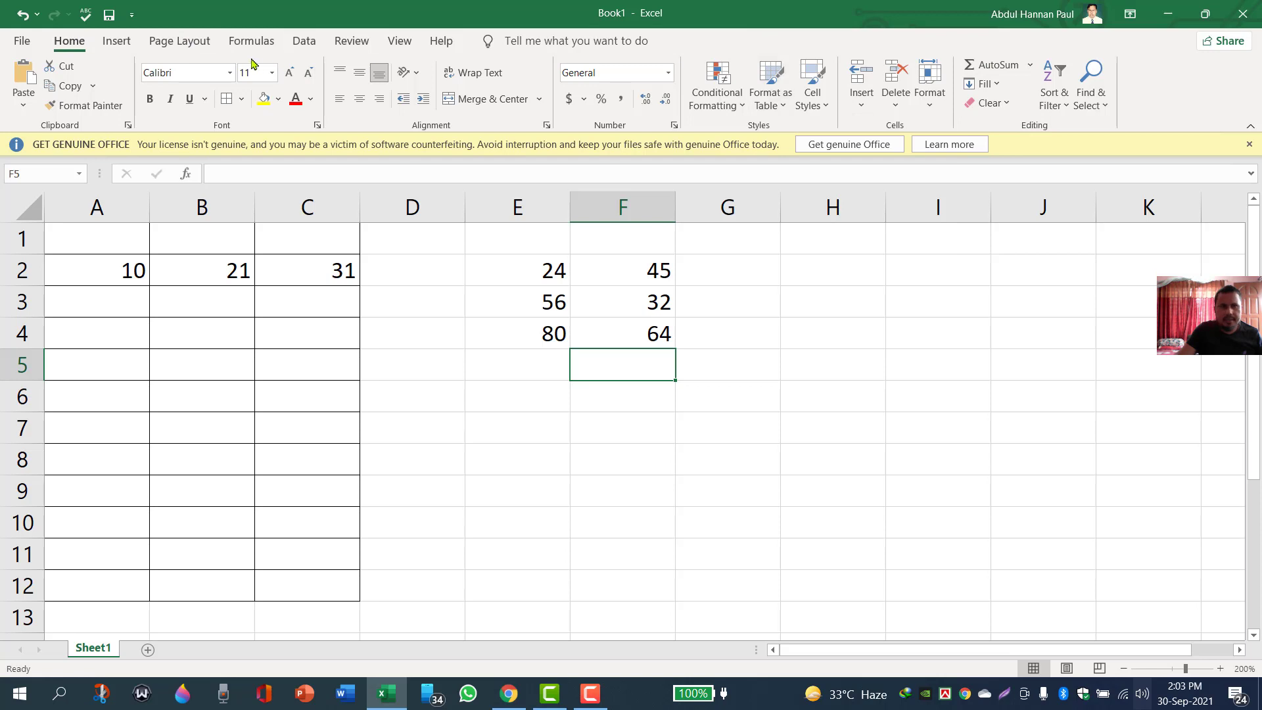
pyautogui.click(117, 41)
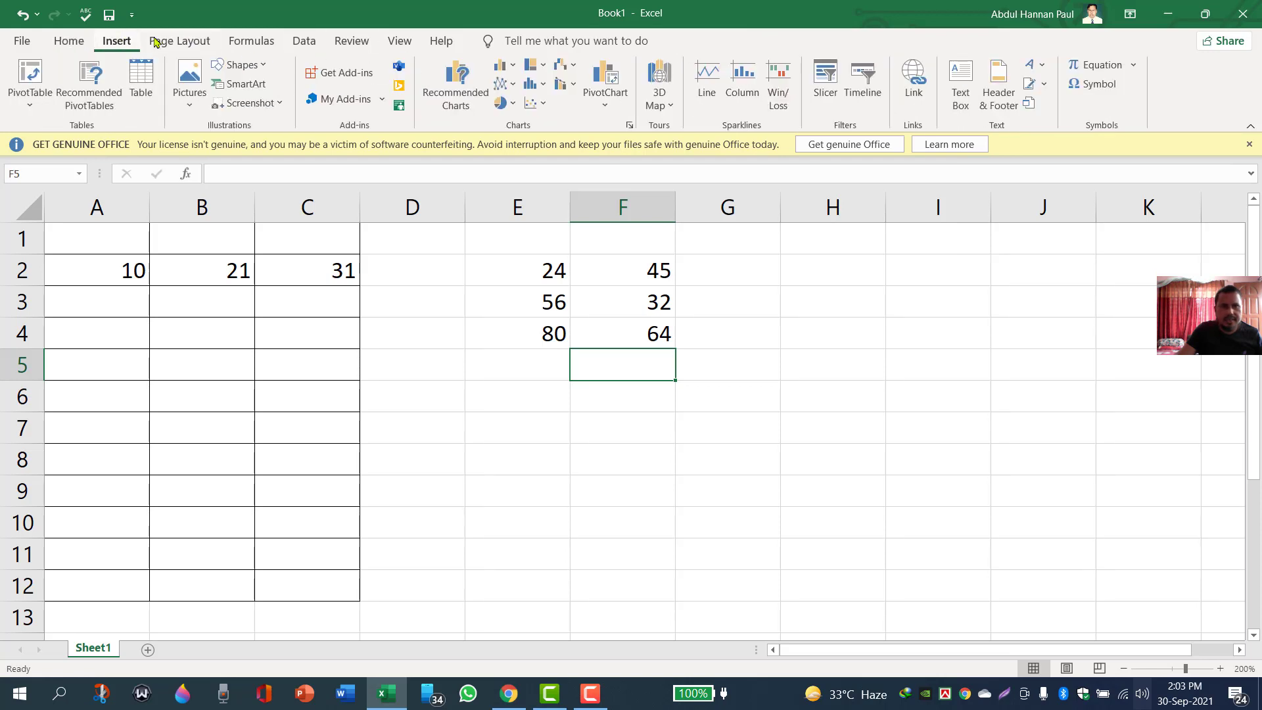
pyautogui.click(171, 45)
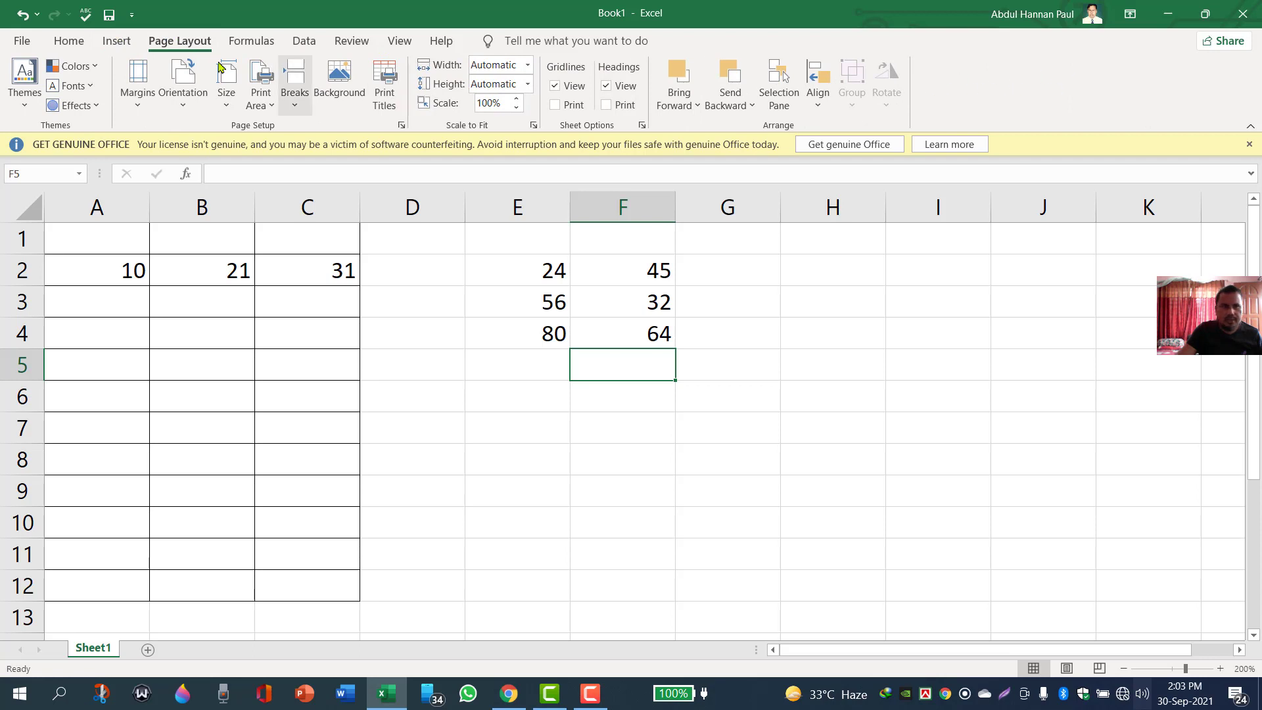
pyautogui.click(69, 42)
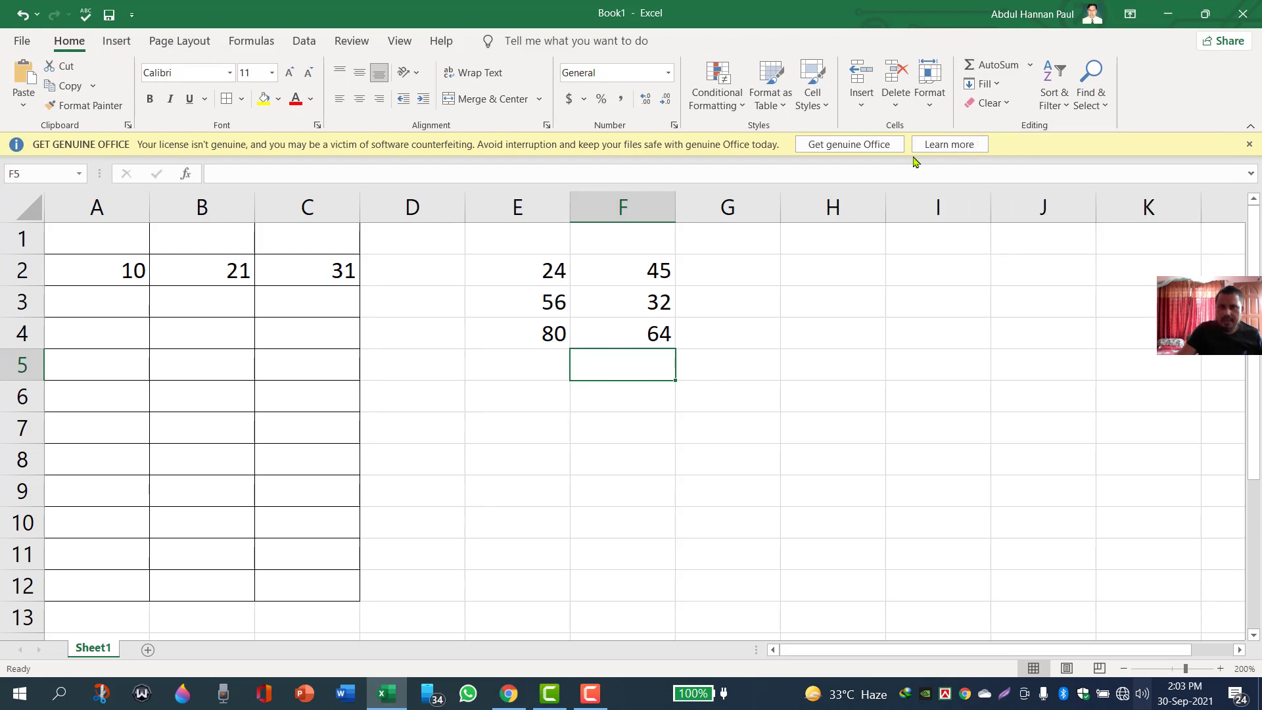
pyautogui.click(997, 66)
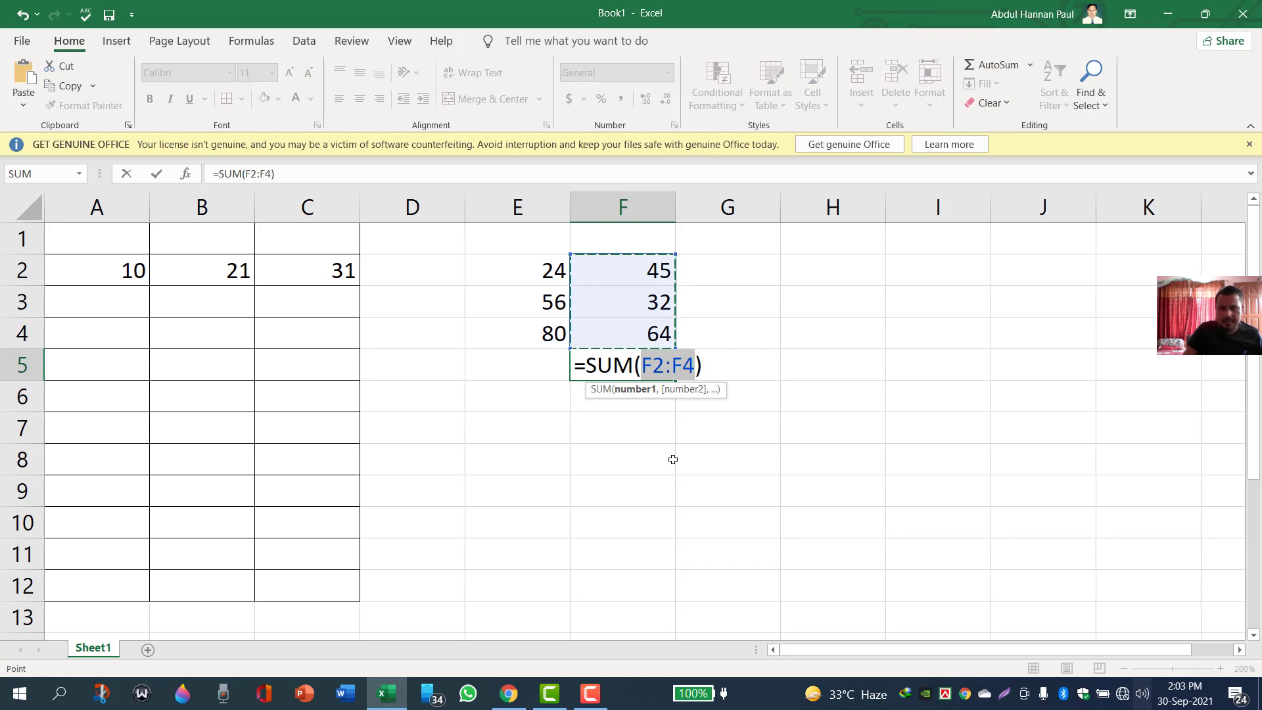
pyautogui.press('Return')
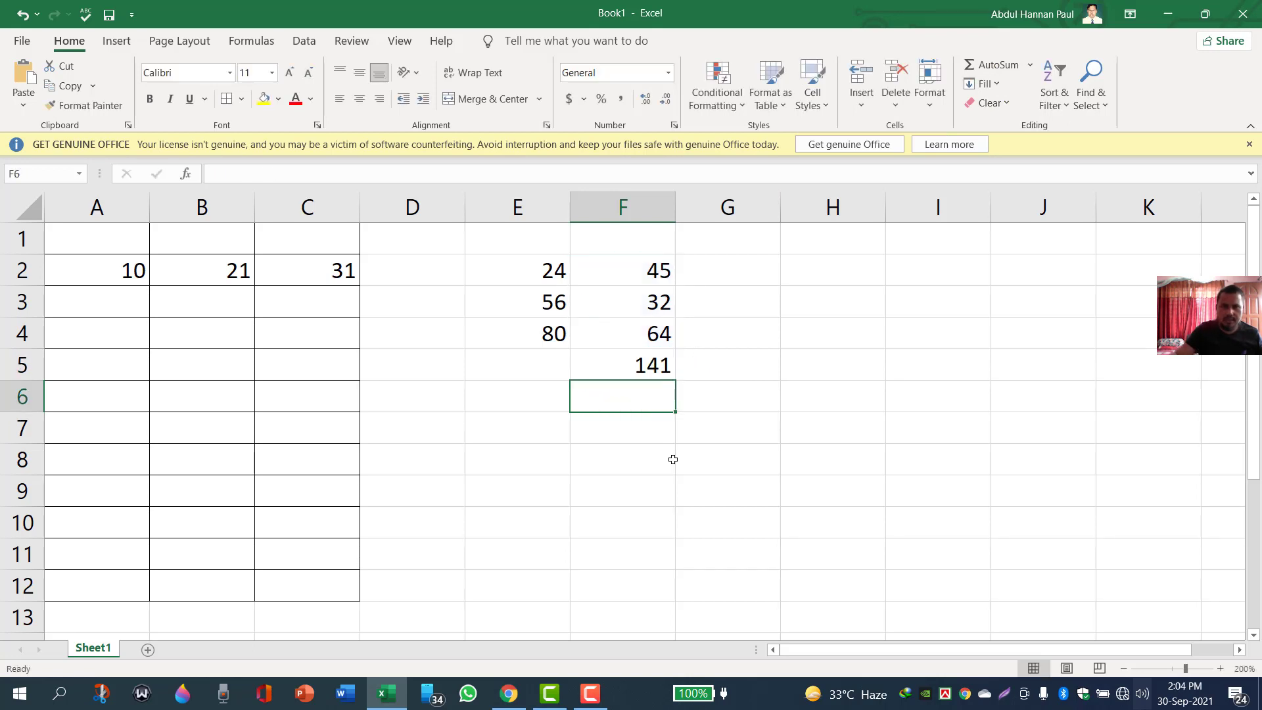
pyautogui.click(632, 370)
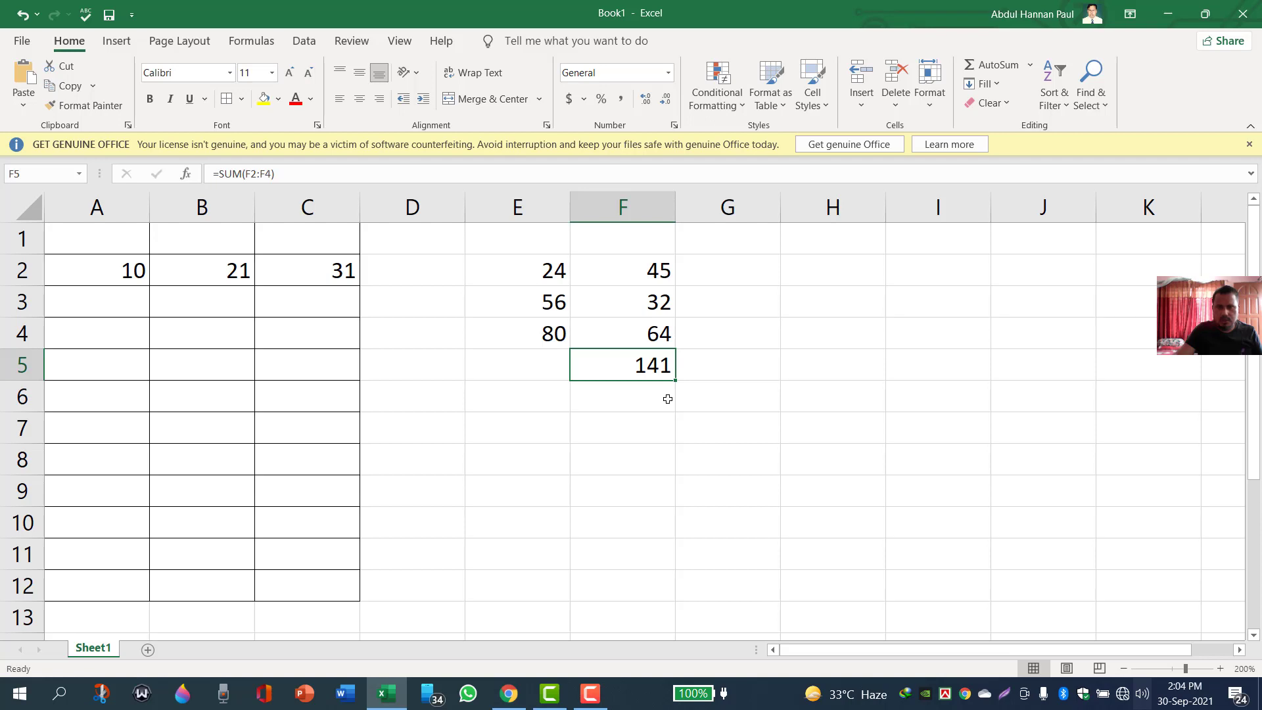
# - Enter 30, 60, 100 and 701 down column G in cells G2 to G5
pyautogui.click(741, 268)
pyautogui.write('30')
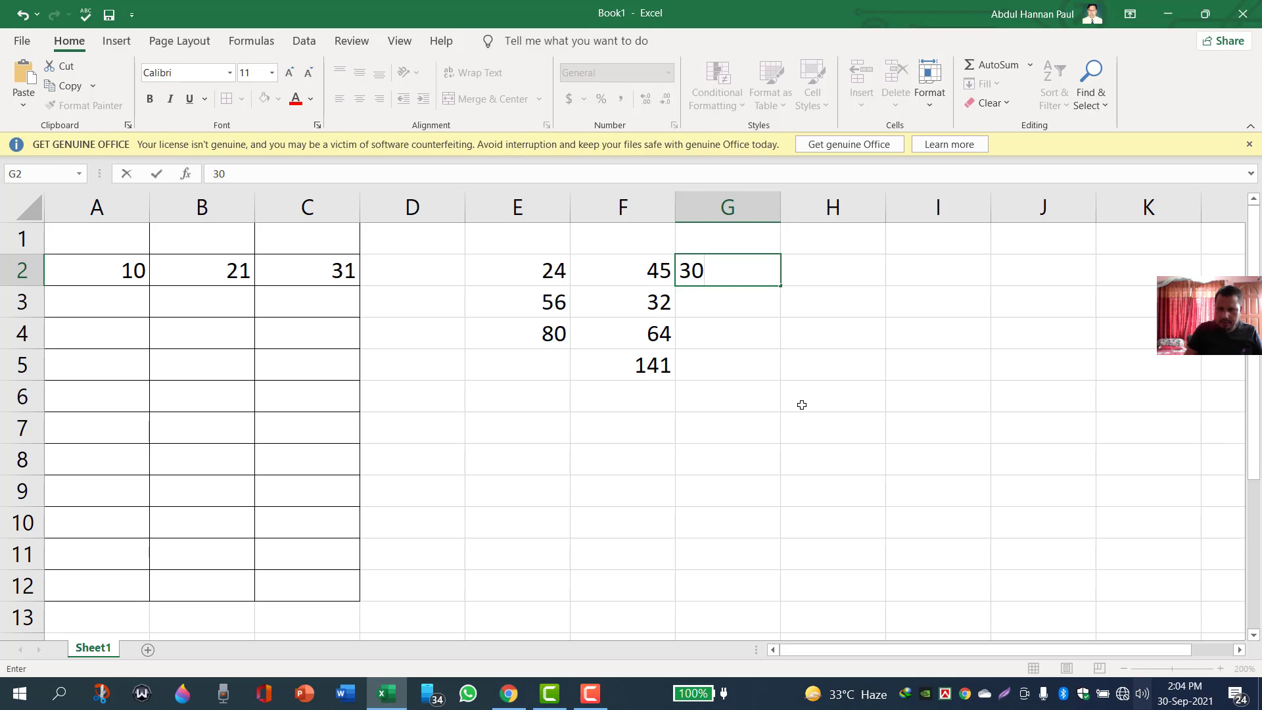
pyautogui.press('Return')
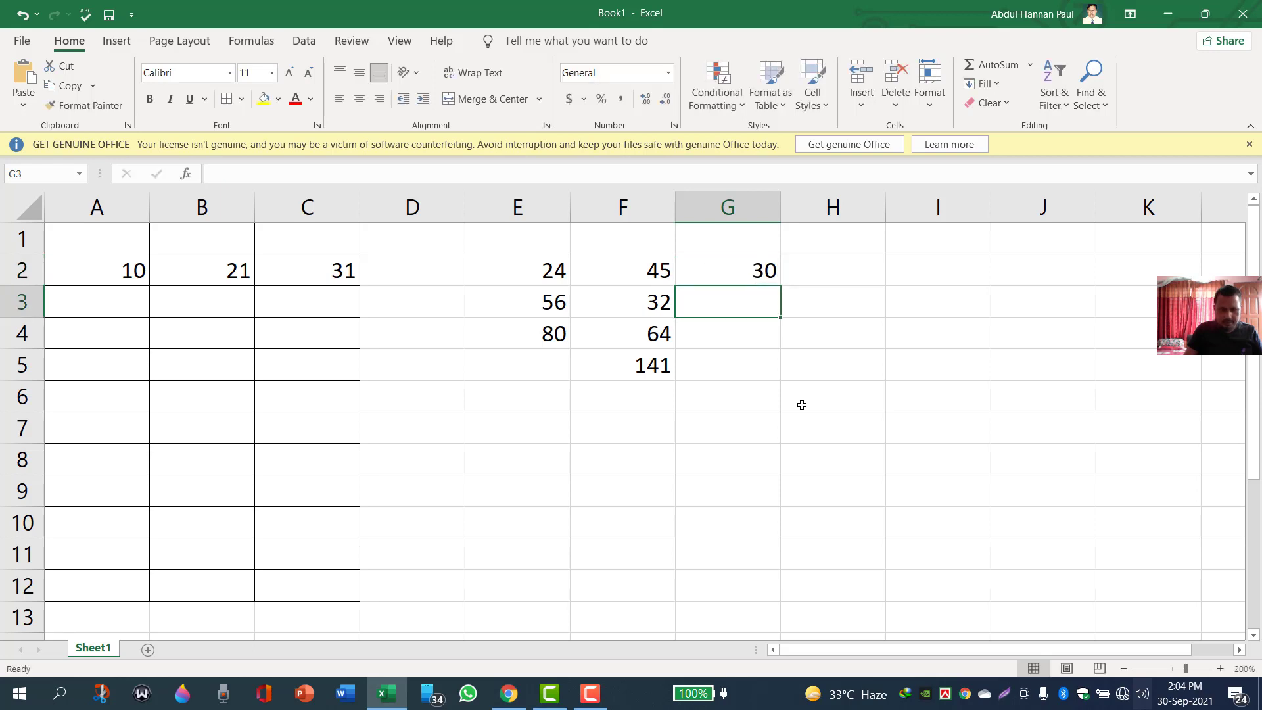
pyautogui.write('60')
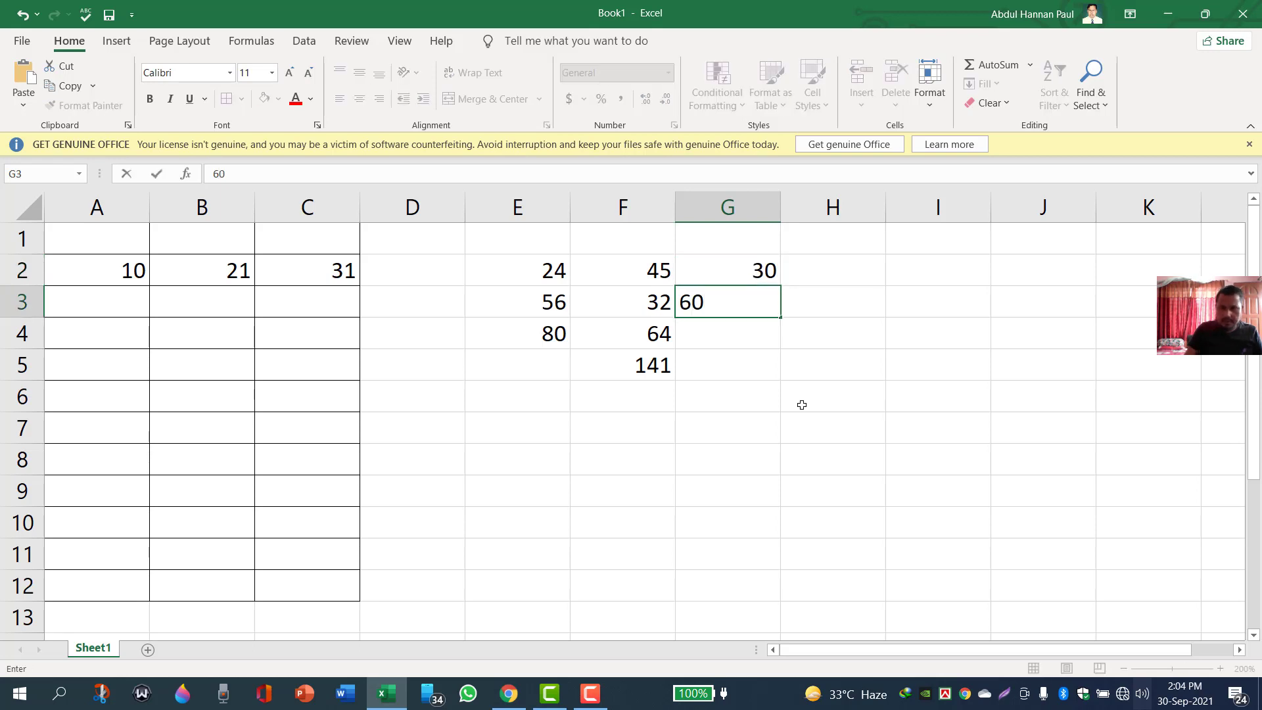
pyautogui.press('Return')
pyautogui.write('100')
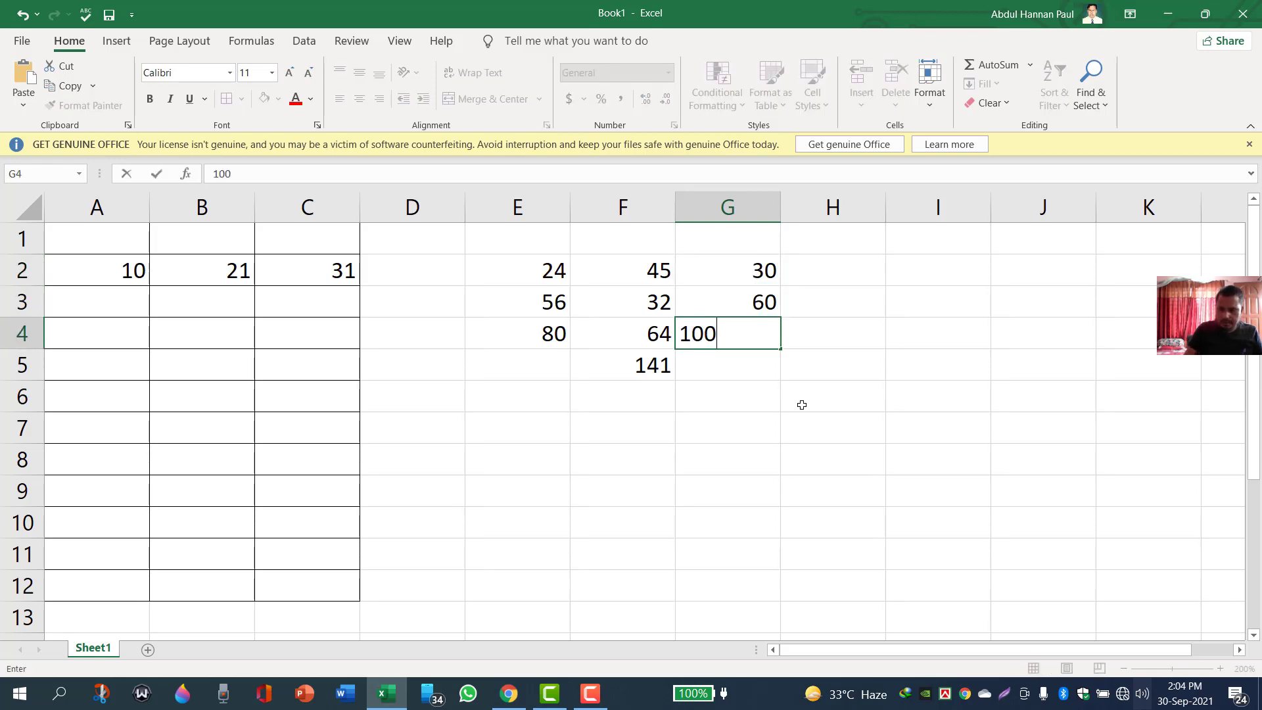
pyautogui.press('Return')
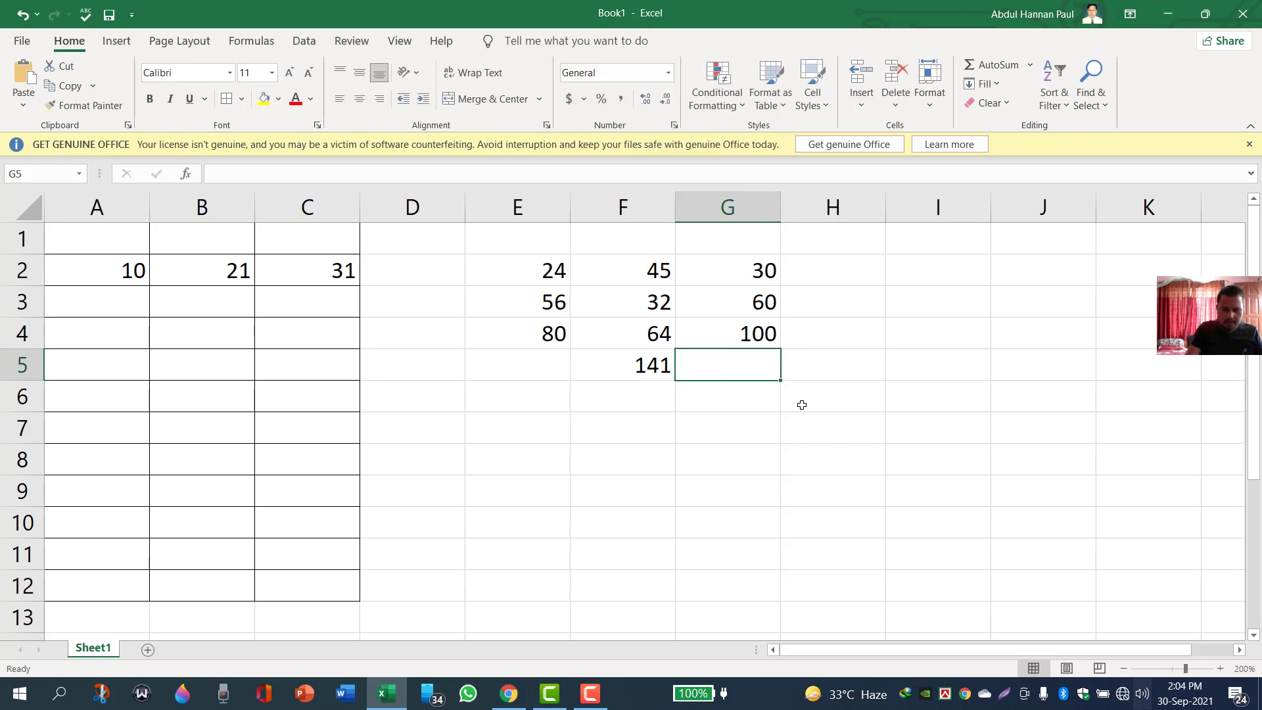
pyautogui.write('701')
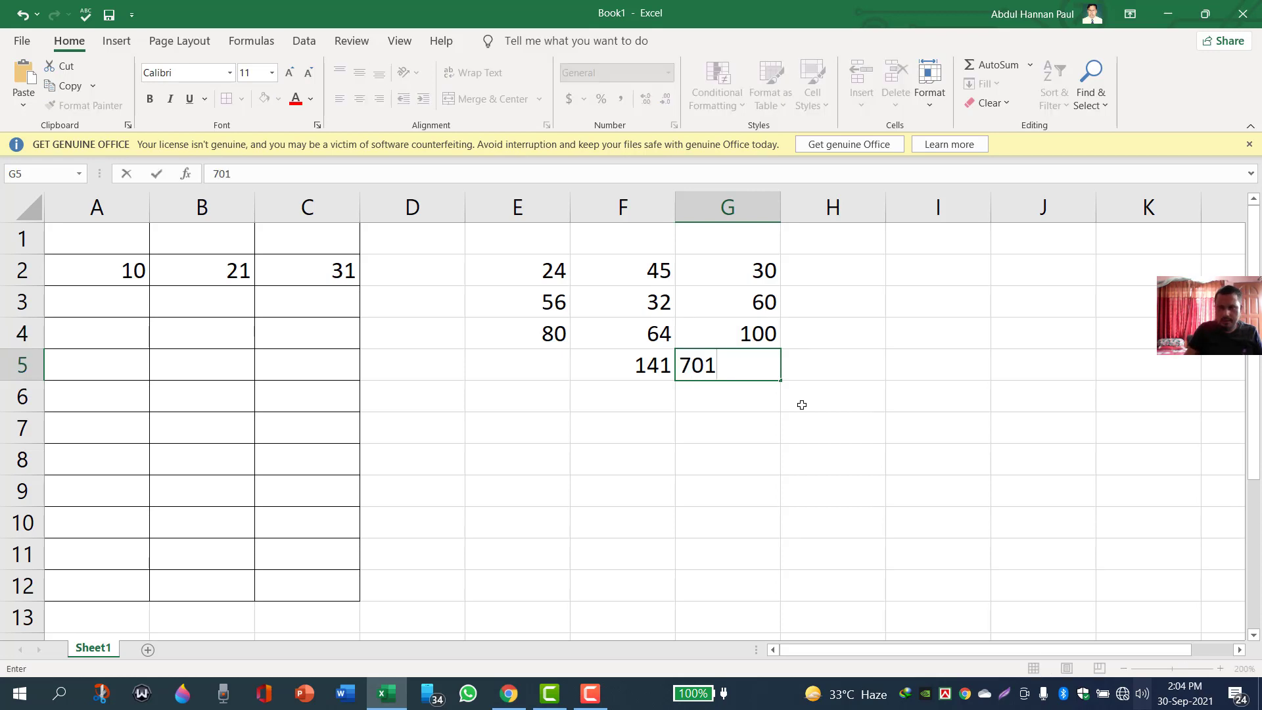
pyautogui.press('Return')
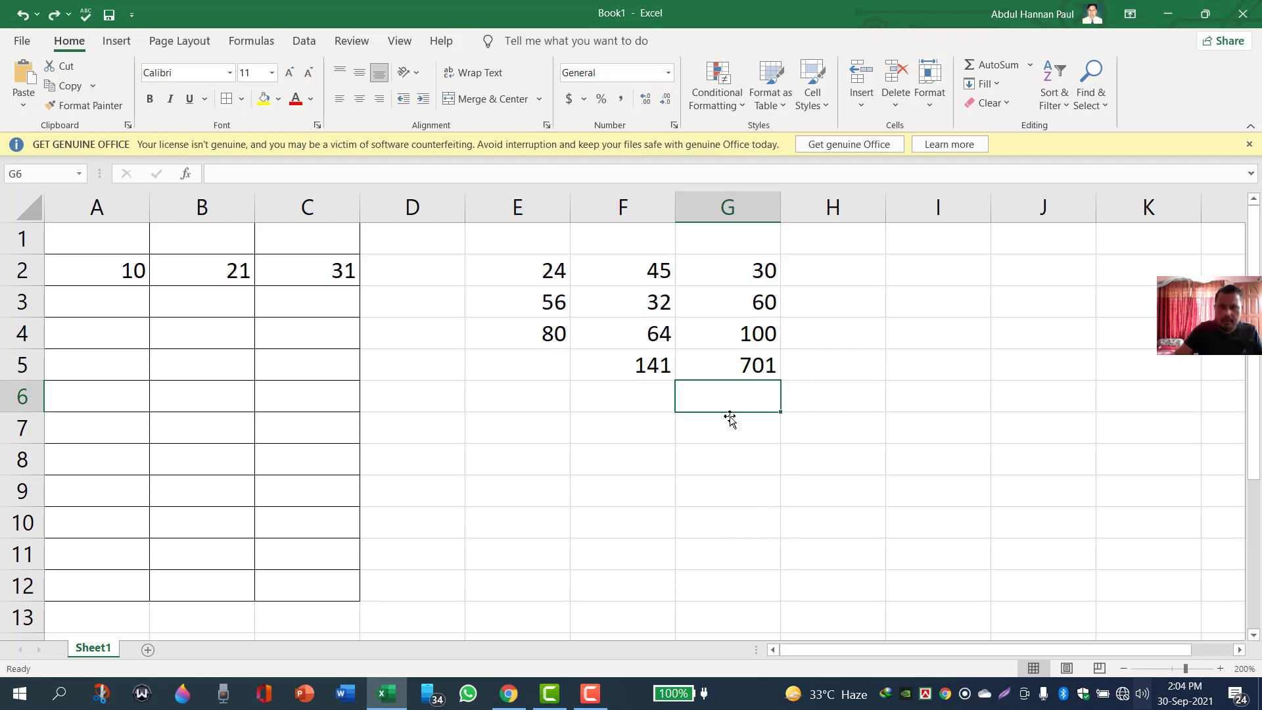
# - Total the column G values in cell G6 with the manually written formula =SUM(G2:G5)
pyautogui.write('=')
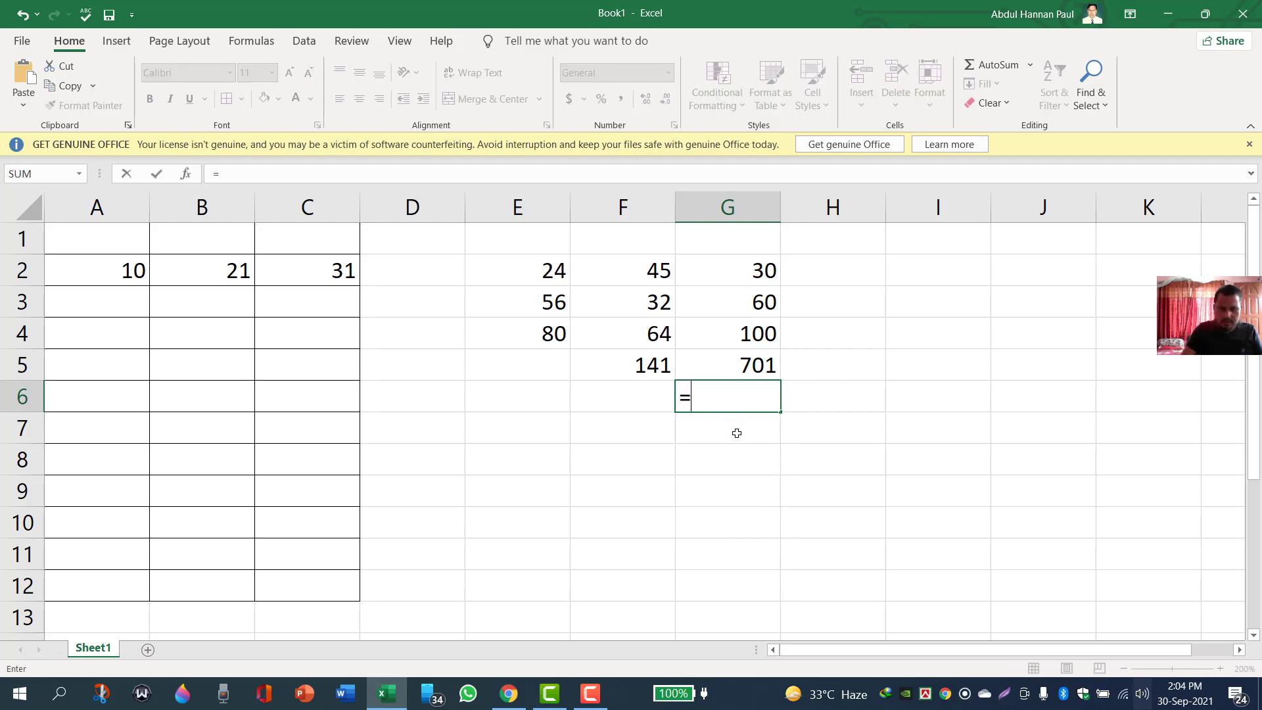
pyautogui.write('sum')
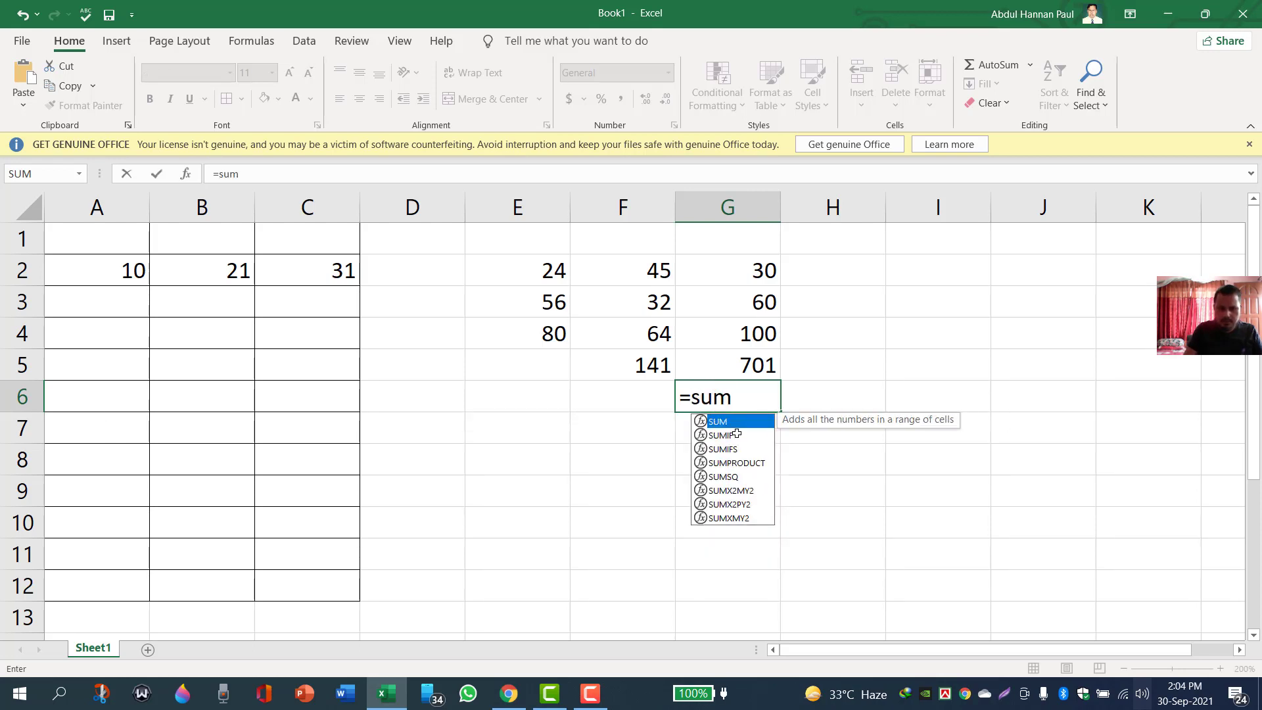
pyautogui.write('(')
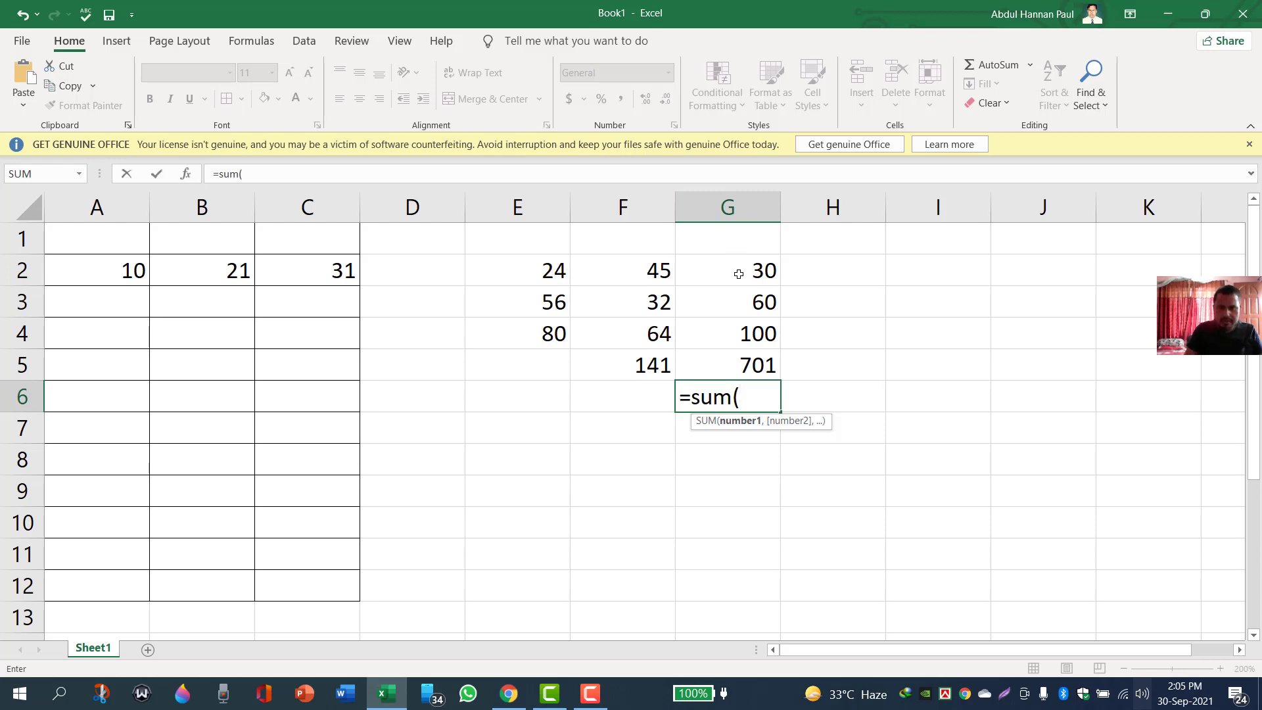
pyautogui.write('g2')
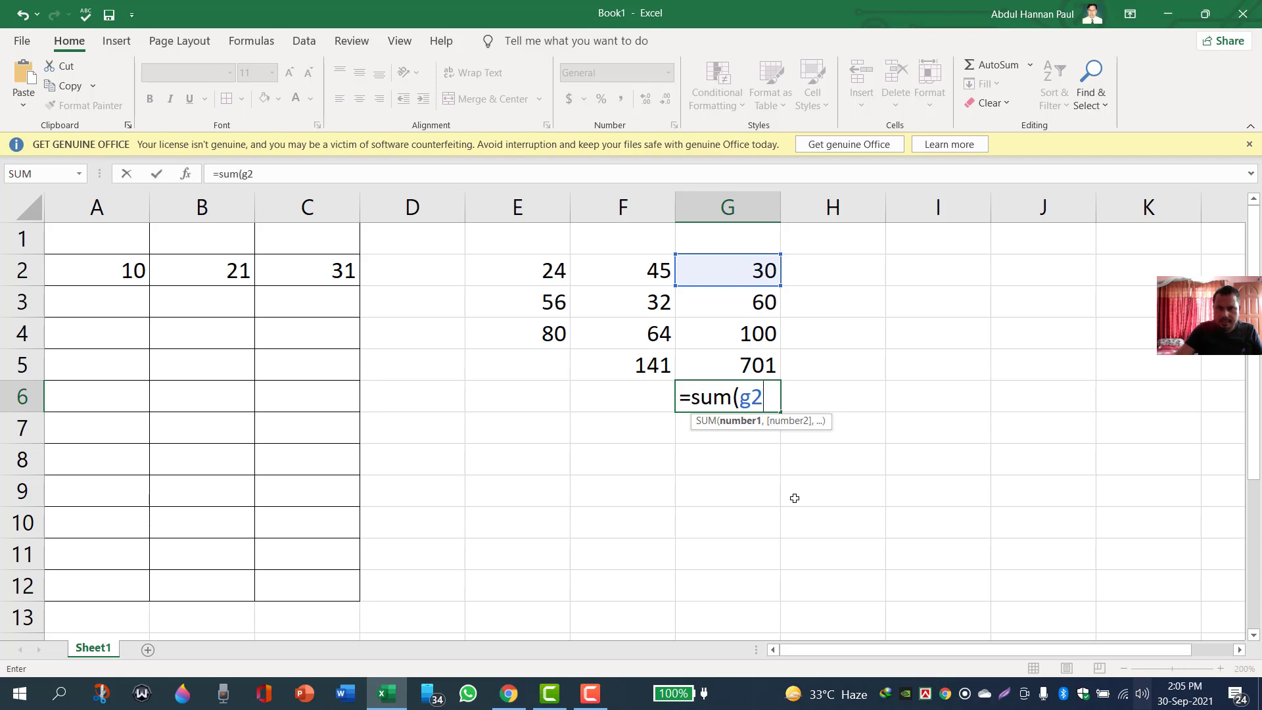
pyautogui.press('BackSpace')
pyautogui.press('BackSpace')
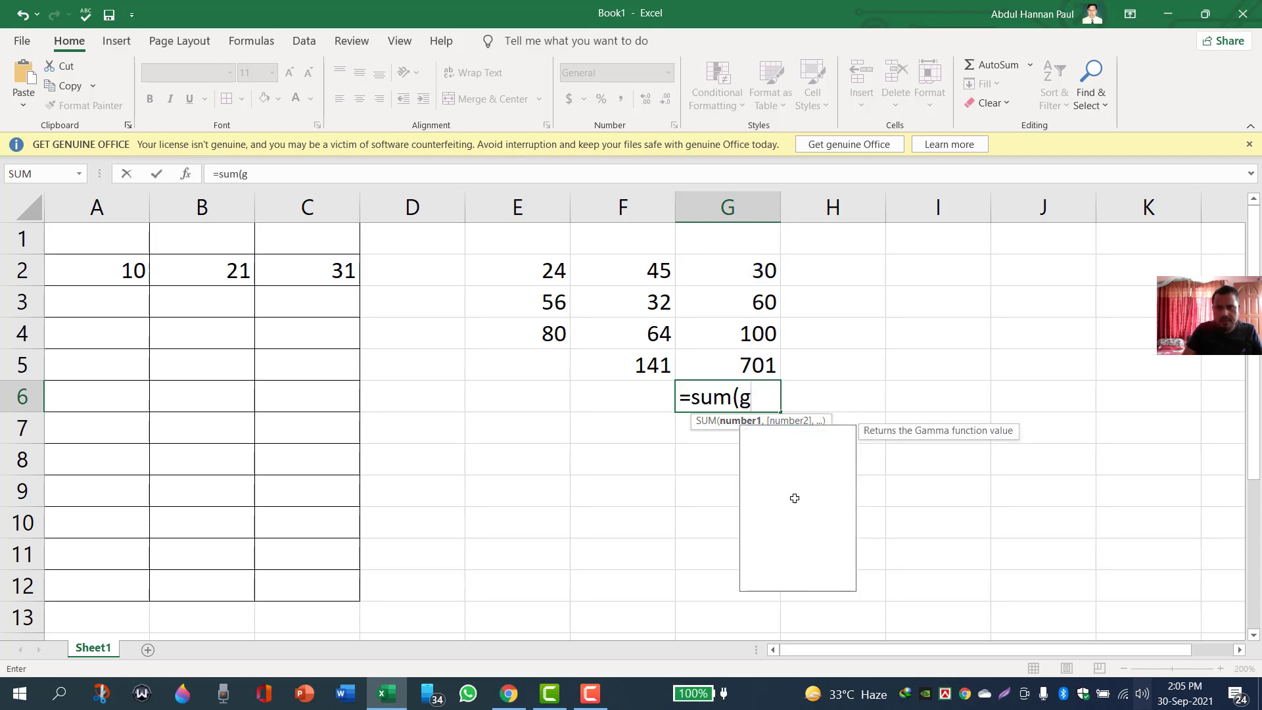
pyautogui.click(744, 271)
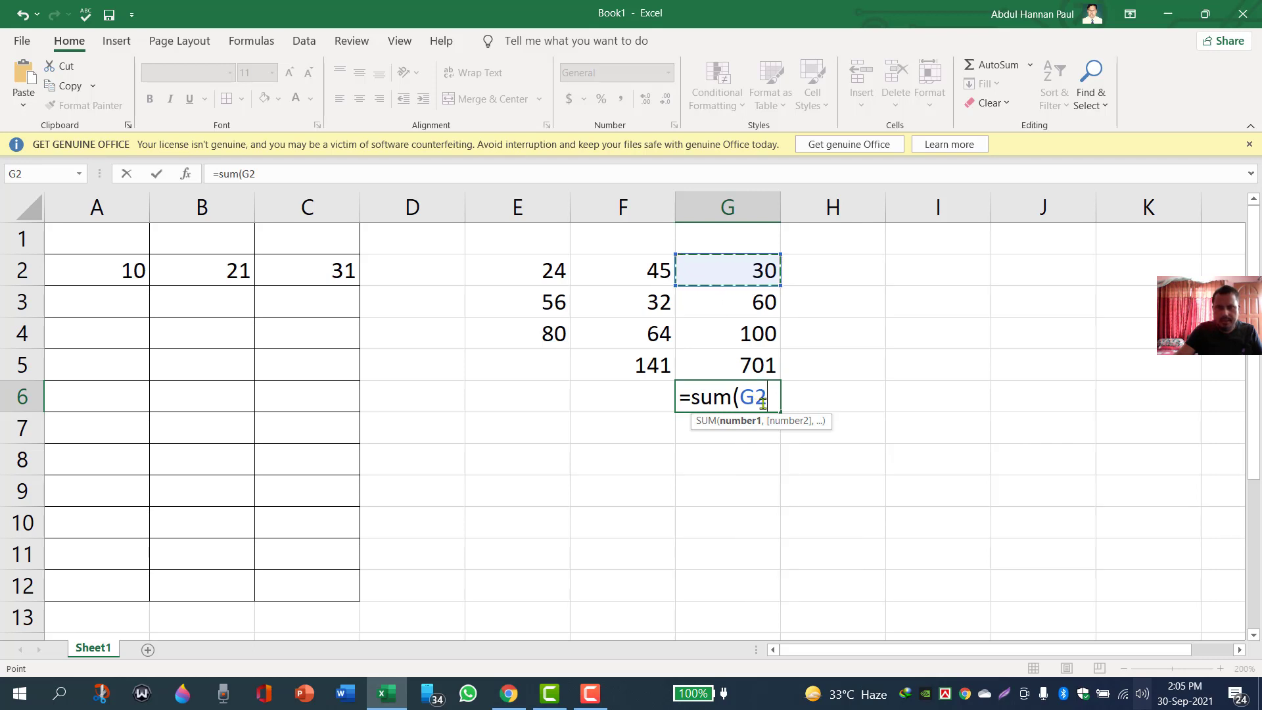
pyautogui.press('F8')
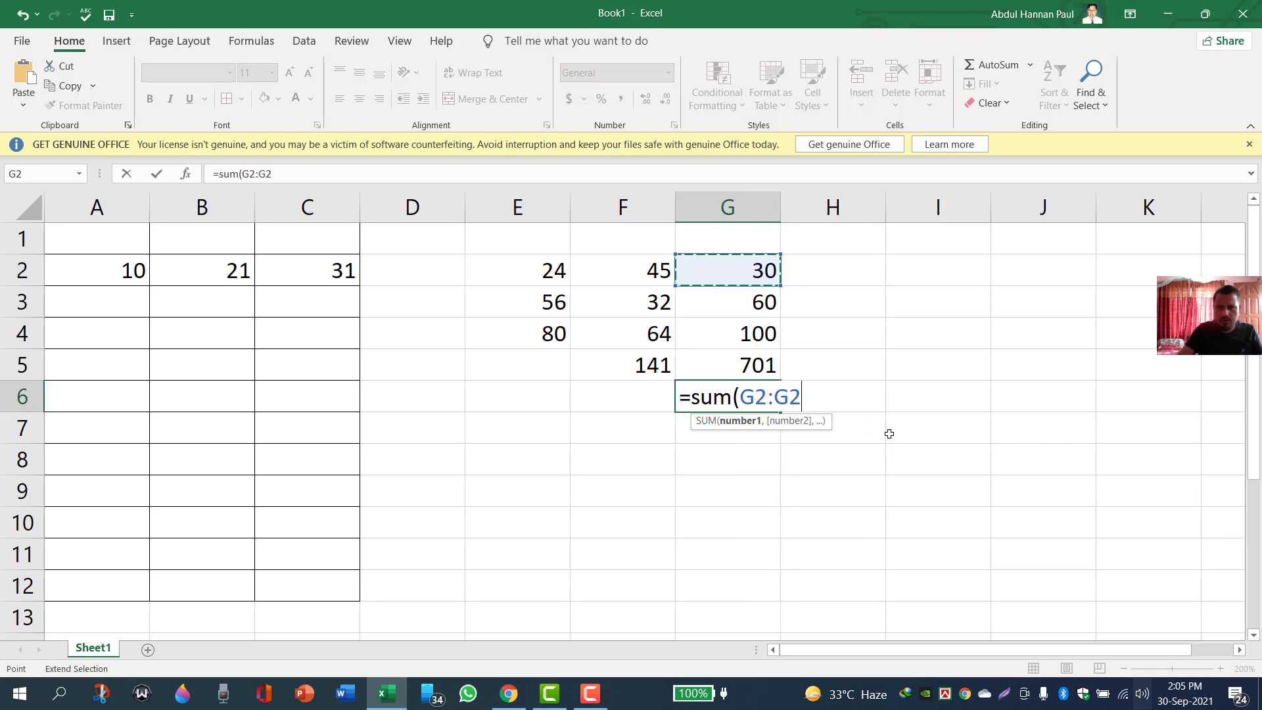
pyautogui.click(747, 366)
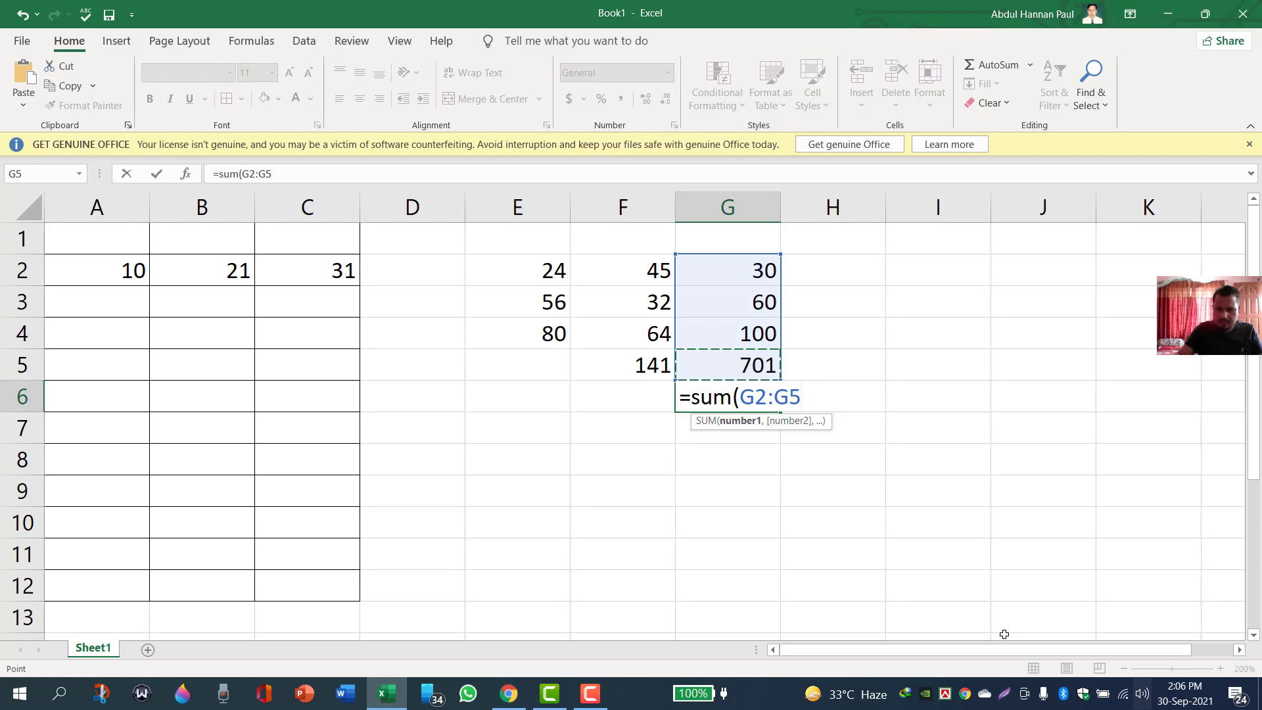
pyautogui.write(')')
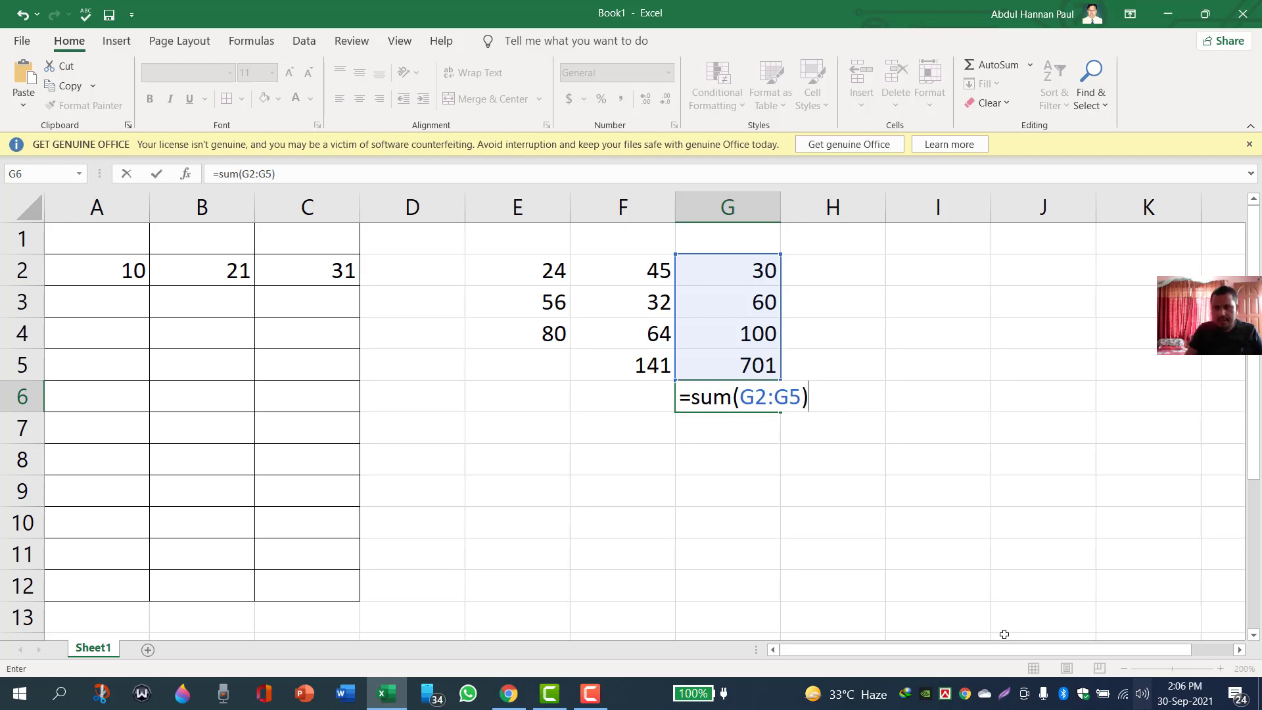
pyautogui.press('Return')
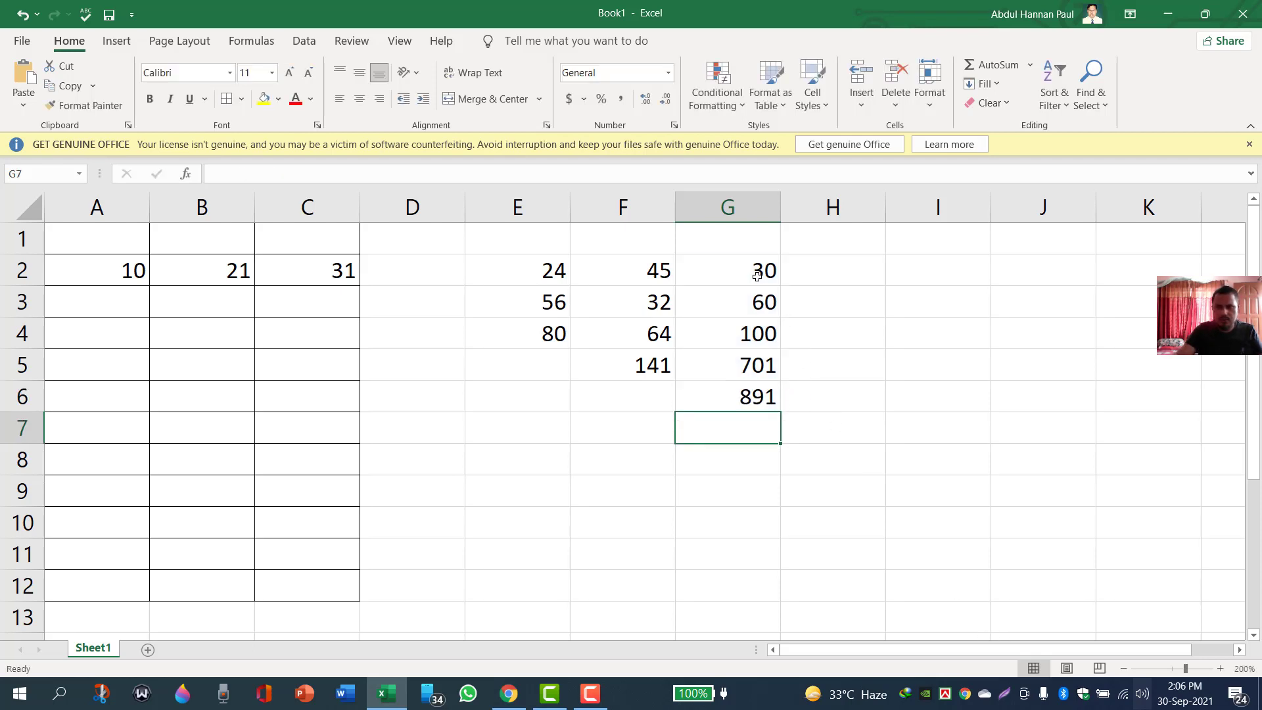
# - Reopen the formula in cell G6 to review its SUM syntax and cell range, and close it
pyautogui.click(742, 395)
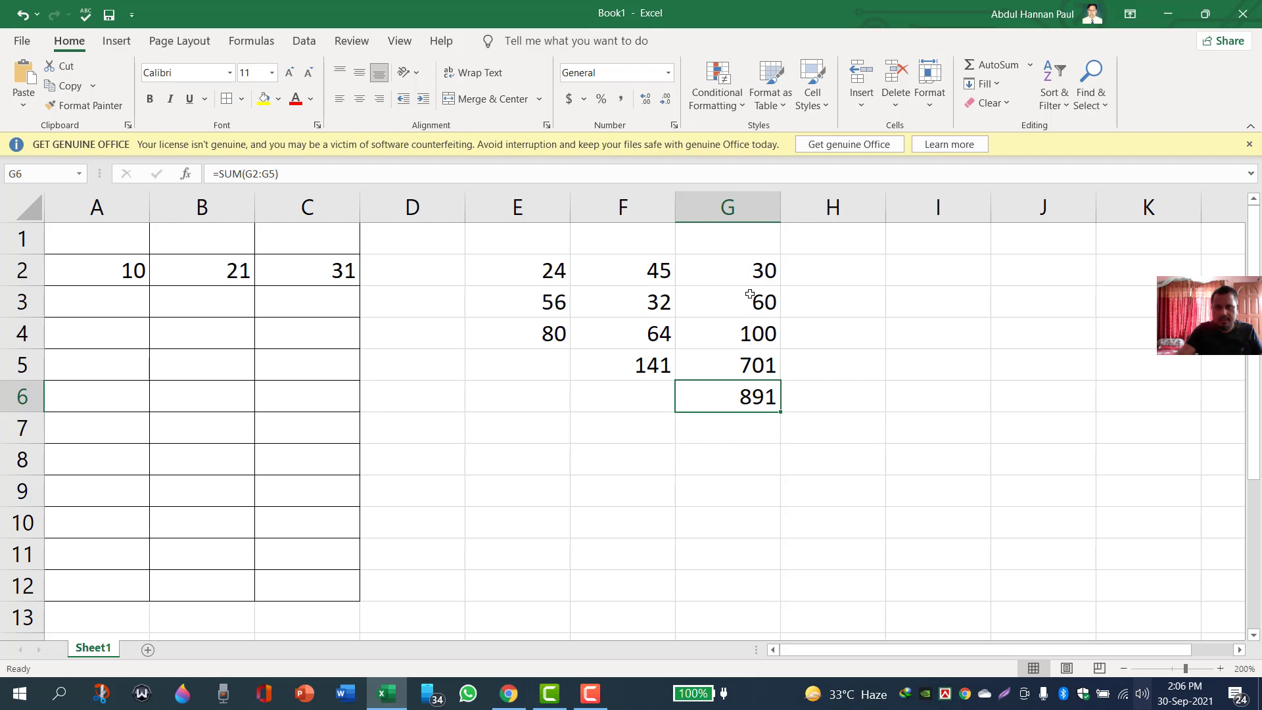
pyautogui.doubleClick(739, 399)
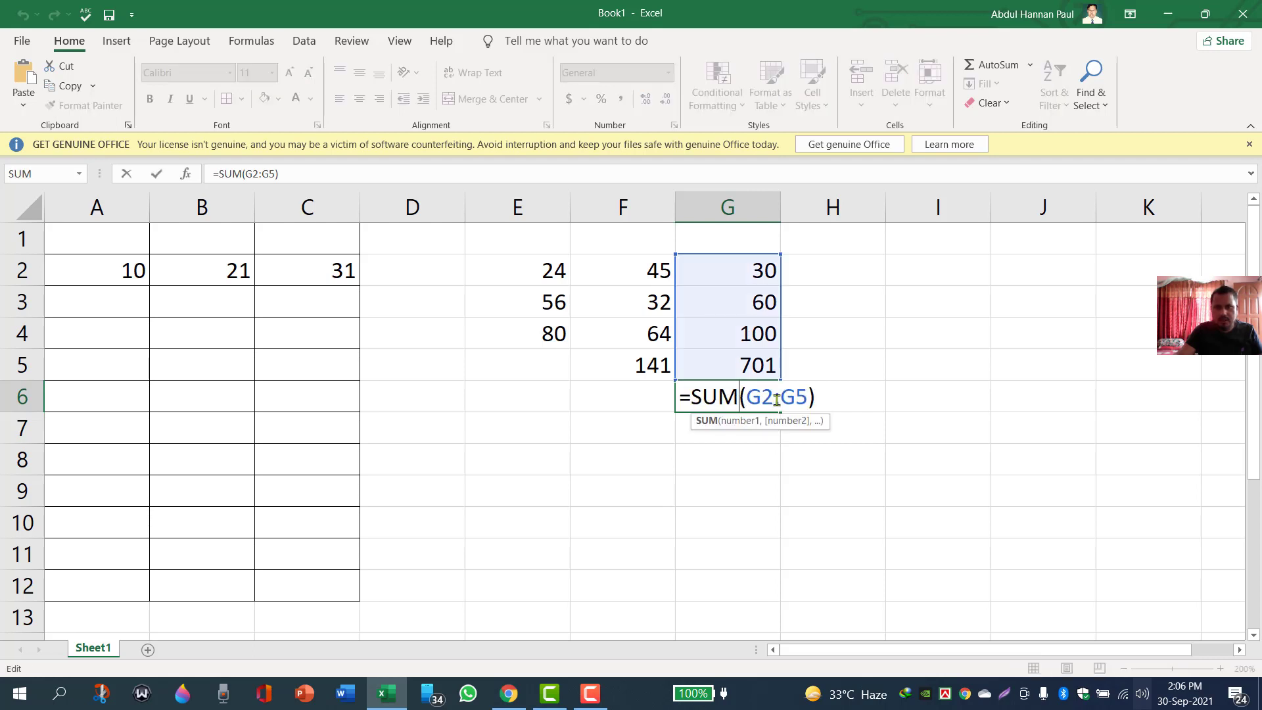
pyautogui.click(821, 401)
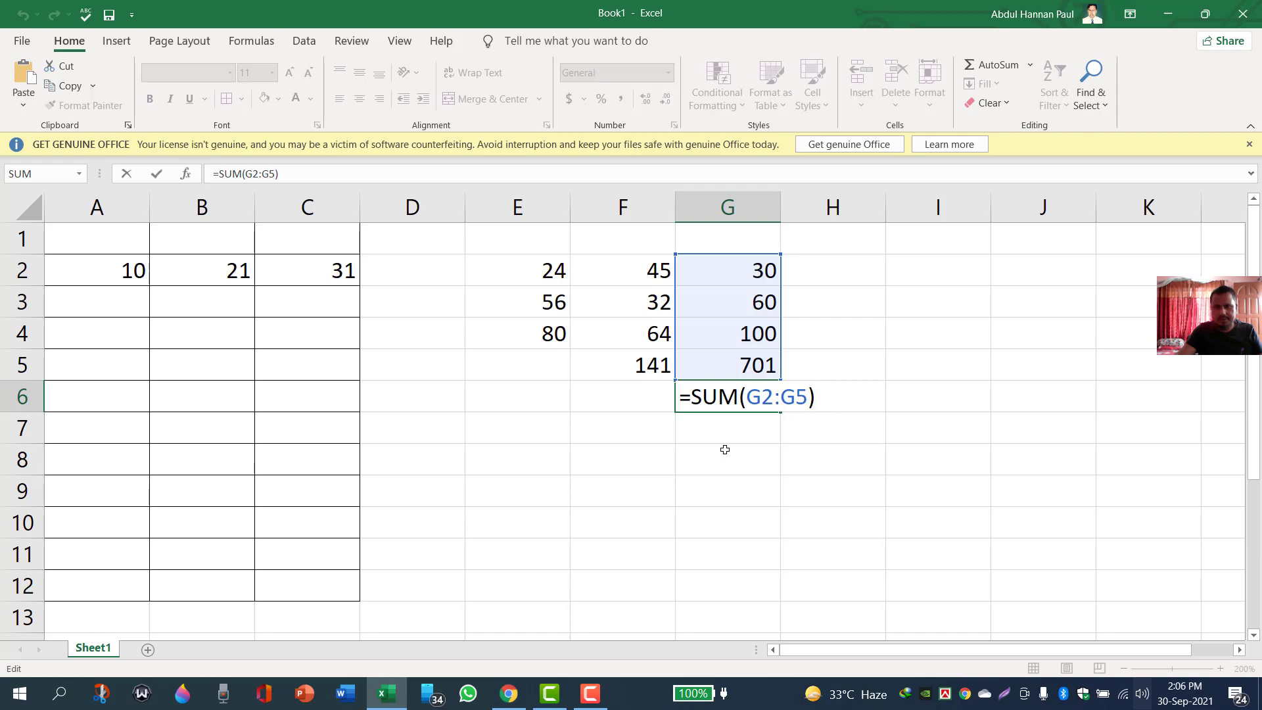
pyautogui.press('Return')
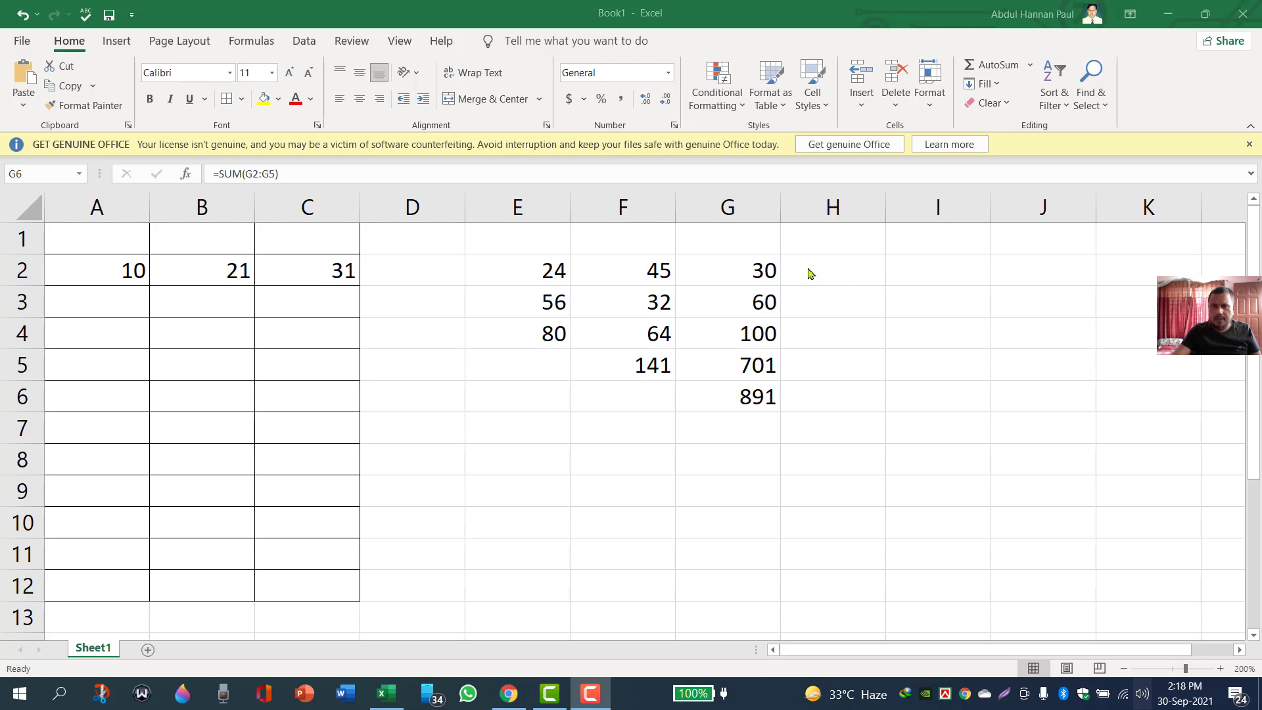
# - Enter 2, 60, 71 and 78 down column H in cells H2 to H5
pyautogui.click(846, 274)
pyautogui.click(846, 272)
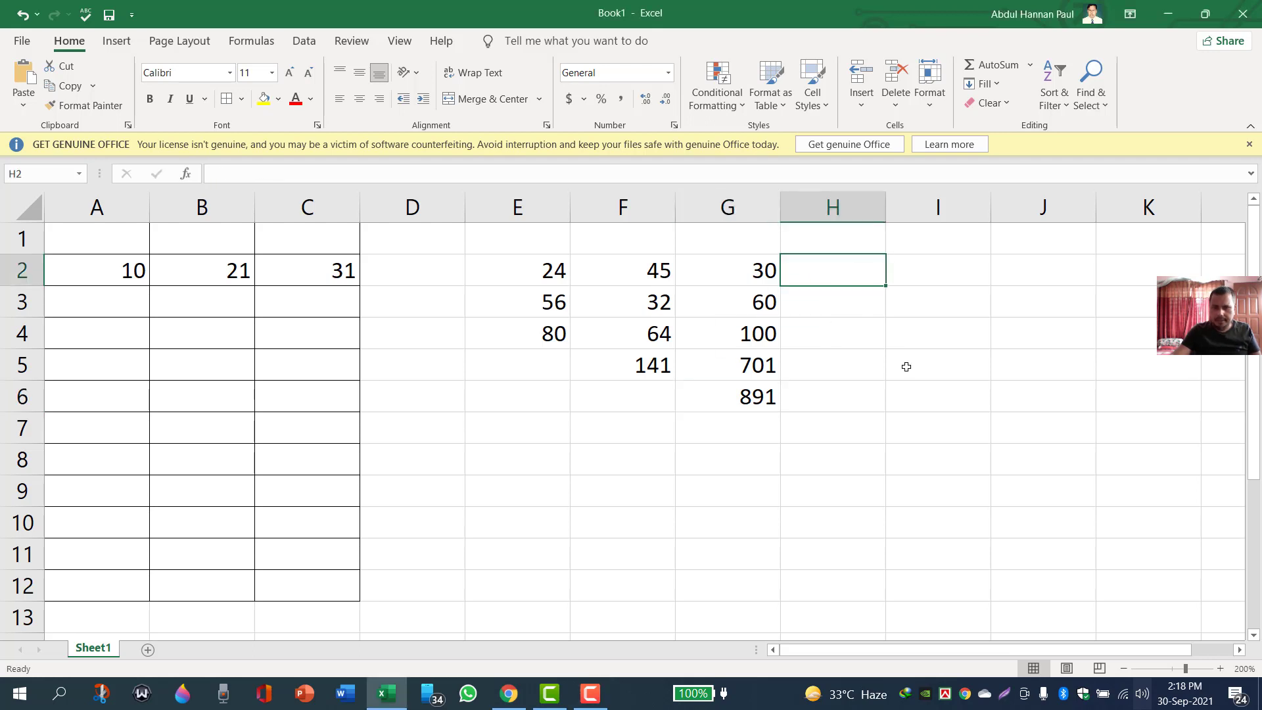
pyautogui.write('2')
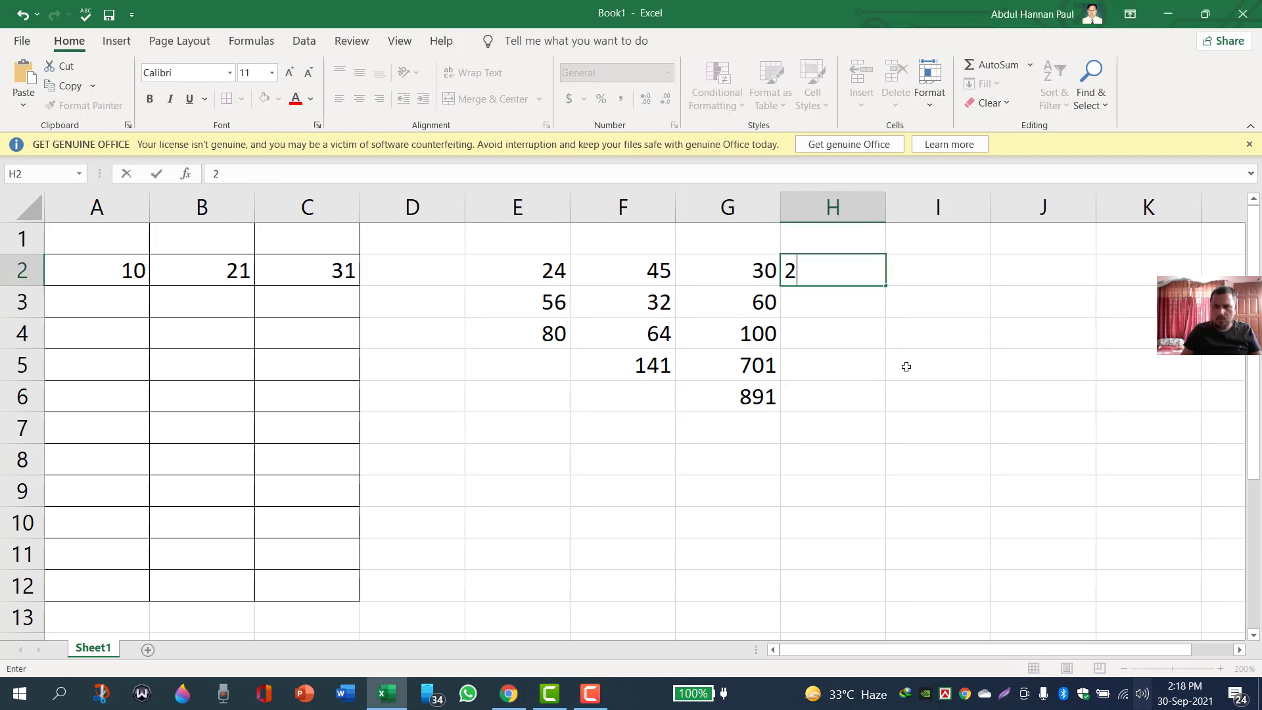
pyautogui.press('Return')
pyautogui.write('6')
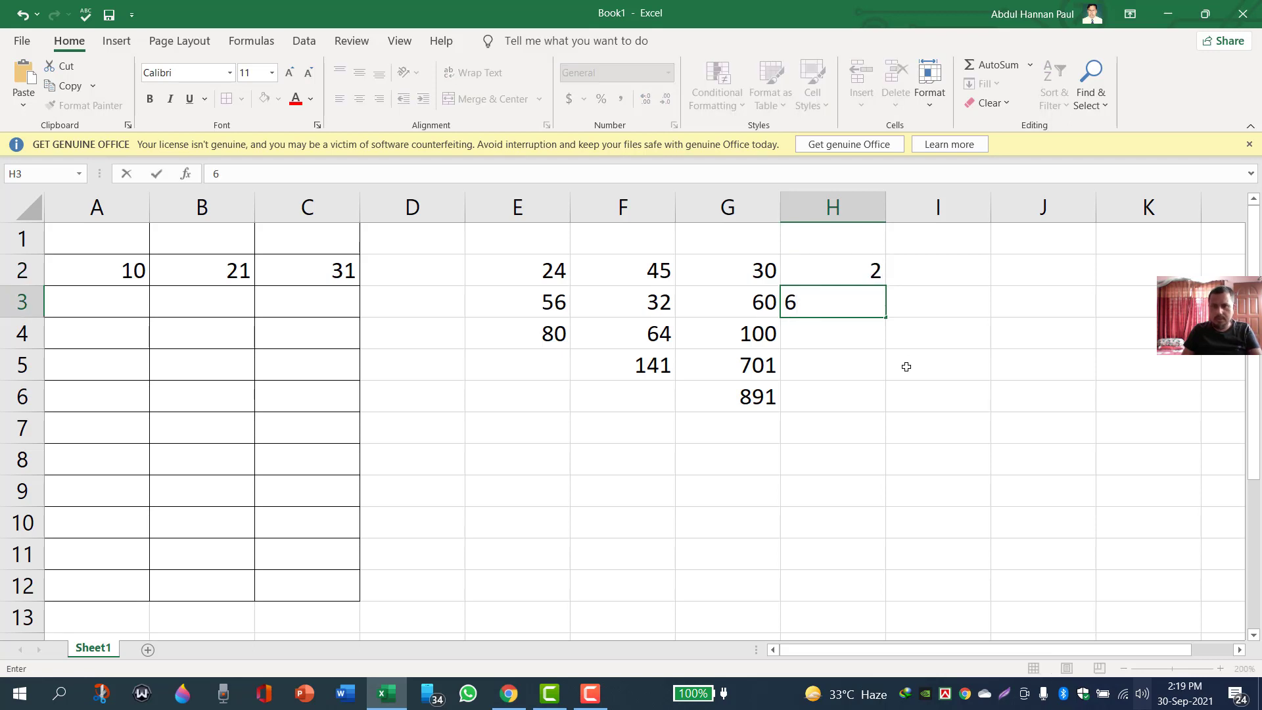
pyautogui.write('0')
pyautogui.press('Return')
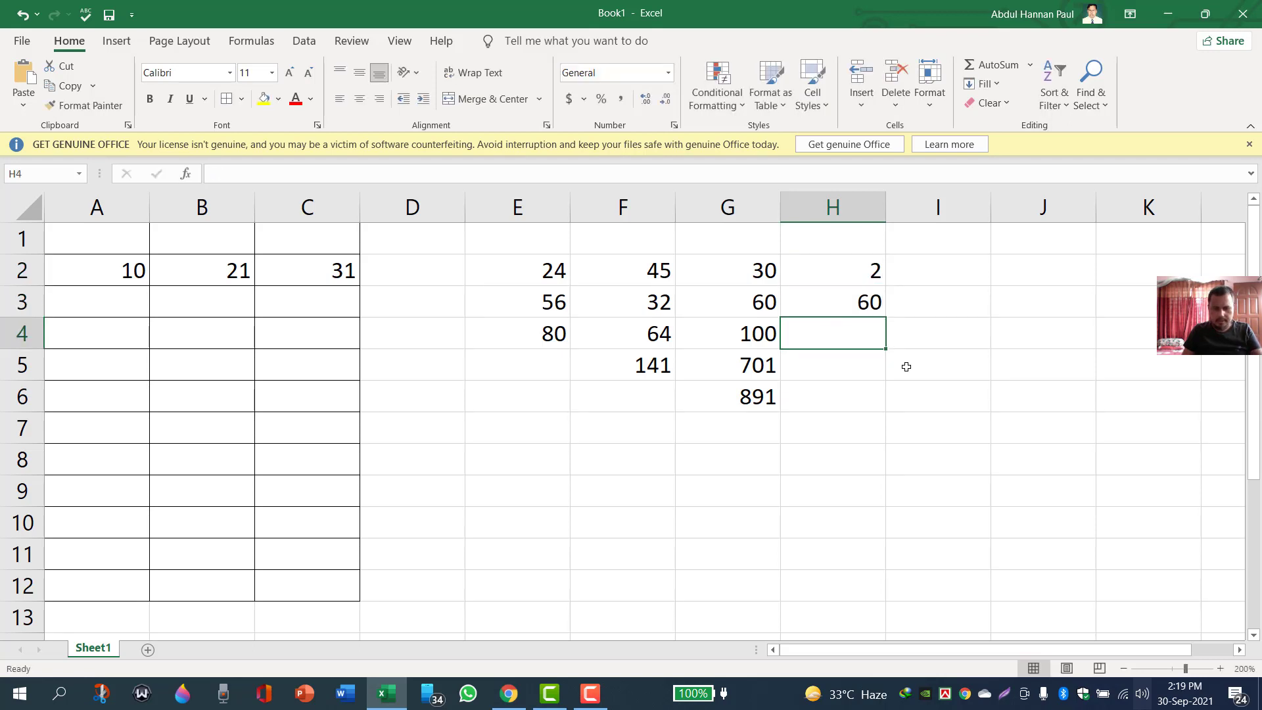
pyautogui.write('71')
pyautogui.press('Return')
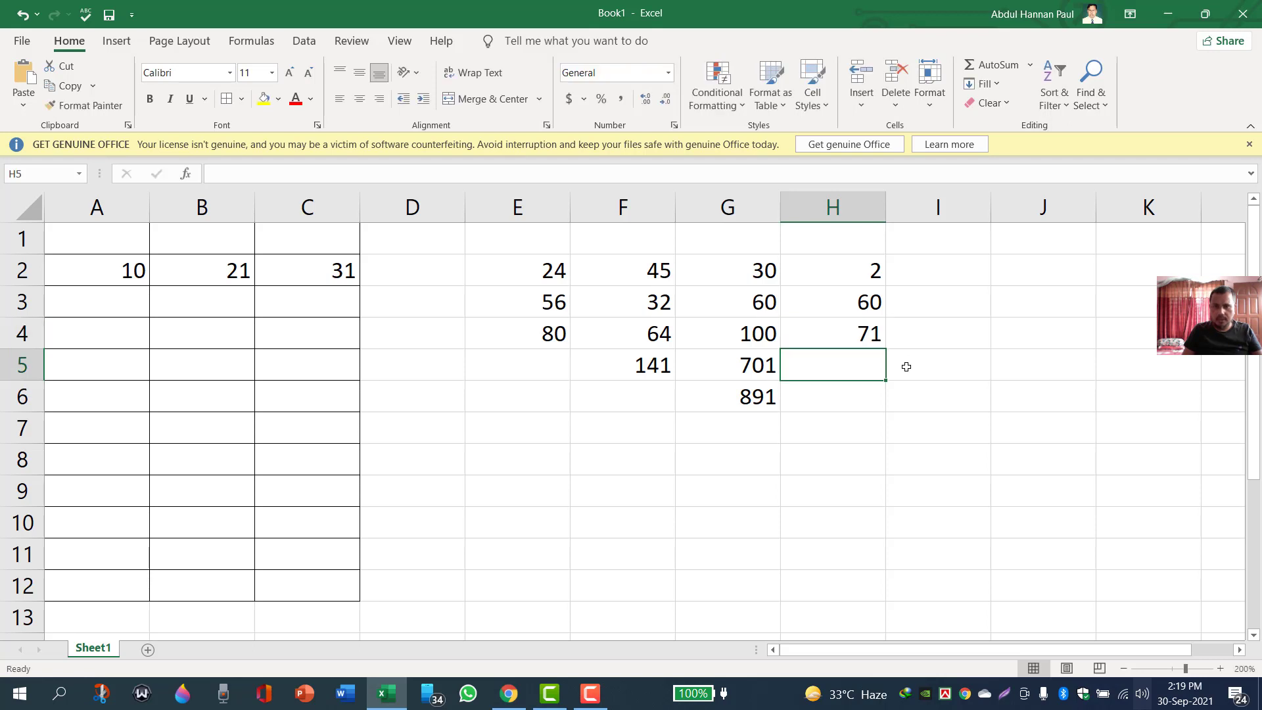
pyautogui.write('78')
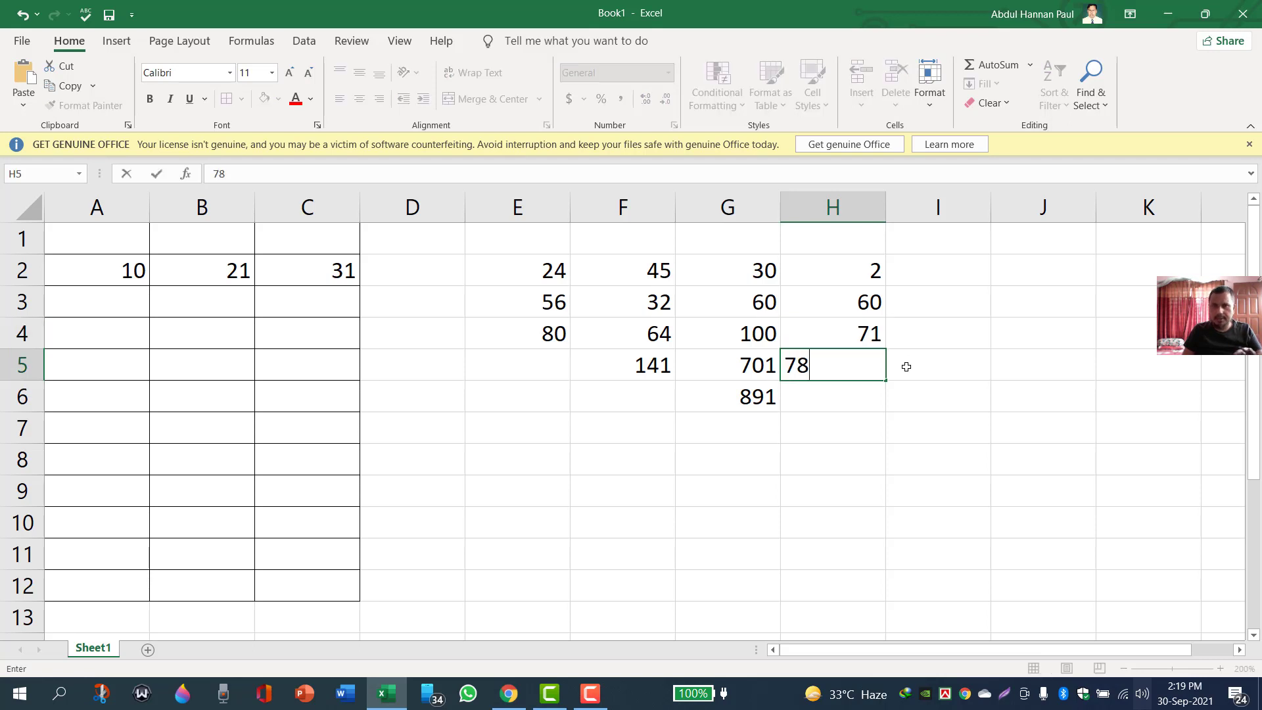
pyautogui.press('Return')
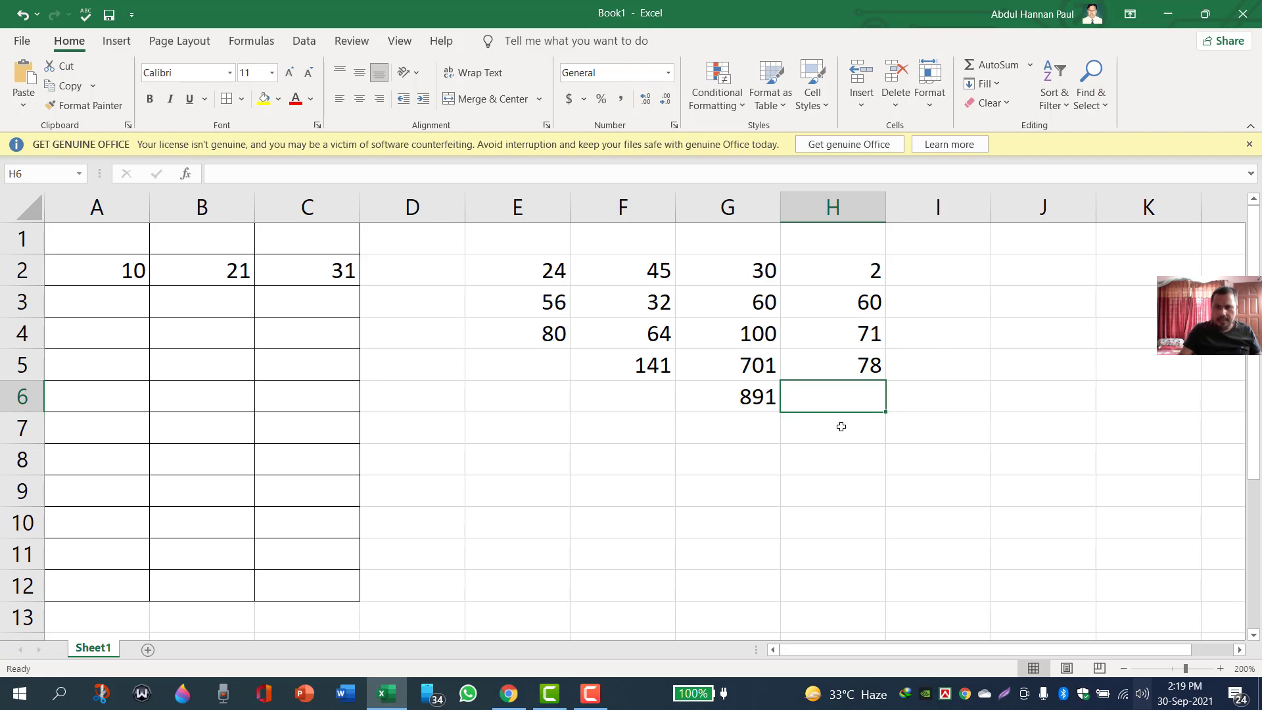
# - Total the column H values in cell H6 with the manually written formula =SUM(H2:H5)
pyautogui.write('=')
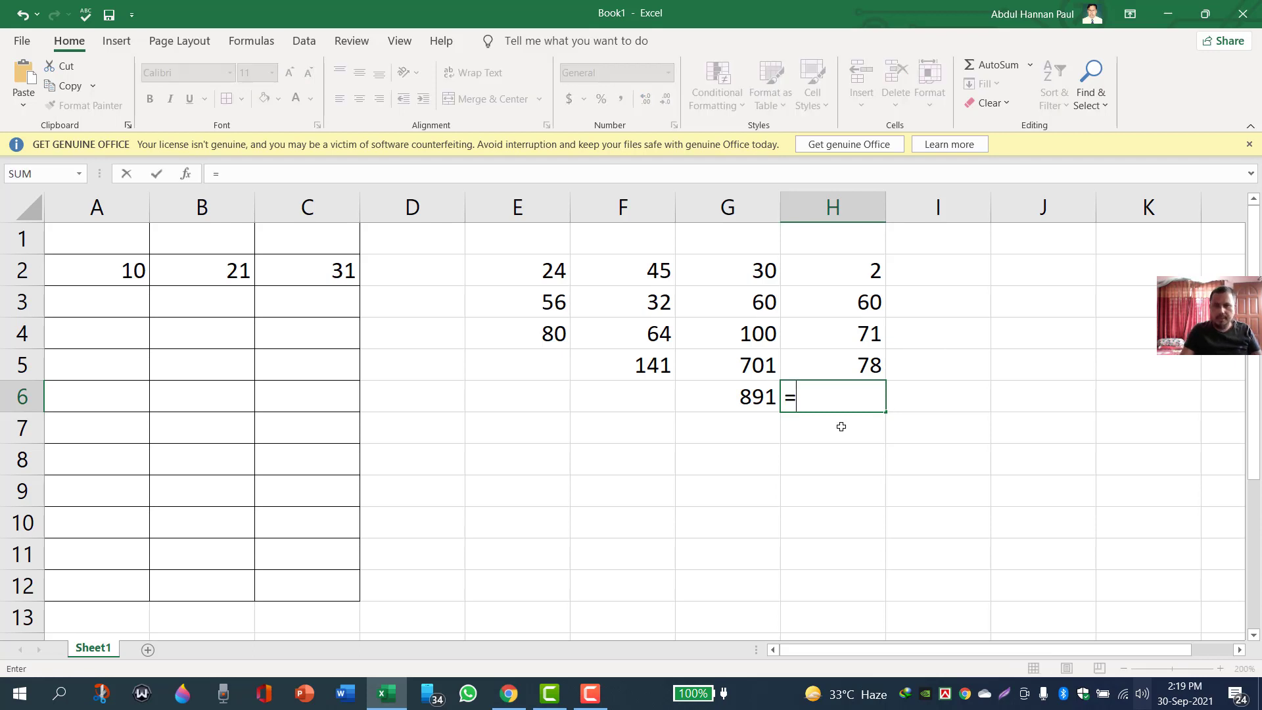
pyautogui.write('sum')
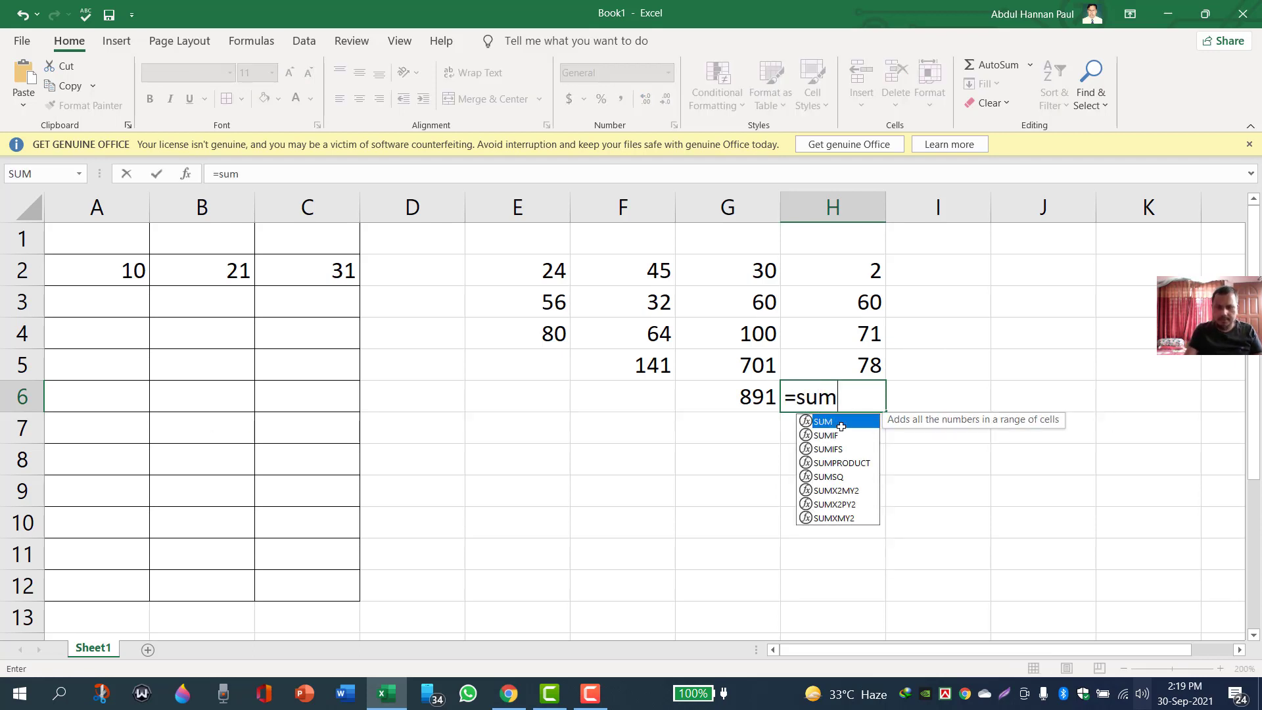
pyautogui.write('(')
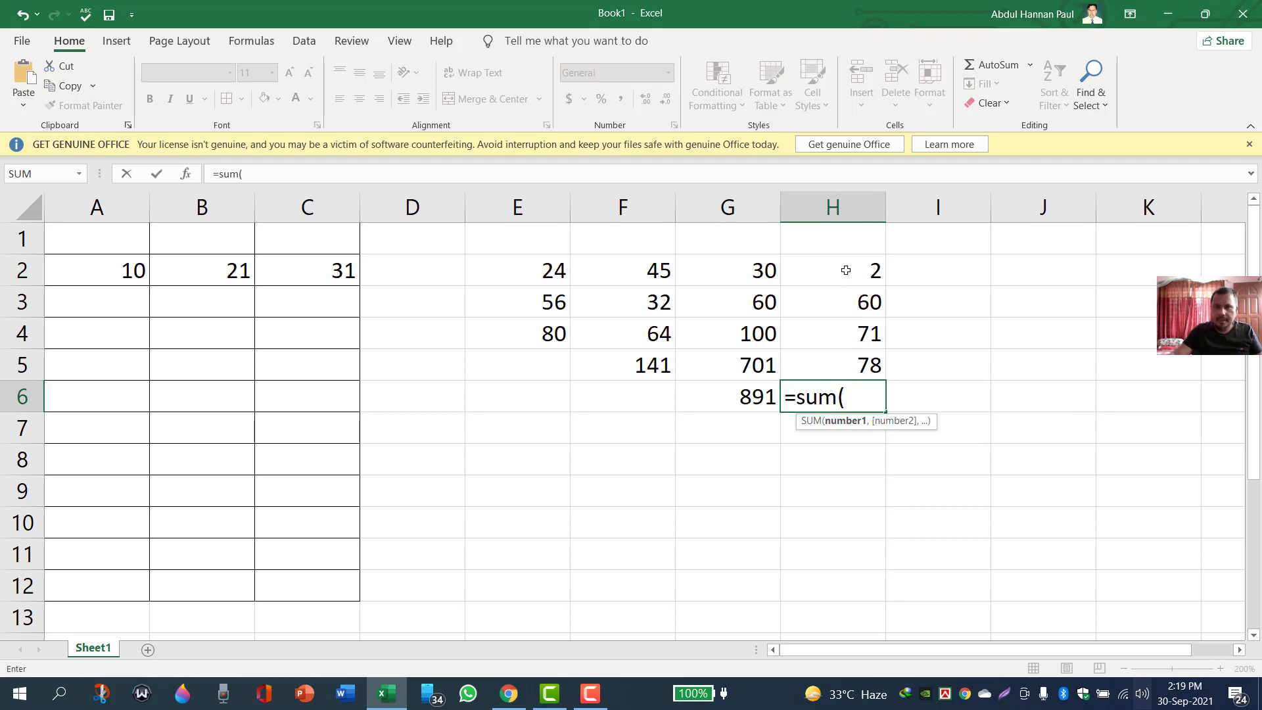
pyautogui.moveTo(845, 270); pyautogui.dragTo(844, 356)
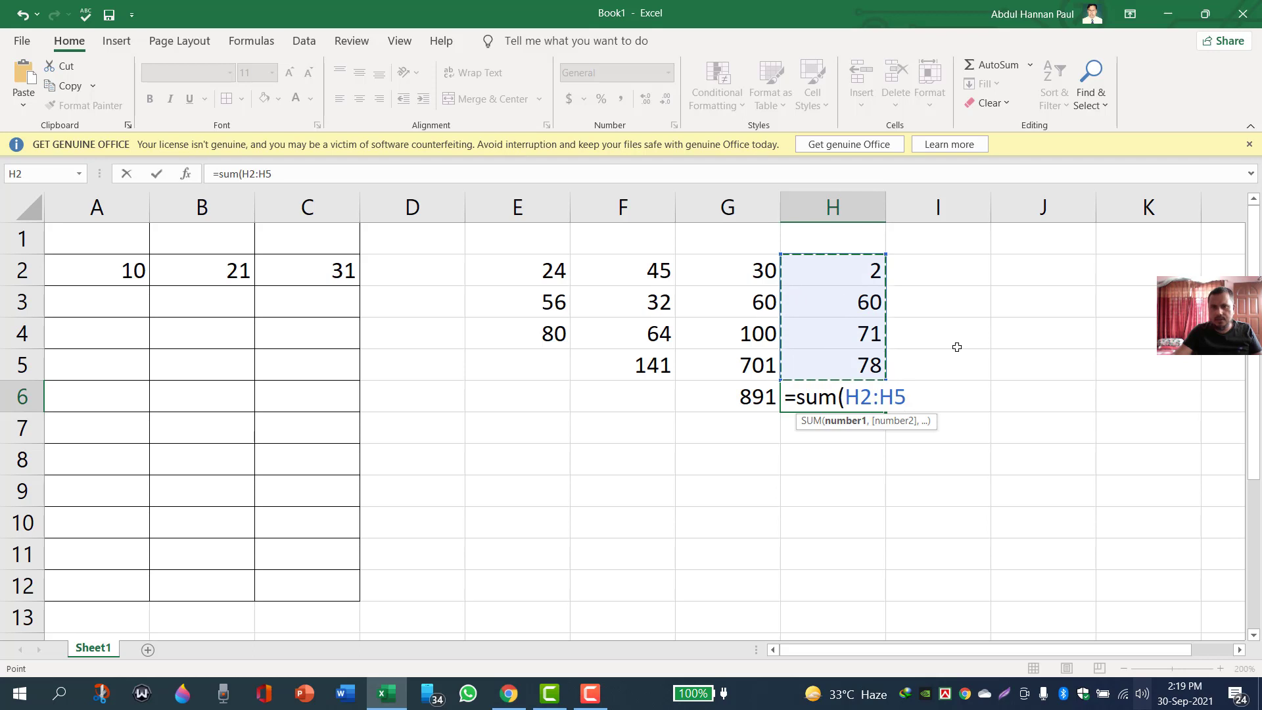
pyautogui.write(')')
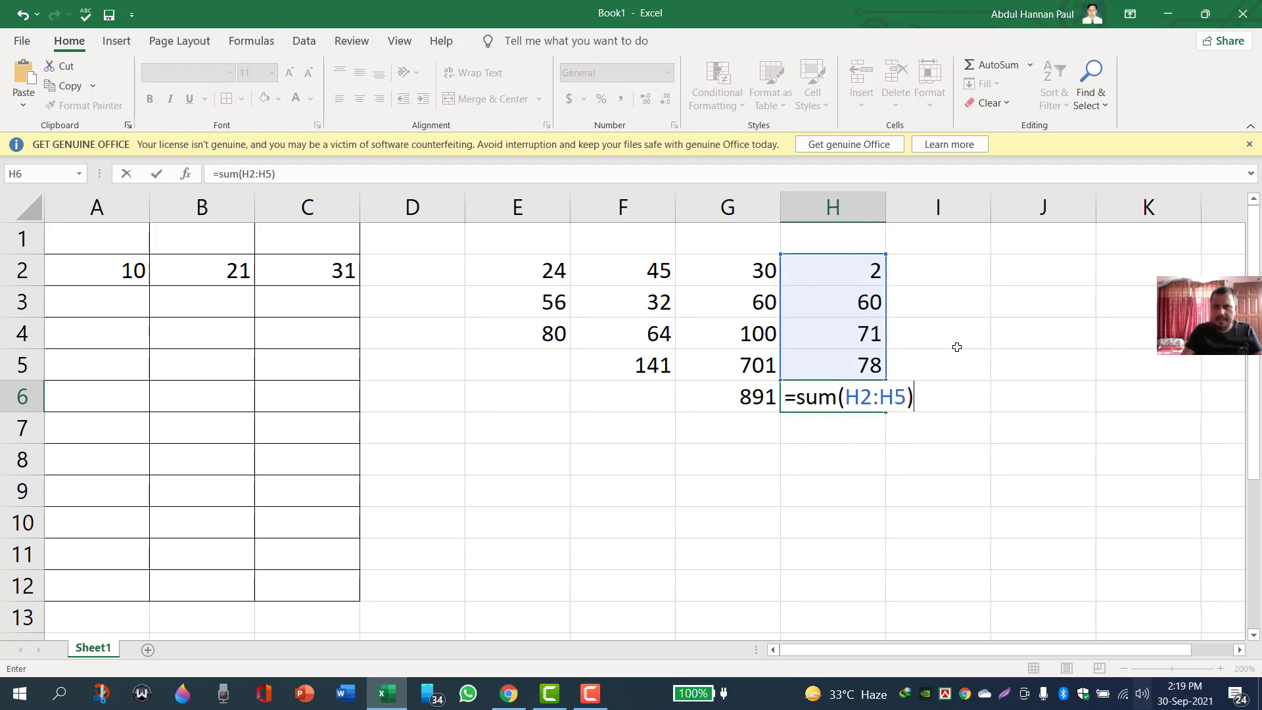
pyautogui.press('Return')
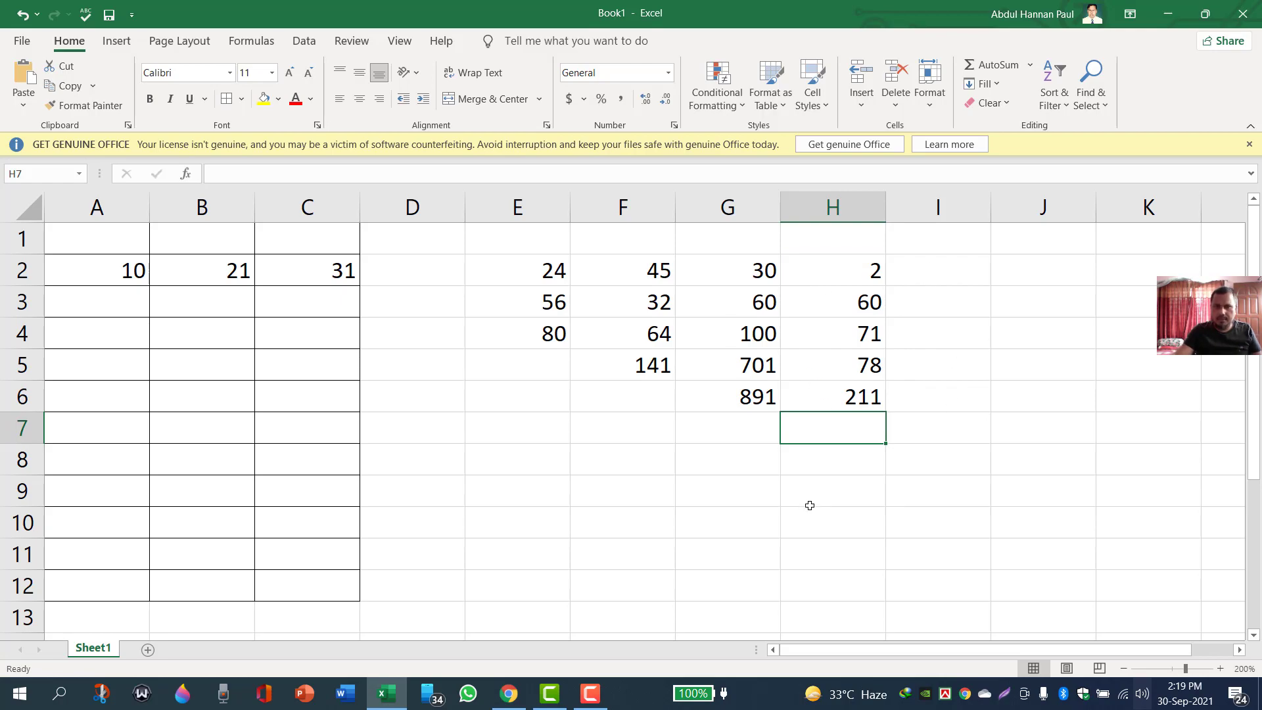
pyautogui.click(590, 693)
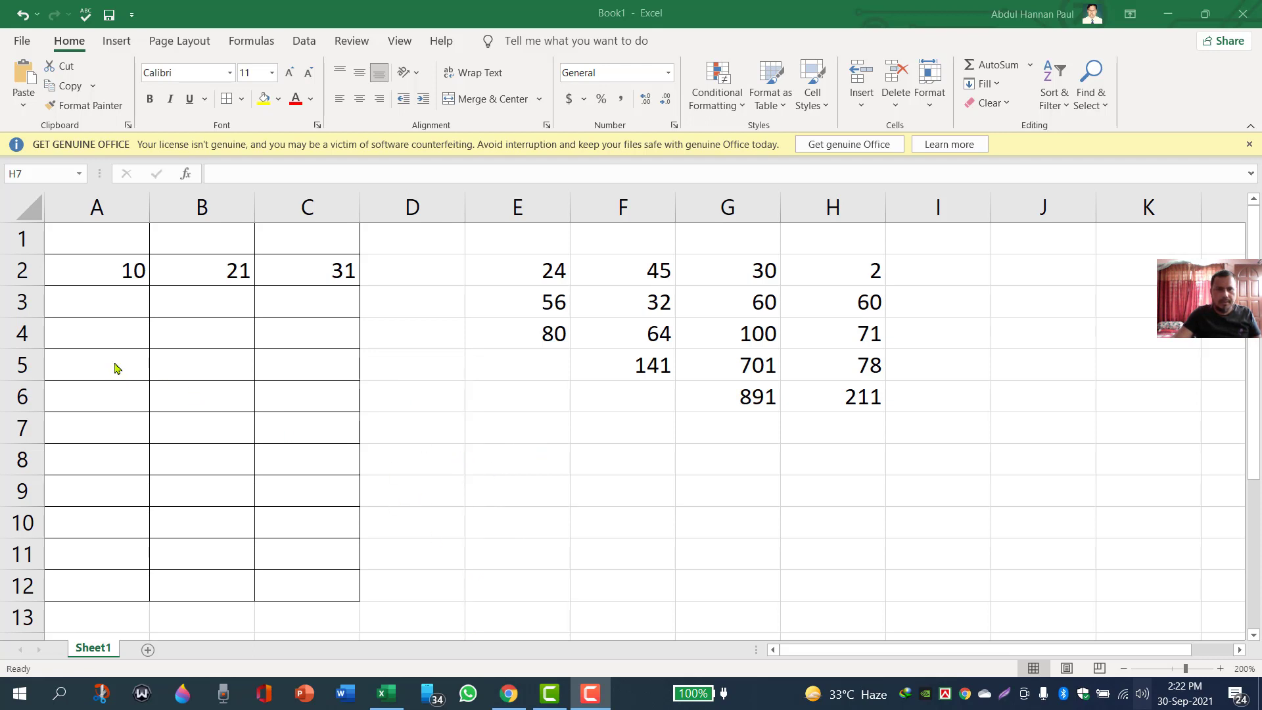
# - Enter 25 in cell A4 and 5 in cell B4 as the numbers for a subtraction
pyautogui.click(112, 328)
pyautogui.click(111, 329)
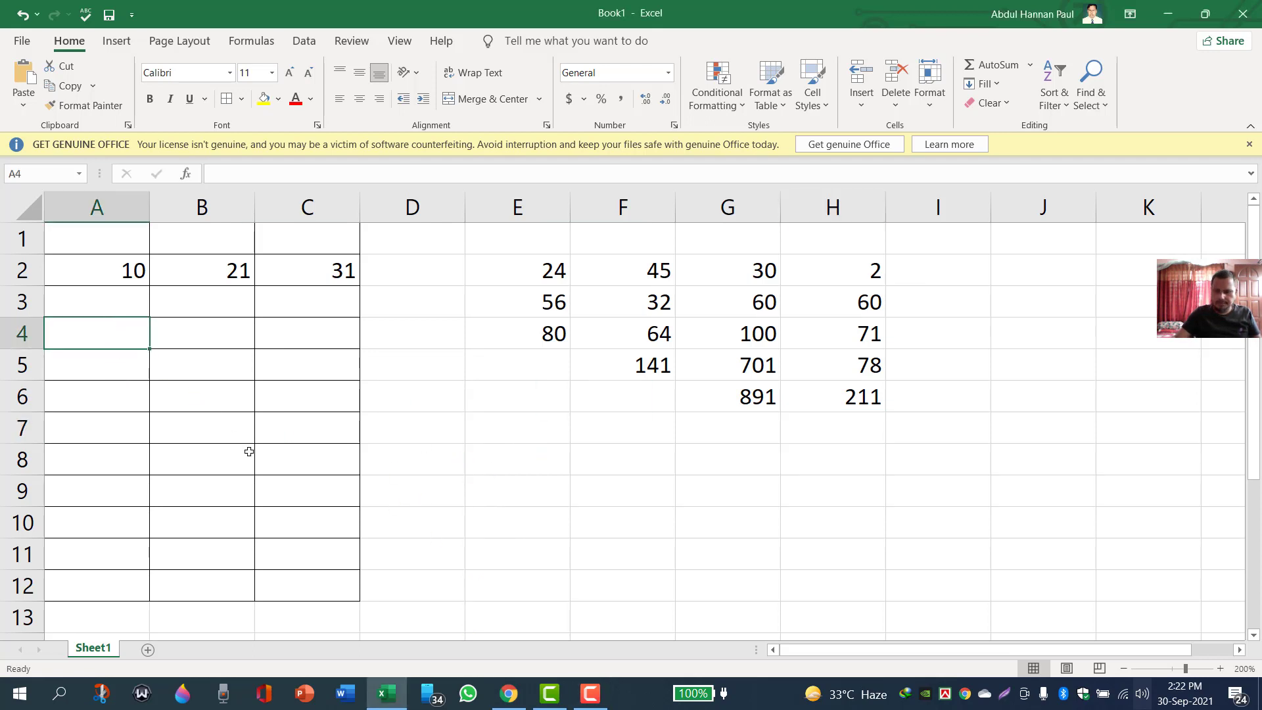
pyautogui.write('2')
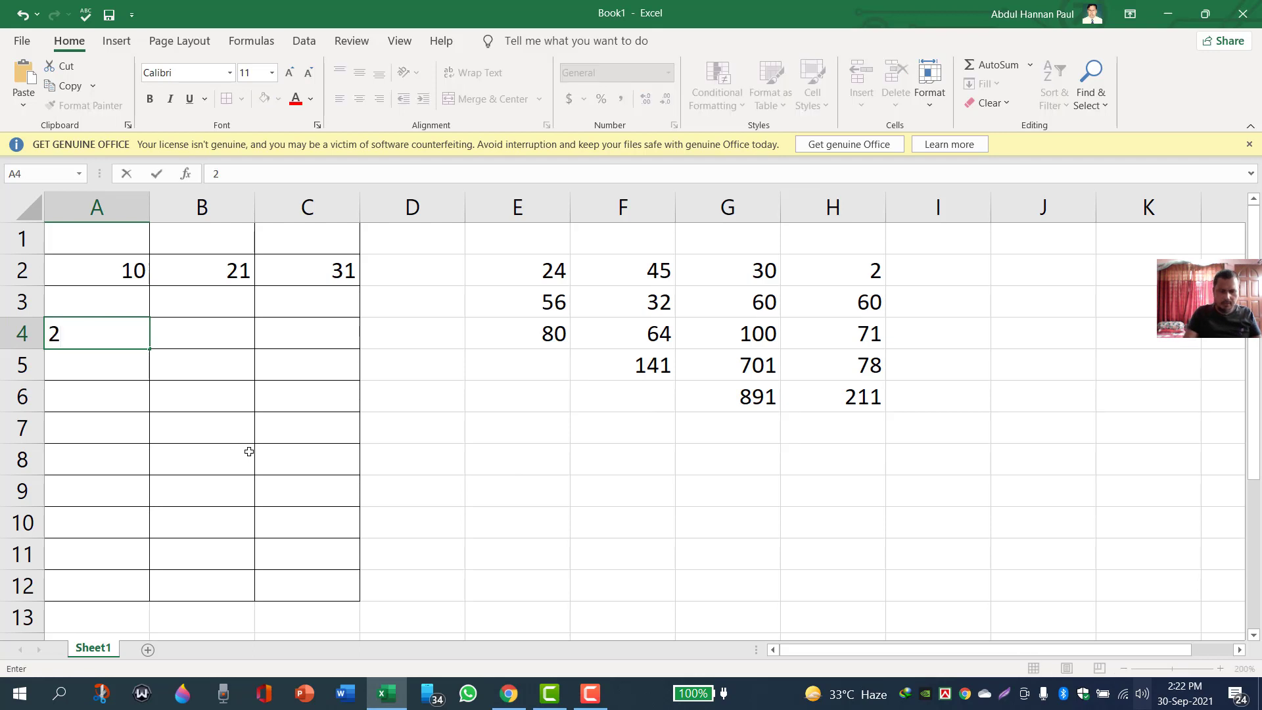
pyautogui.write('5')
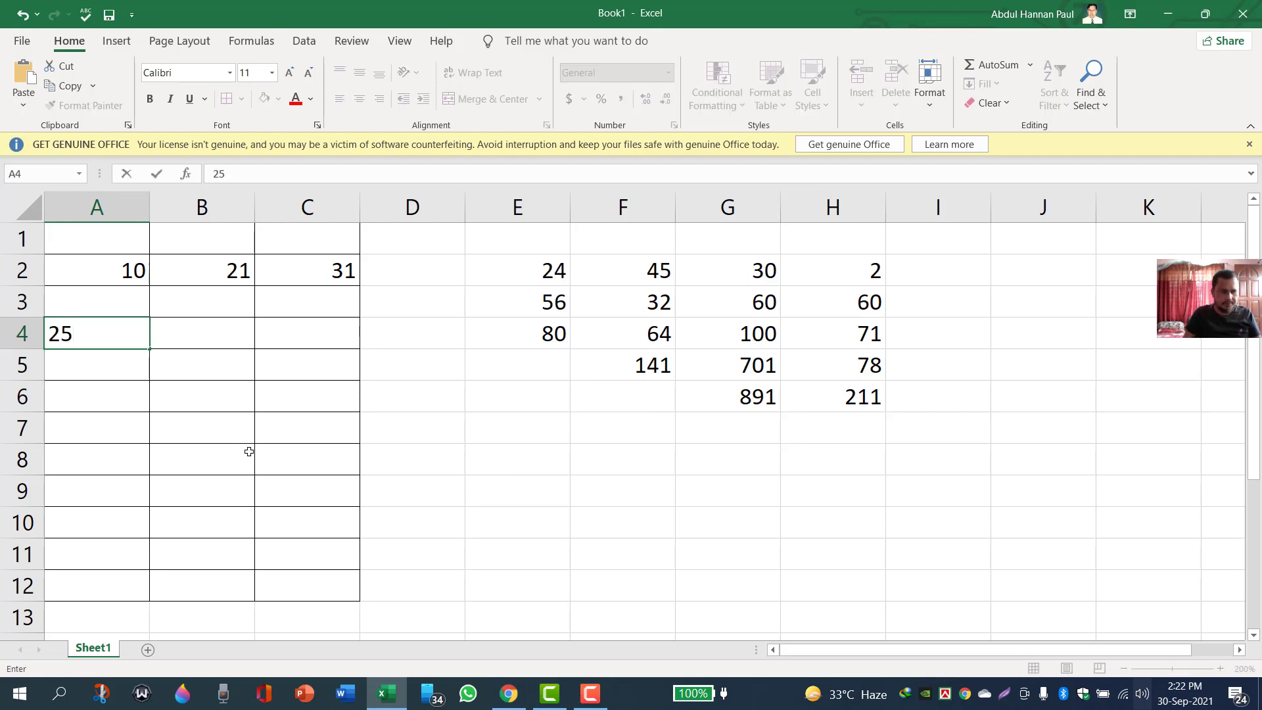
pyautogui.press('Tab')
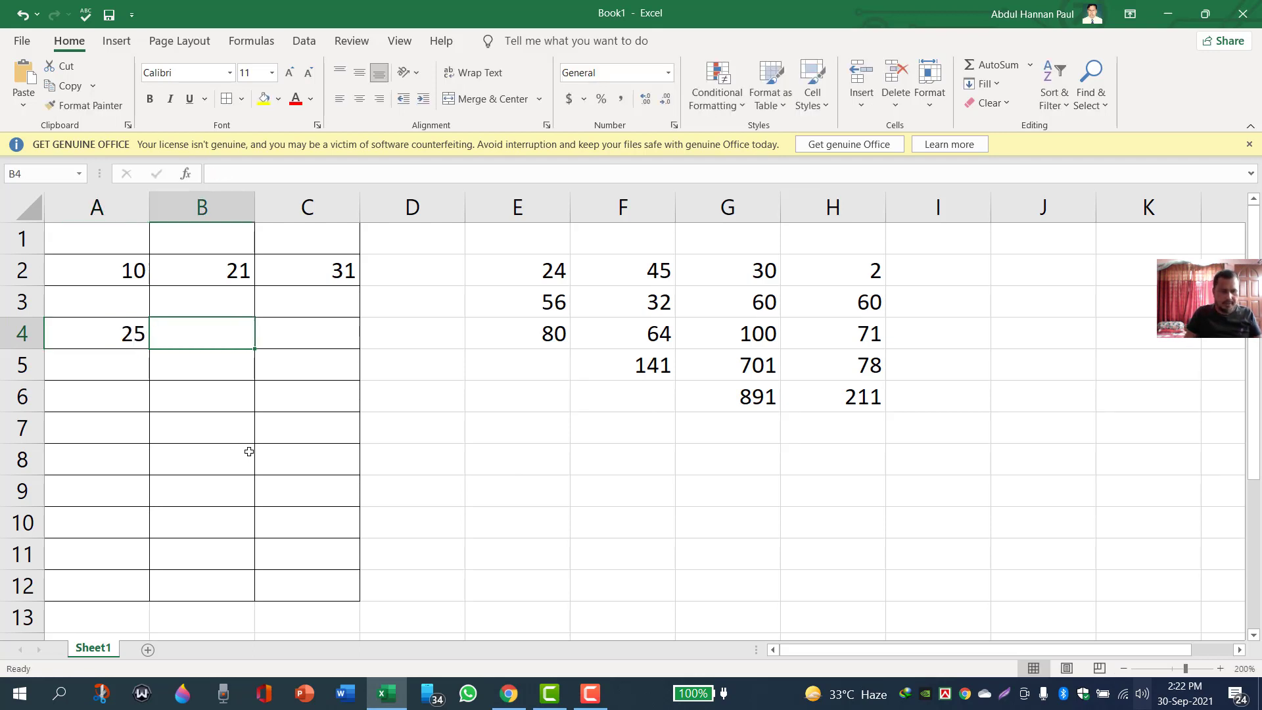
pyautogui.write('5')
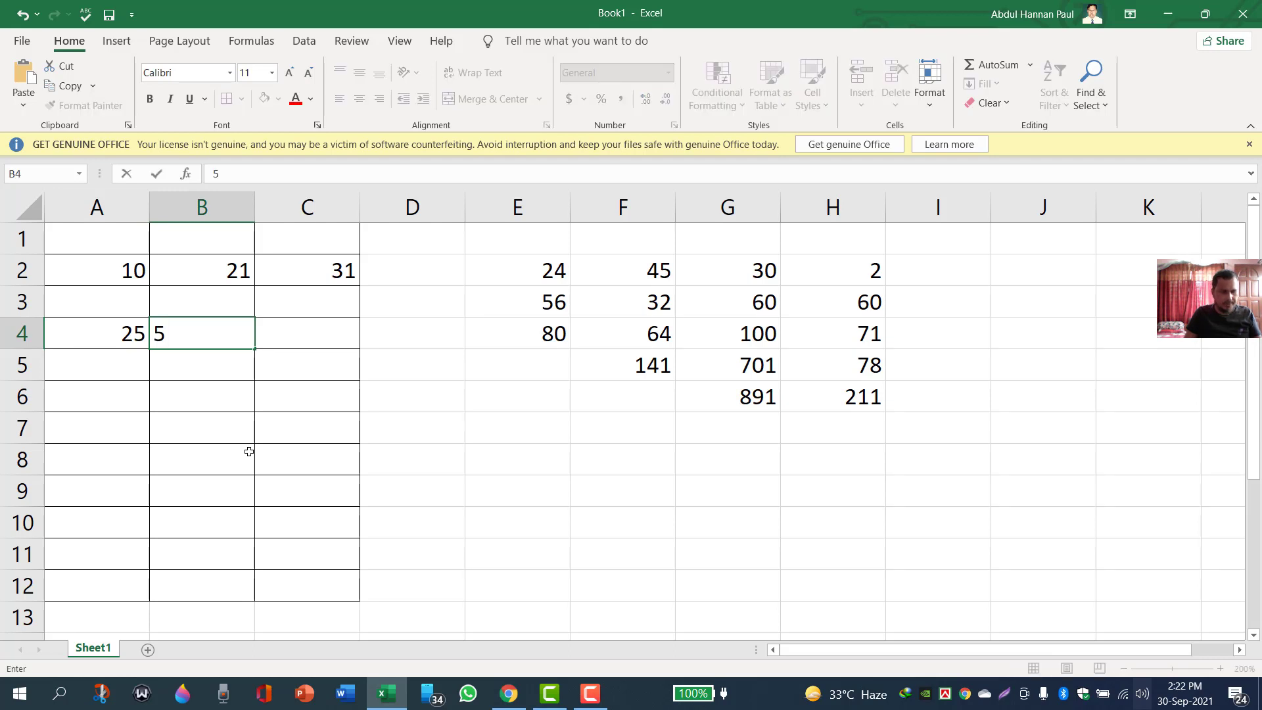
pyautogui.press('Tab')
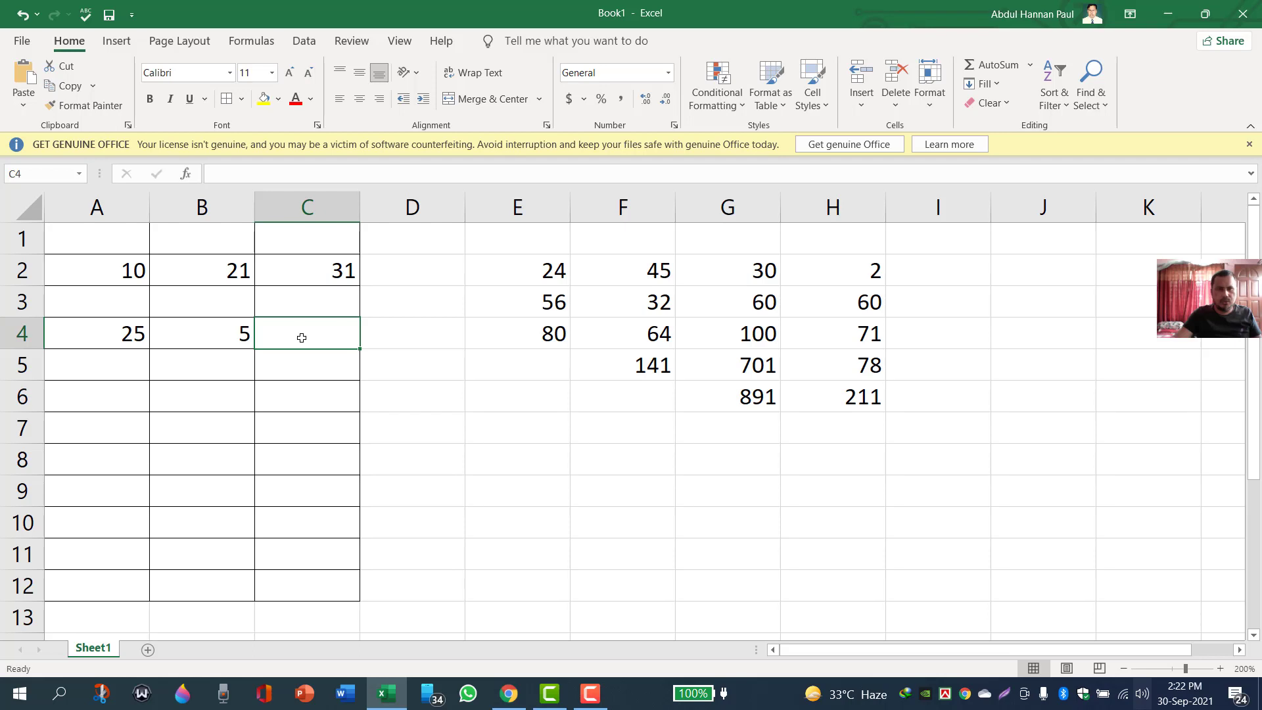
# - Subtract B4 from A4 in cell C4 with the formula =A4-B4
pyautogui.write('=')
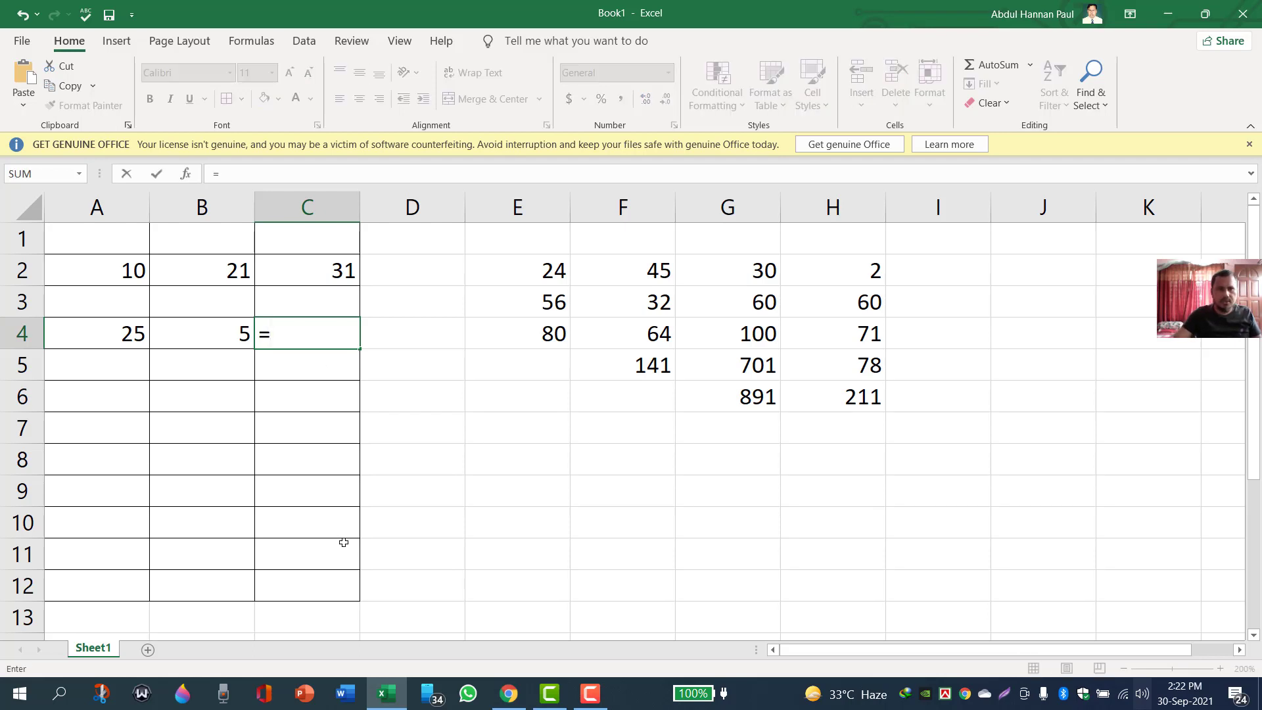
pyautogui.click(117, 334)
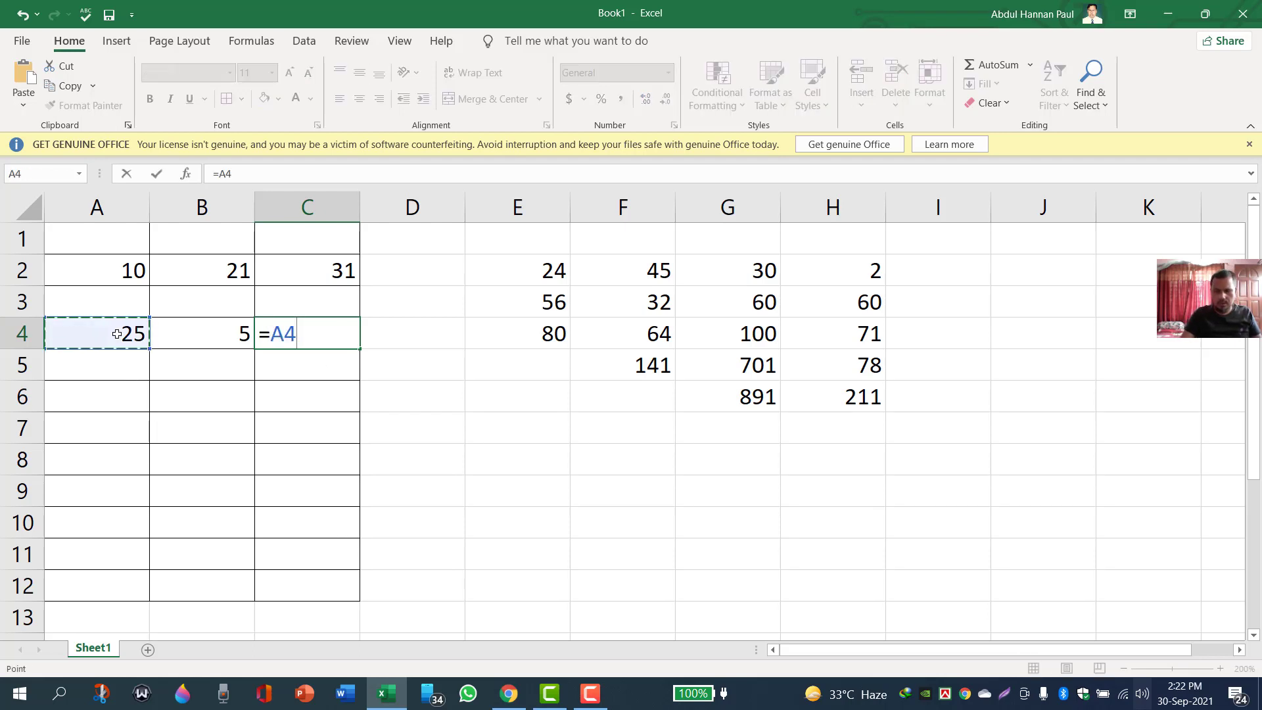
pyautogui.write('-')
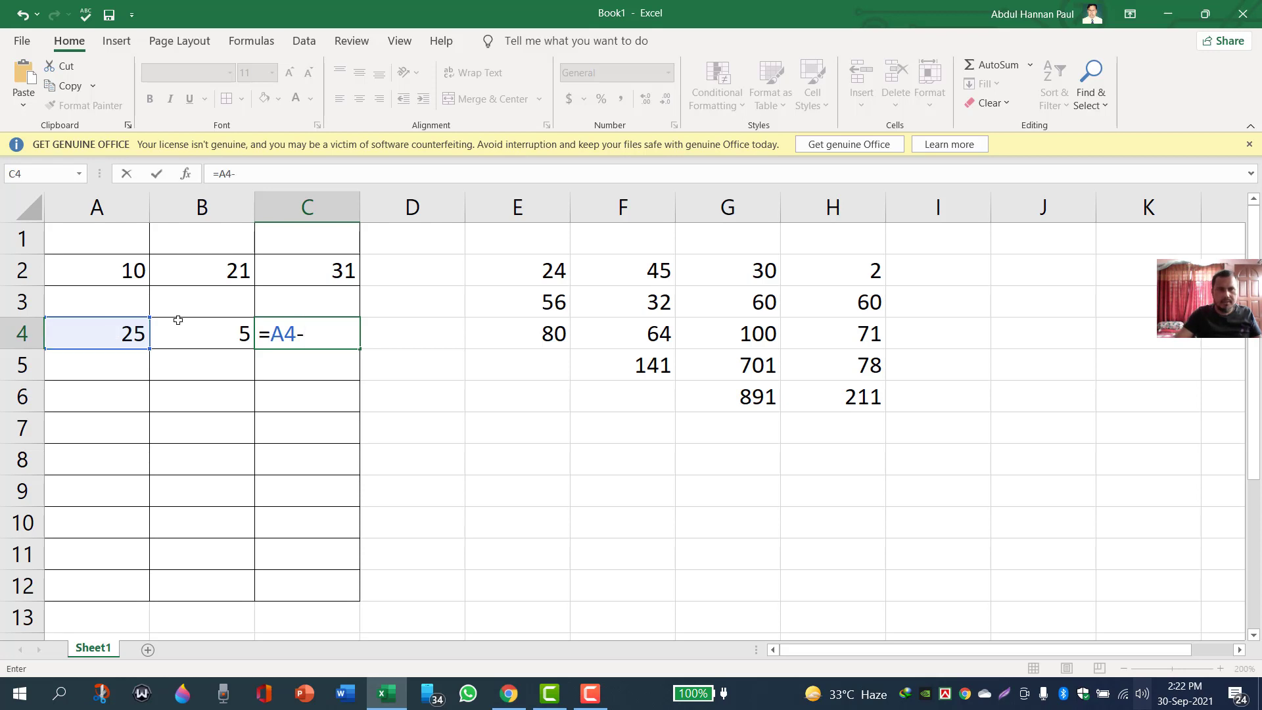
pyautogui.click(194, 331)
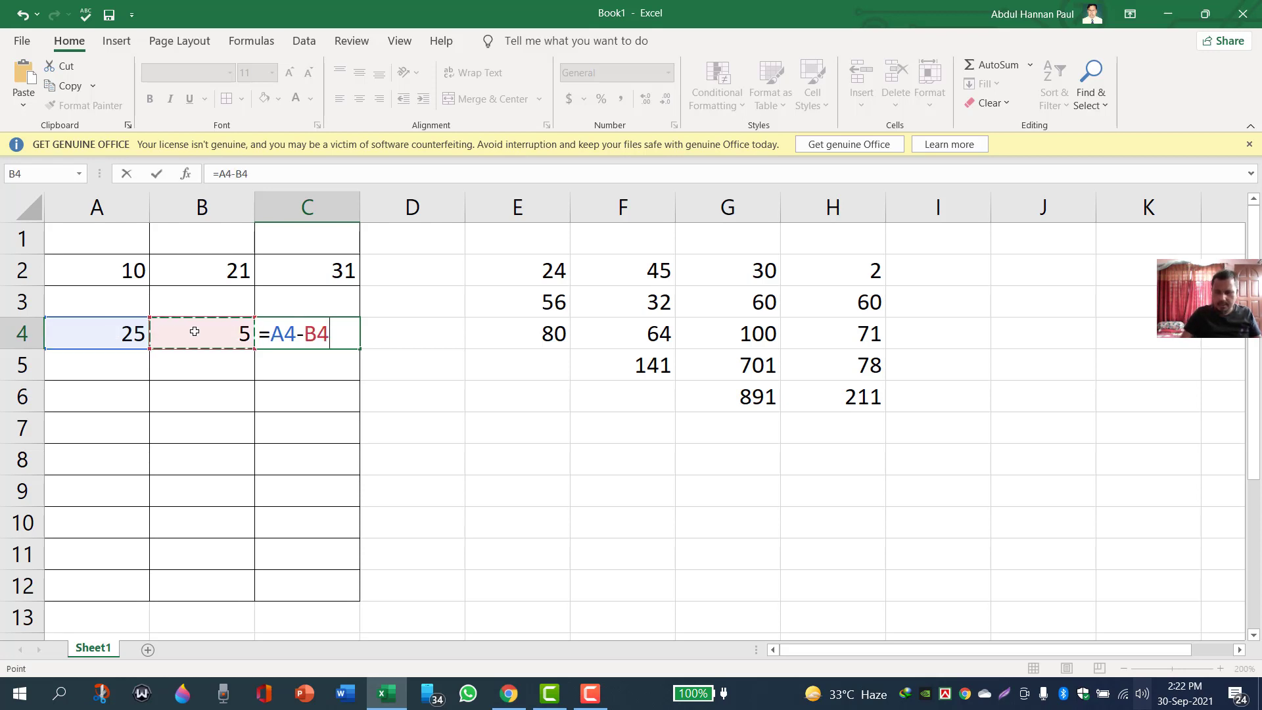
pyautogui.press('Return')
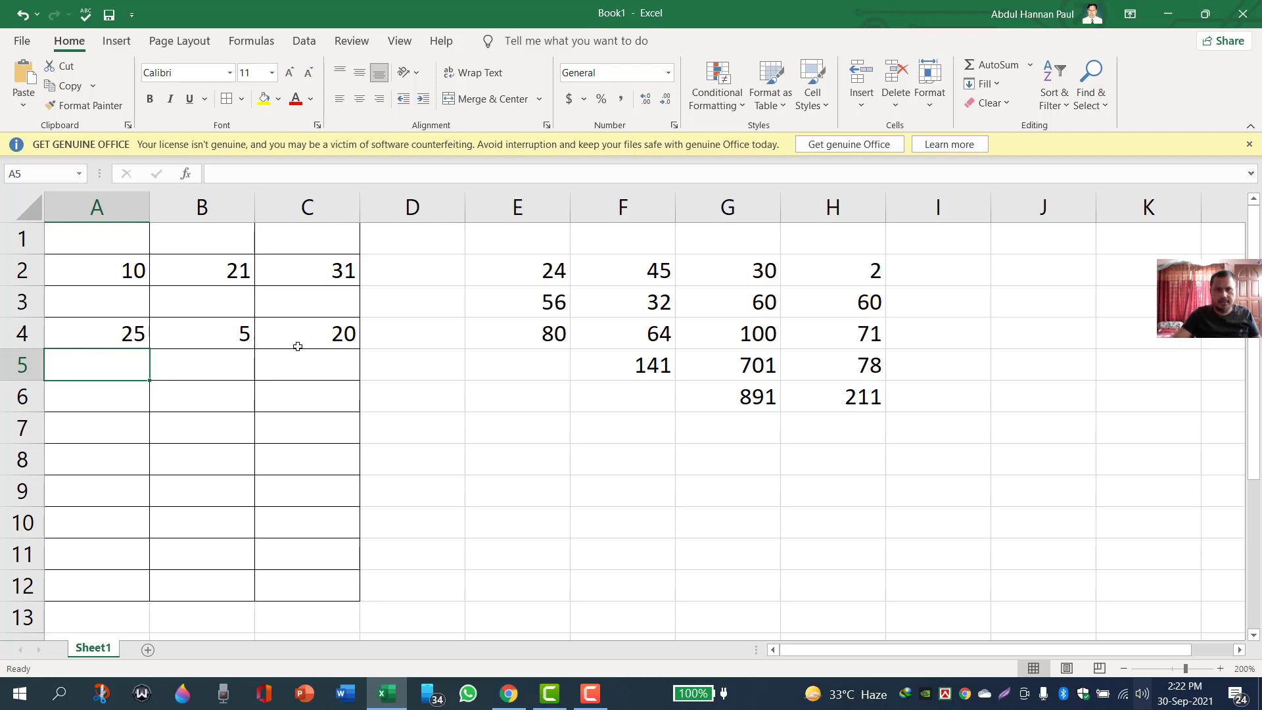
# - Enter 35 in cell E7 and 20 in cell E8 for a vertical subtraction
pyautogui.click(521, 432)
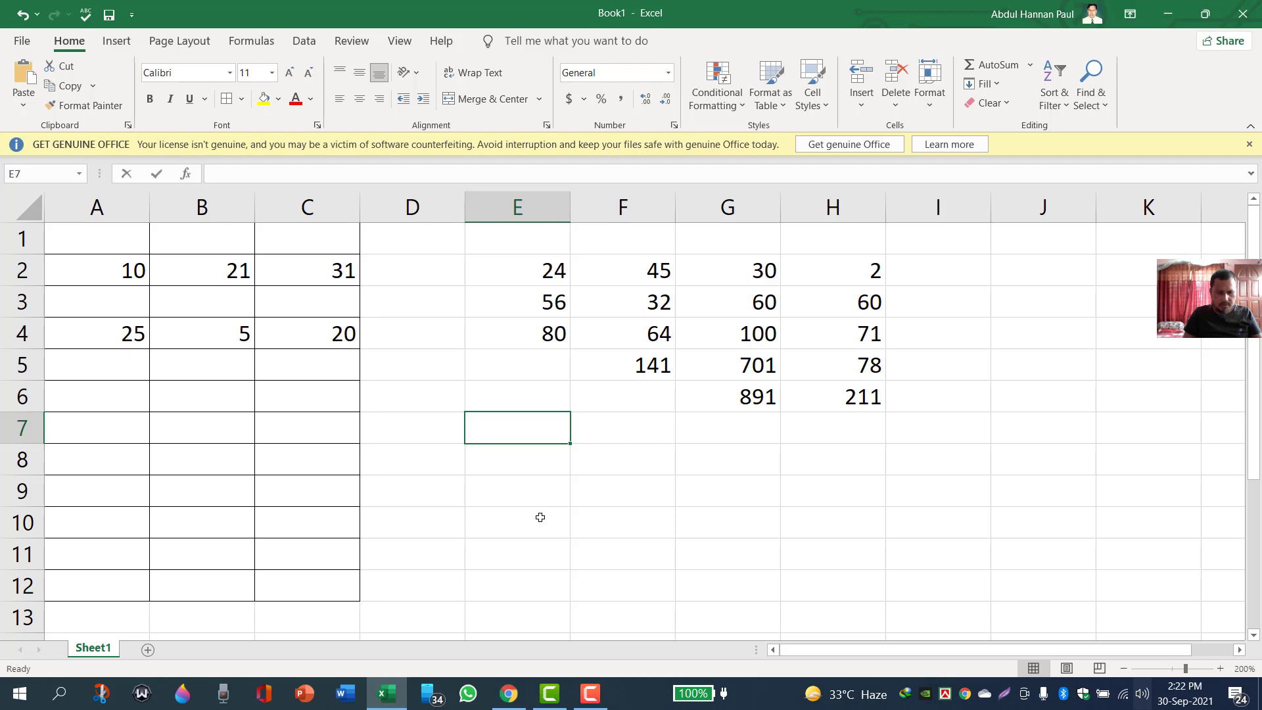
pyautogui.write('35')
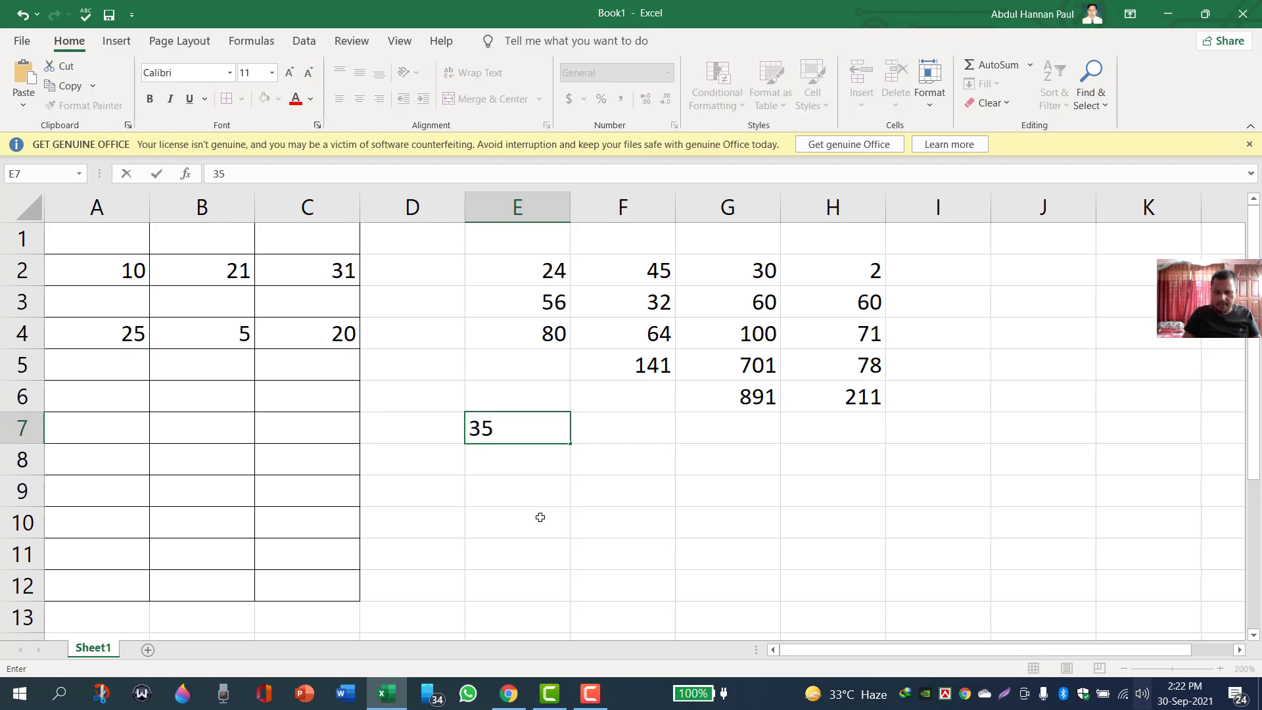
pyautogui.press('Return')
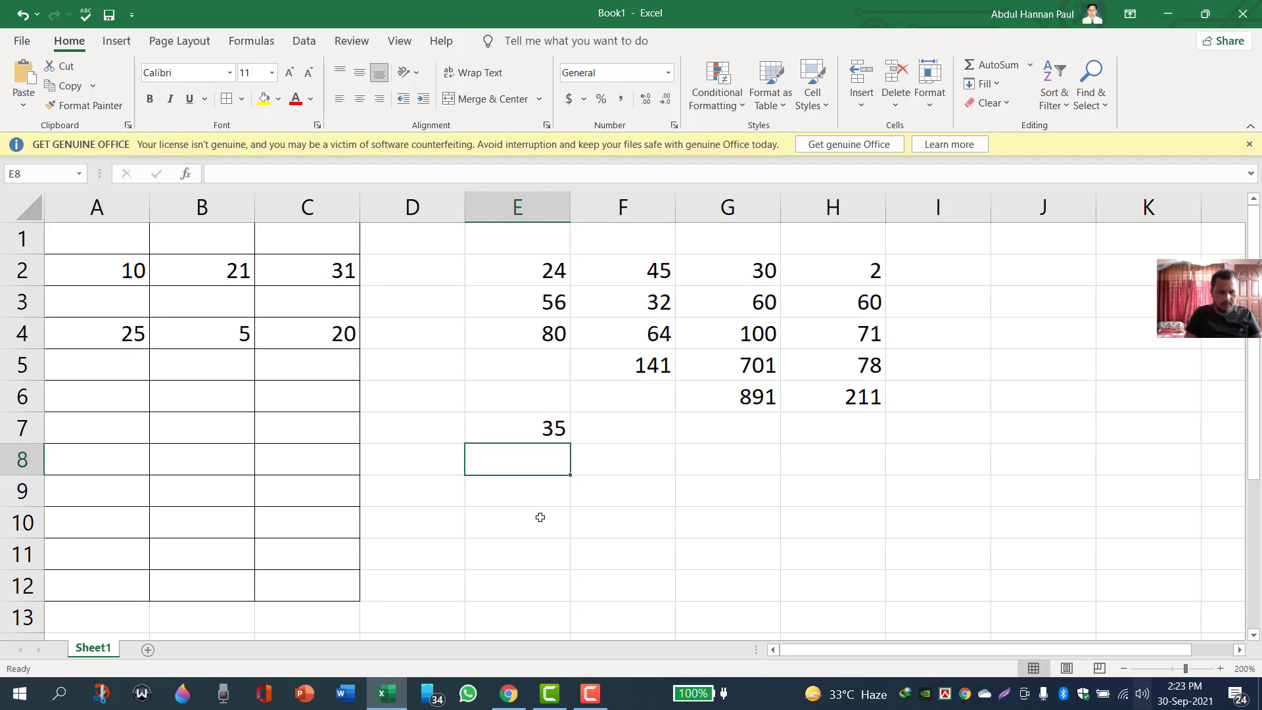
pyautogui.write('2')
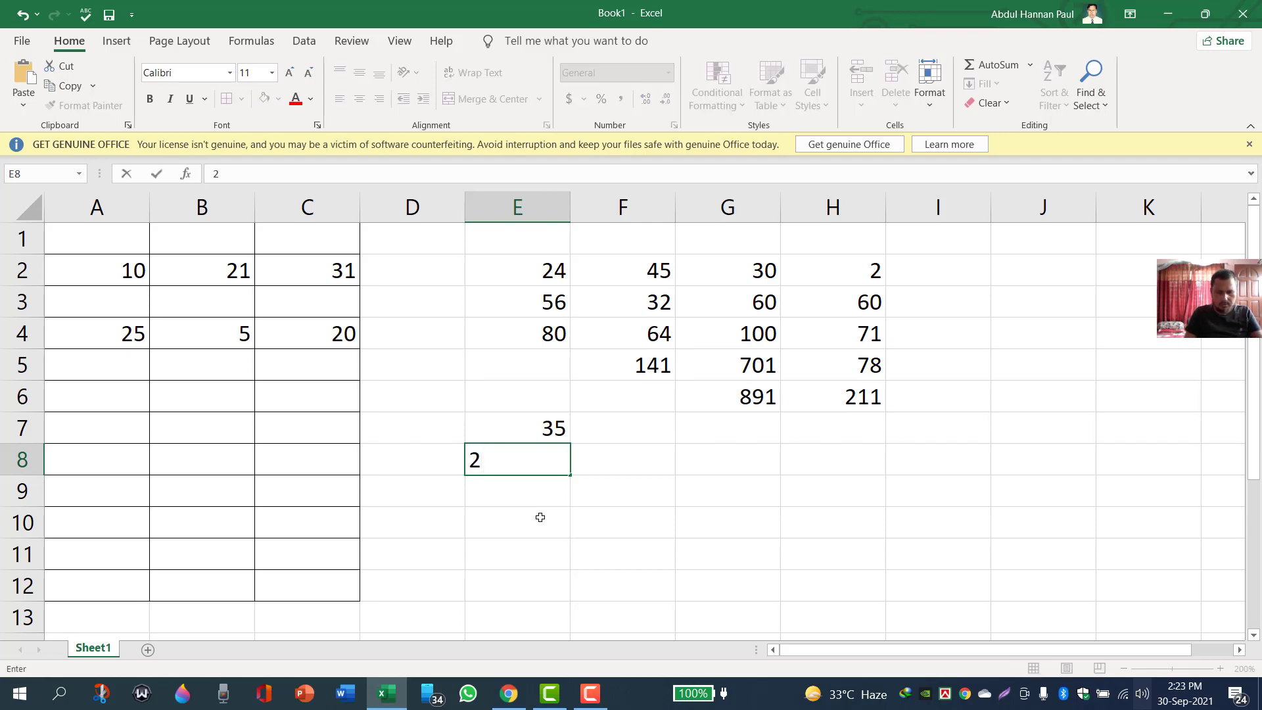
pyautogui.write('0')
pyautogui.press('Return')
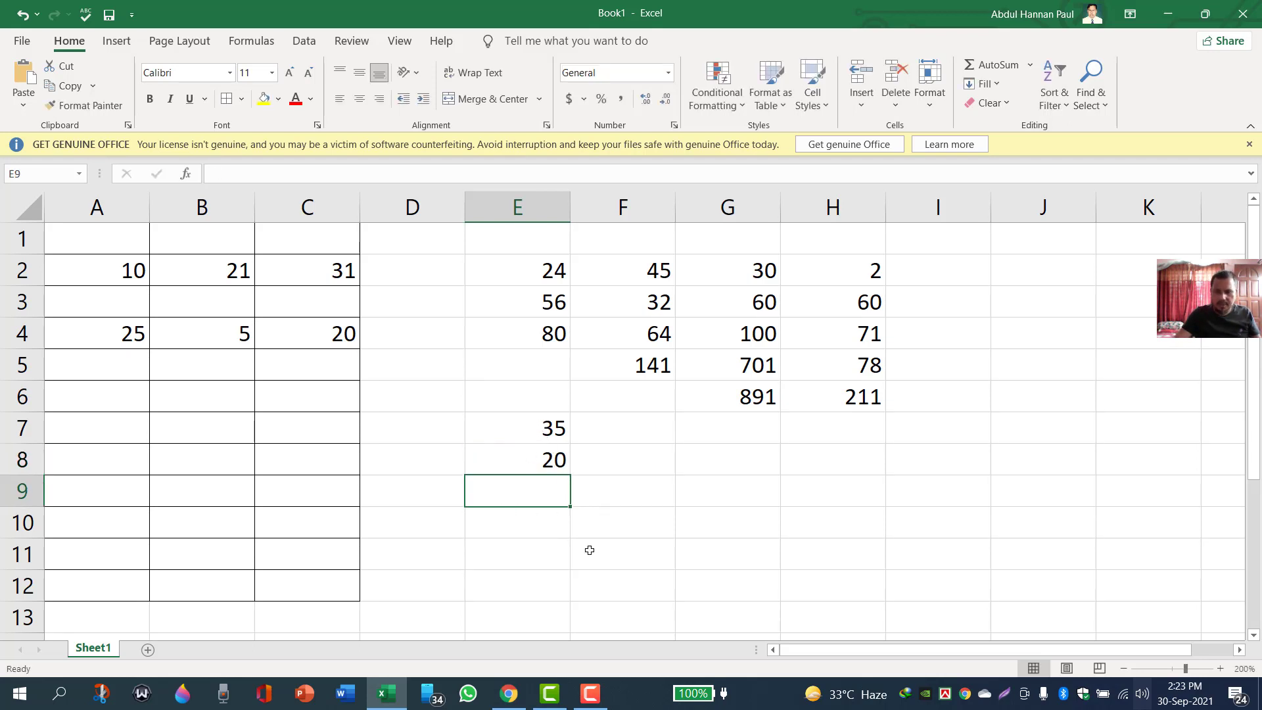
# - Subtract E8 from E7 in cell E9 with the formula =E7-E8, and select the result to check its formula
pyautogui.write('=')
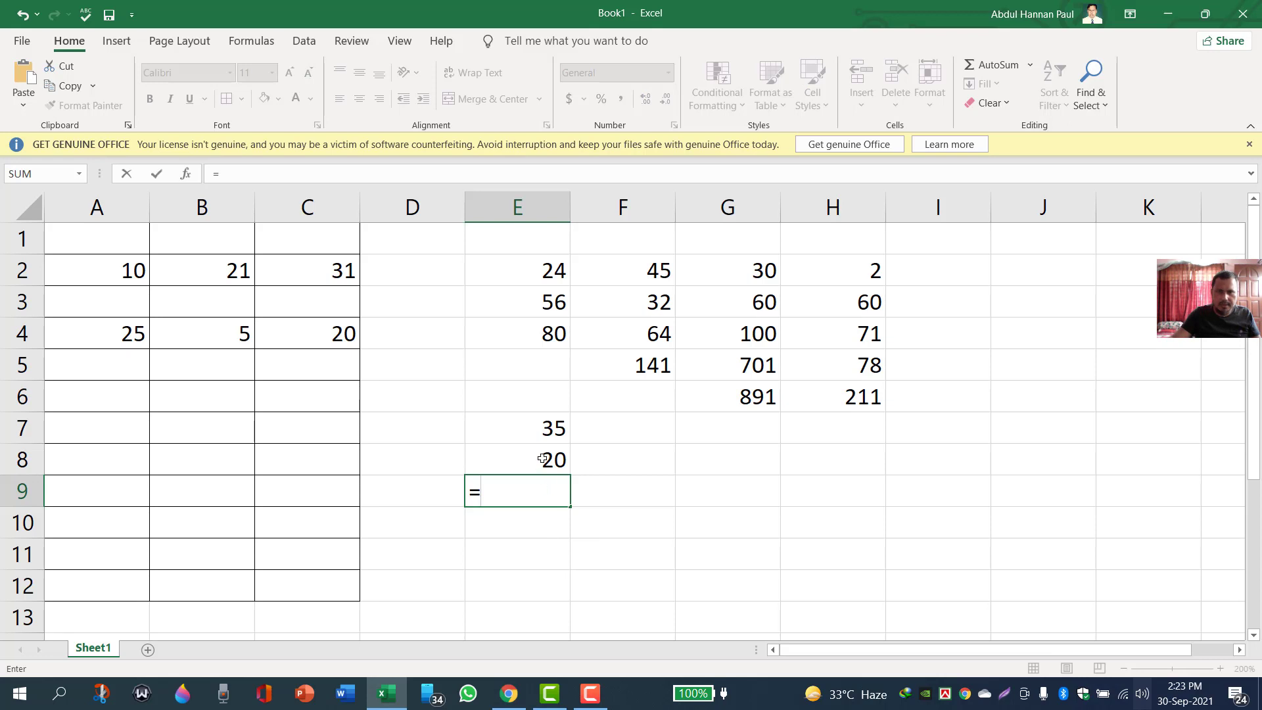
pyautogui.click(529, 428)
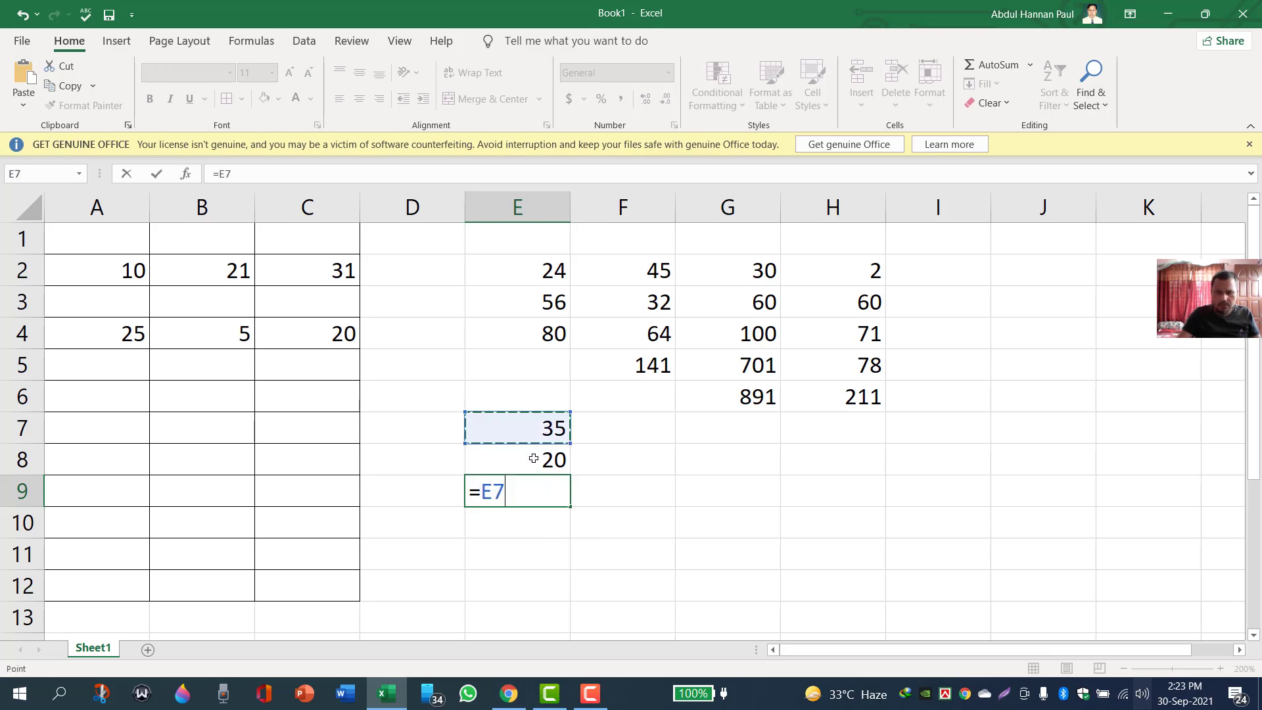
pyautogui.write('-')
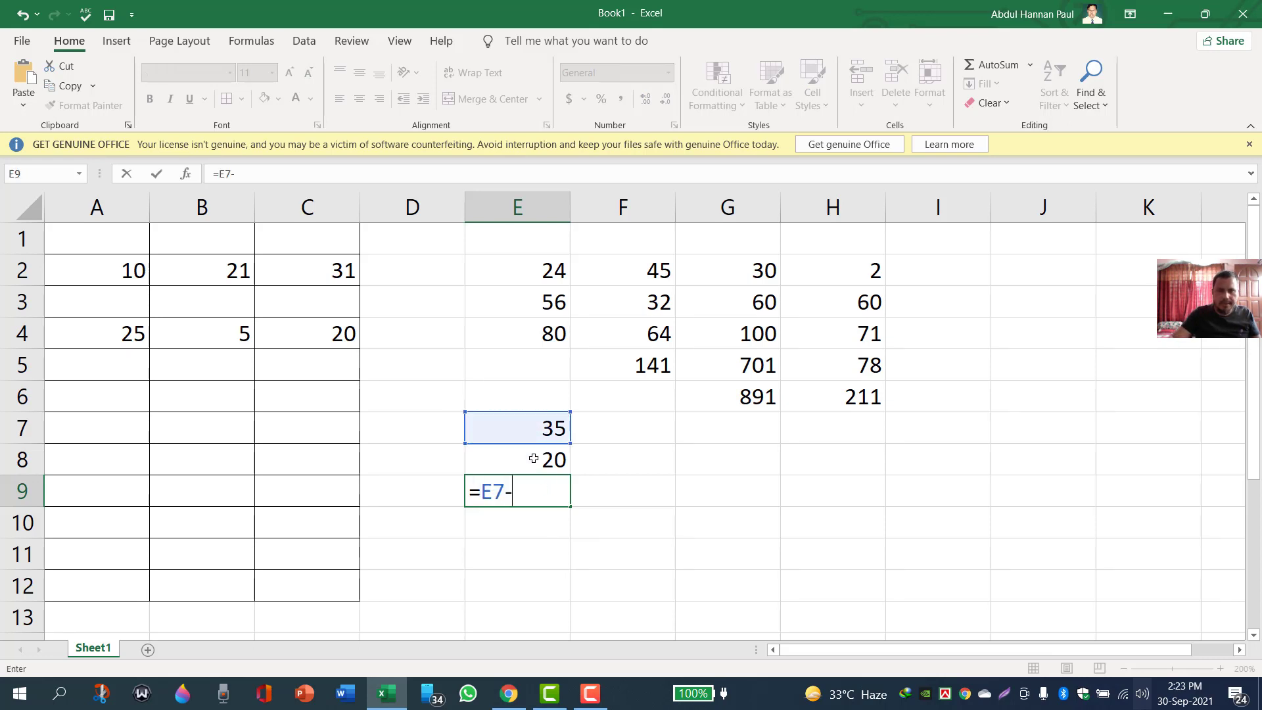
pyautogui.click(493, 458)
pyautogui.press('Return')
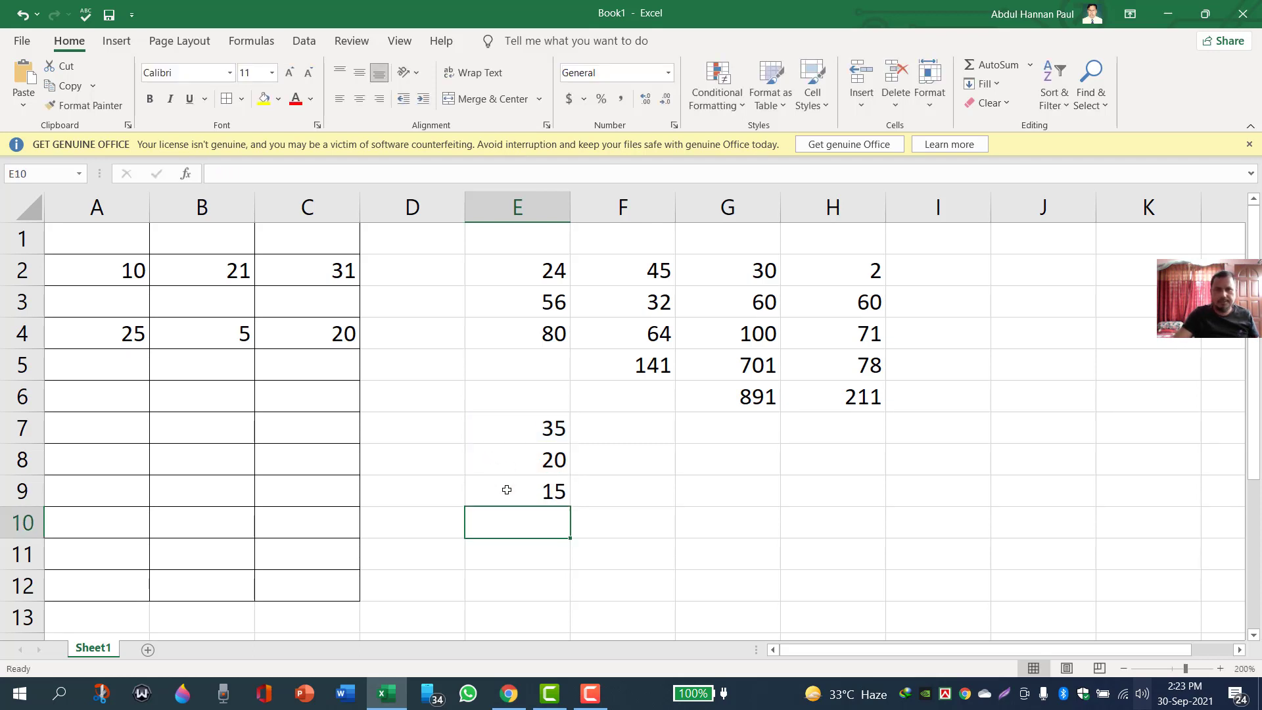
pyautogui.click(544, 490)
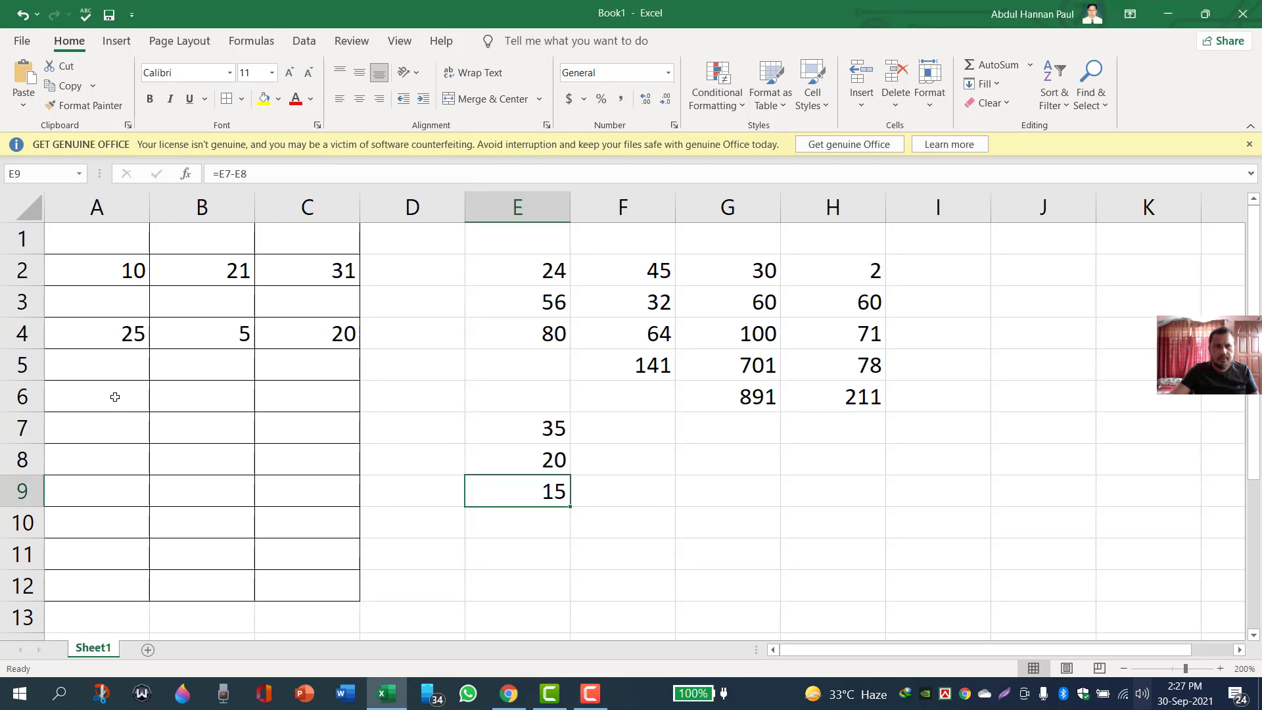
# - Enter 36 in cell A6 and 26 in cell B6 as the numbers for a multiplication
pyautogui.click(115, 397)
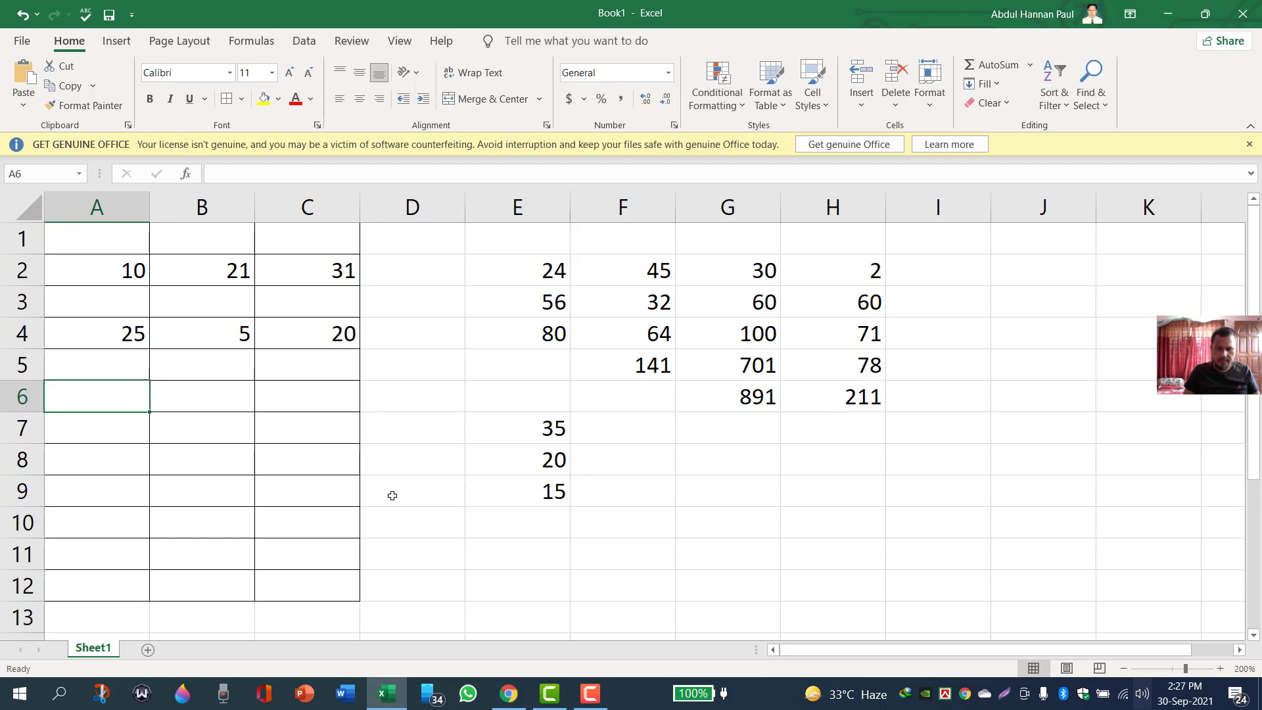
pyautogui.write('36')
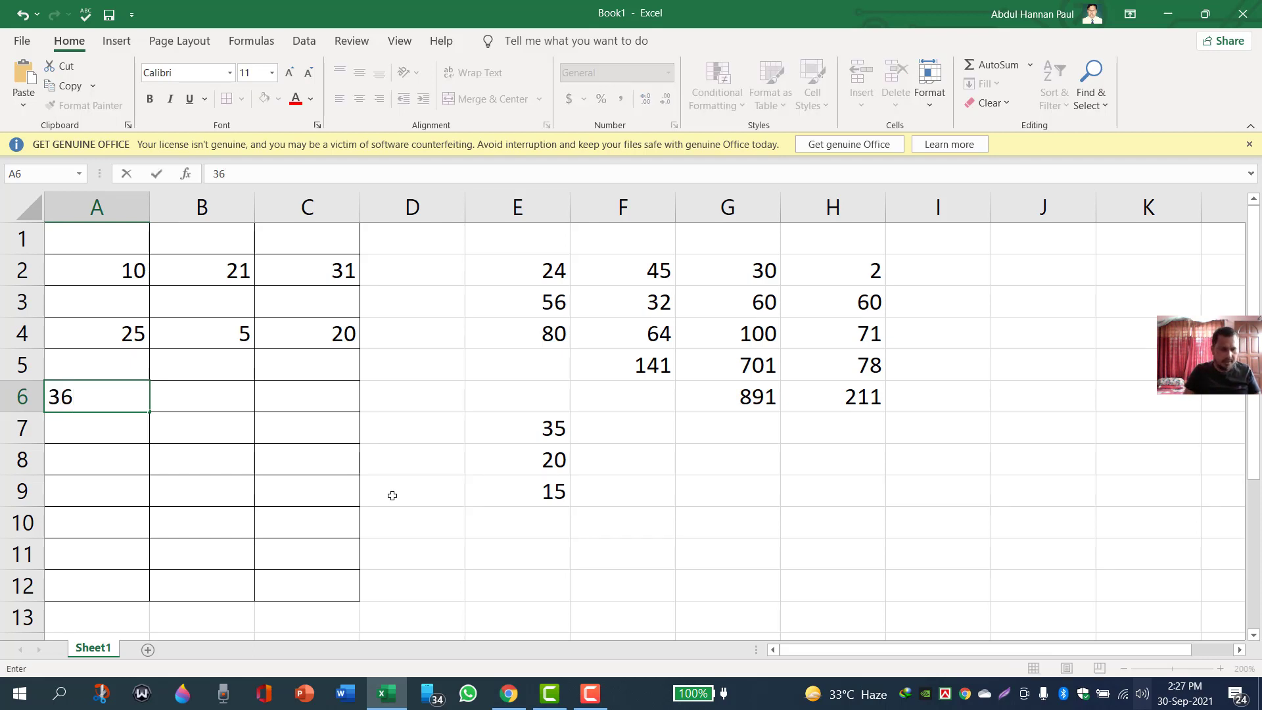
pyautogui.press('Tab')
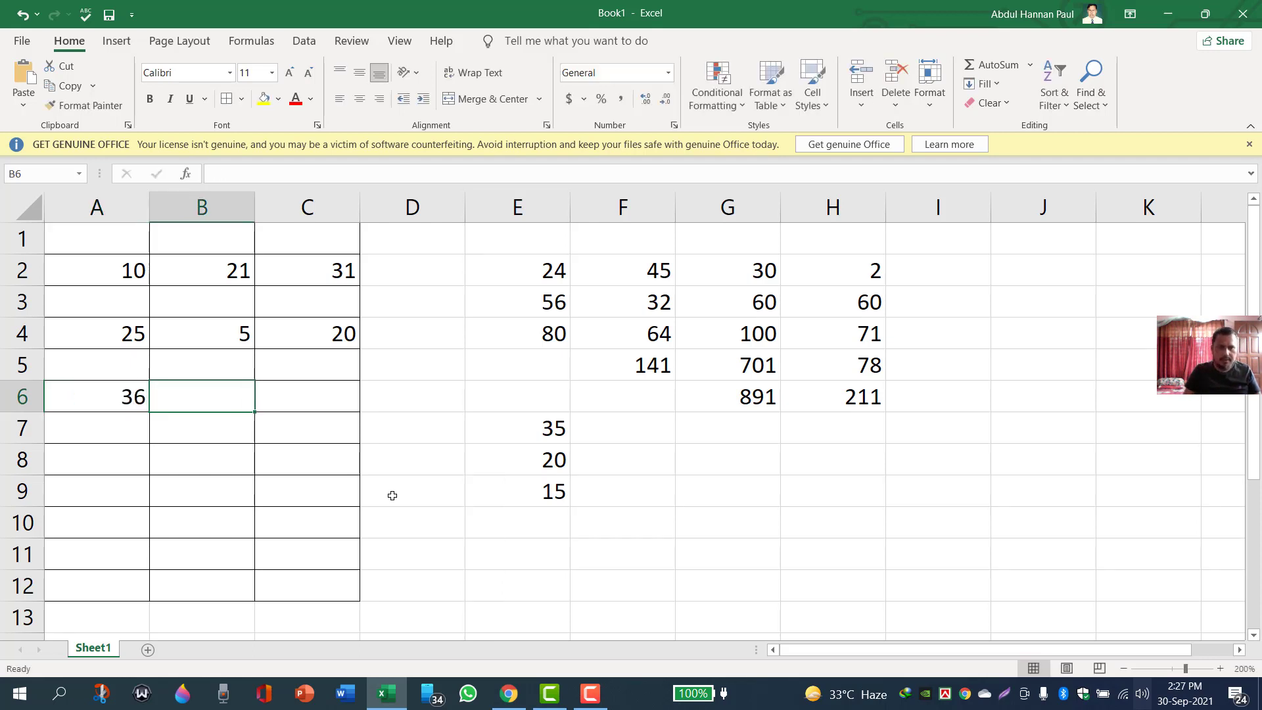
pyautogui.write('26')
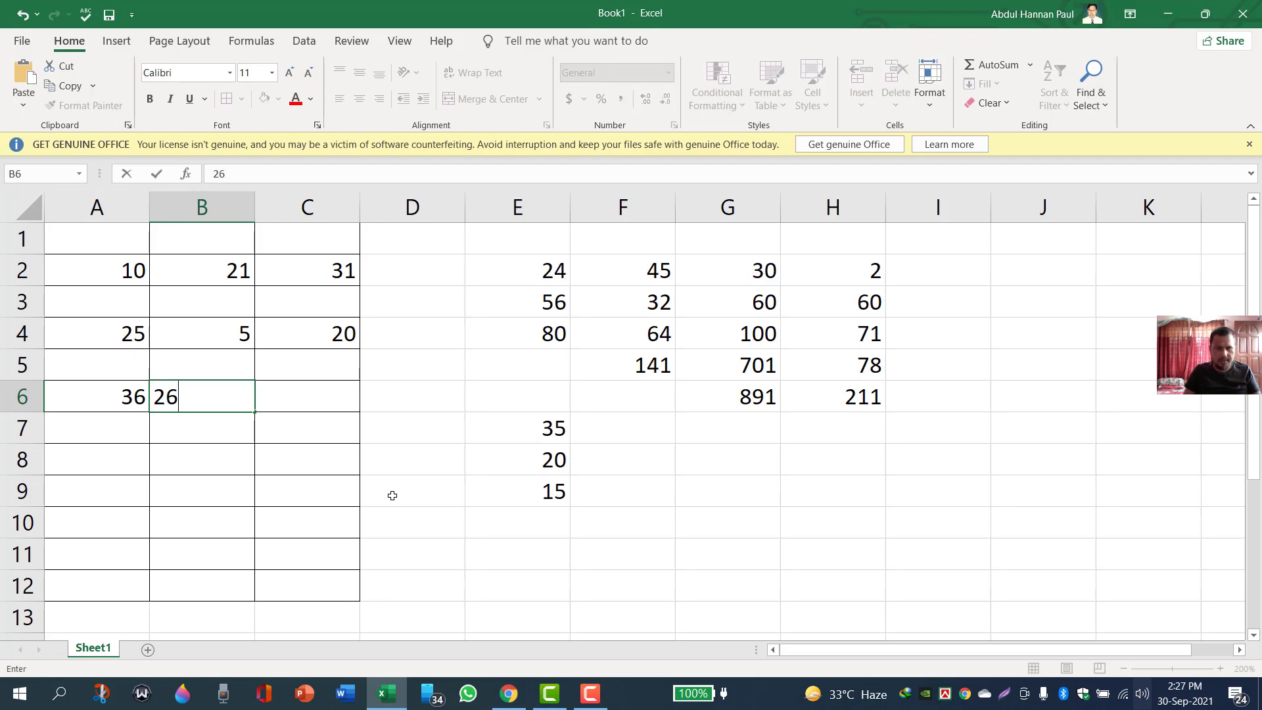
pyautogui.press('Tab')
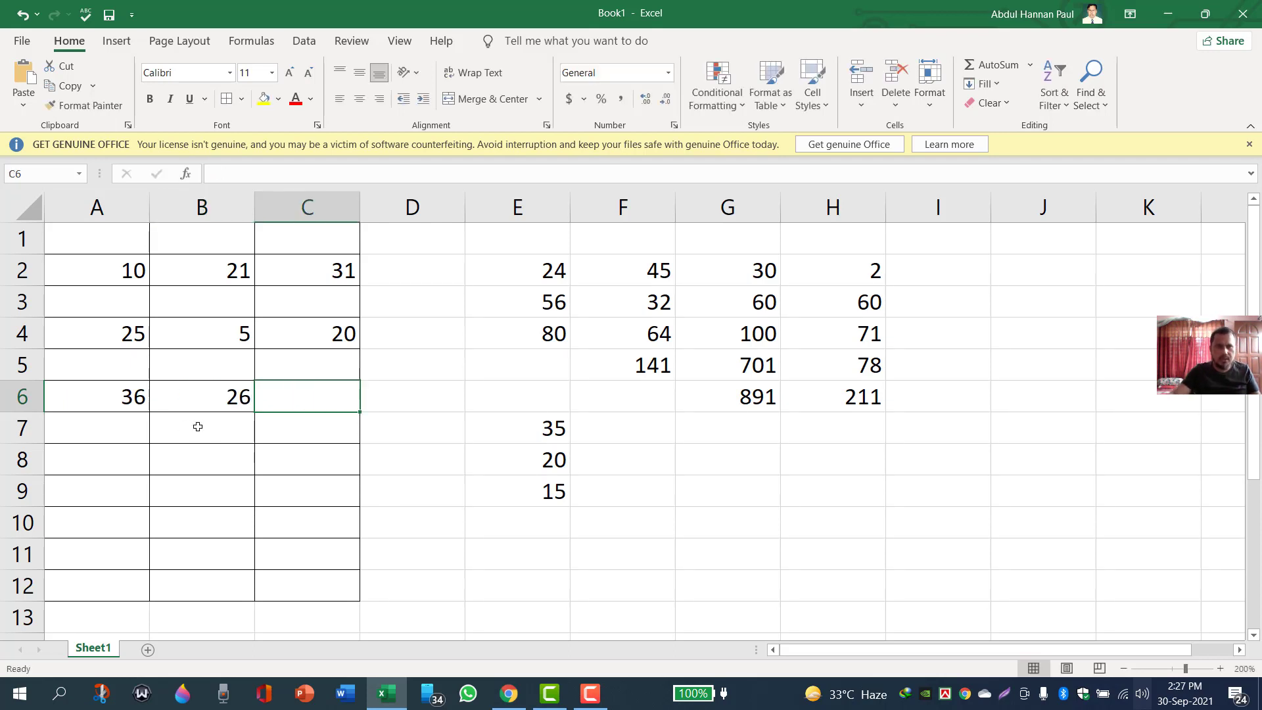
# - Multiply A6 by B6 in cell C6 with the formula =A6*B6
pyautogui.write('=')
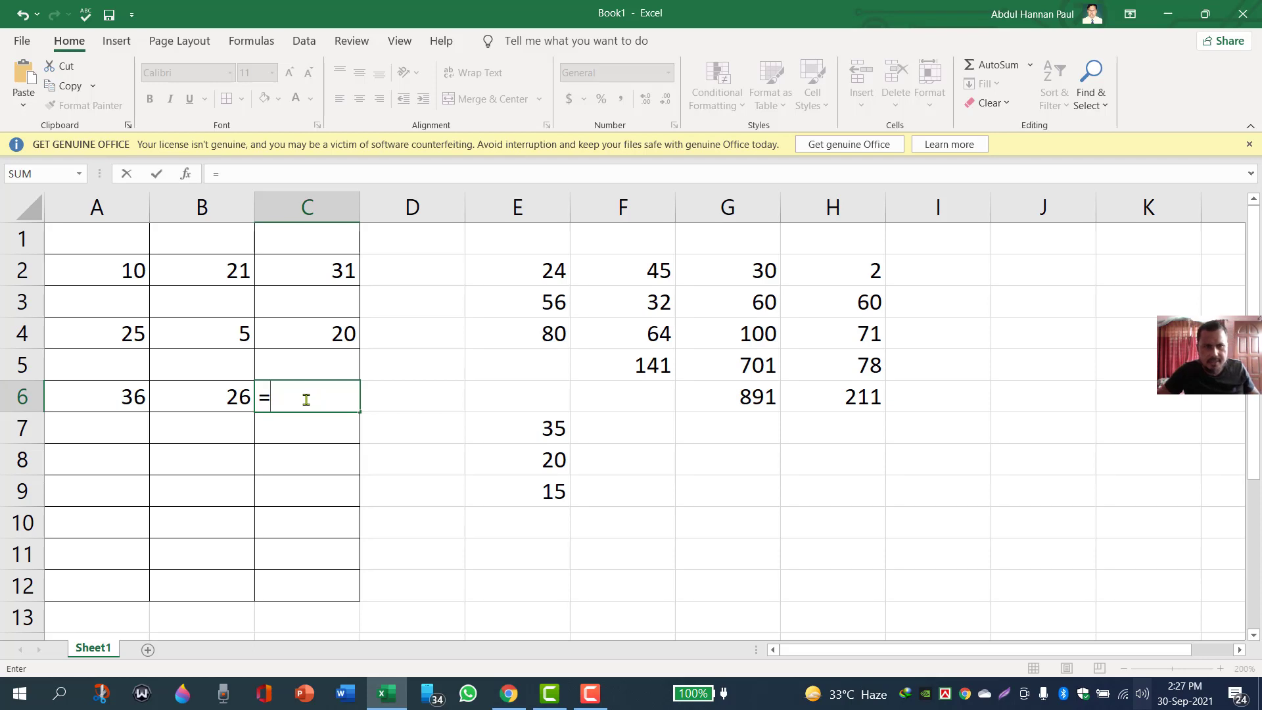
pyautogui.click(105, 398)
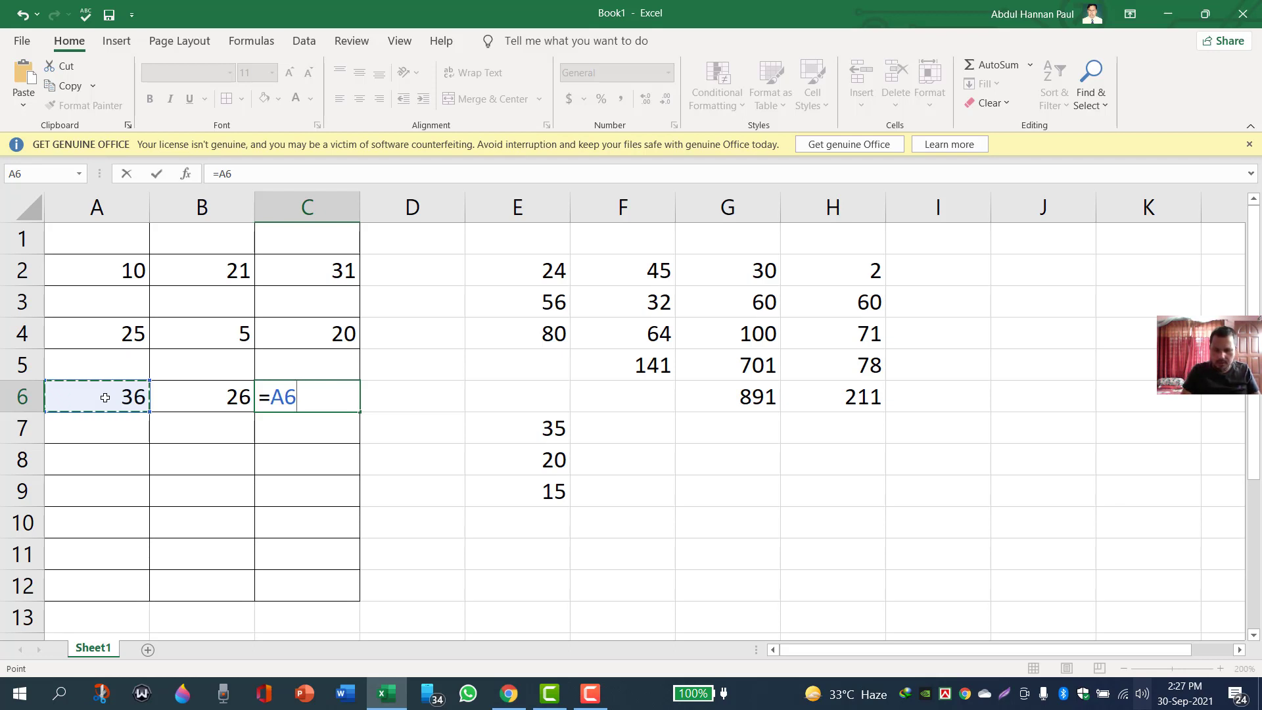
pyautogui.write('*')
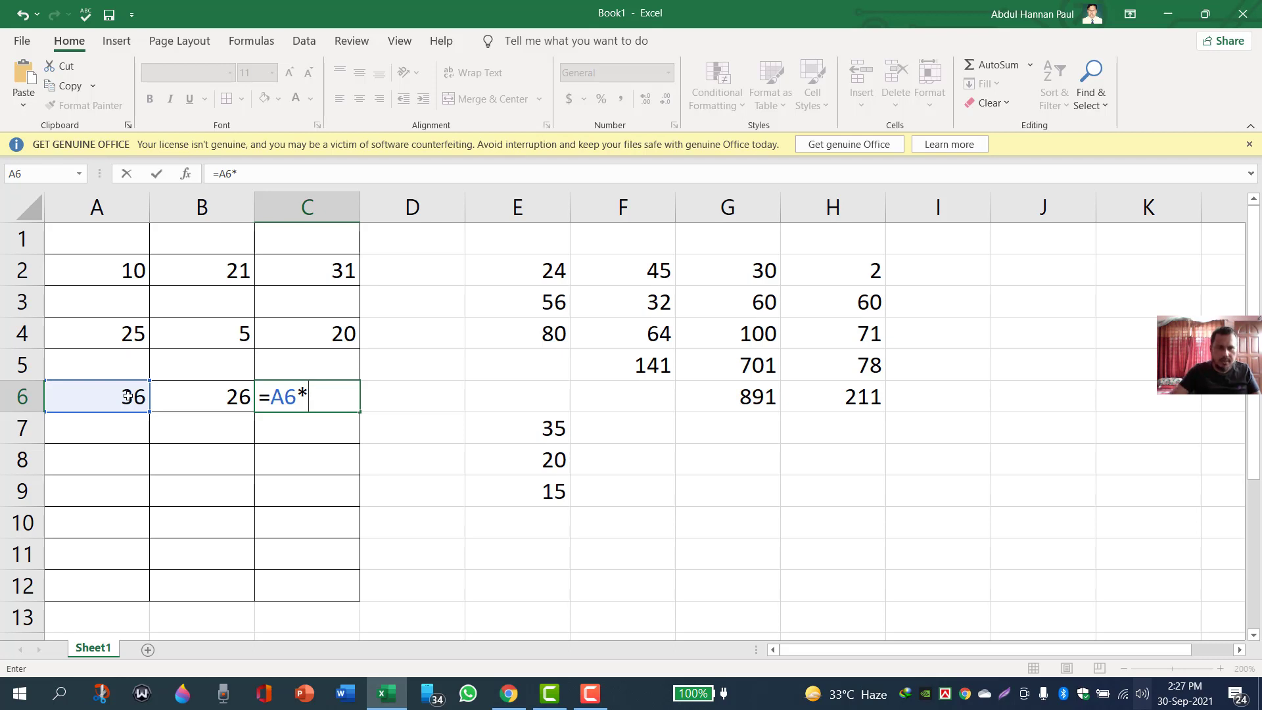
pyautogui.click(200, 396)
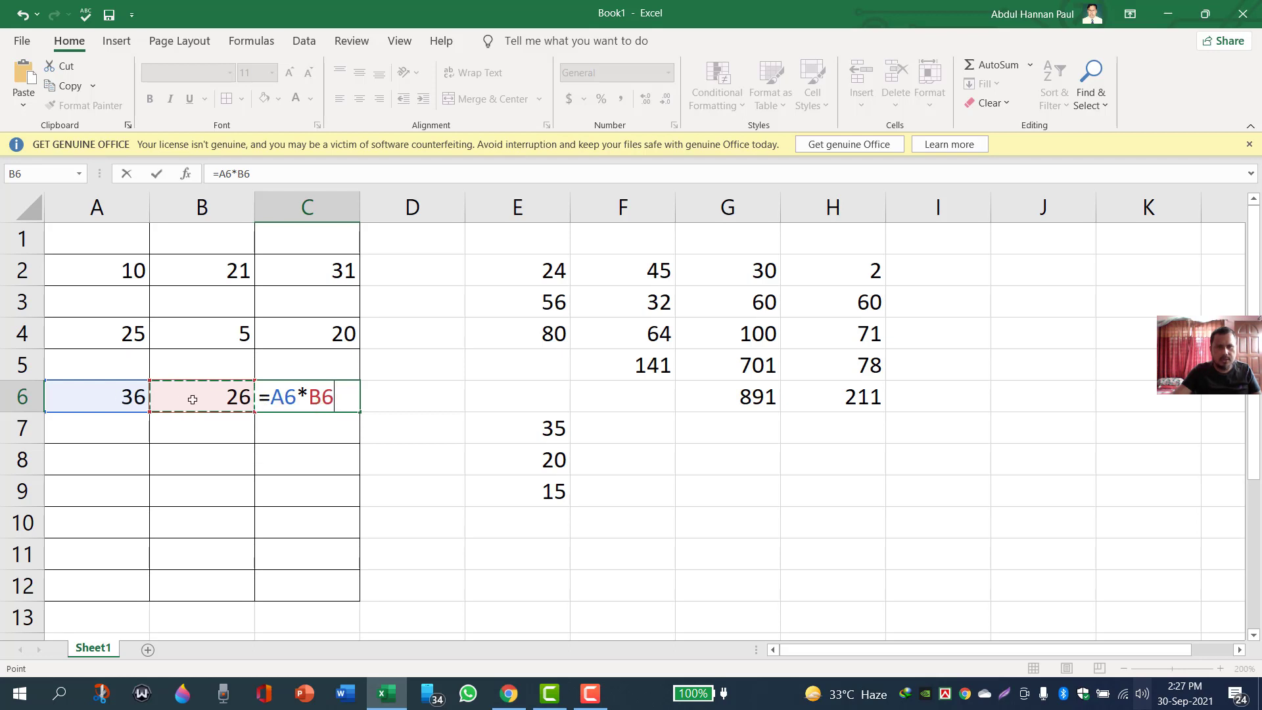
pyautogui.press('Return')
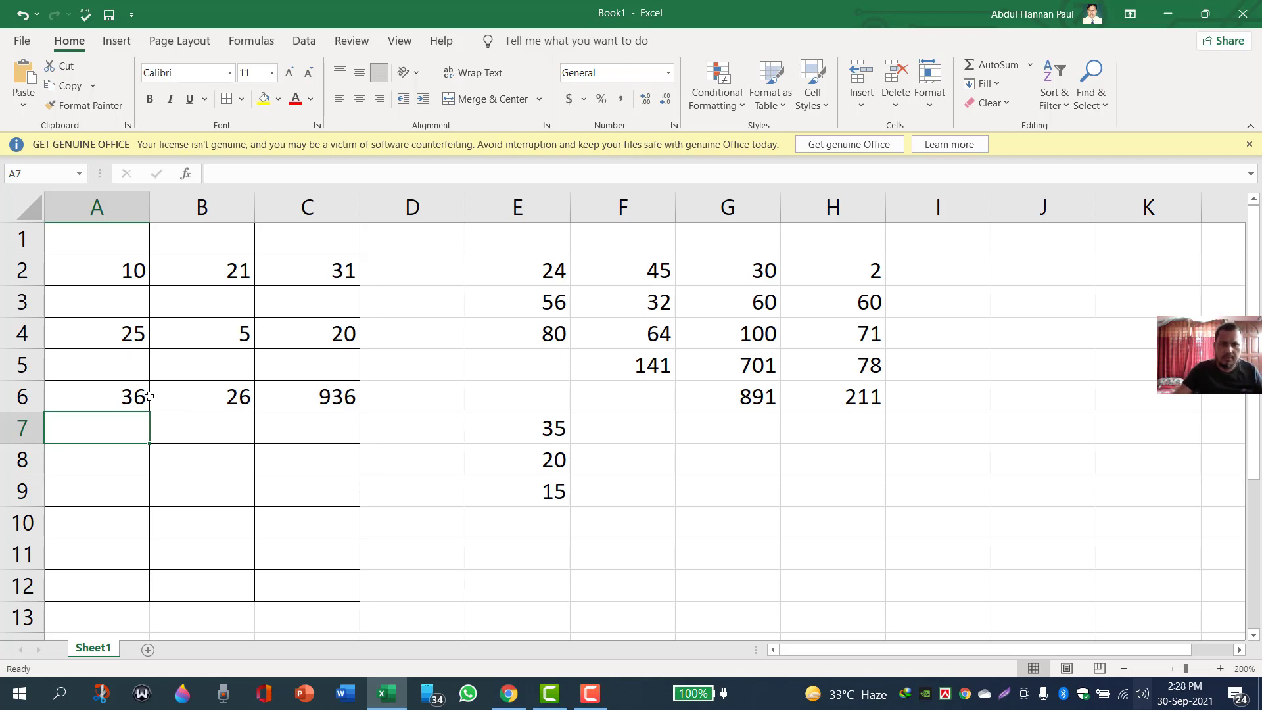
# - Enter 40 in cell F7 and 58 in cell F8 for a vertical multiplication
pyautogui.click(637, 433)
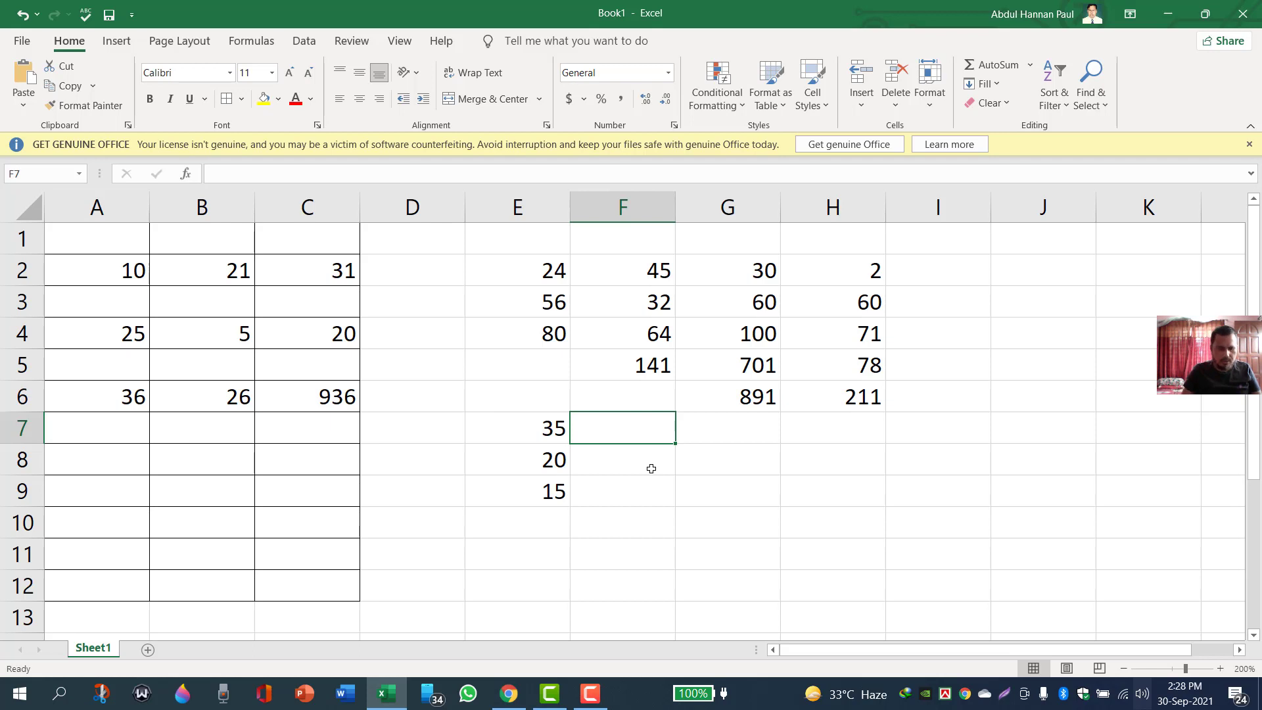
pyautogui.write('40')
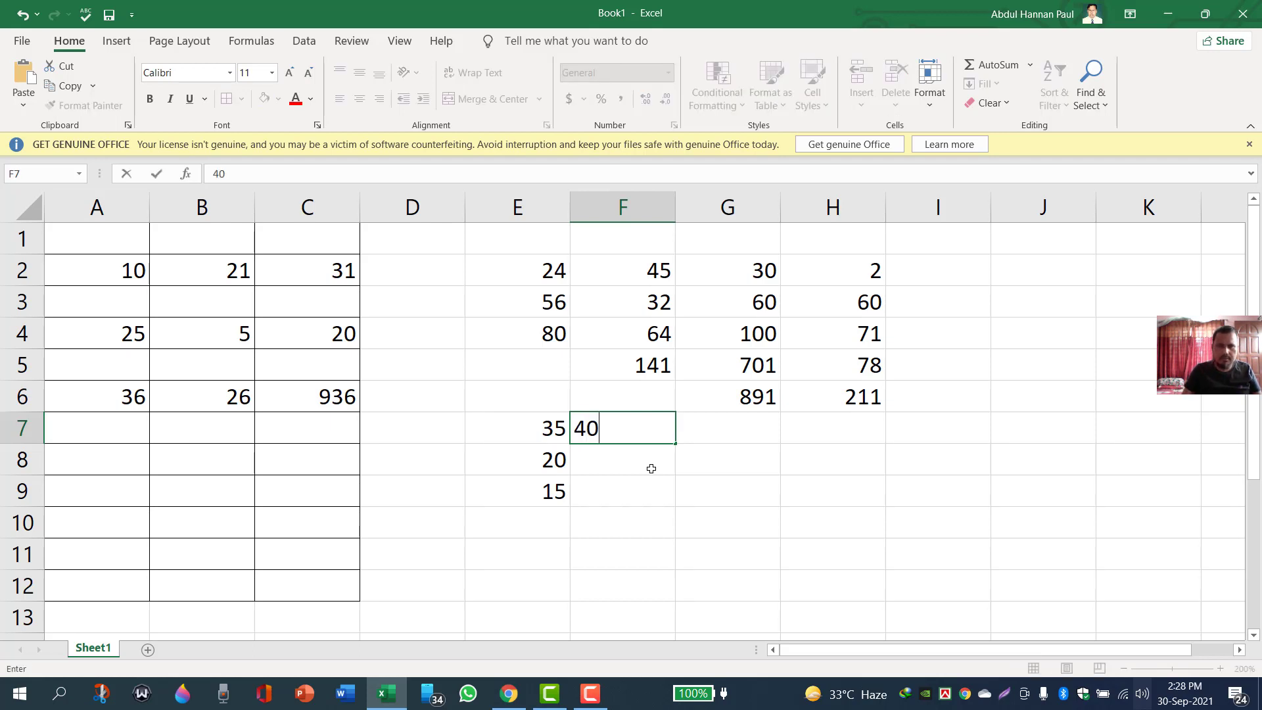
pyautogui.press('Return')
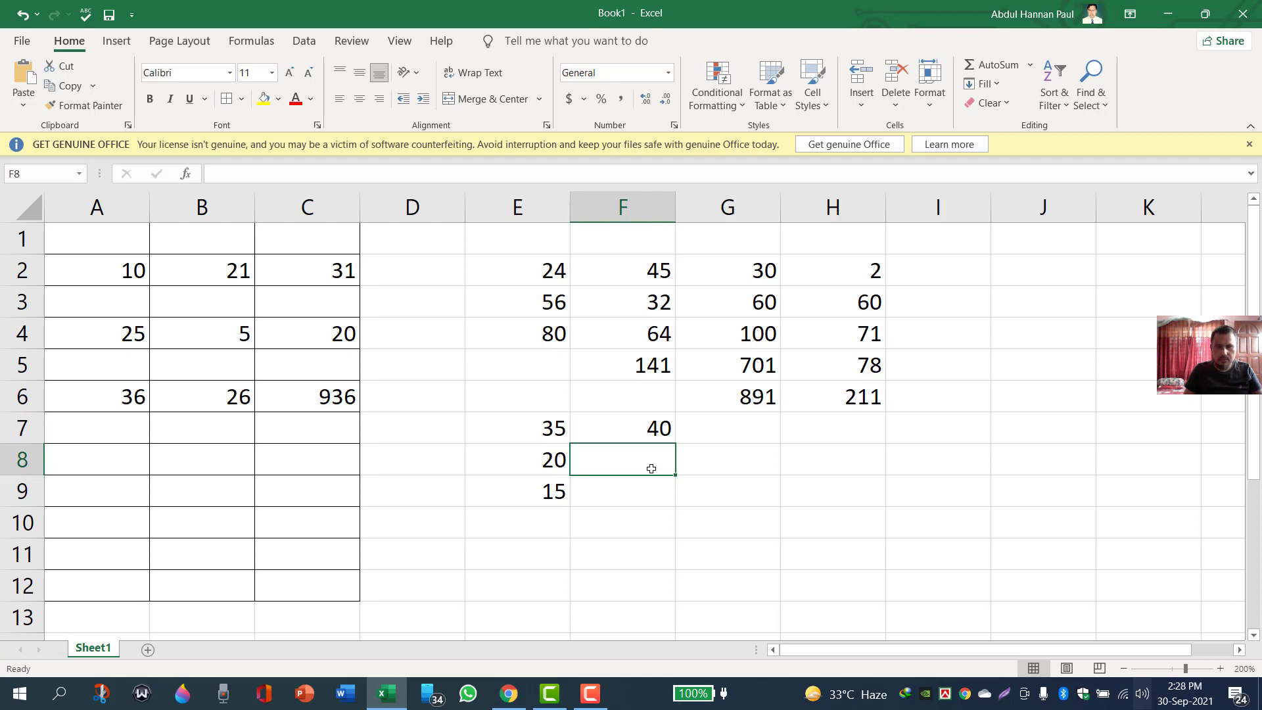
pyautogui.write('58')
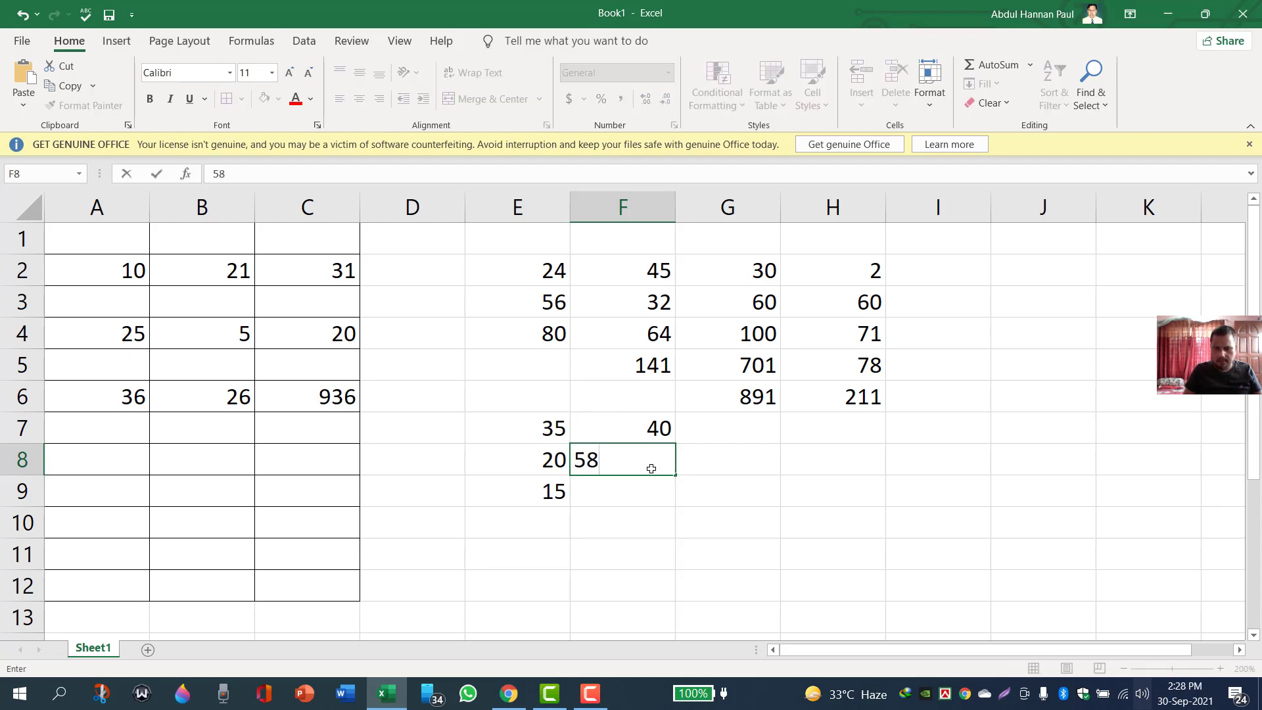
pyautogui.press('Return')
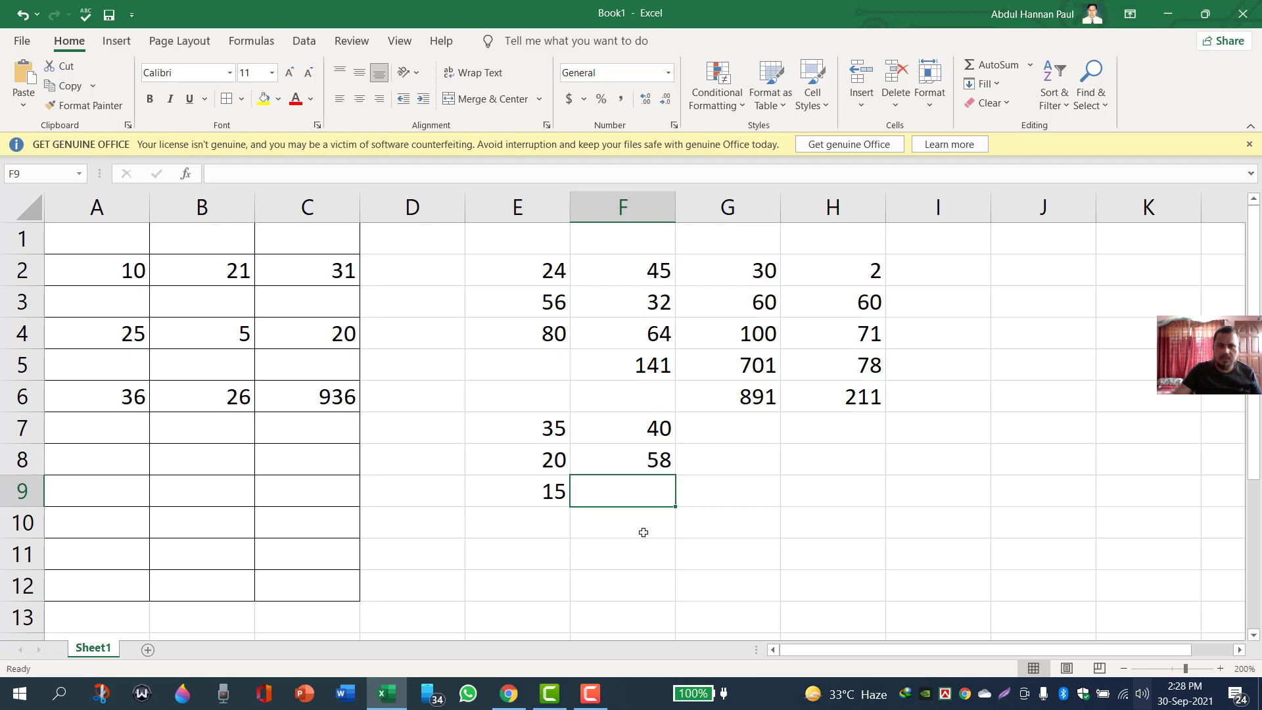
# - Multiply F7 by F8 in cell F9 with the formula =F7*F8, and select the result to check its formula
pyautogui.write('=')
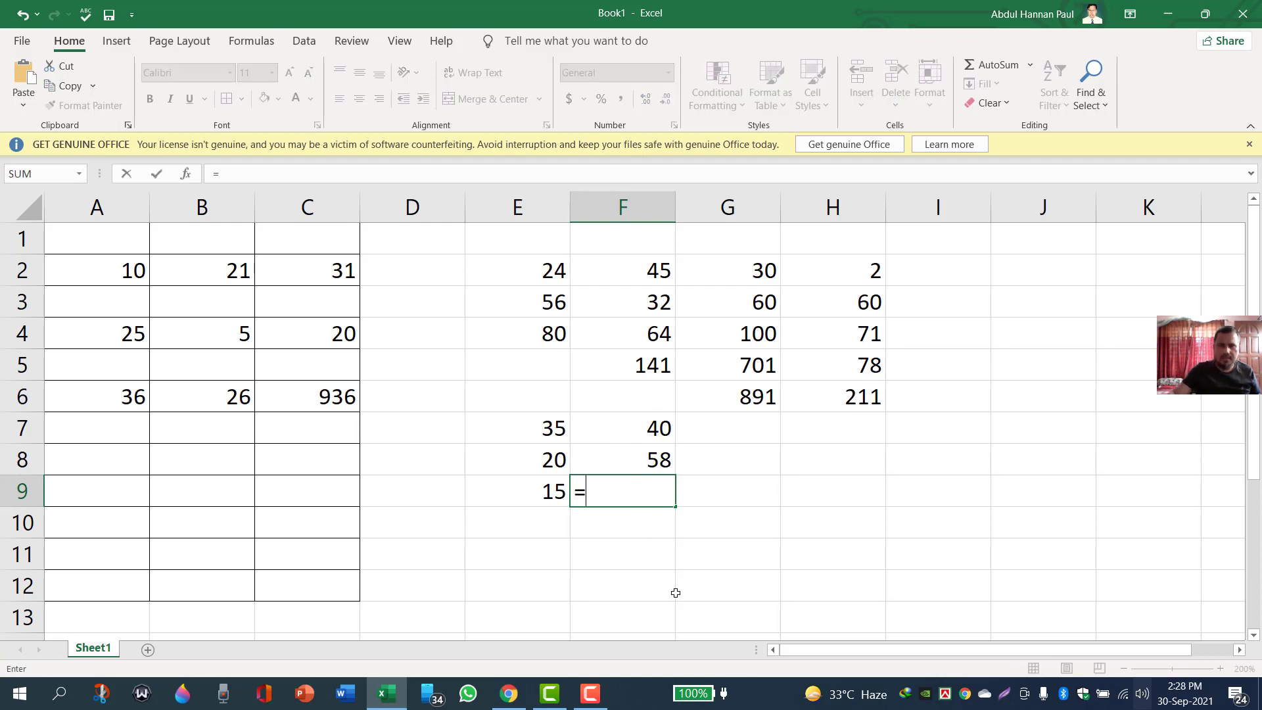
pyautogui.click(639, 432)
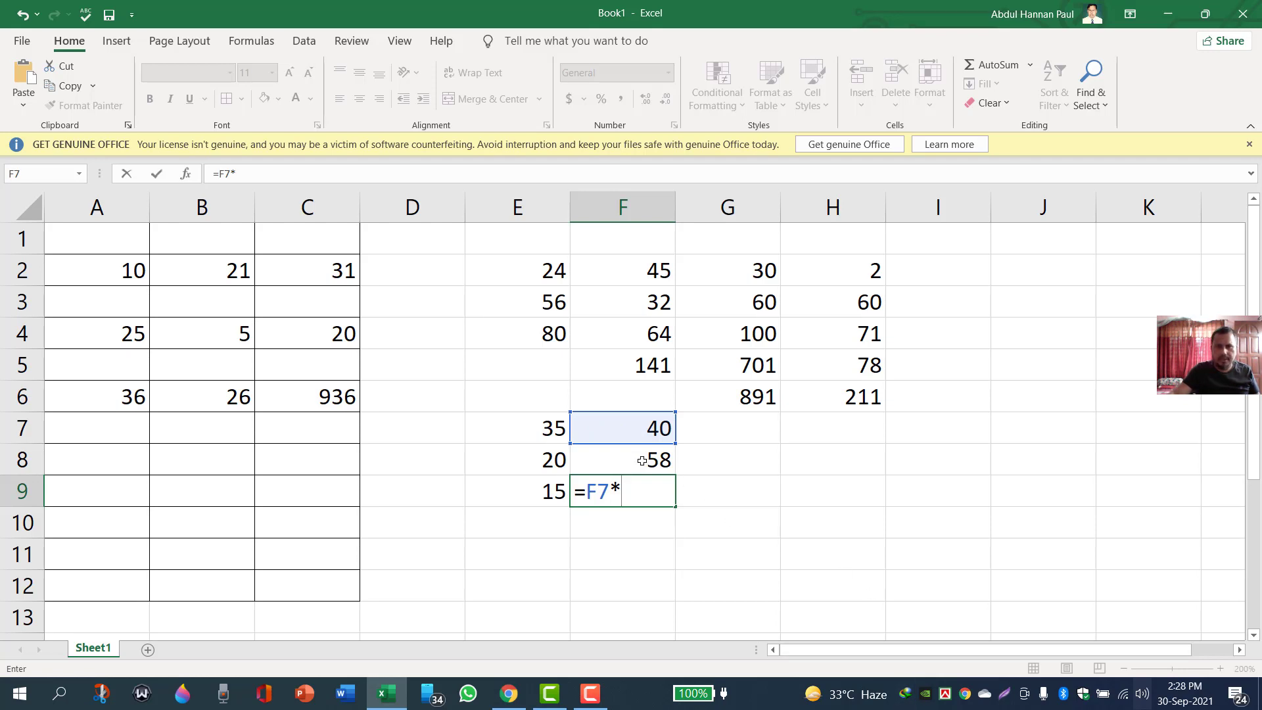
pyautogui.click(642, 460)
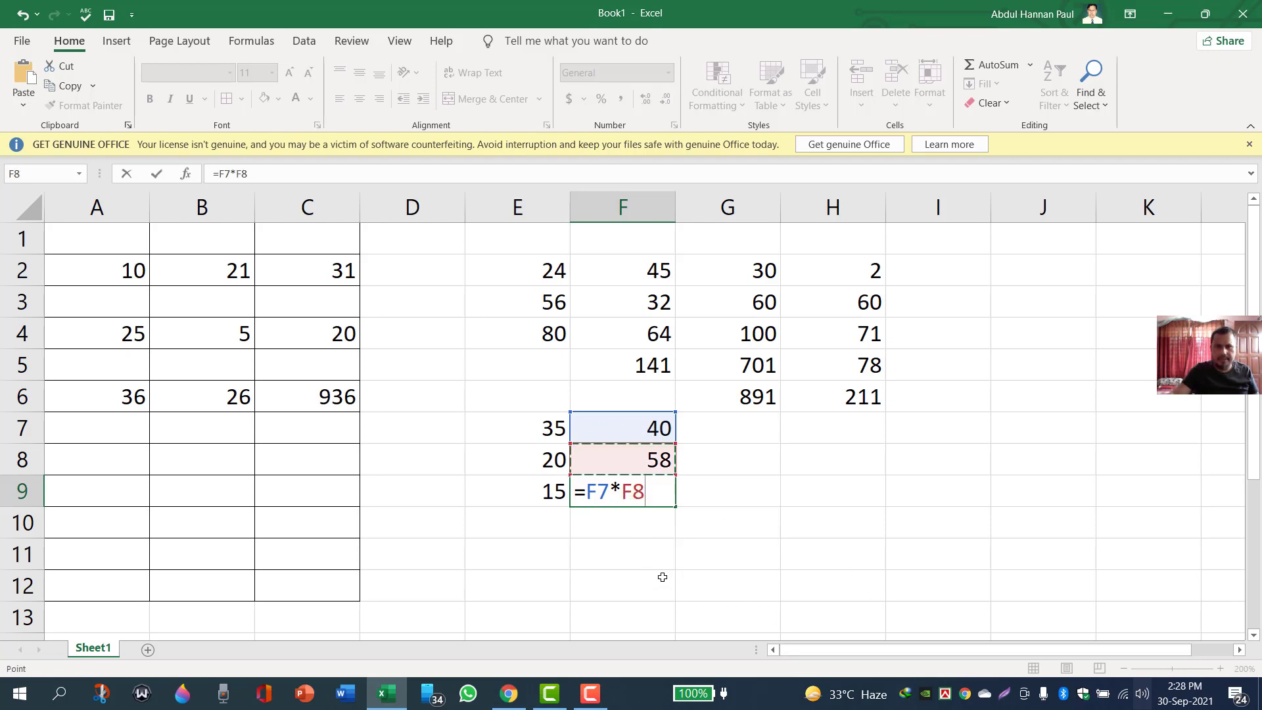
pyautogui.press('Return')
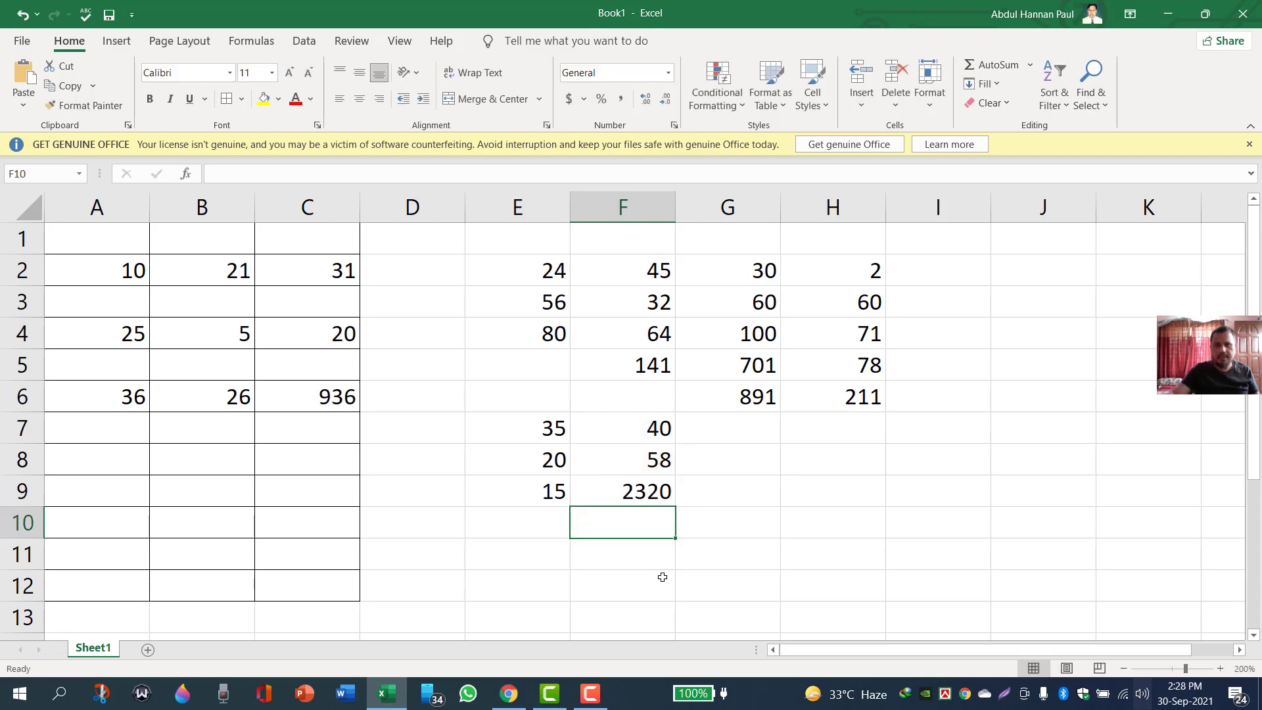
pyautogui.click(645, 494)
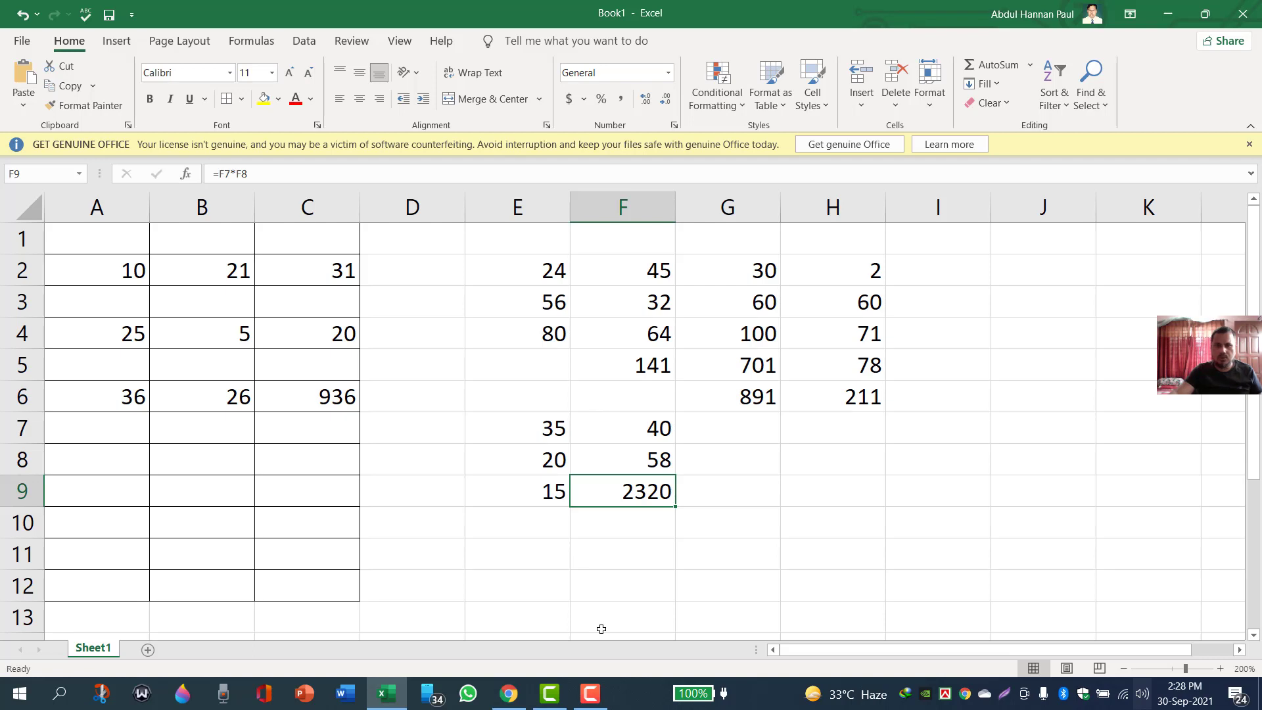
pyautogui.click(589, 695)
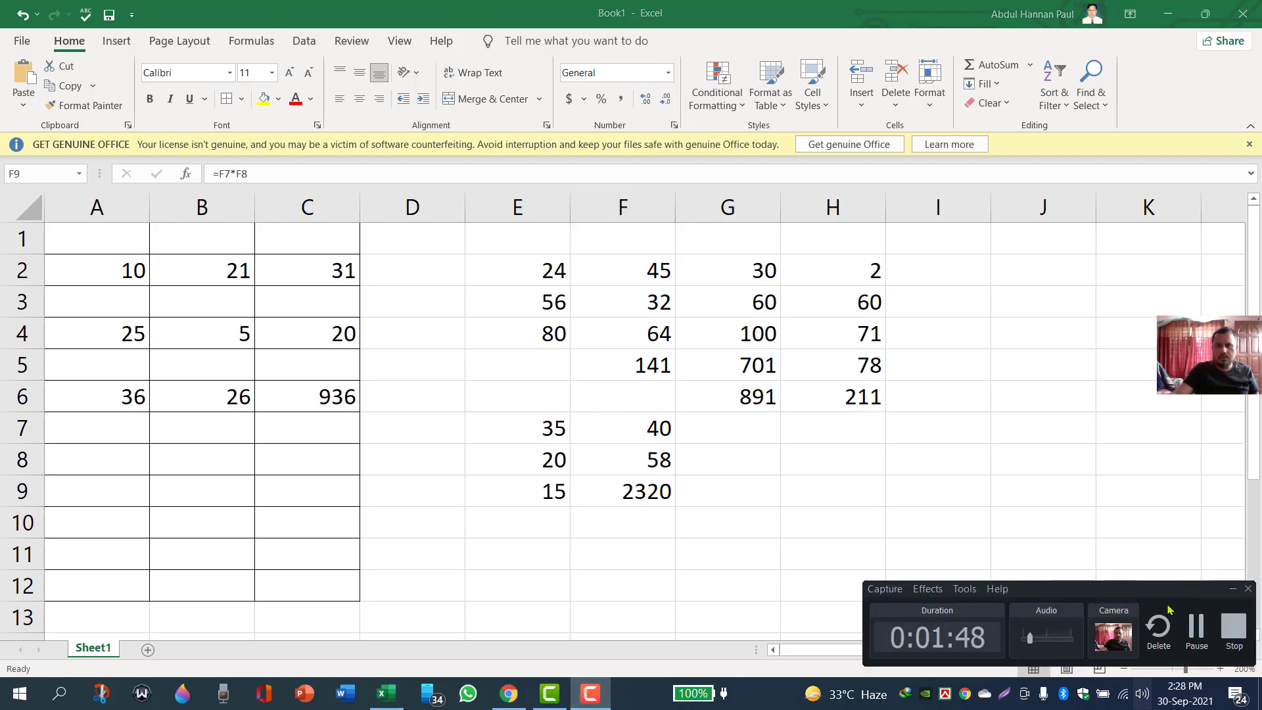
pyautogui.click(1234, 593)
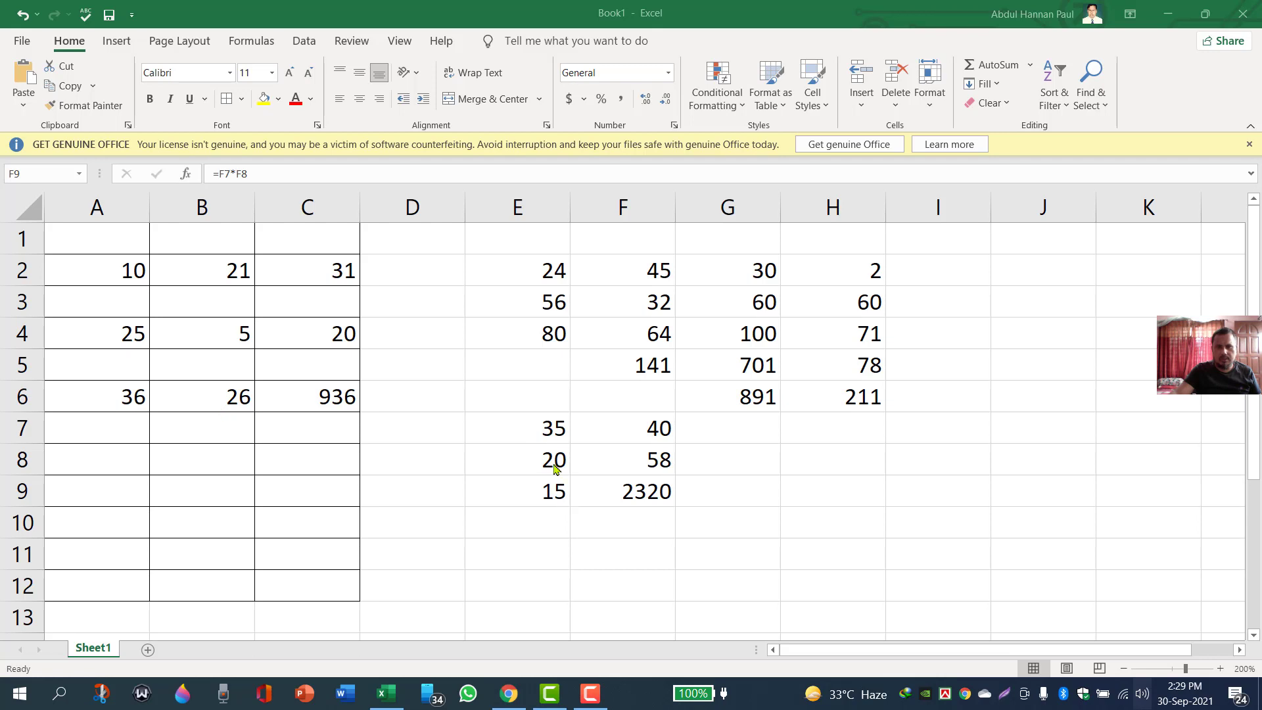
pyautogui.click(587, 691)
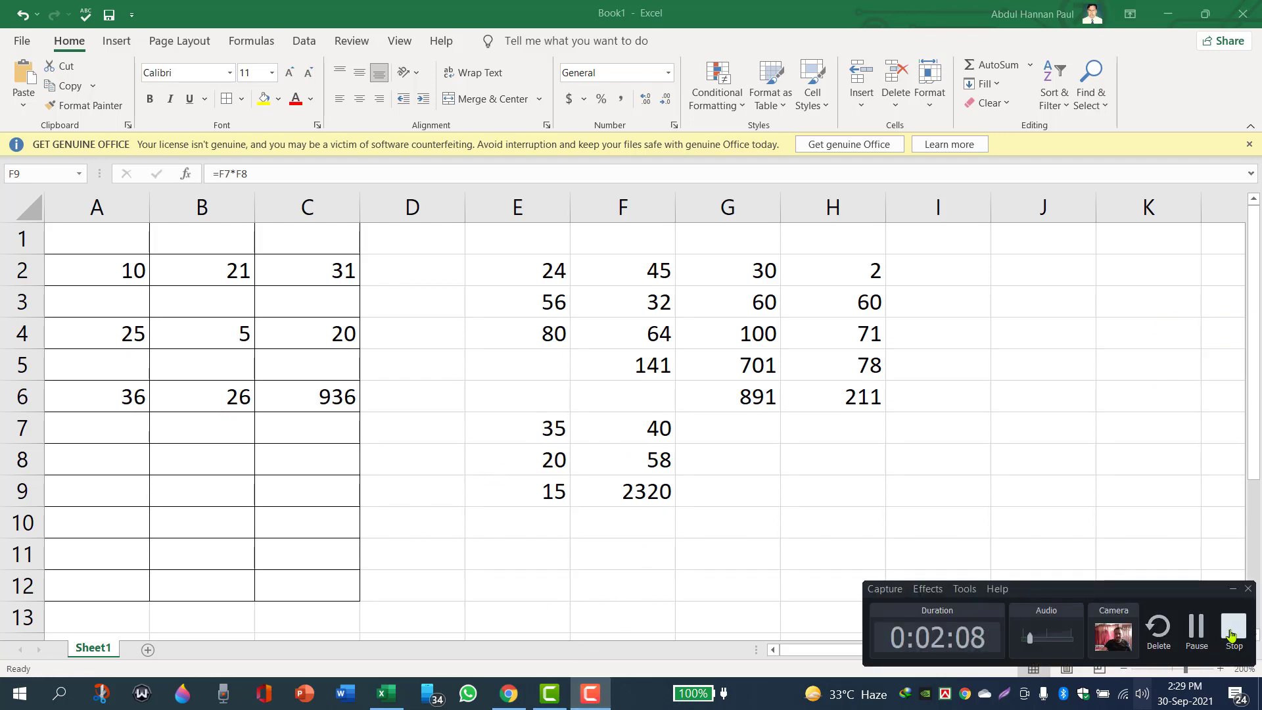
pyautogui.click(1233, 629)
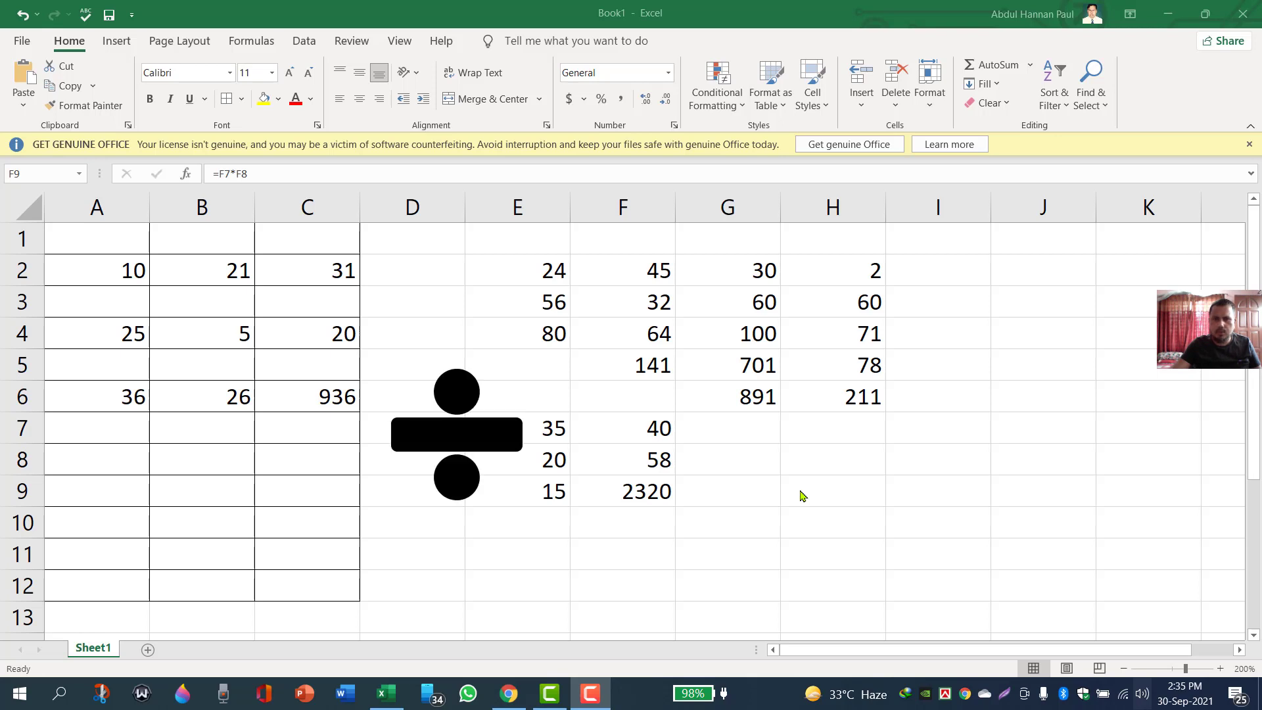
# - Enter 401 in cell A8 and 2 in cell B8 as the numbers for a division
pyautogui.click(116, 458)
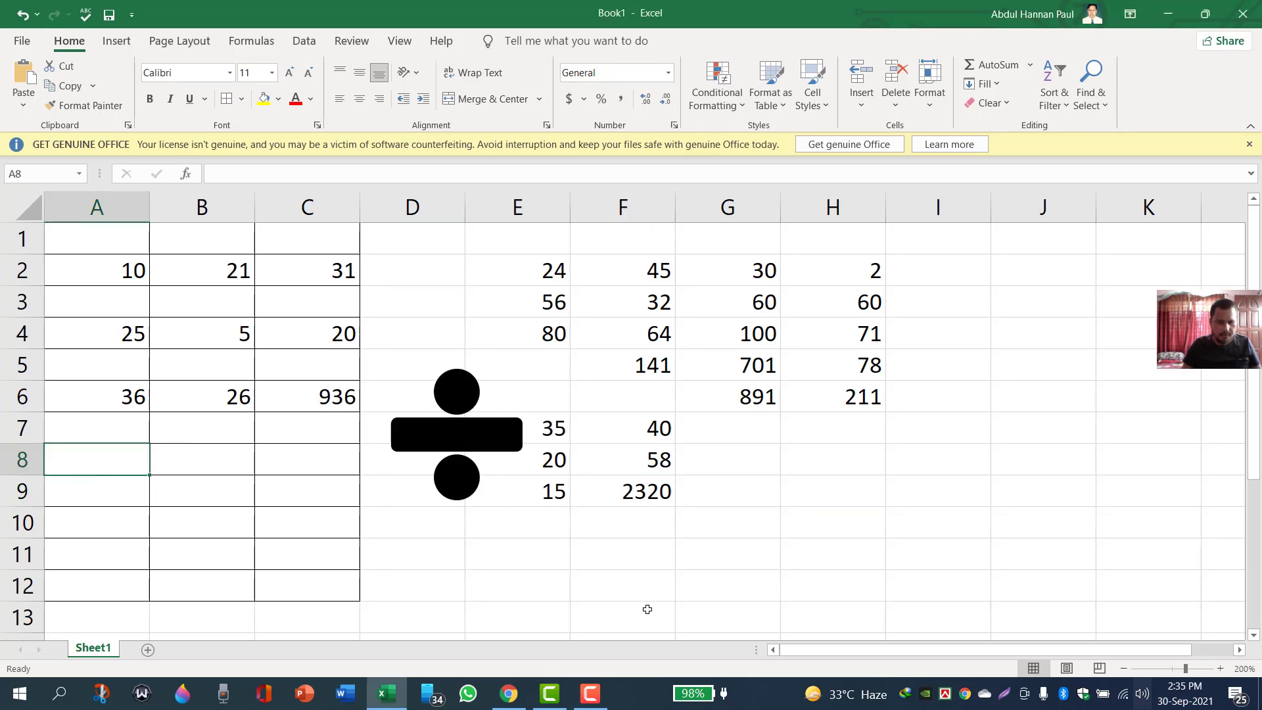
pyautogui.write('401')
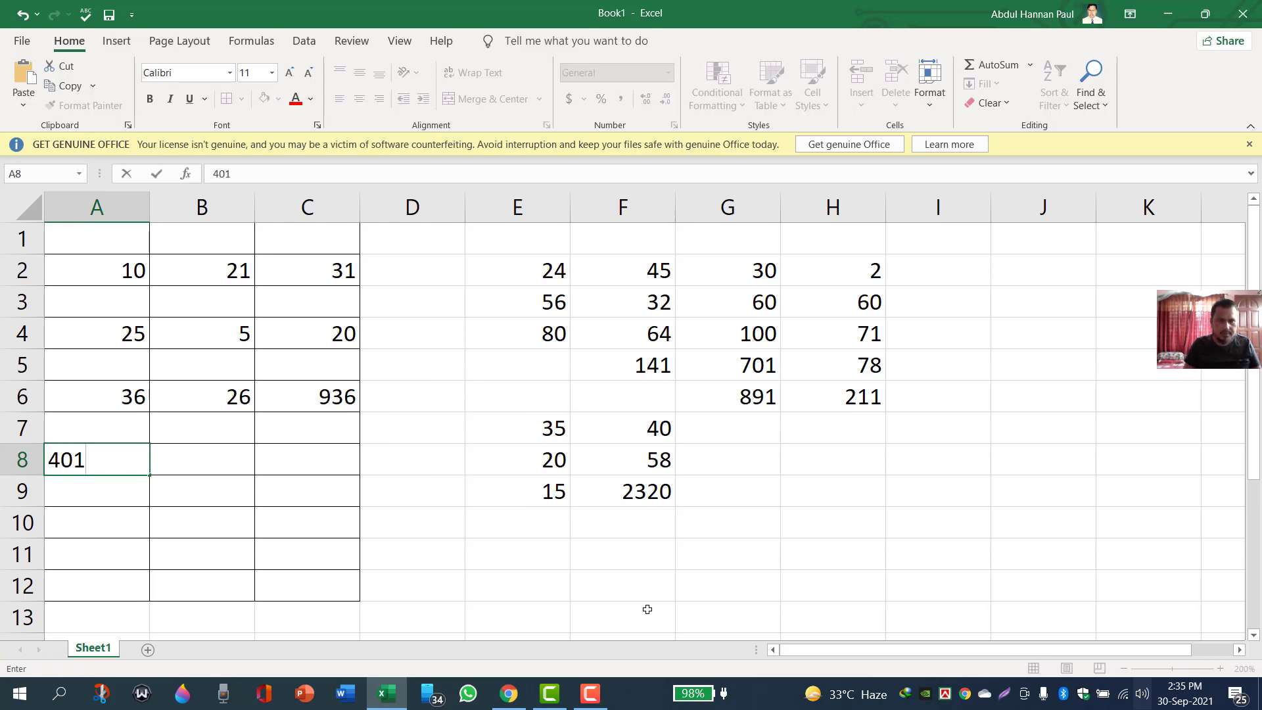
pyautogui.press('Tab')
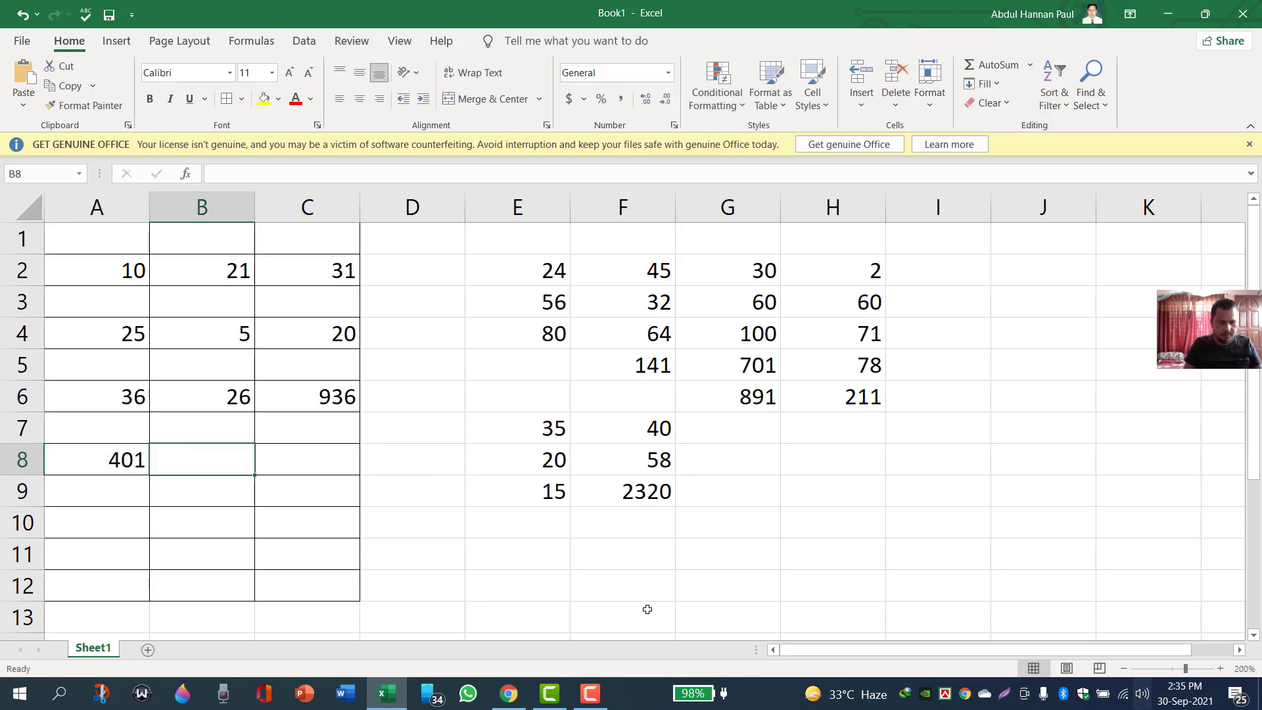
pyautogui.write('2')
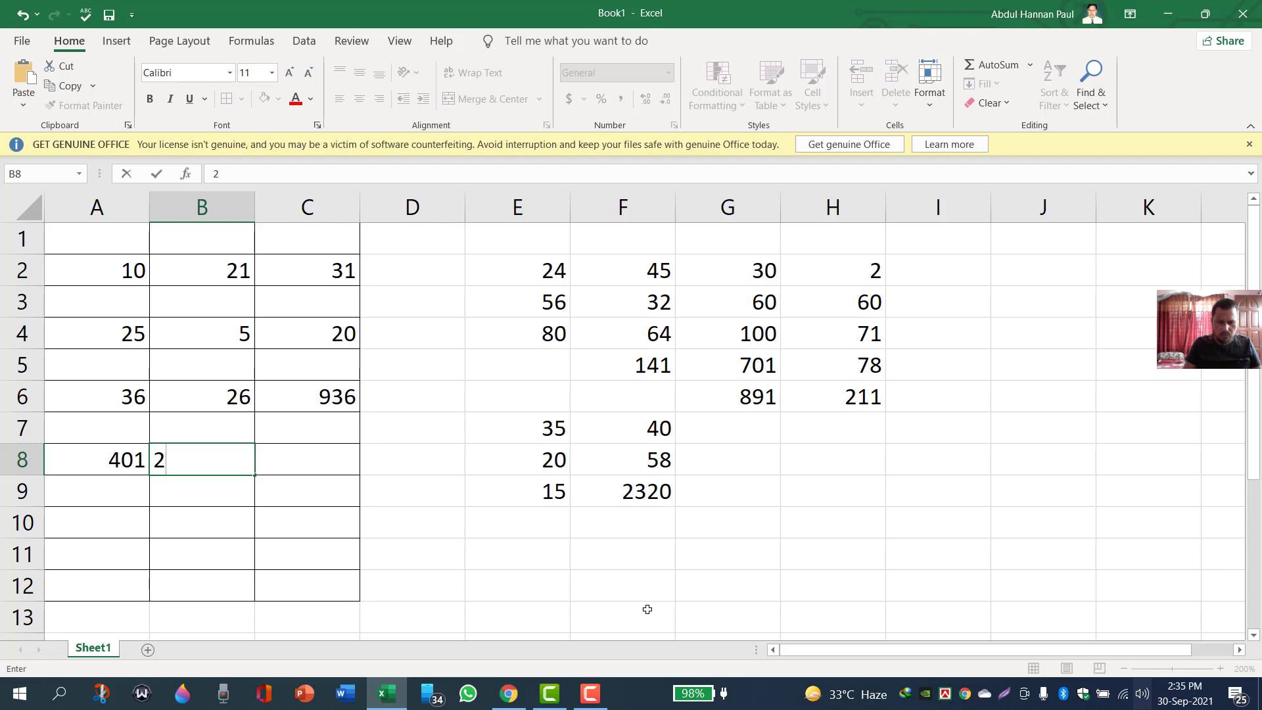
pyautogui.press('Tab')
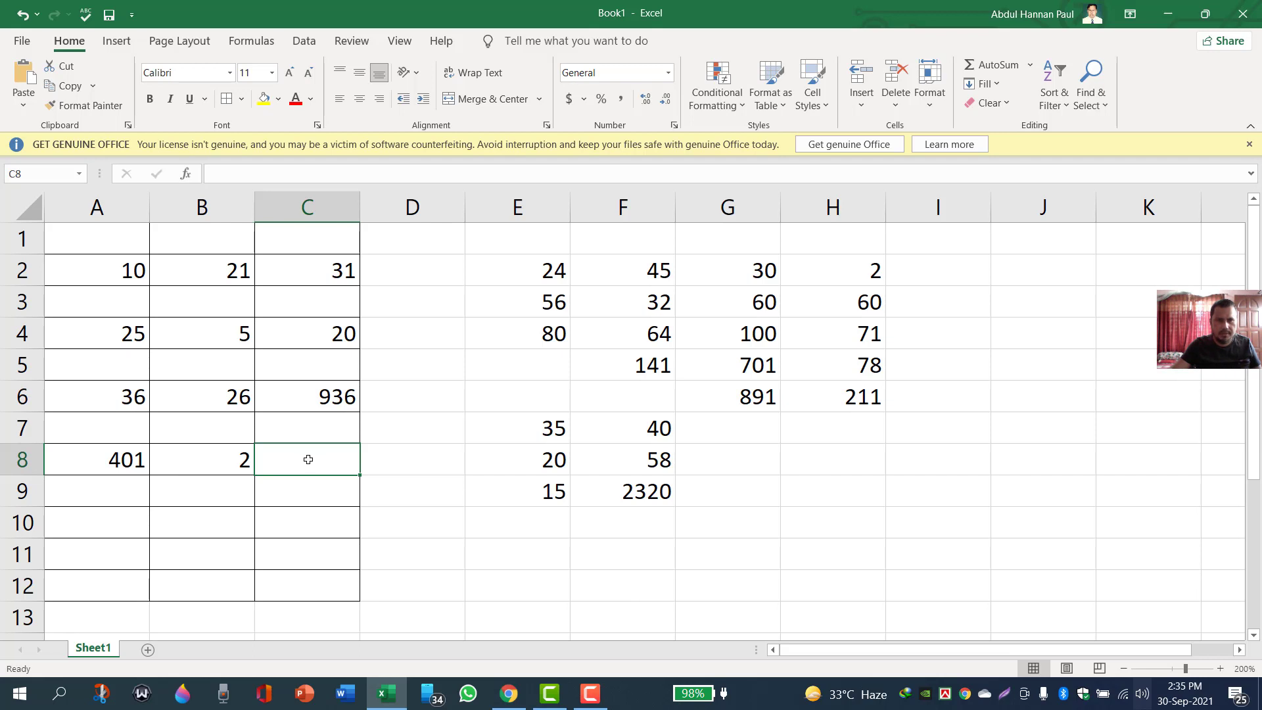
# - Divide A8 by B8 in cell B10 with the formula =A8/B8, and select the result to check its formula
pyautogui.click(295, 528)
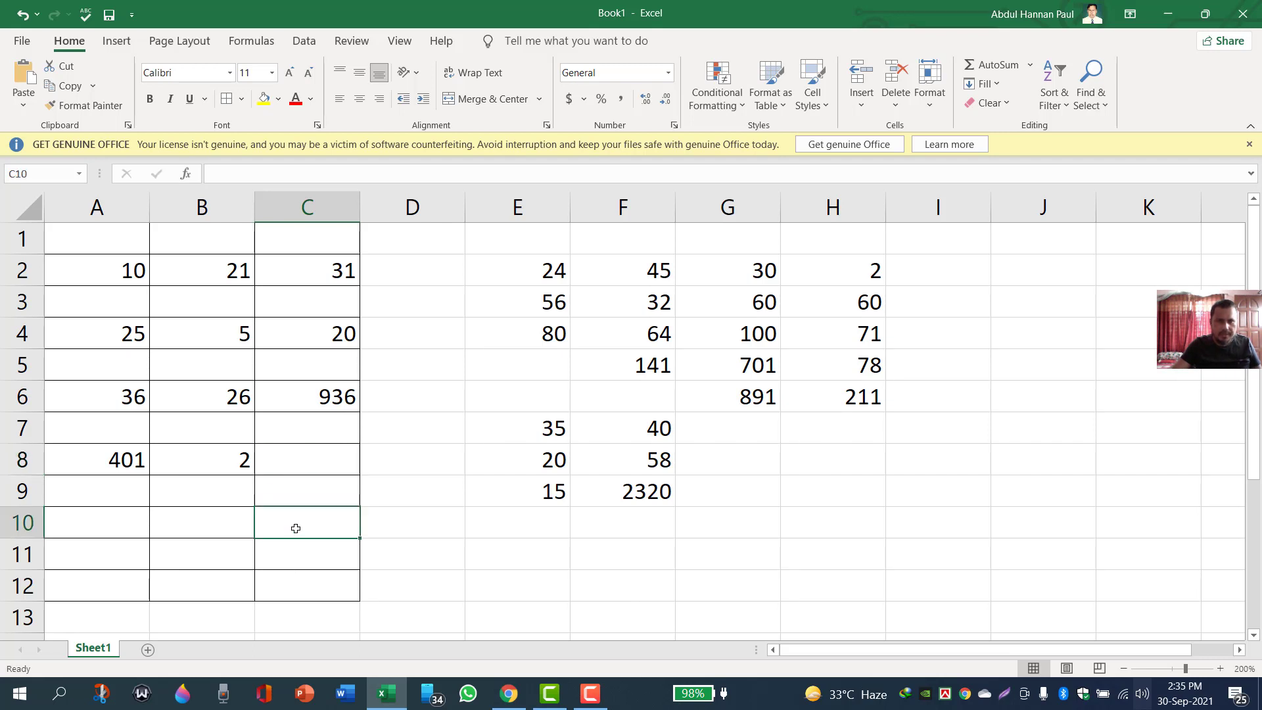
pyautogui.click(287, 466)
pyautogui.click(209, 514)
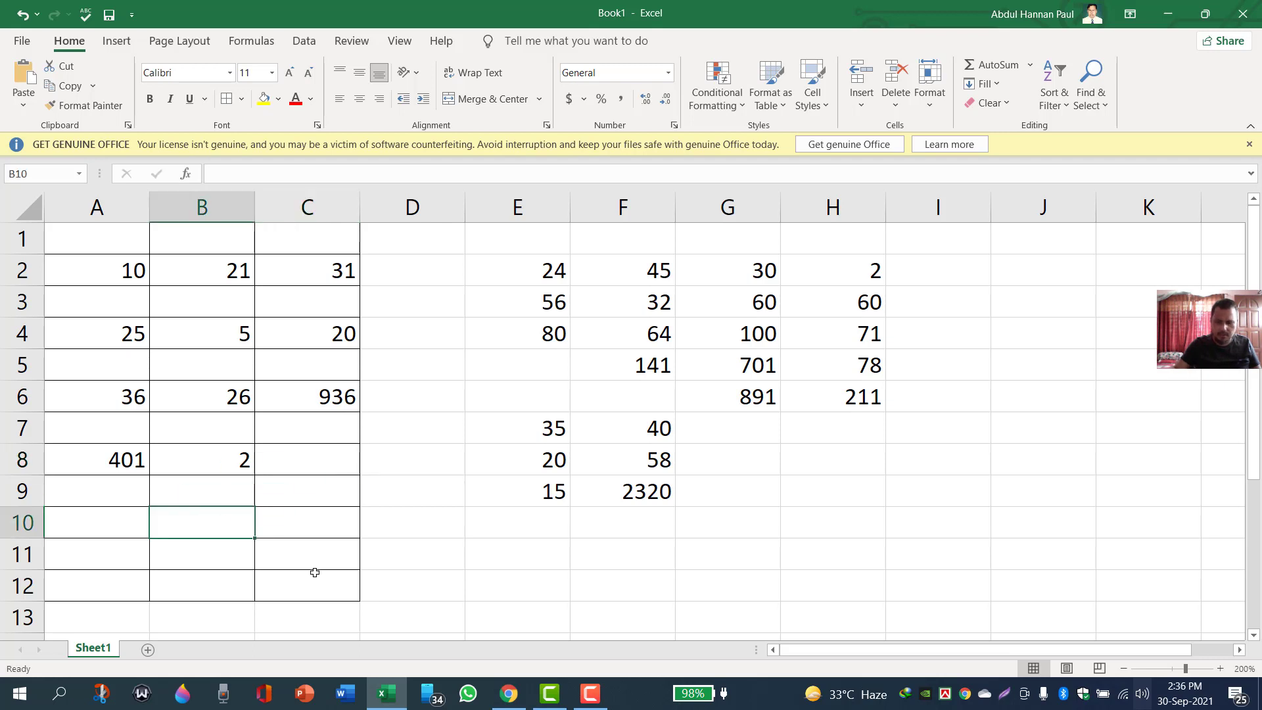
pyautogui.write('=')
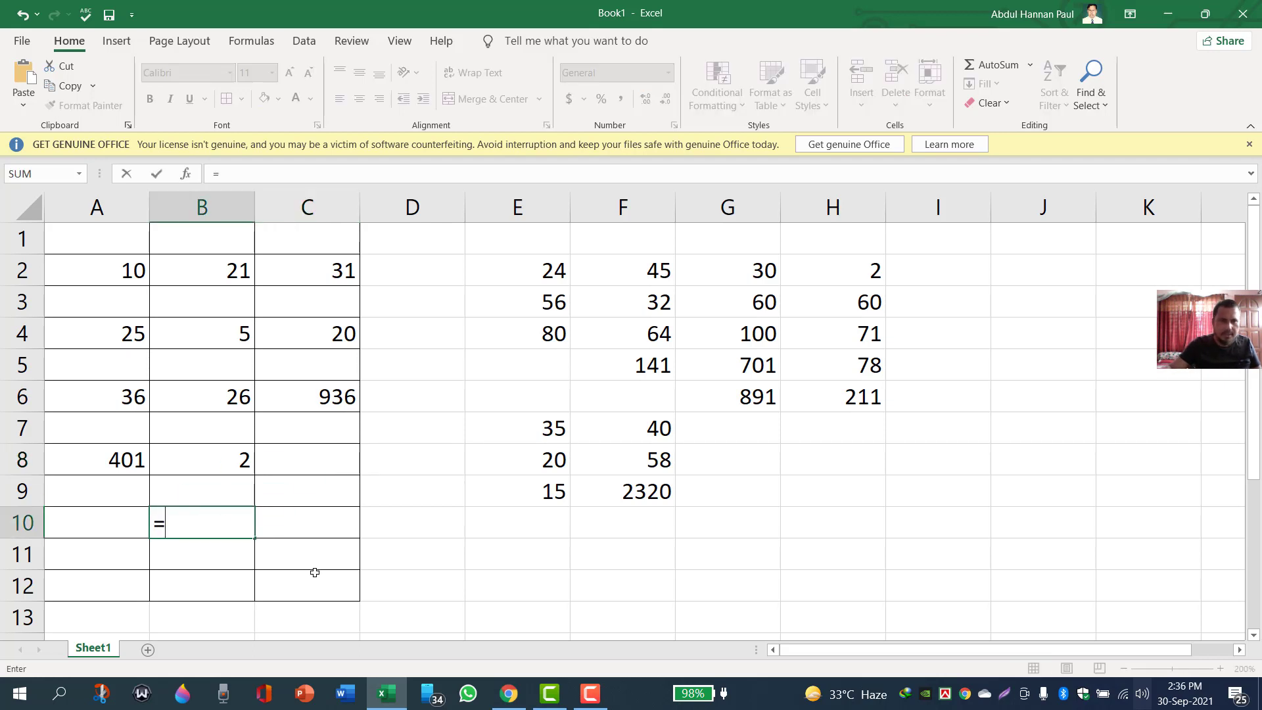
pyautogui.click(106, 454)
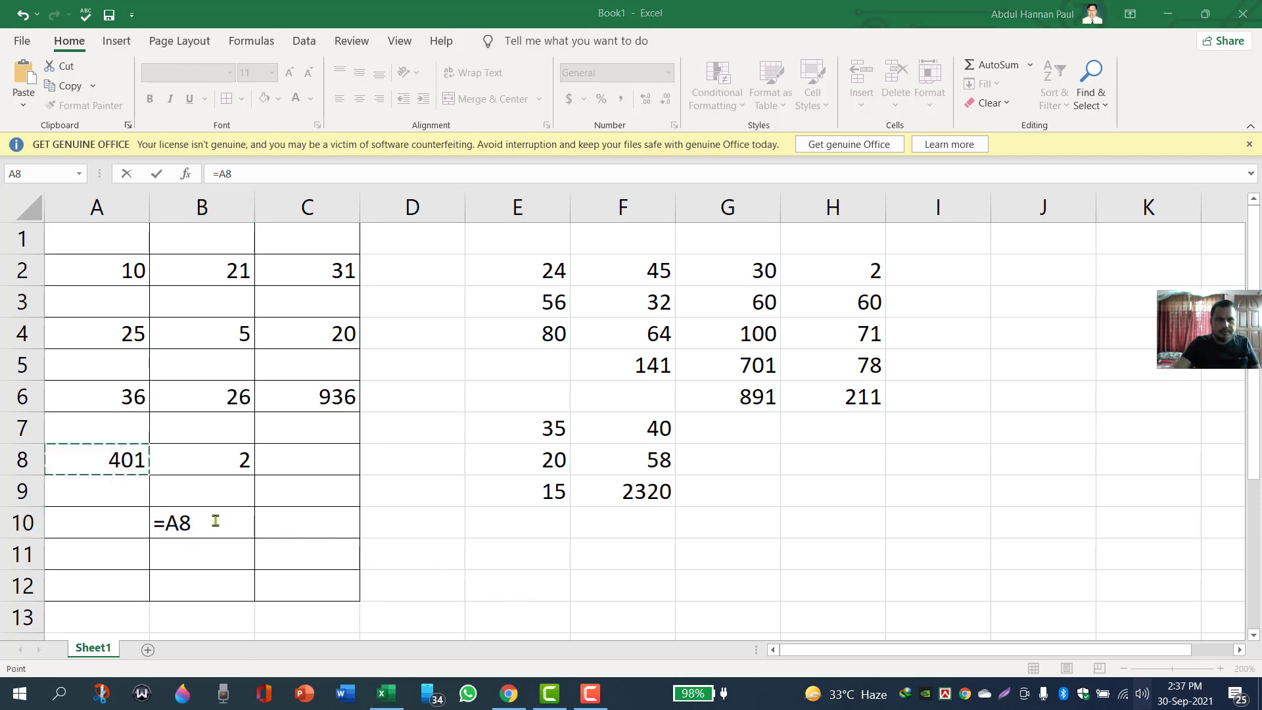
pyautogui.click(215, 520)
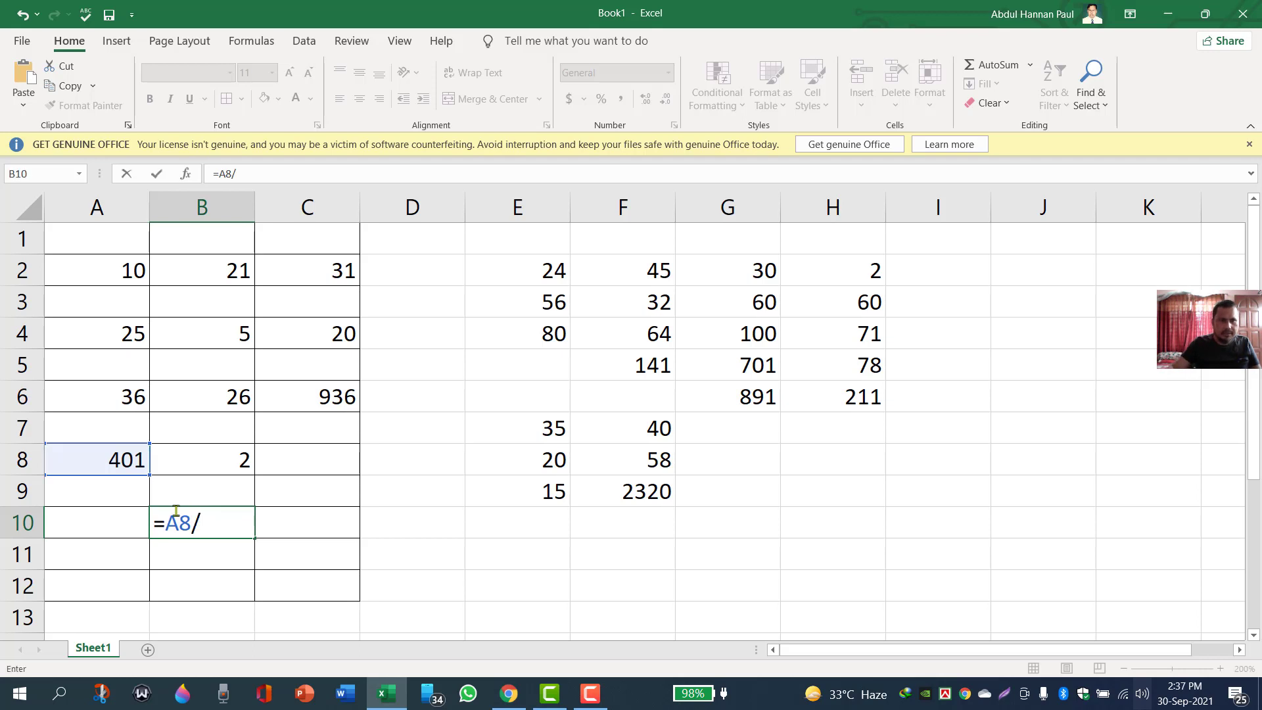
pyautogui.click(184, 465)
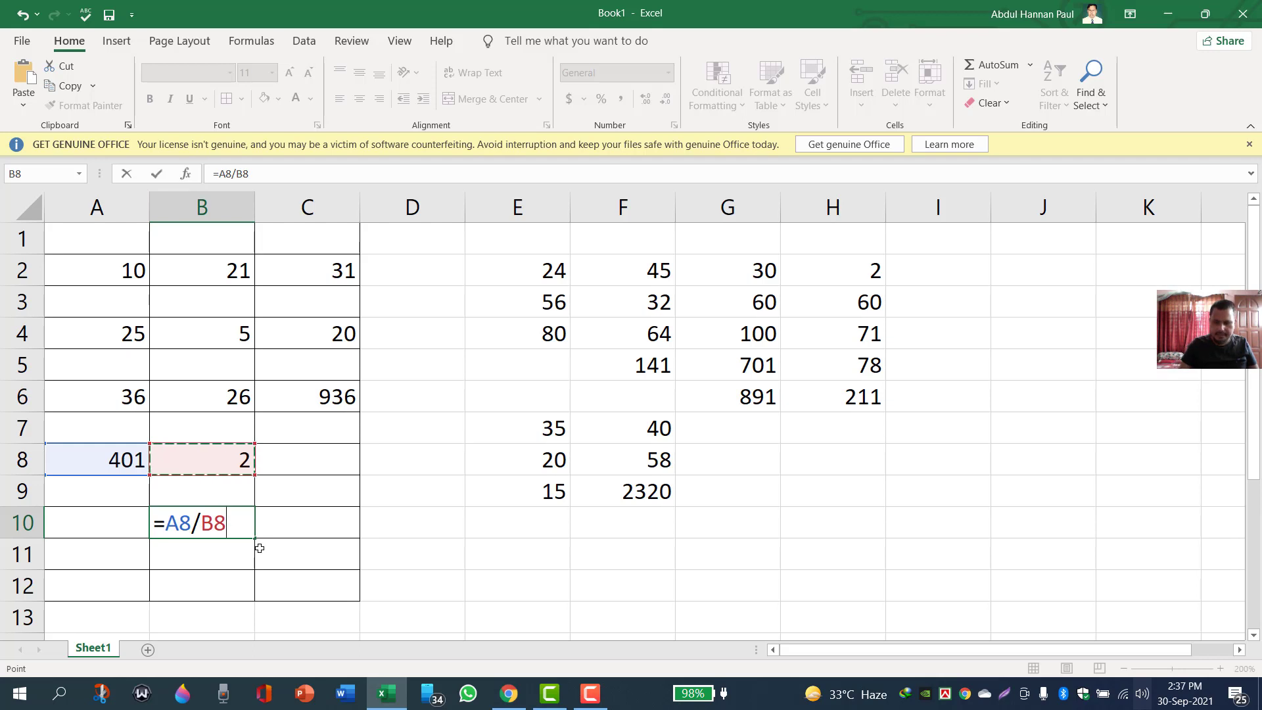
pyautogui.press('Return')
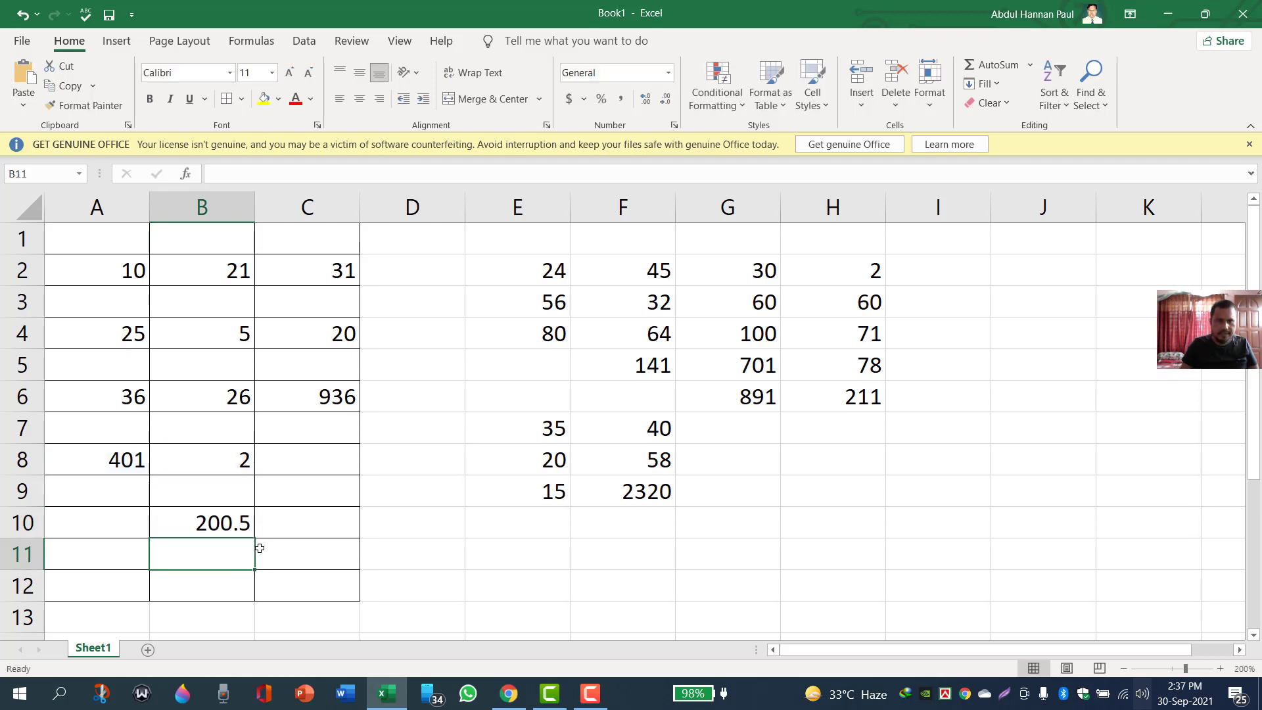
pyautogui.click(213, 524)
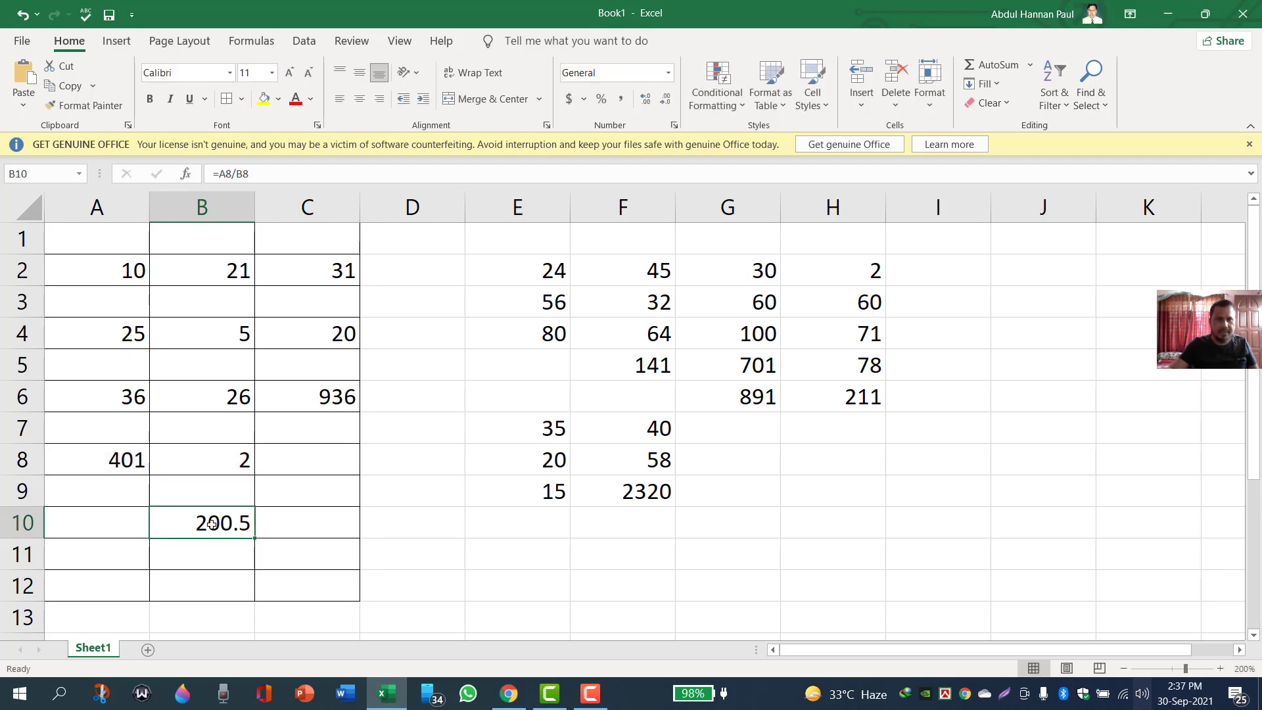
# - Move the division result from cell B10 to cell C8
pyautogui.click(307, 463)
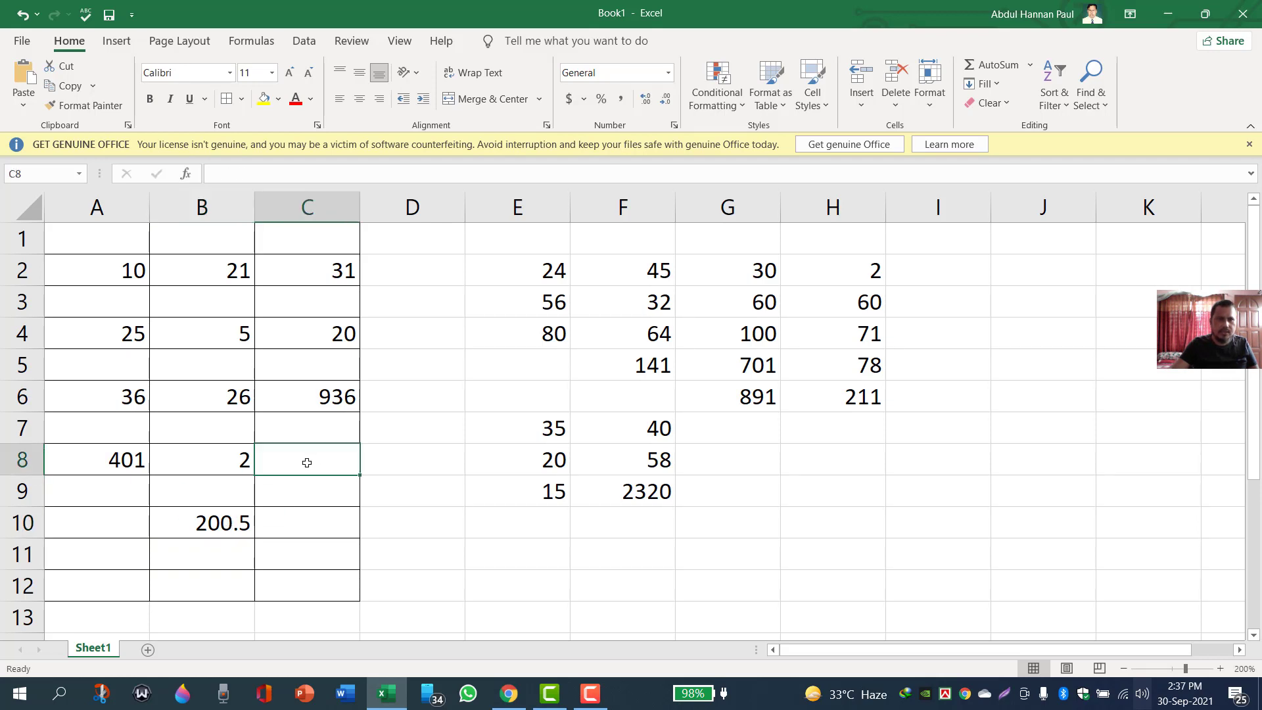
pyautogui.click(303, 527)
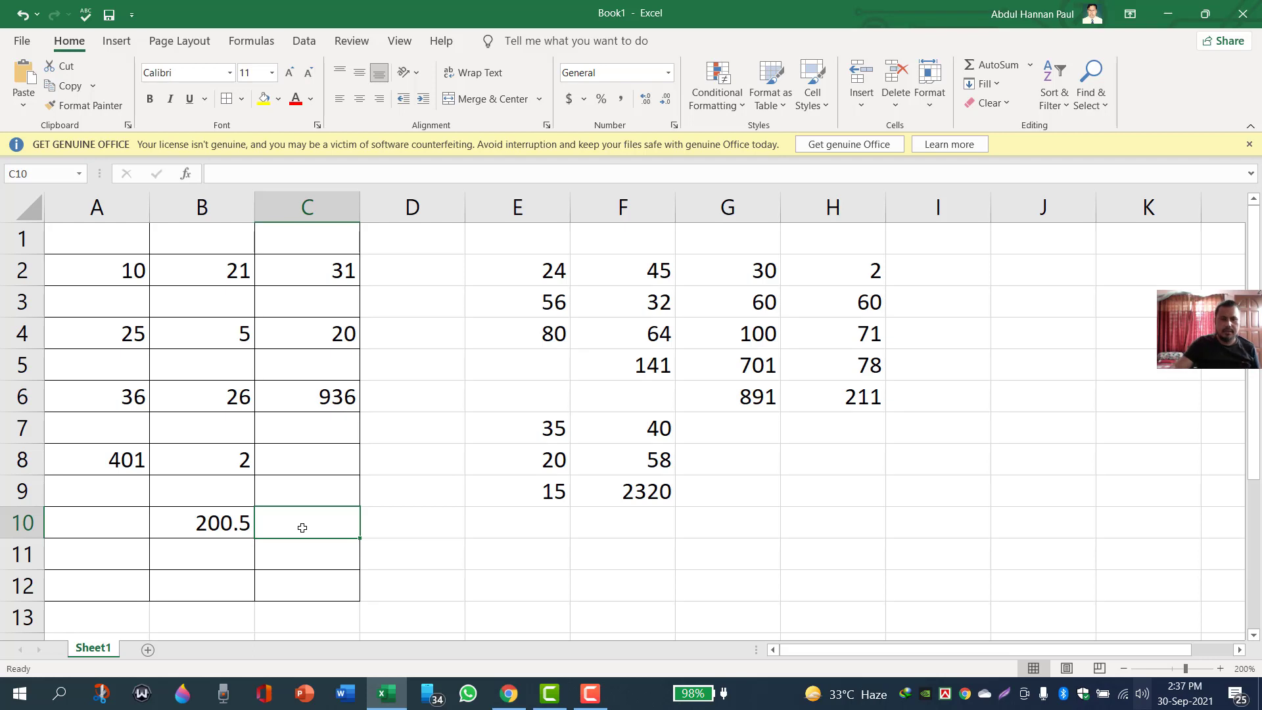
pyautogui.click(224, 524)
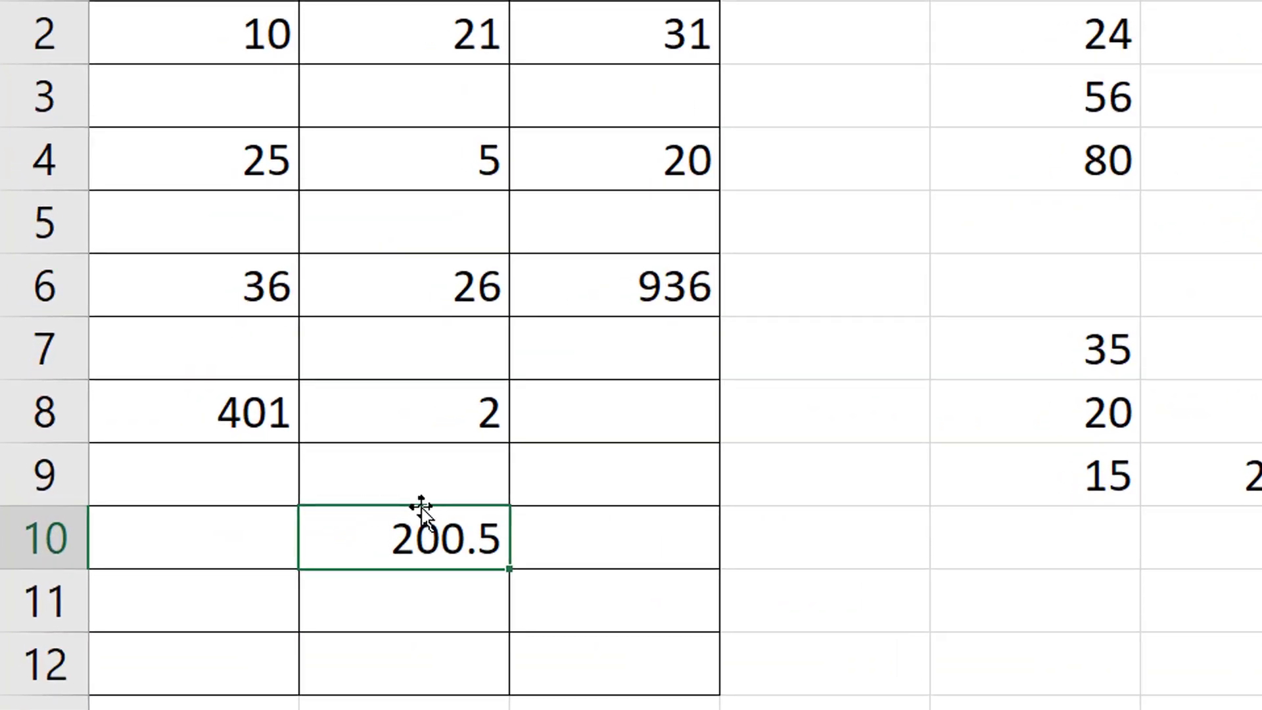
pyautogui.moveTo(421, 507); pyautogui.dragTo(591, 438)
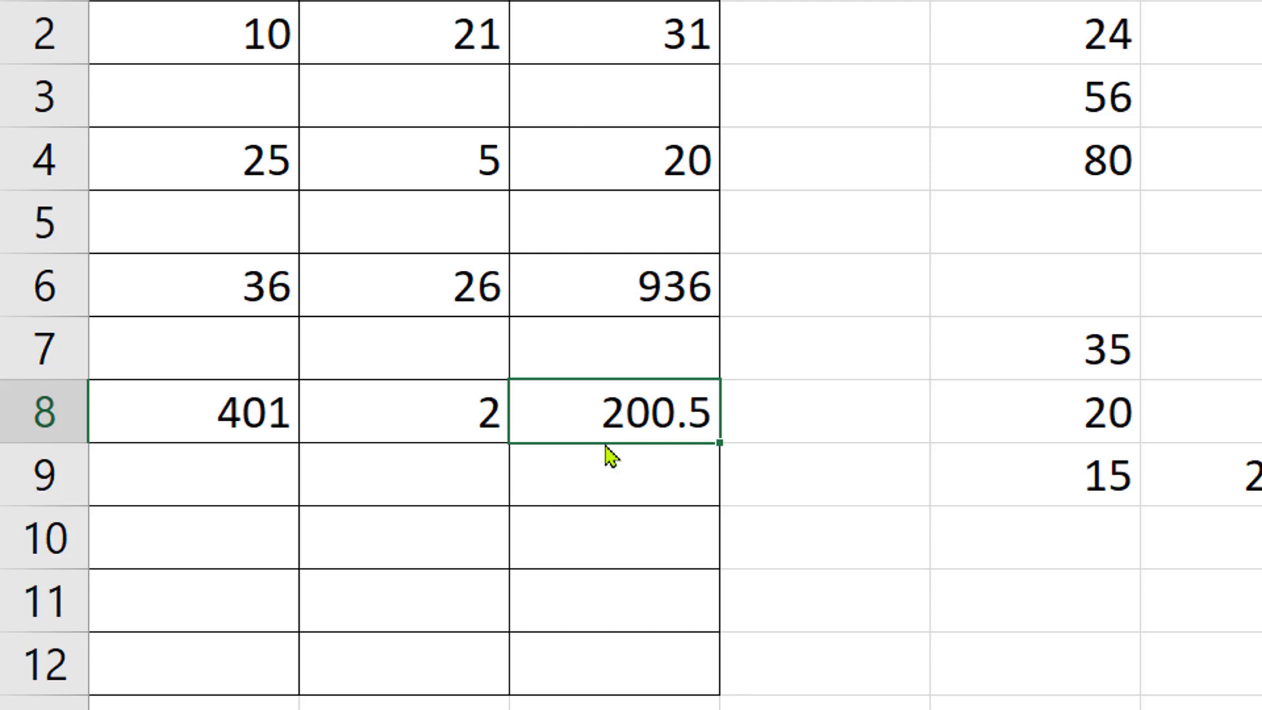
# - Move the division result from C8 down to C9, and undo the move
pyautogui.moveTo(610, 453); pyautogui.dragTo(611, 486)
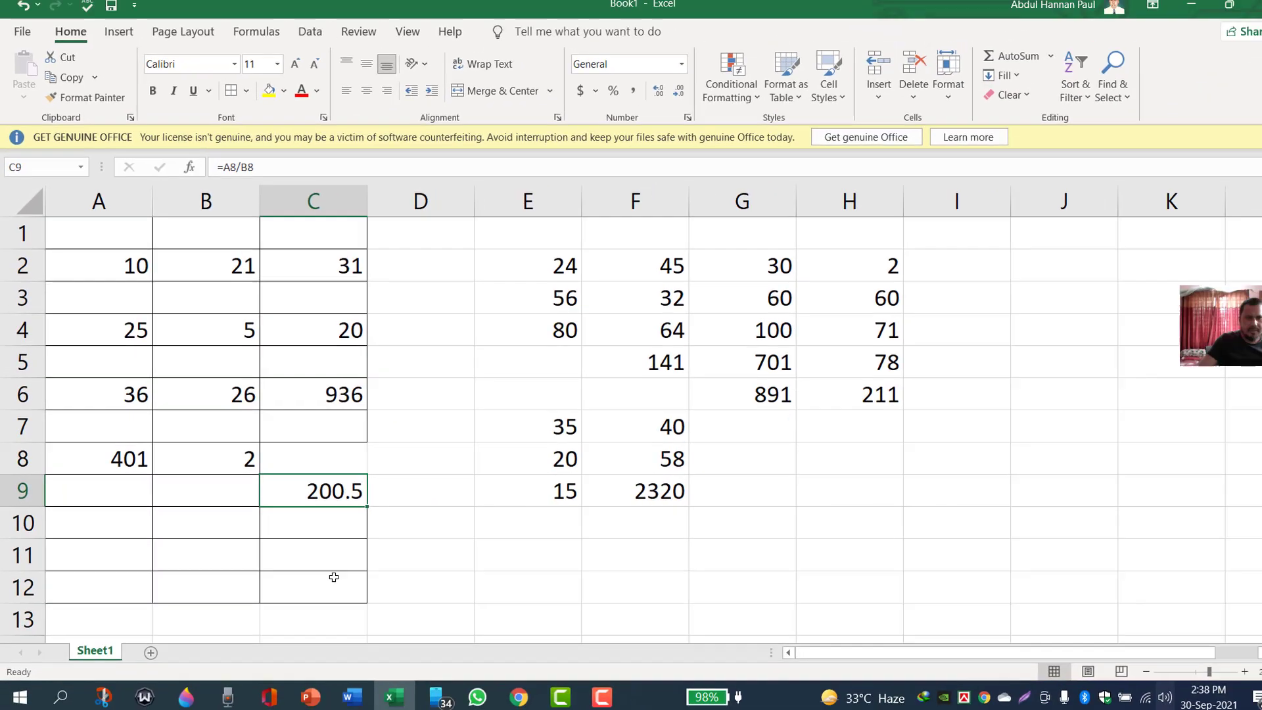
pyautogui.hotkey('ctrl', 'z')
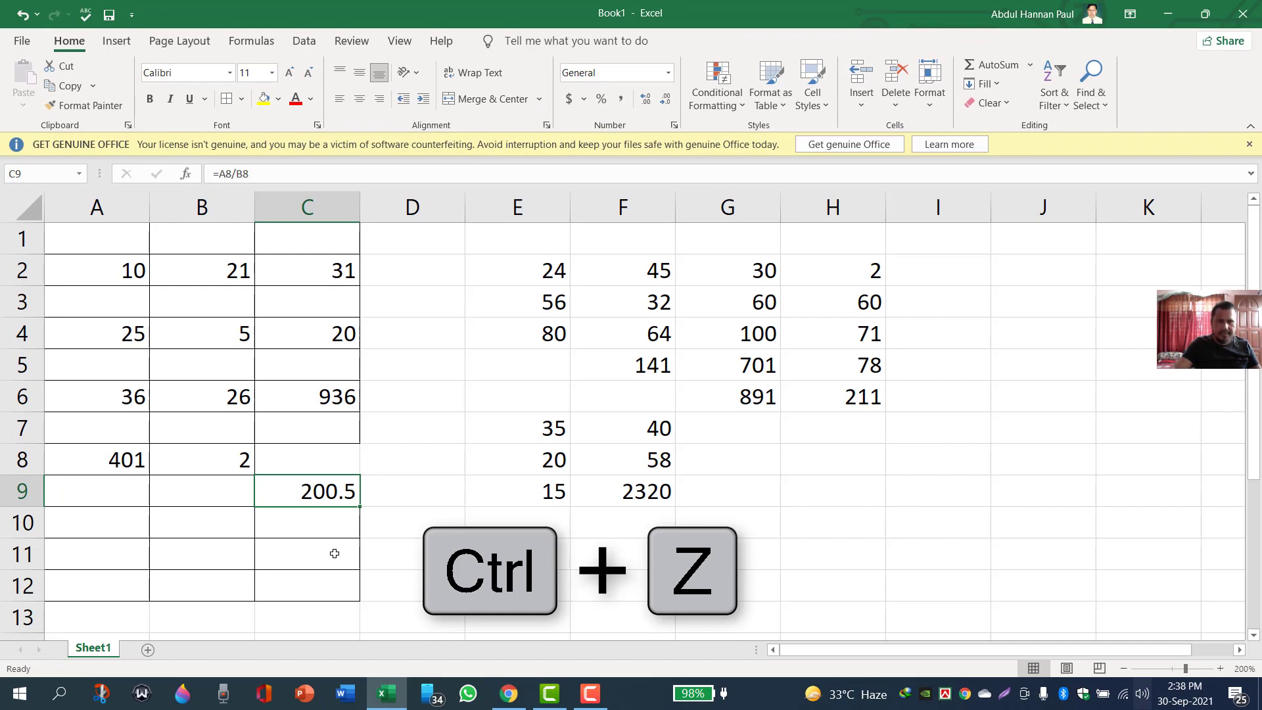
pyautogui.hotkey('ctrl', 'z')
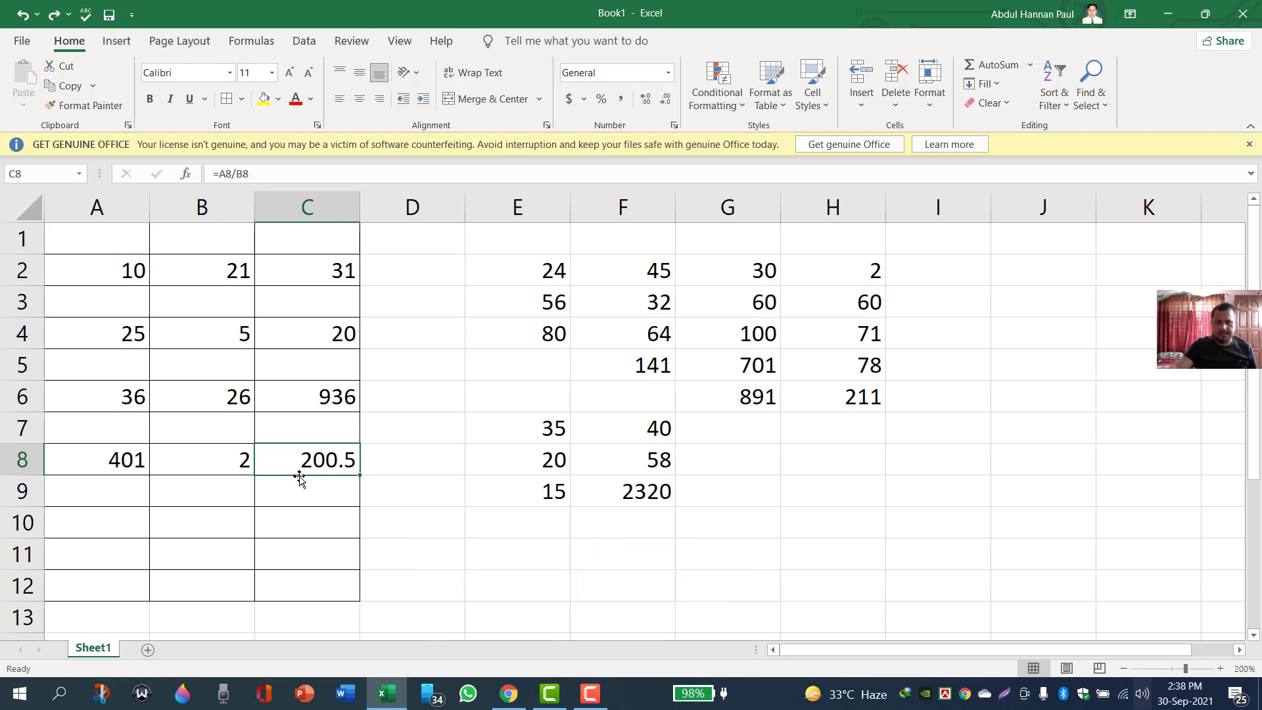
# - Redo the move of the division result to C9, and undo it again
pyautogui.click(54, 17)
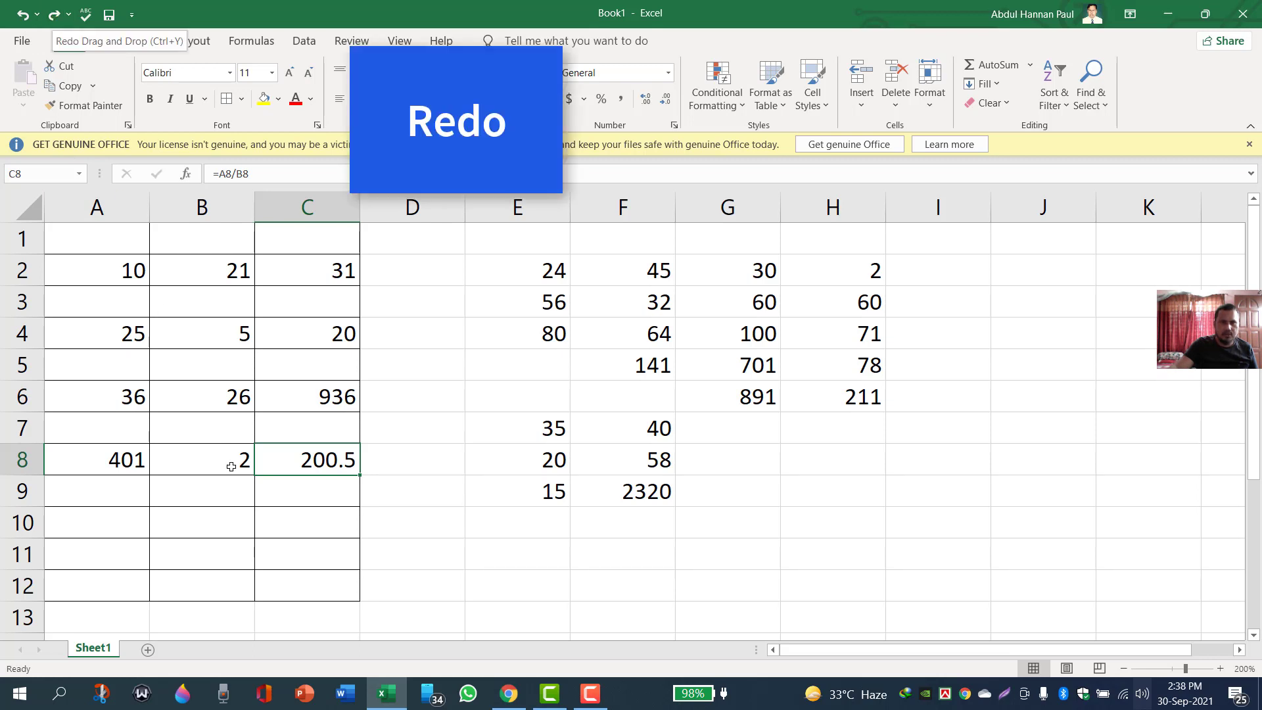
pyautogui.click(54, 15)
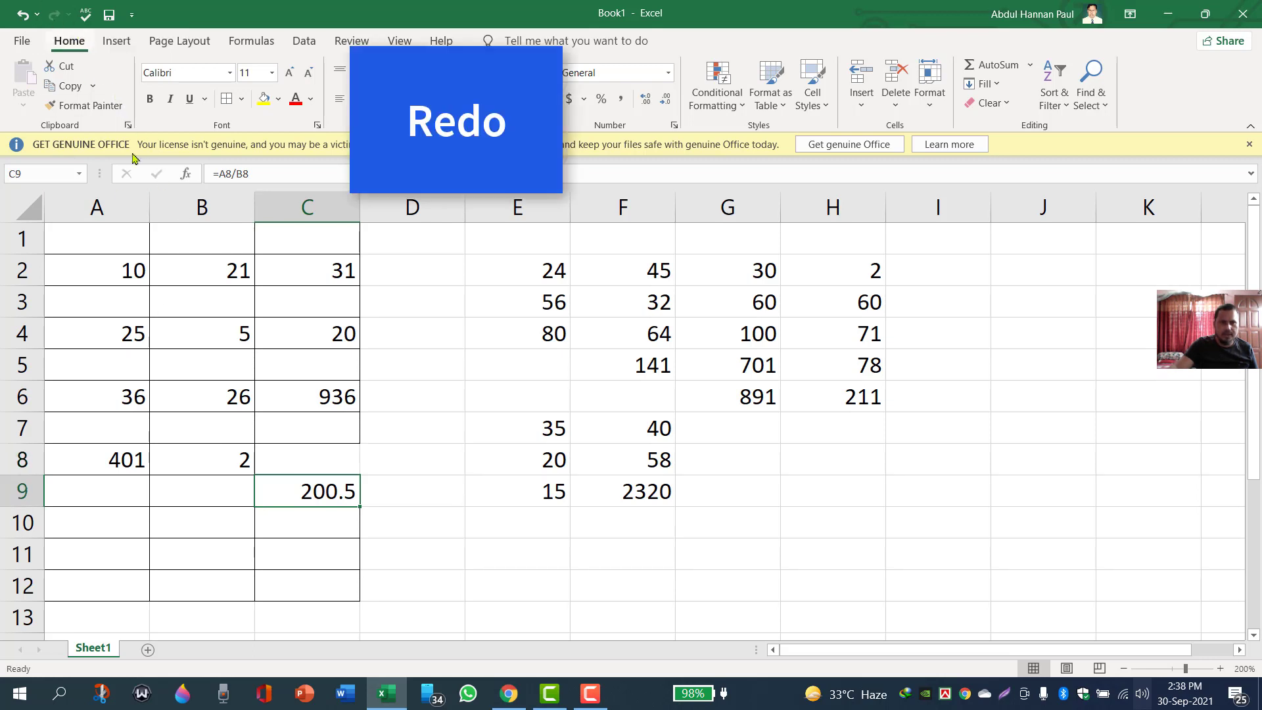
pyautogui.click(22, 15)
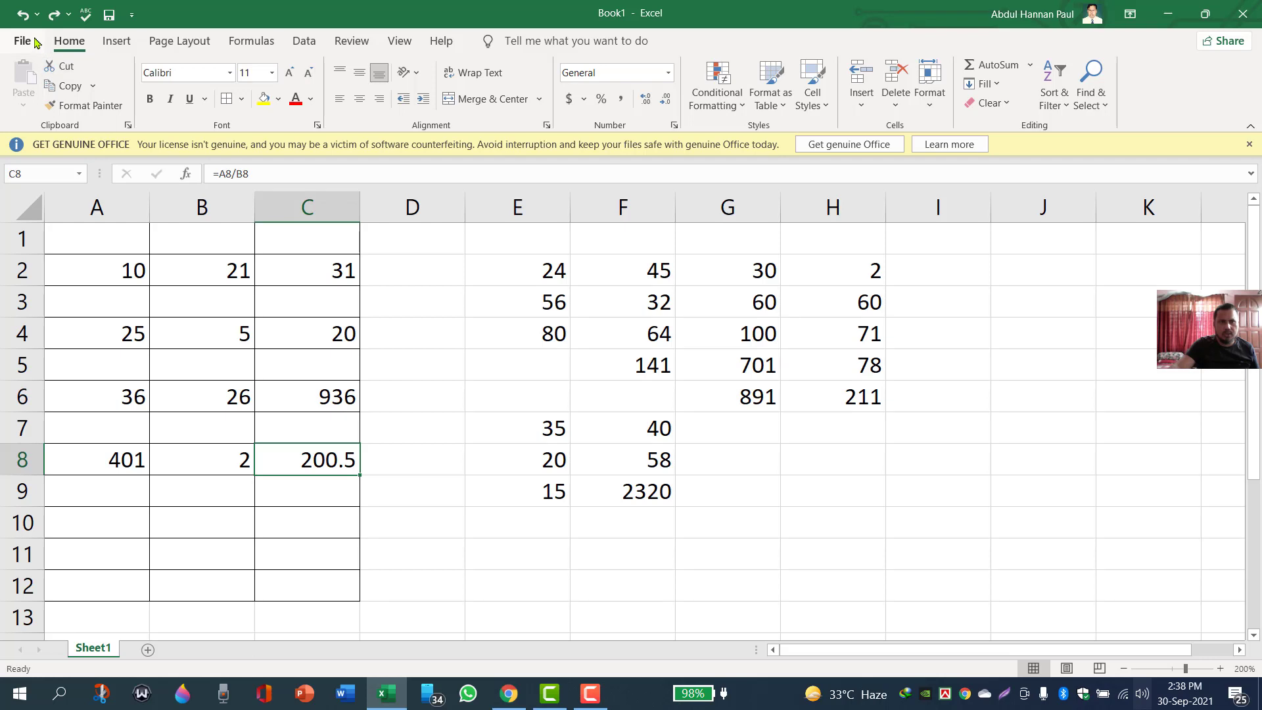
# - Enter 78 in cell G8 and 10 in cell G9 for a vertical division
pyautogui.click(747, 459)
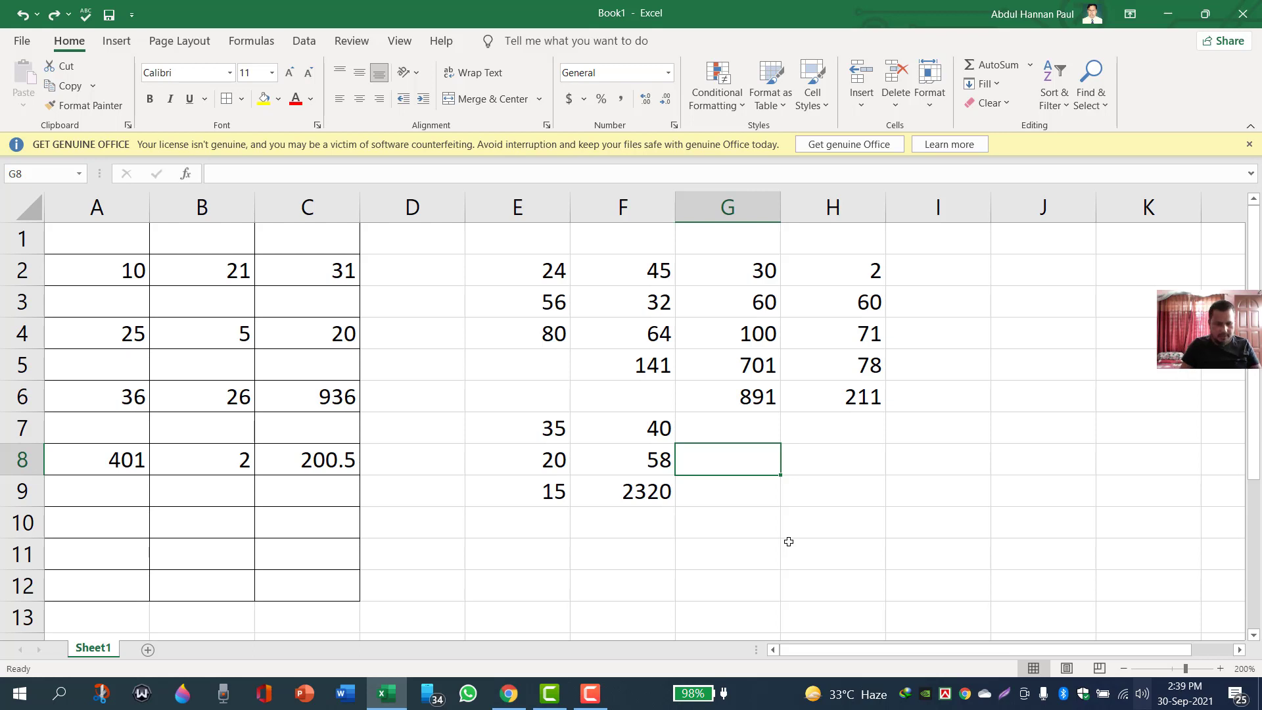
pyautogui.write('78')
pyautogui.press('Return')
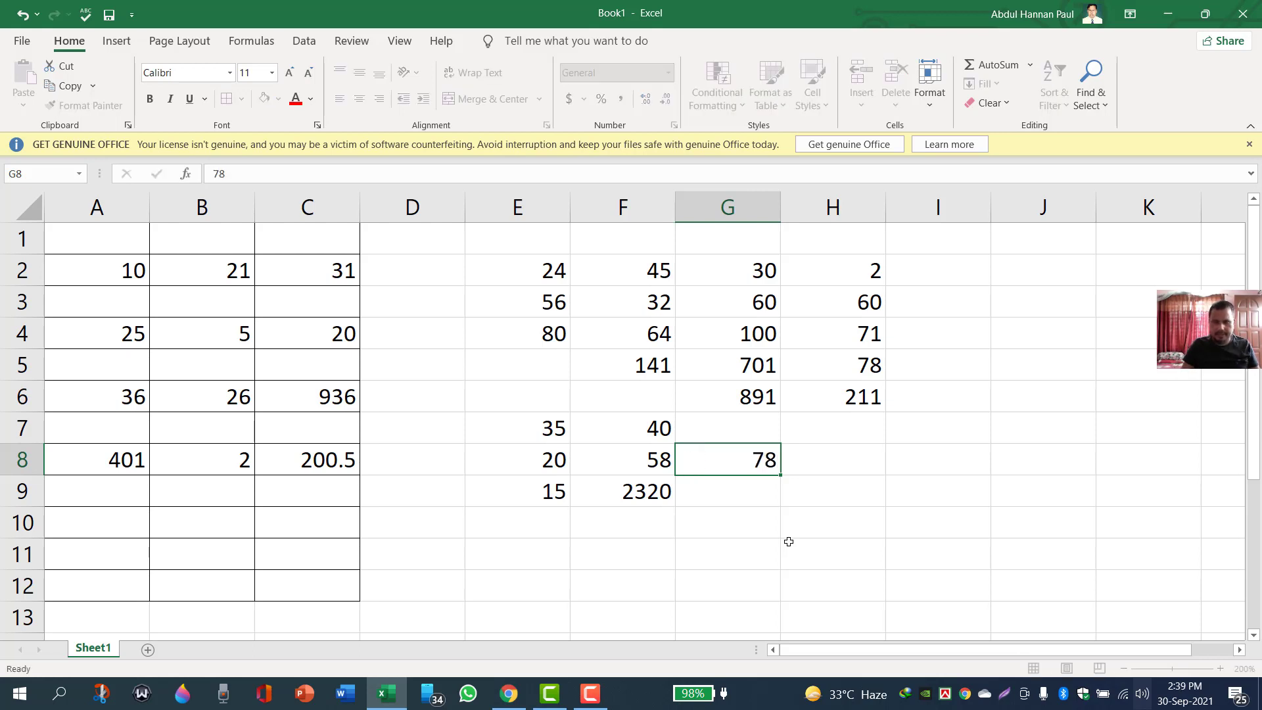
pyautogui.write('10')
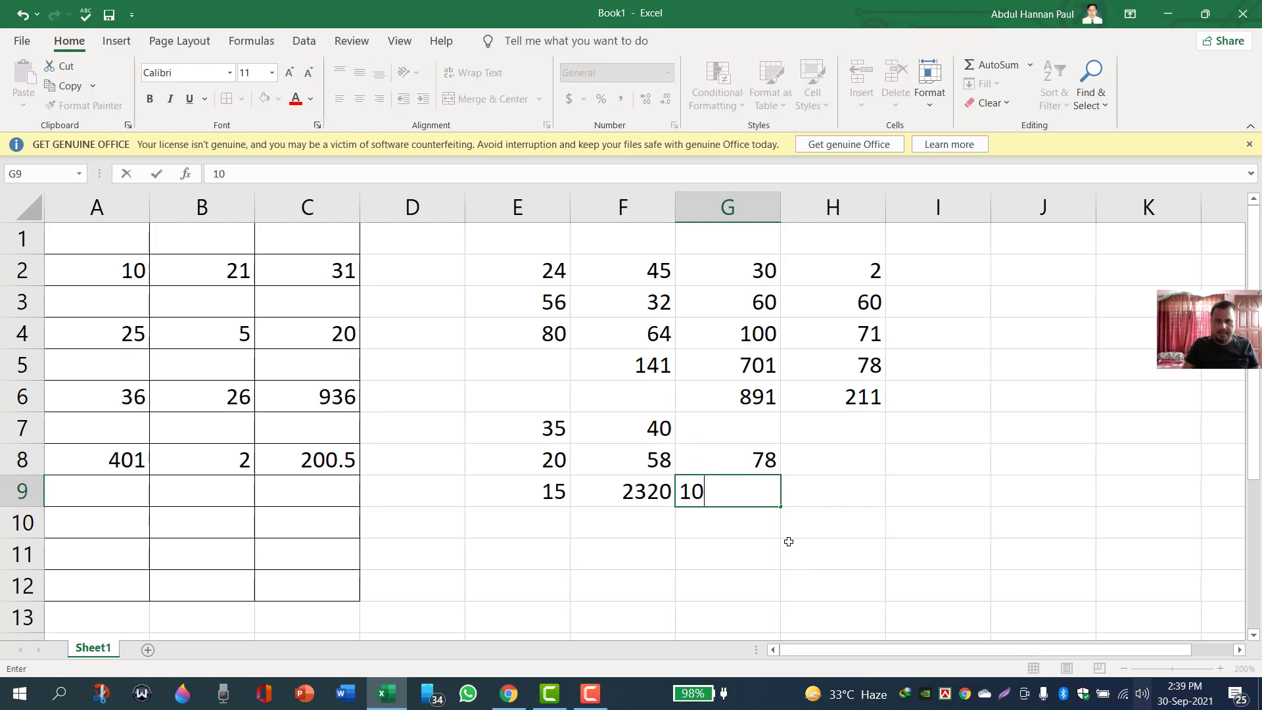
pyautogui.press('Return')
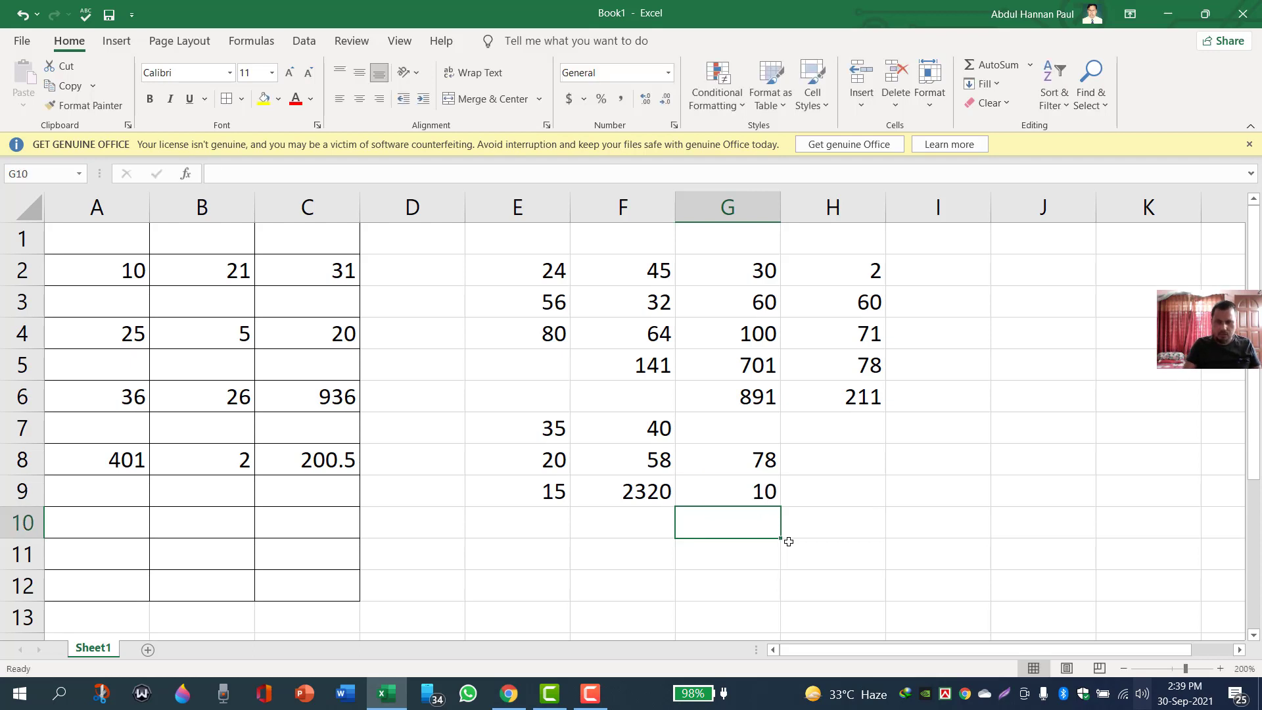
# - Divide G8 by G9 in cell G10 with the formula =G8/G9
pyautogui.write('=')
pyautogui.click(736, 463)
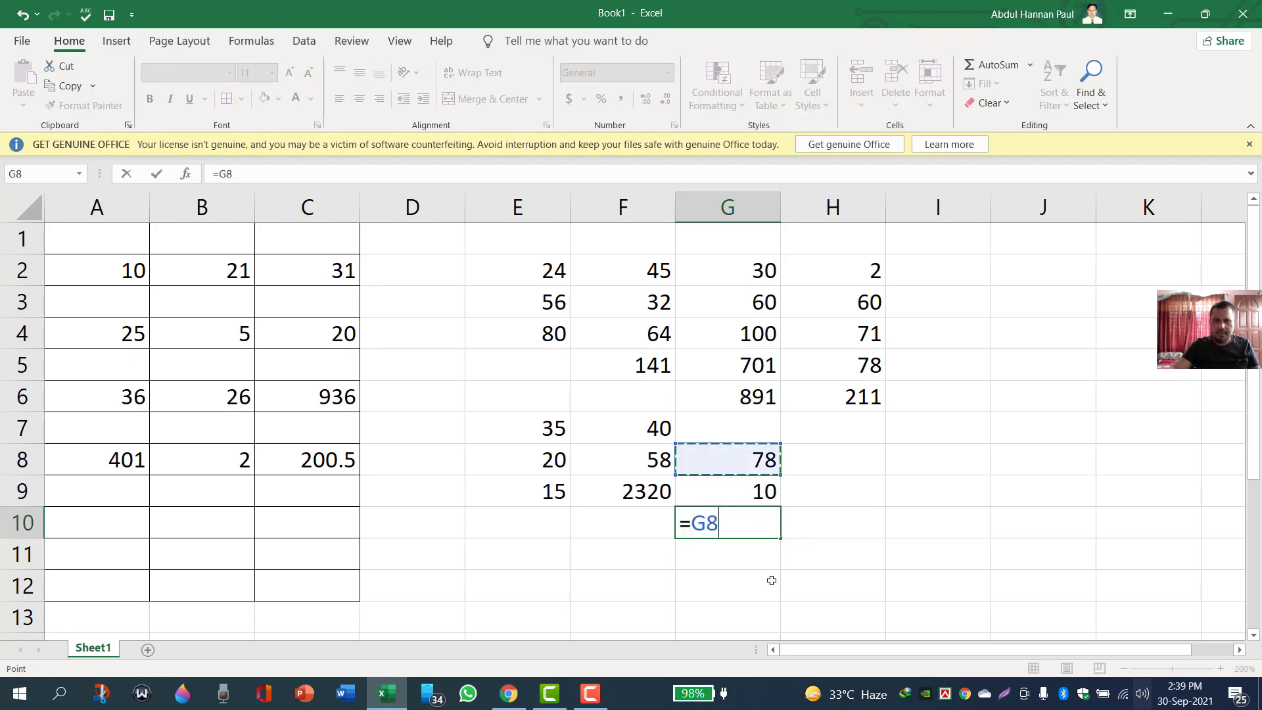
pyautogui.write('/')
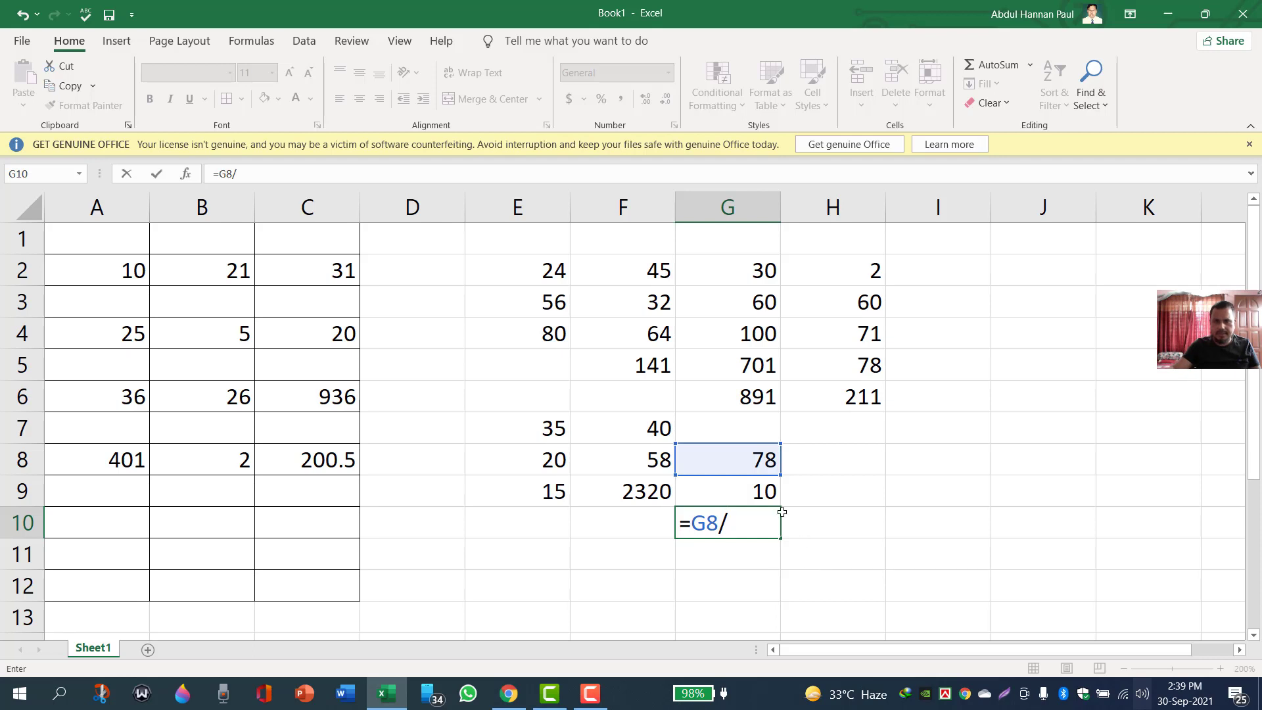
pyautogui.click(765, 493)
pyautogui.press('Return')
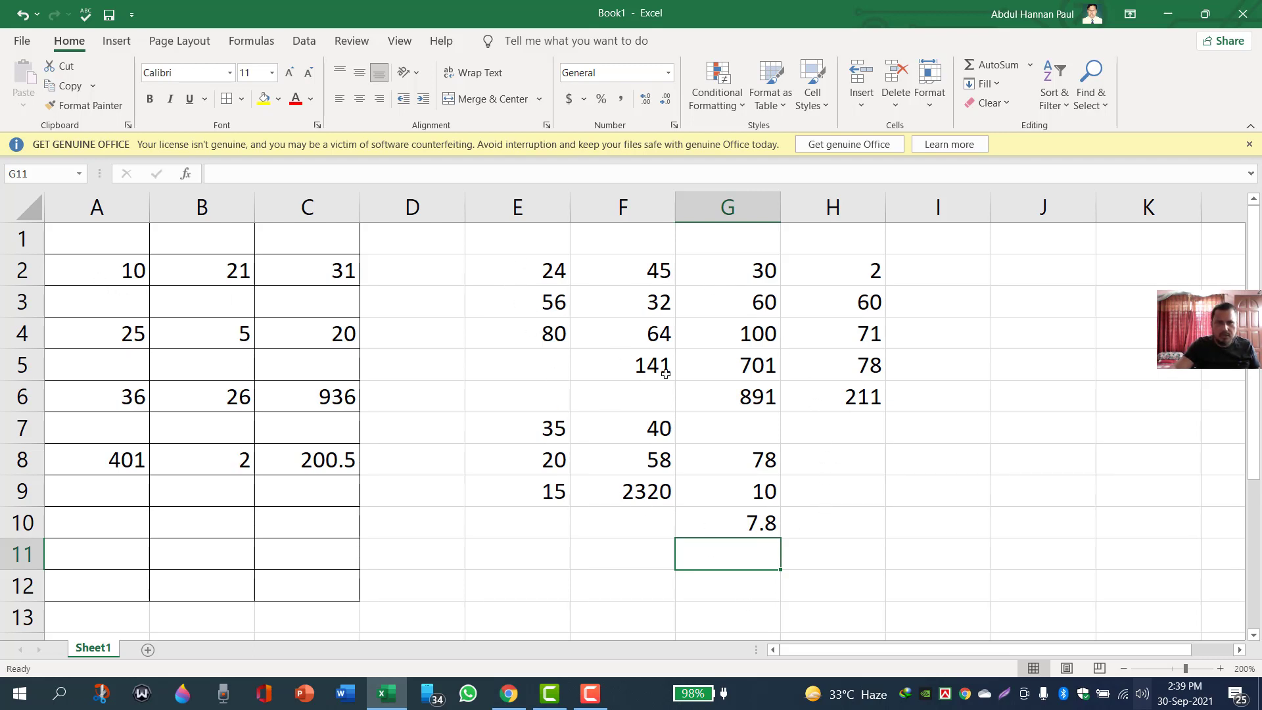
# - Apply All Borders to the range E2:H10 and deselect it
pyautogui.moveTo(509, 268); pyautogui.dragTo(839, 518)
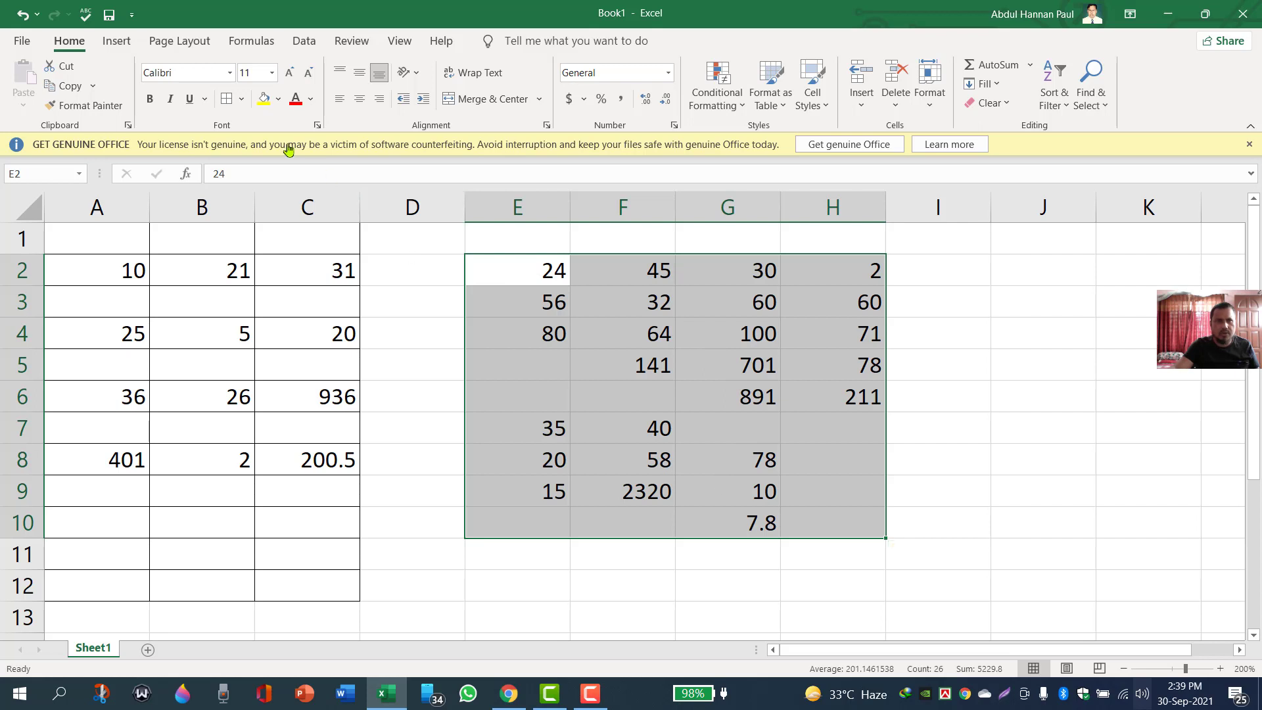
pyautogui.click(243, 100)
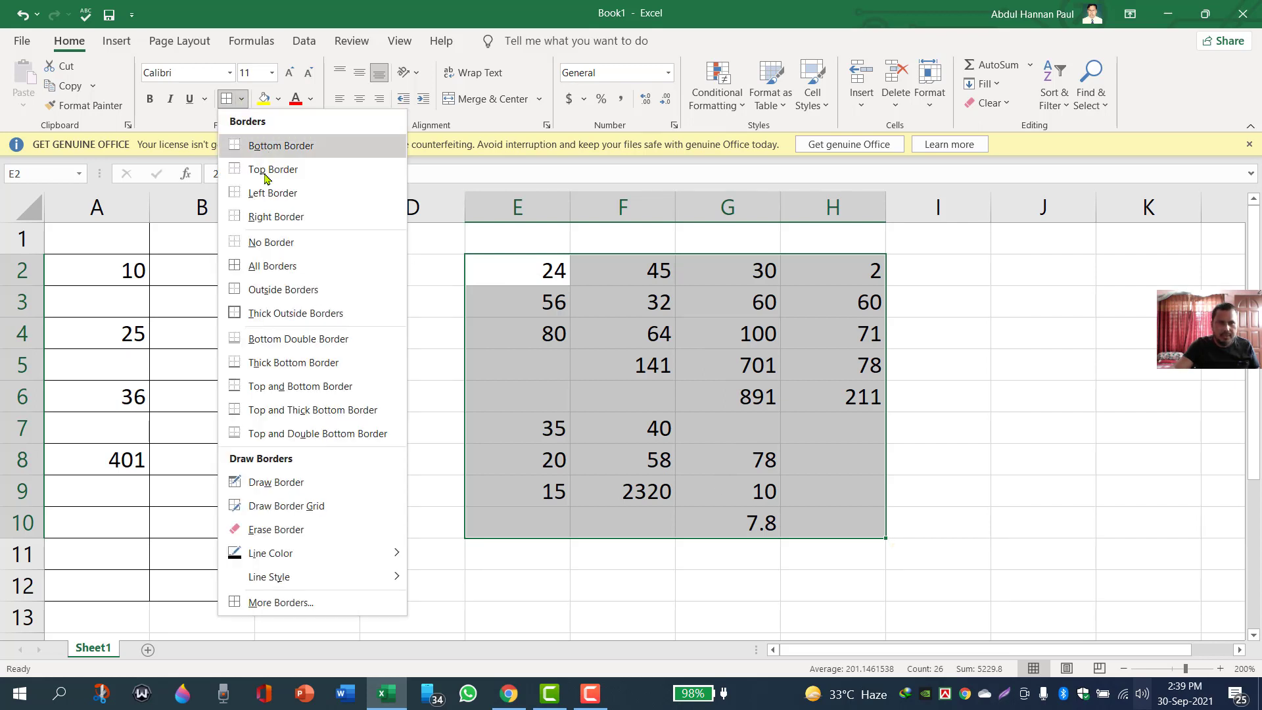
pyautogui.click(276, 266)
pyautogui.click(832, 491)
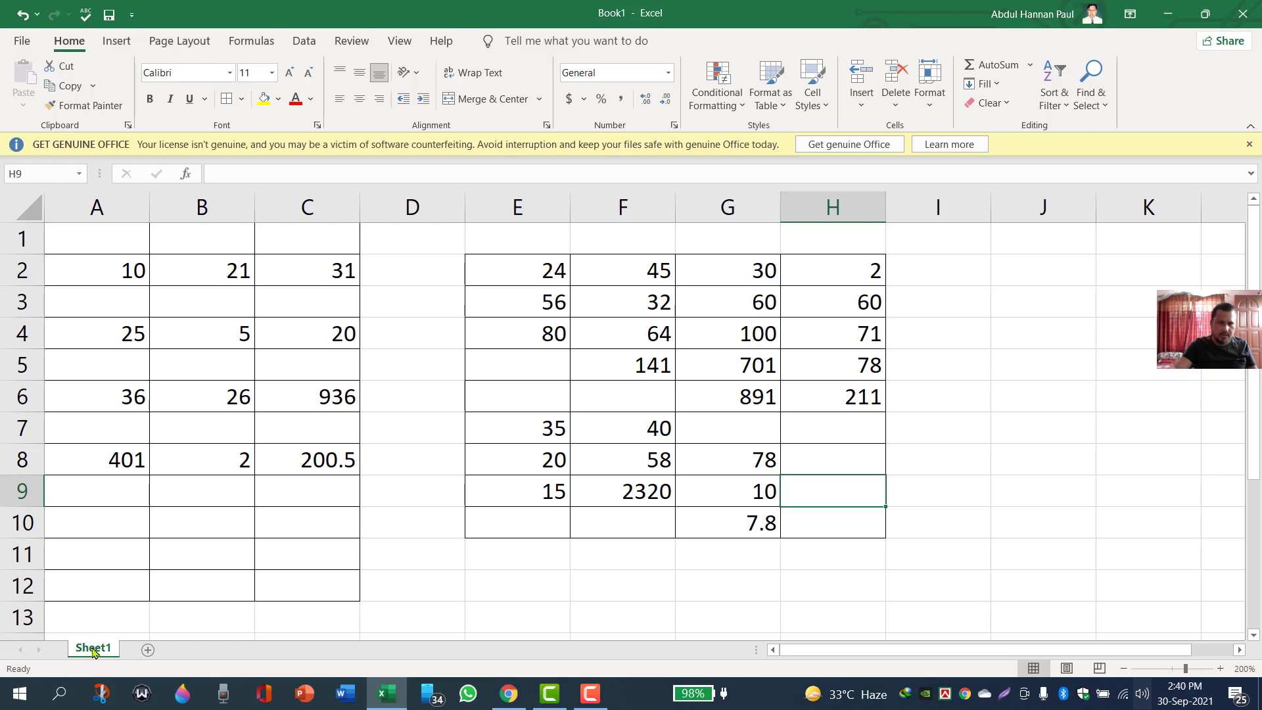
# - Create a duplicate of Sheet1 directly after the original sheet
pyautogui.moveTo(92, 651); pyautogui.dragTo(95, 651)
pyautogui.moveTo(94, 652); pyautogui.dragTo(148, 642)
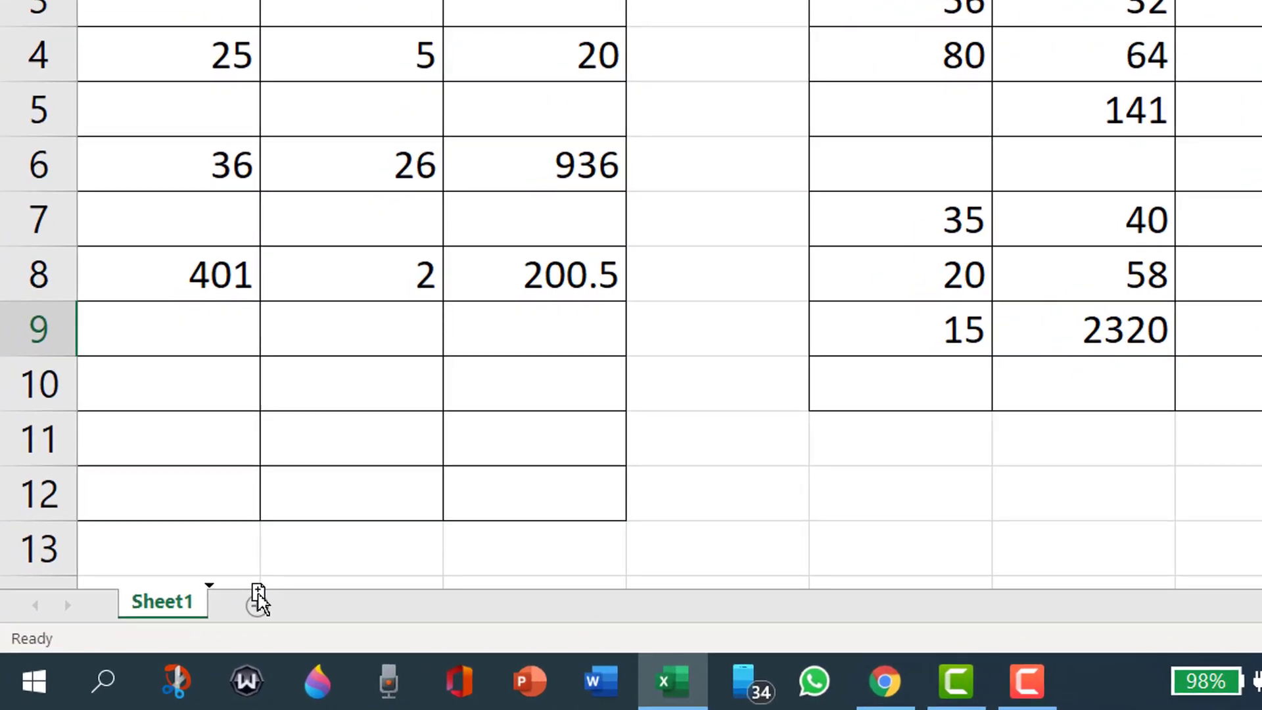
pyautogui.moveTo(258, 599); pyautogui.dragTo(260, 600)
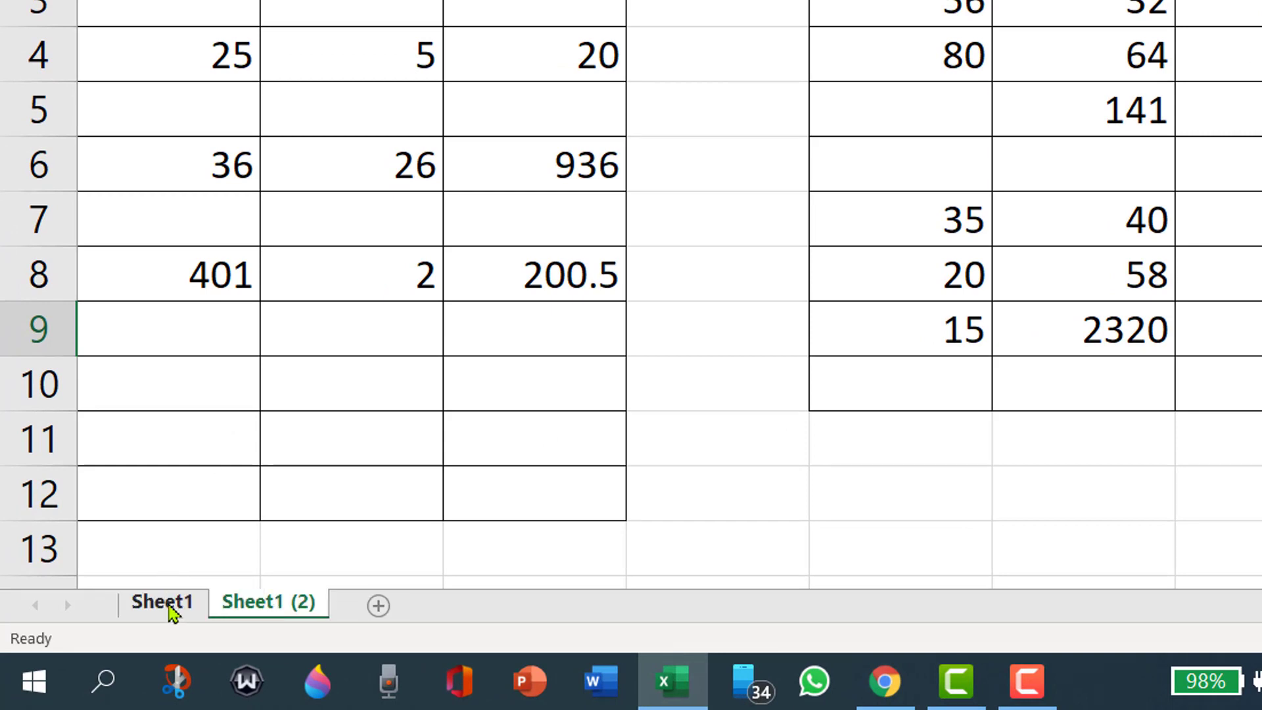
# - Compare the contents of Sheet1 with its copy, Sheet1 (2)
pyautogui.click(167, 602)
pyautogui.click(700, 51)
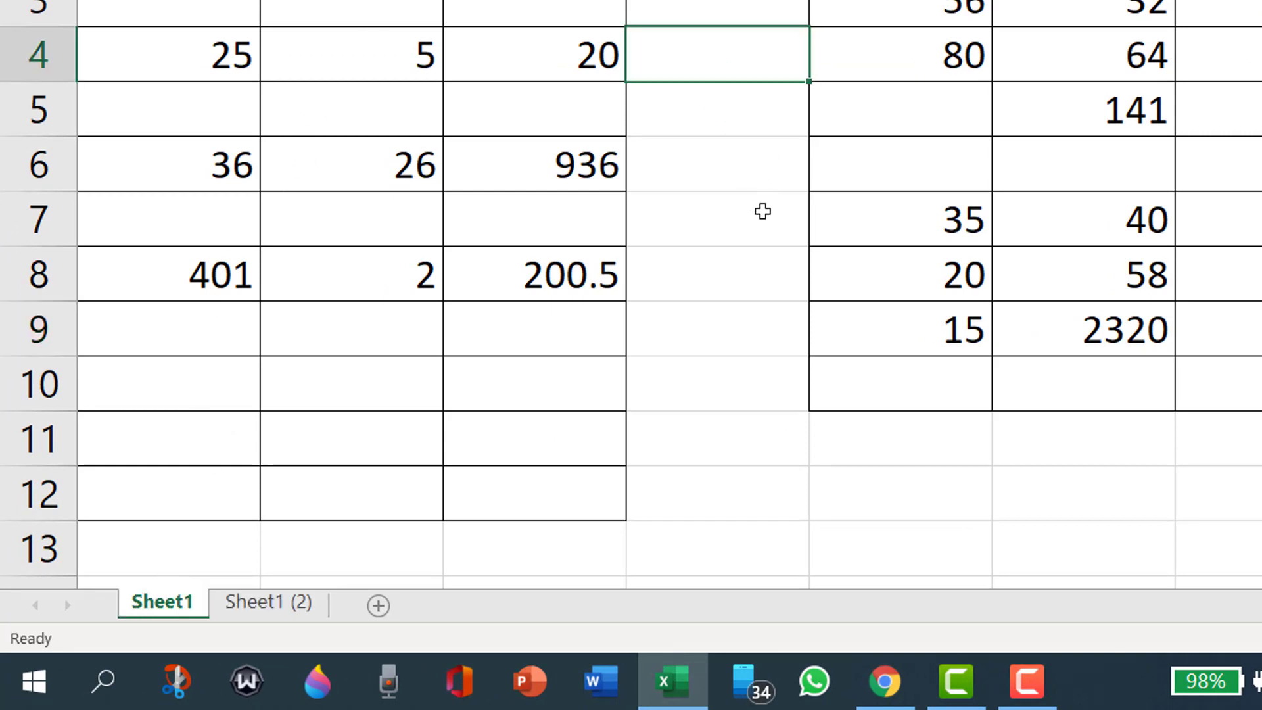
pyautogui.click(718, 1)
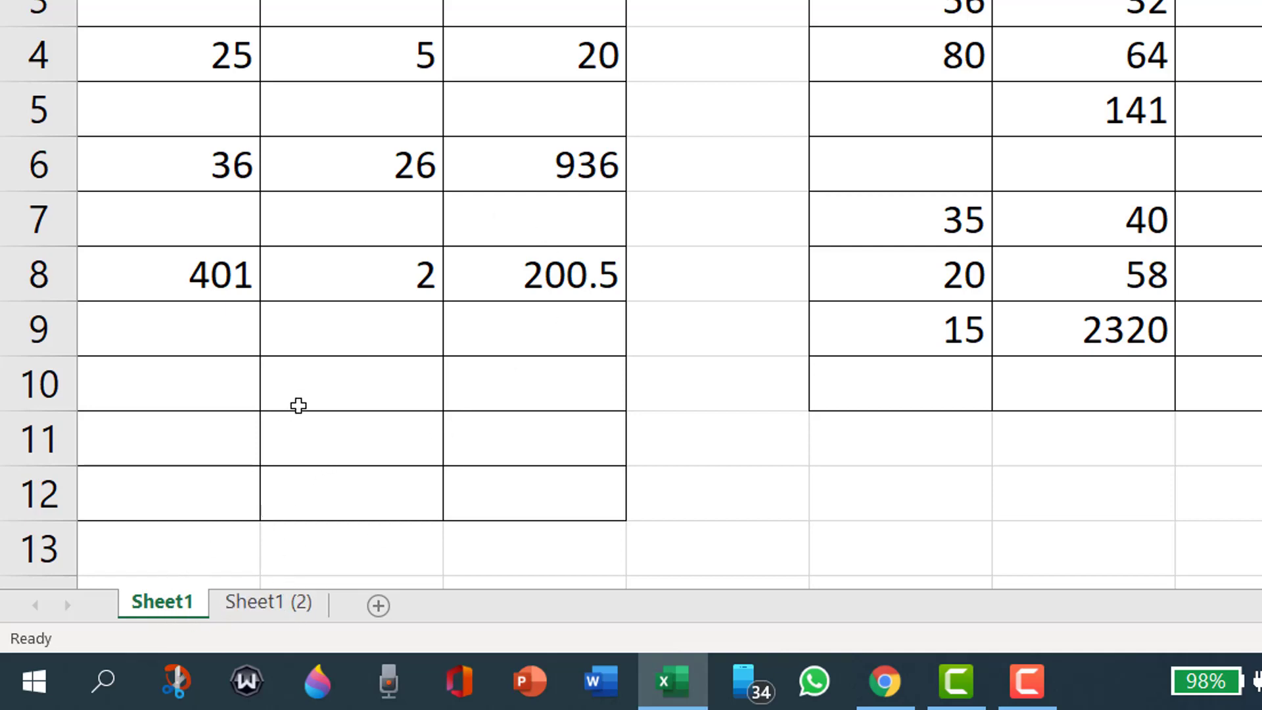
pyautogui.scroll(-3, 298, 407)
pyautogui.scroll(3, 299, 411)
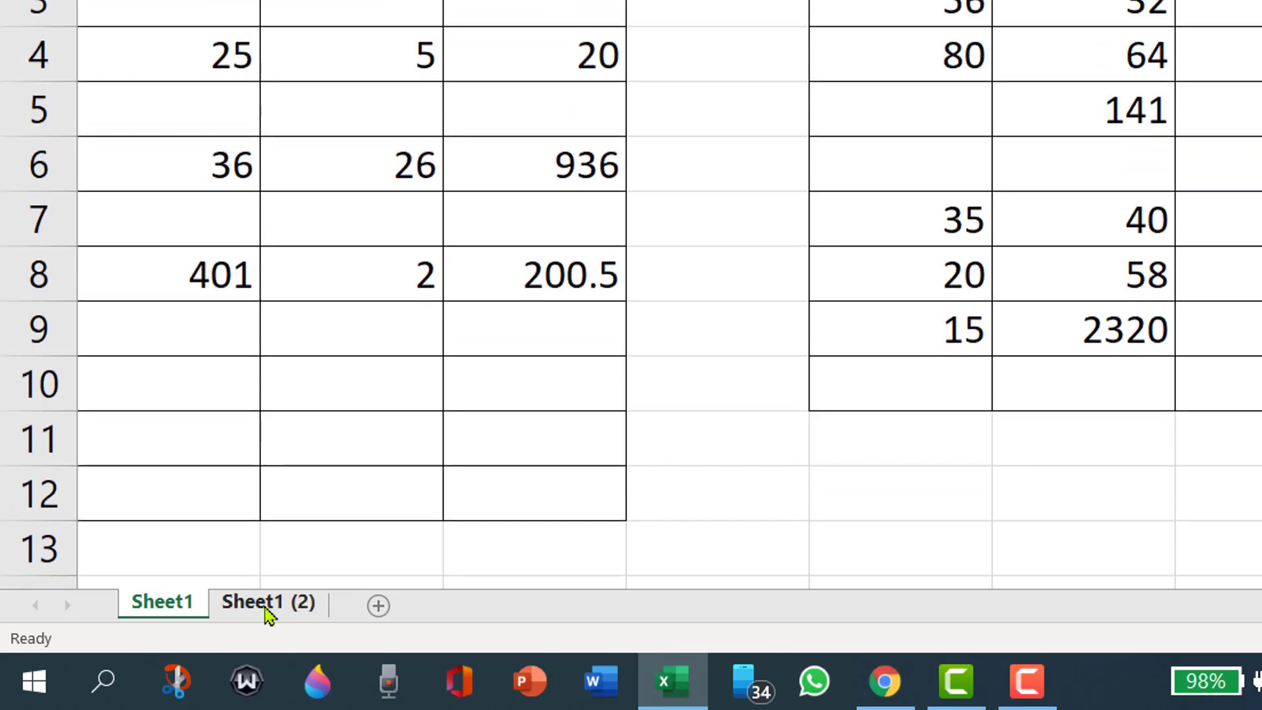
pyautogui.click(266, 607)
pyautogui.scroll(-2, 812, 230)
pyautogui.scroll(2, 811, 230)
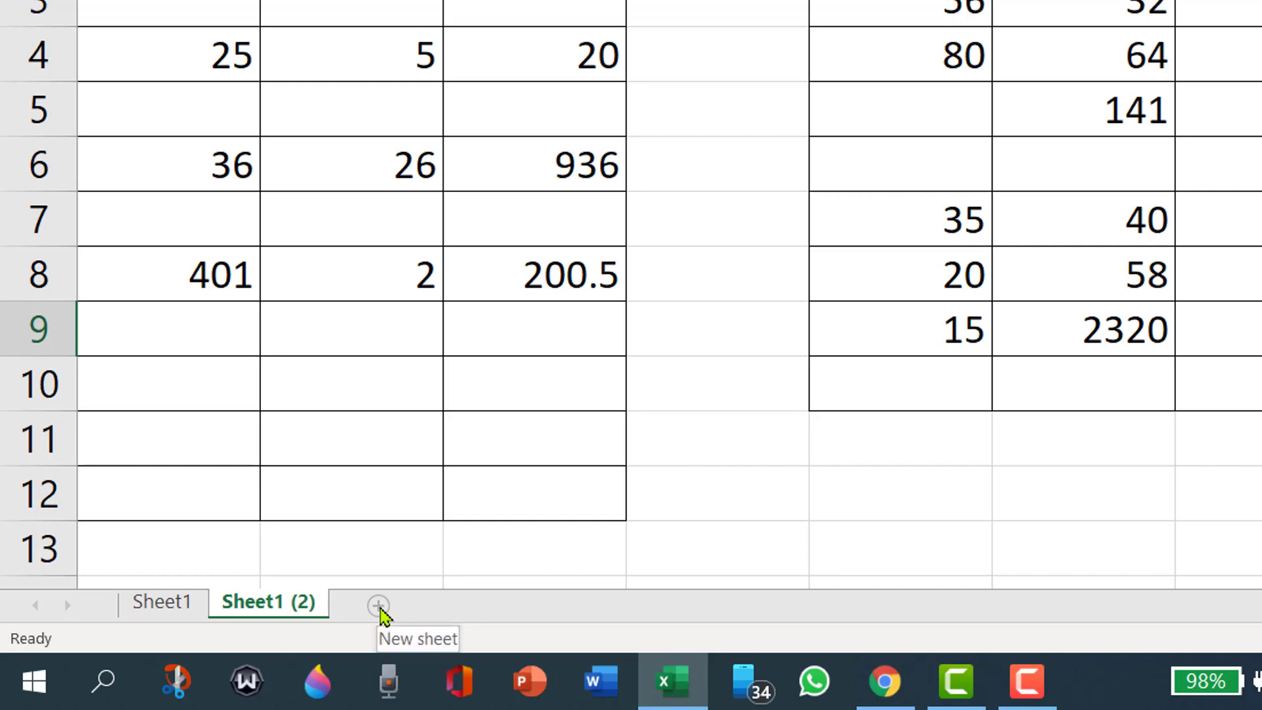
# - Insert a new blank worksheet after Sheet1 (2)
pyautogui.click(379, 605)
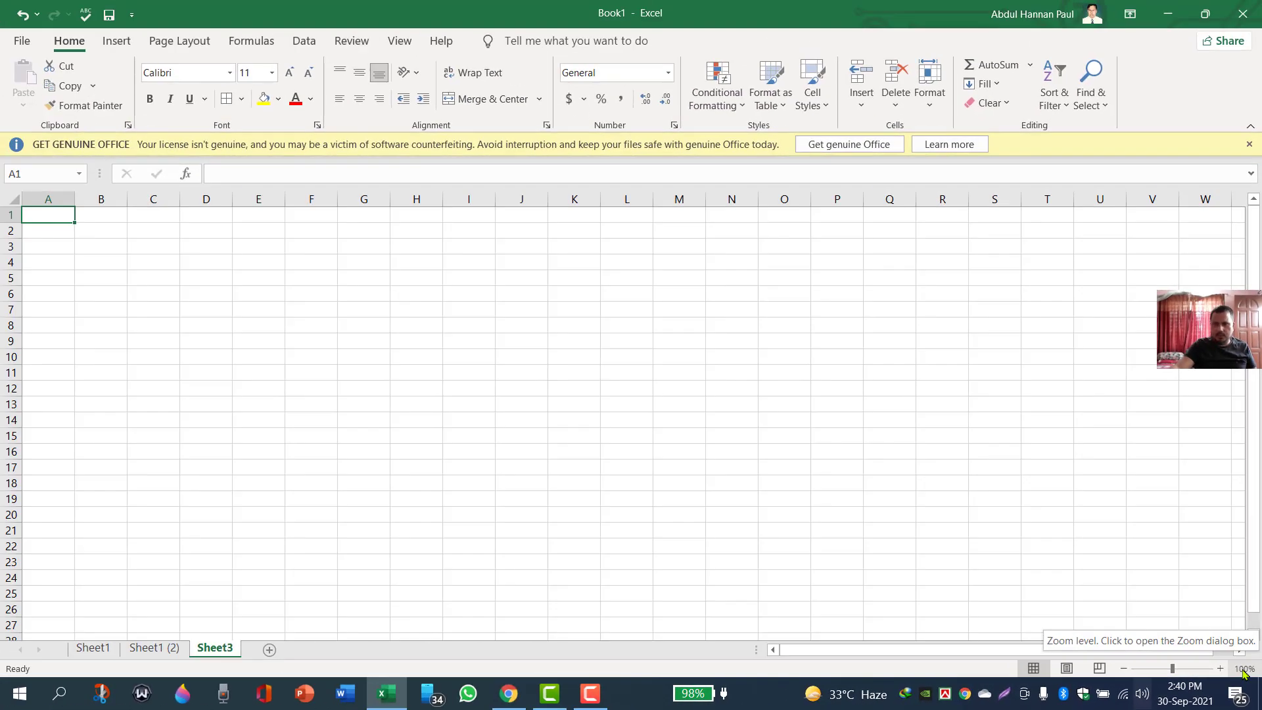
# - Set the worksheet's zoom to a custom magnification of 200%
pyautogui.click(1224, 661)
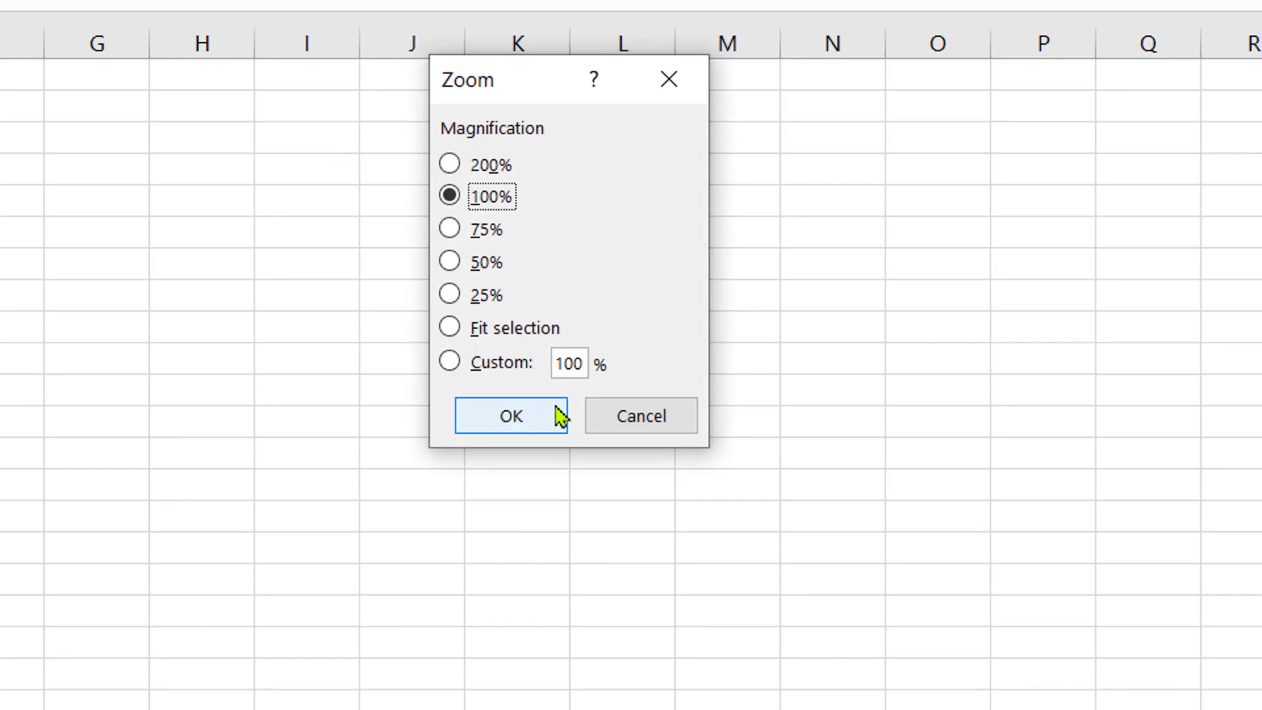
pyautogui.click(565, 364)
pyautogui.doubleClick(566, 364)
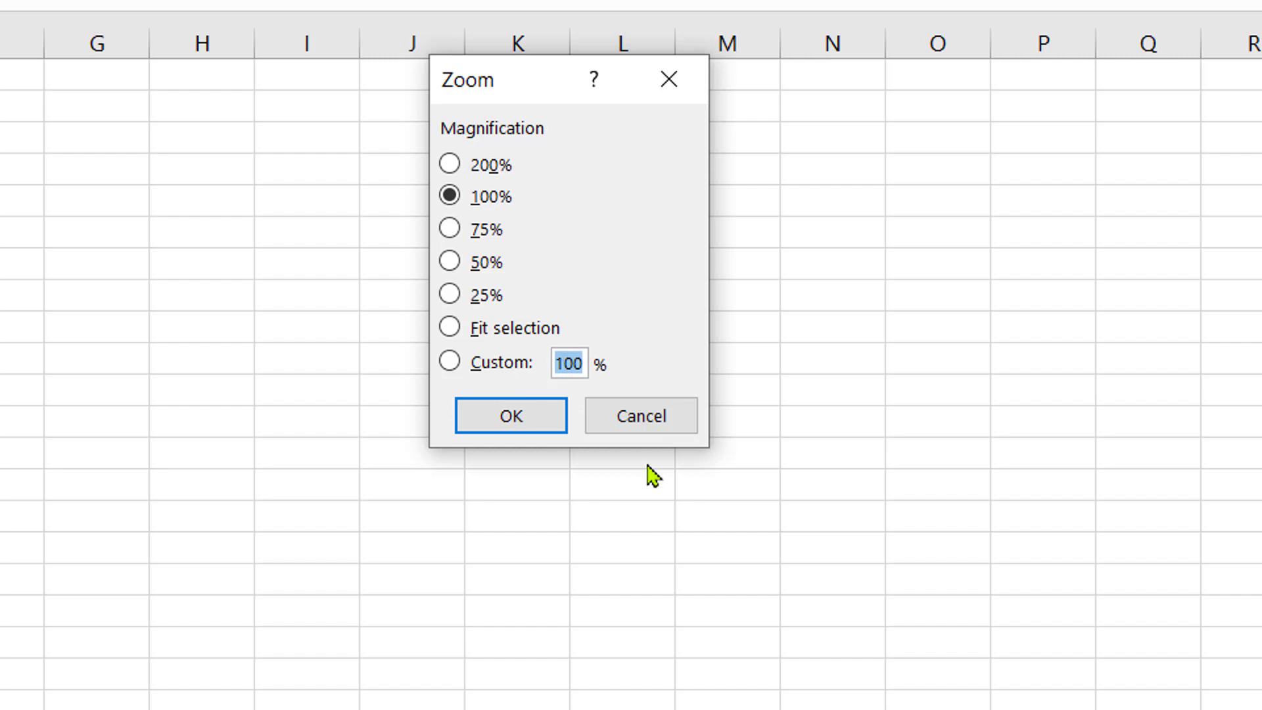
pyautogui.write('200')
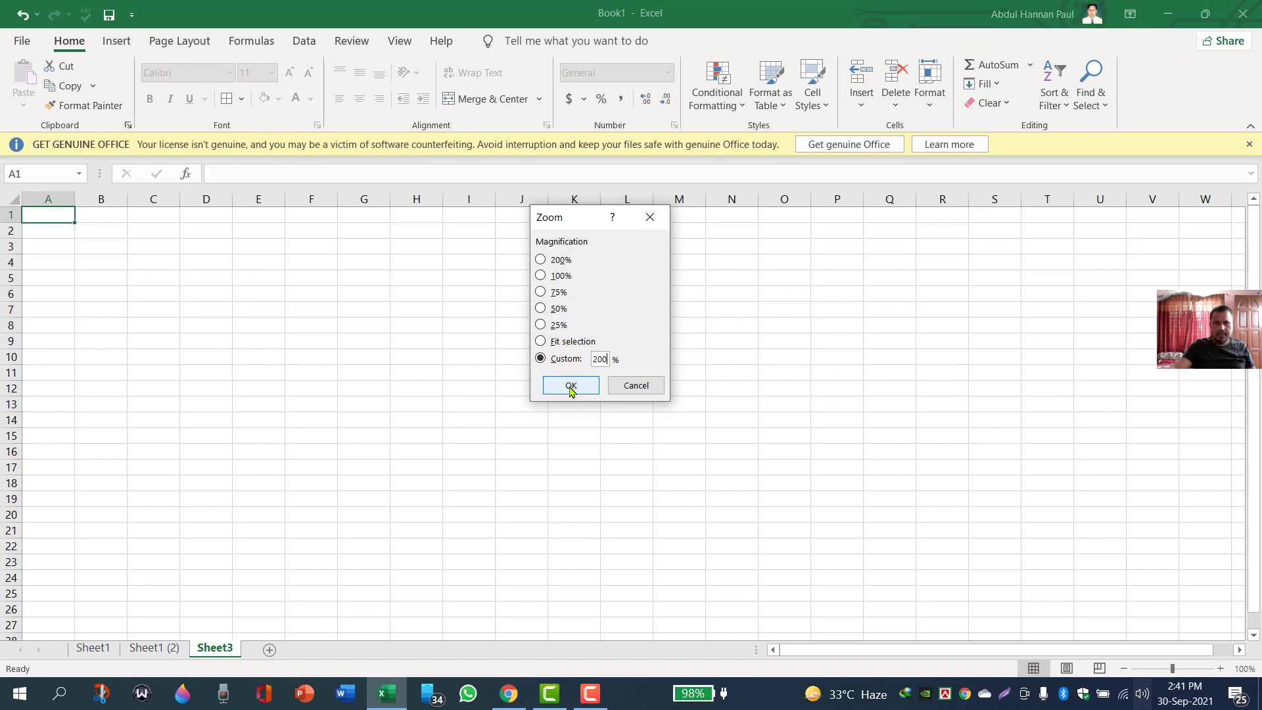
pyautogui.click(570, 386)
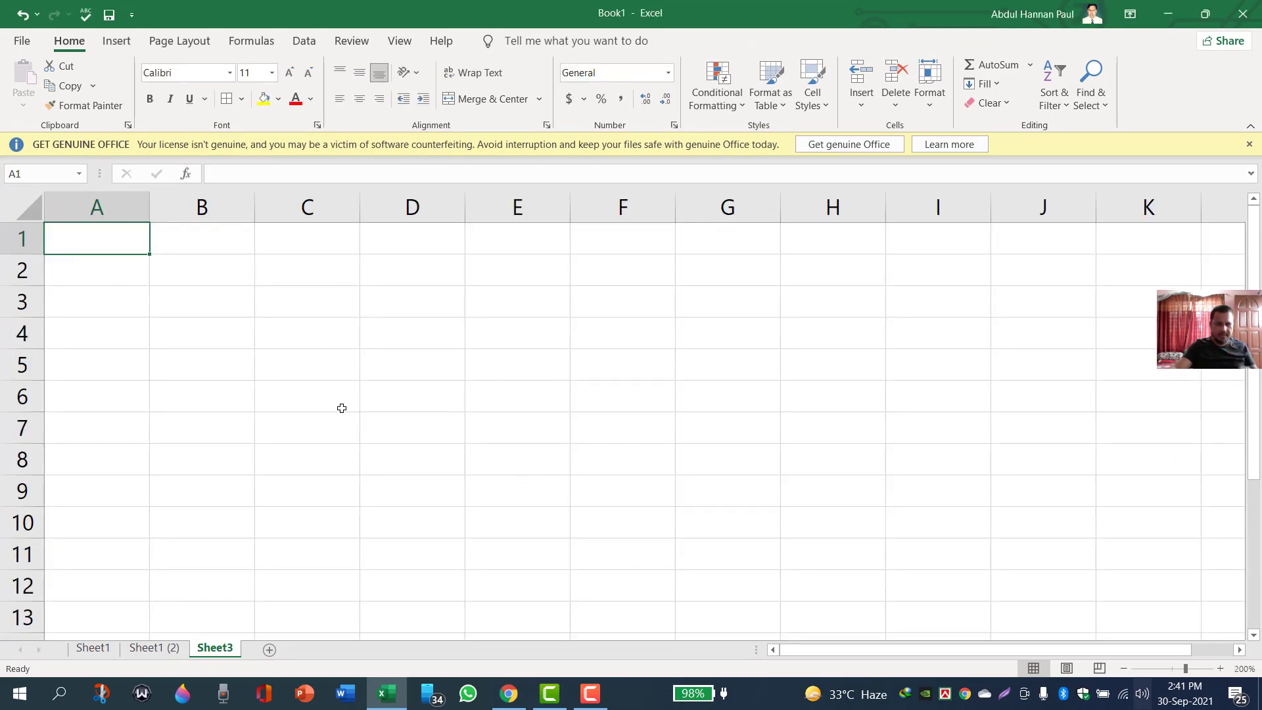
# - Enter the heading Demo in cell A1 and the amounts 1000 and 500 in A3 and A4
pyautogui.write('Demo')
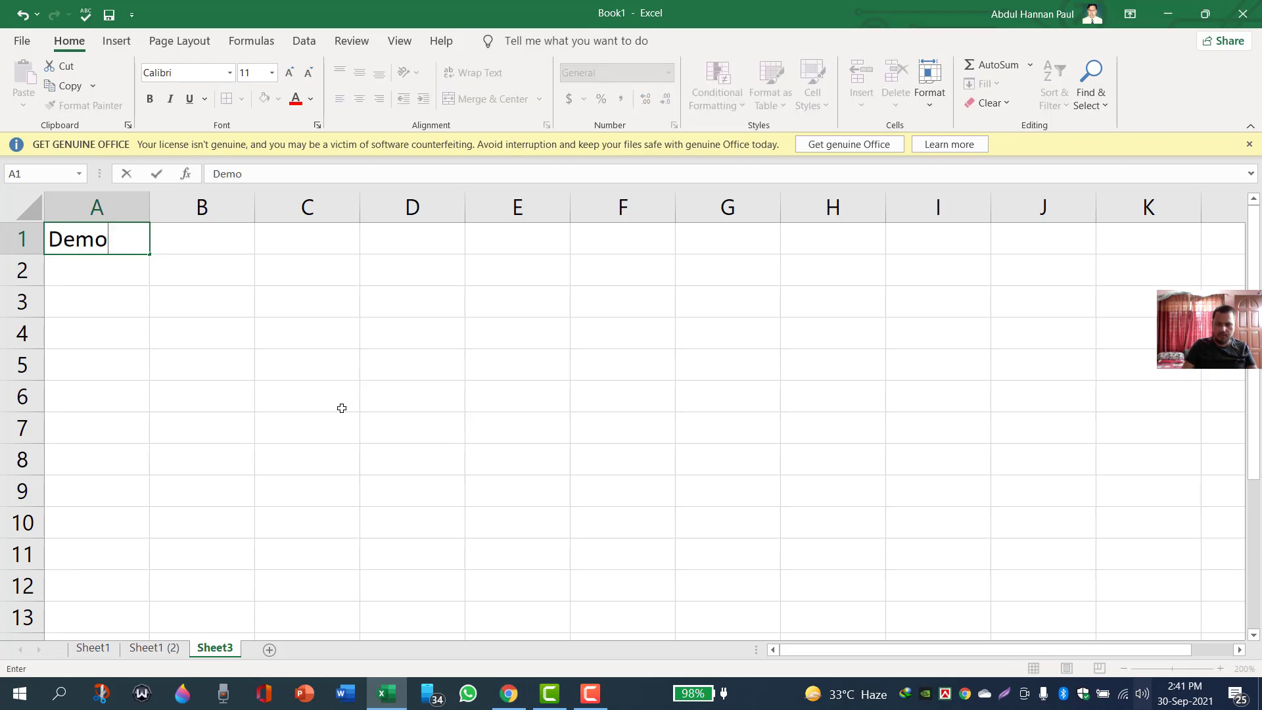
pyautogui.press('Return')
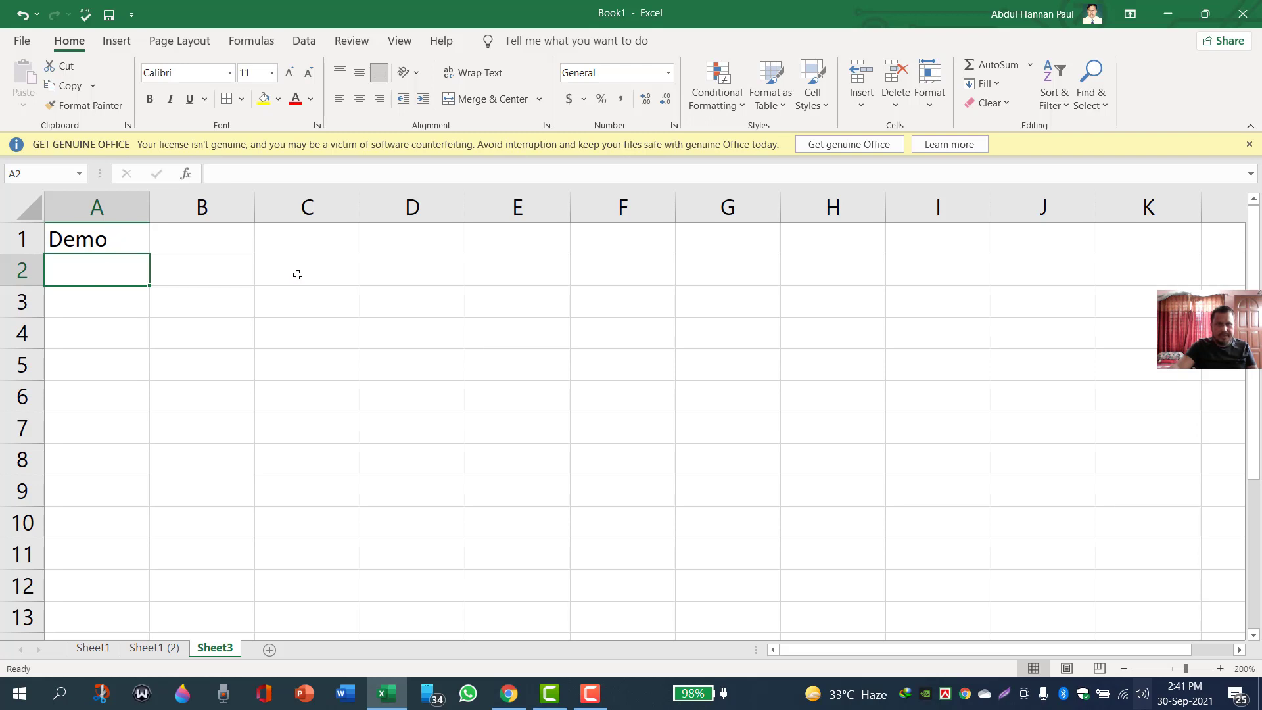
pyautogui.click(101, 303)
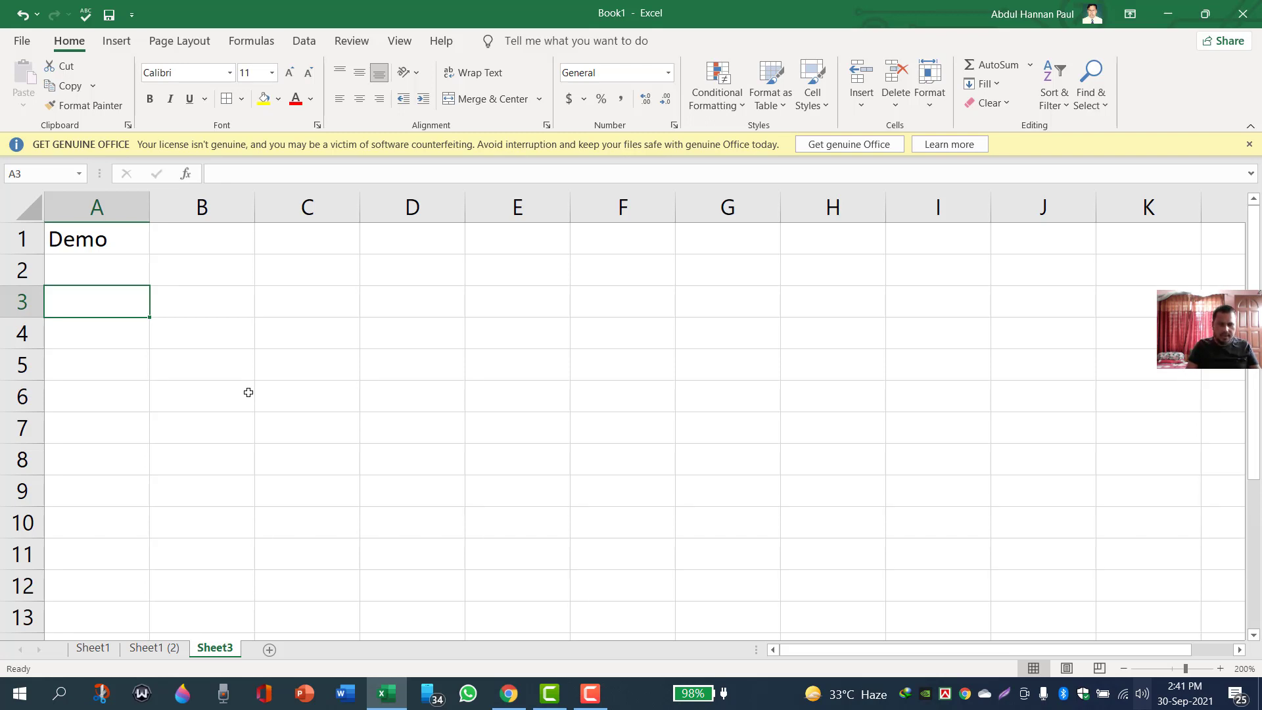
pyautogui.write('100')
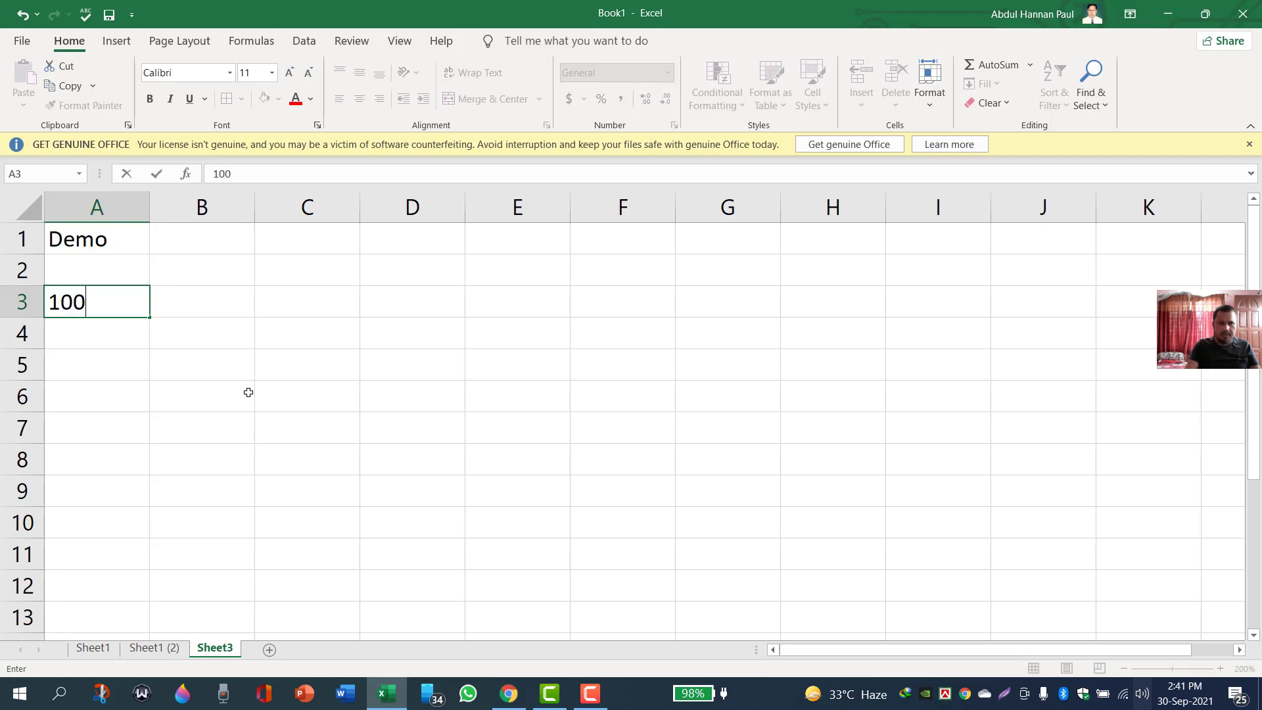
pyautogui.write('0')
pyautogui.press('Return')
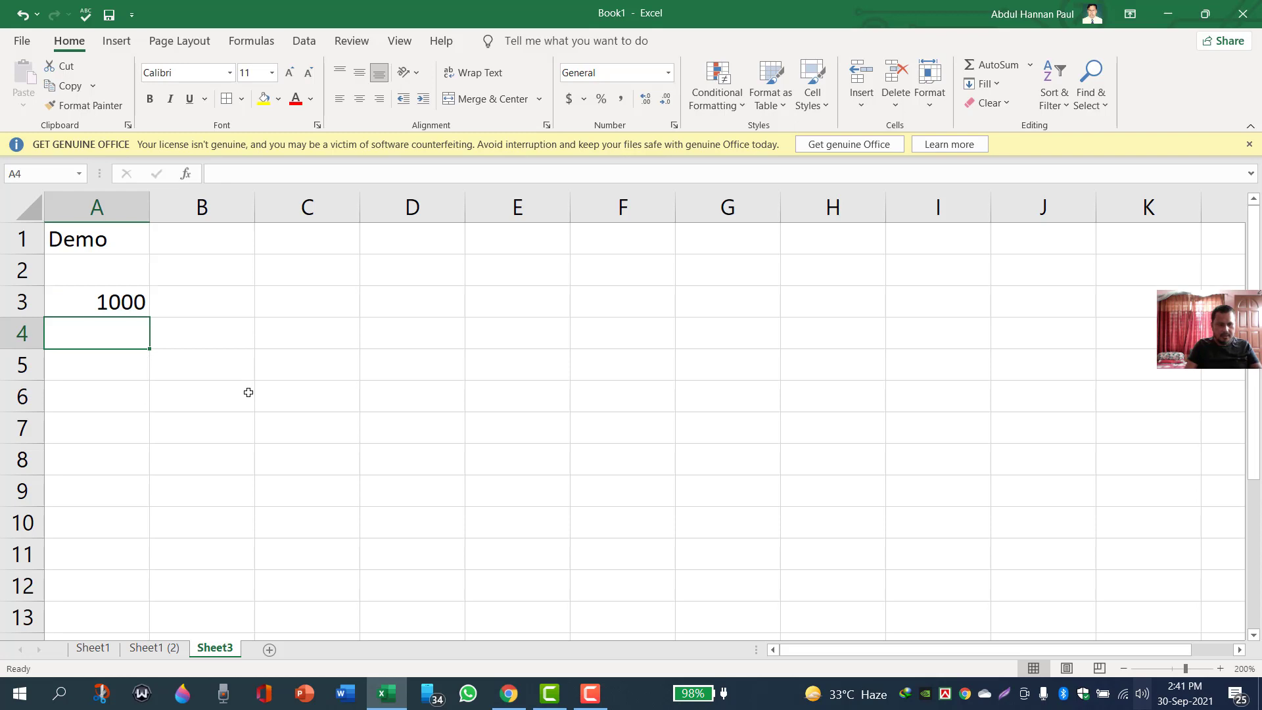
pyautogui.write('500')
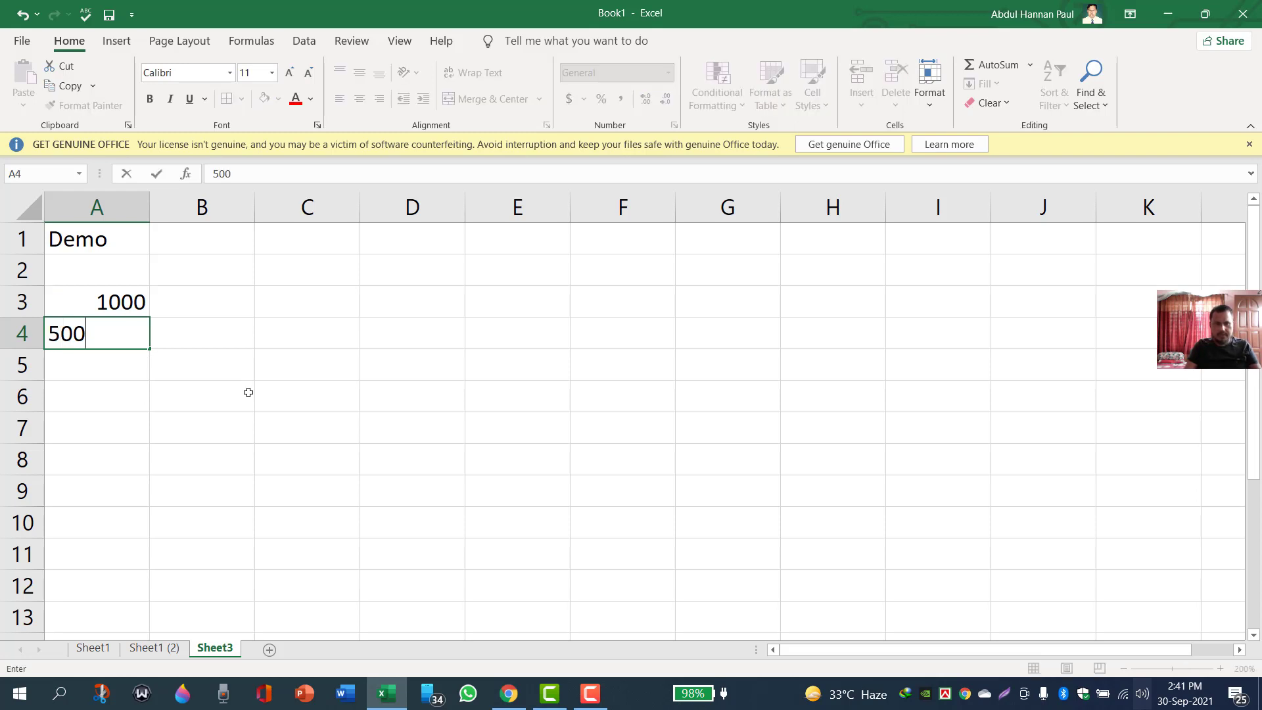
pyautogui.press('Return')
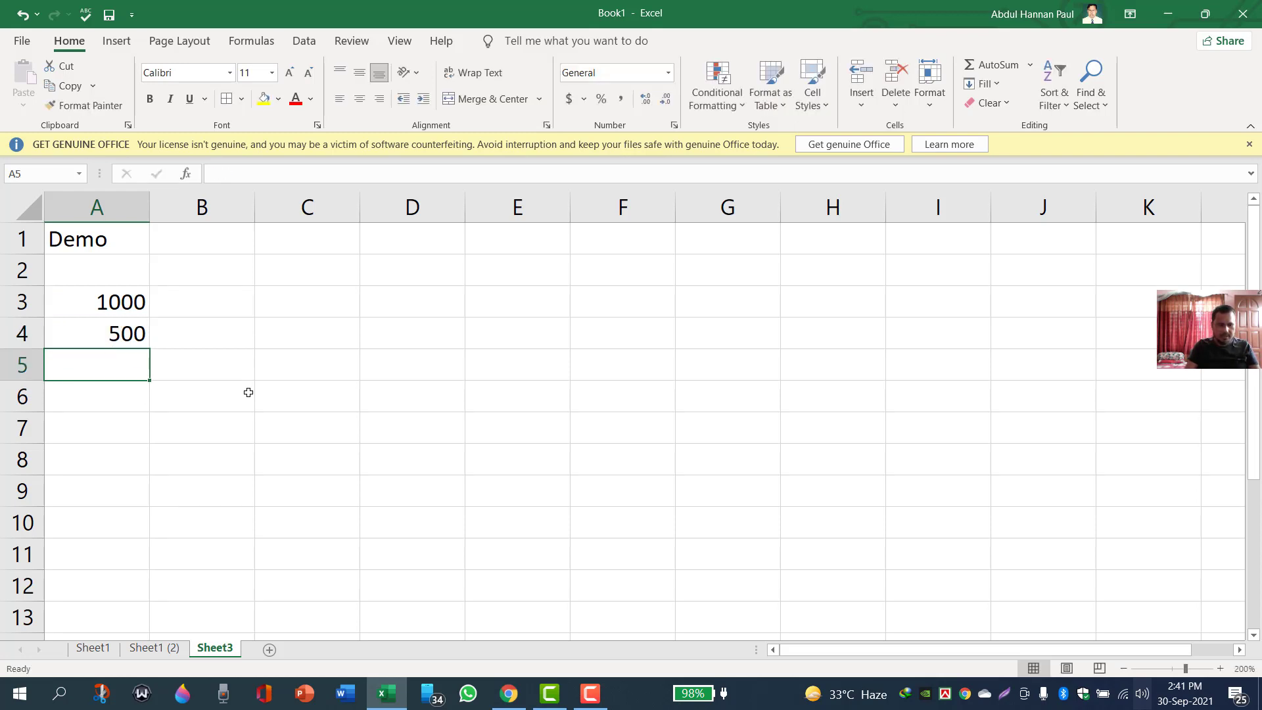
# - Continue the list of amounts with 200 in cell A5 and 100 in A6
pyautogui.write('100')
pyautogui.press('Return')
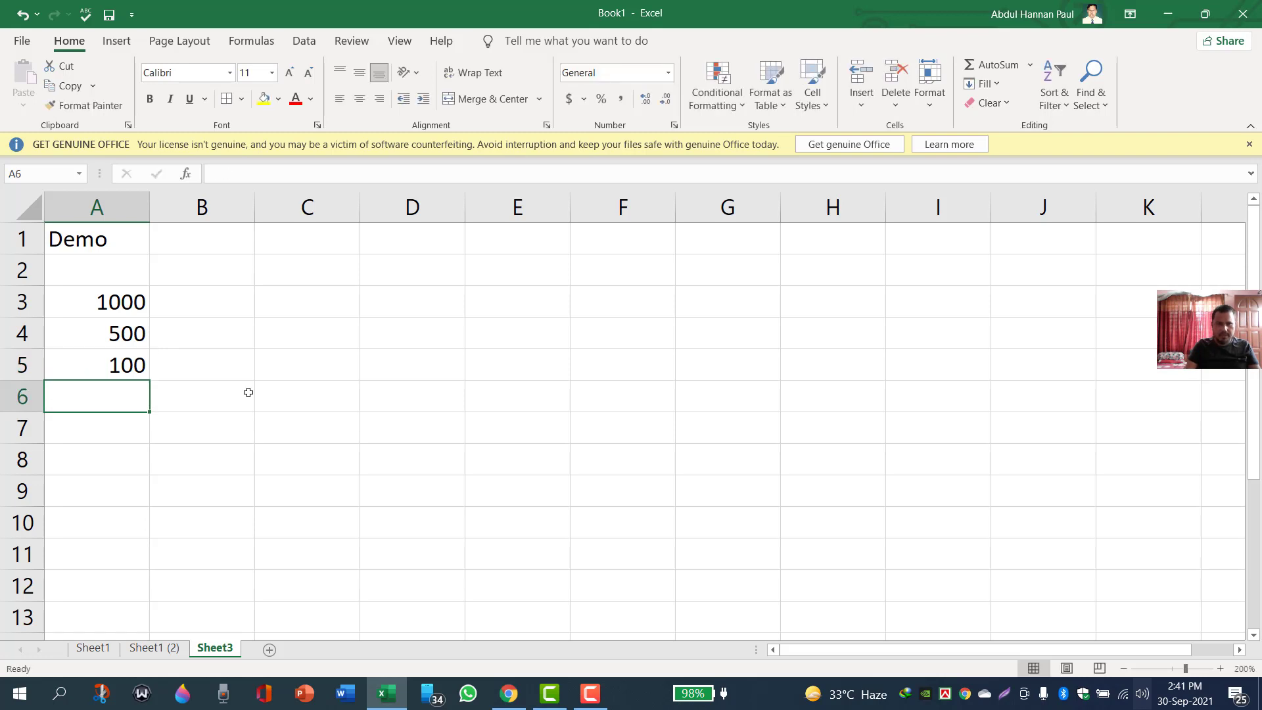
pyautogui.press('Up')
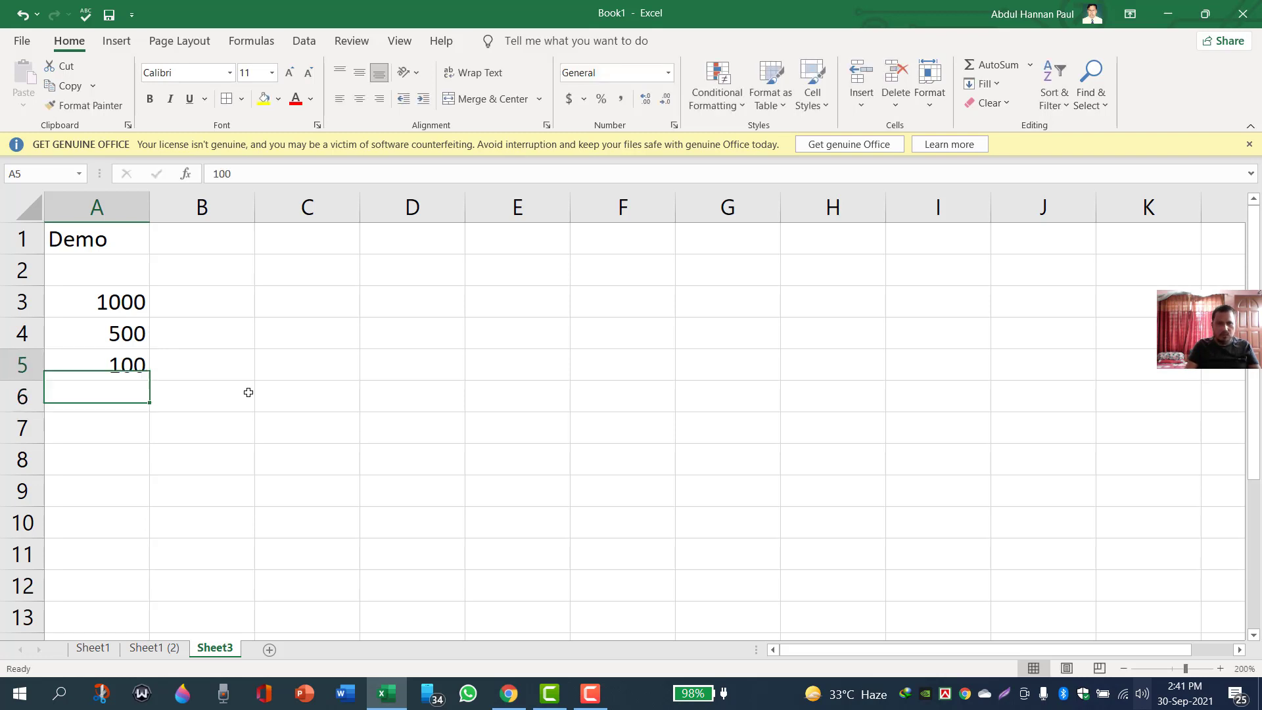
pyautogui.write('200')
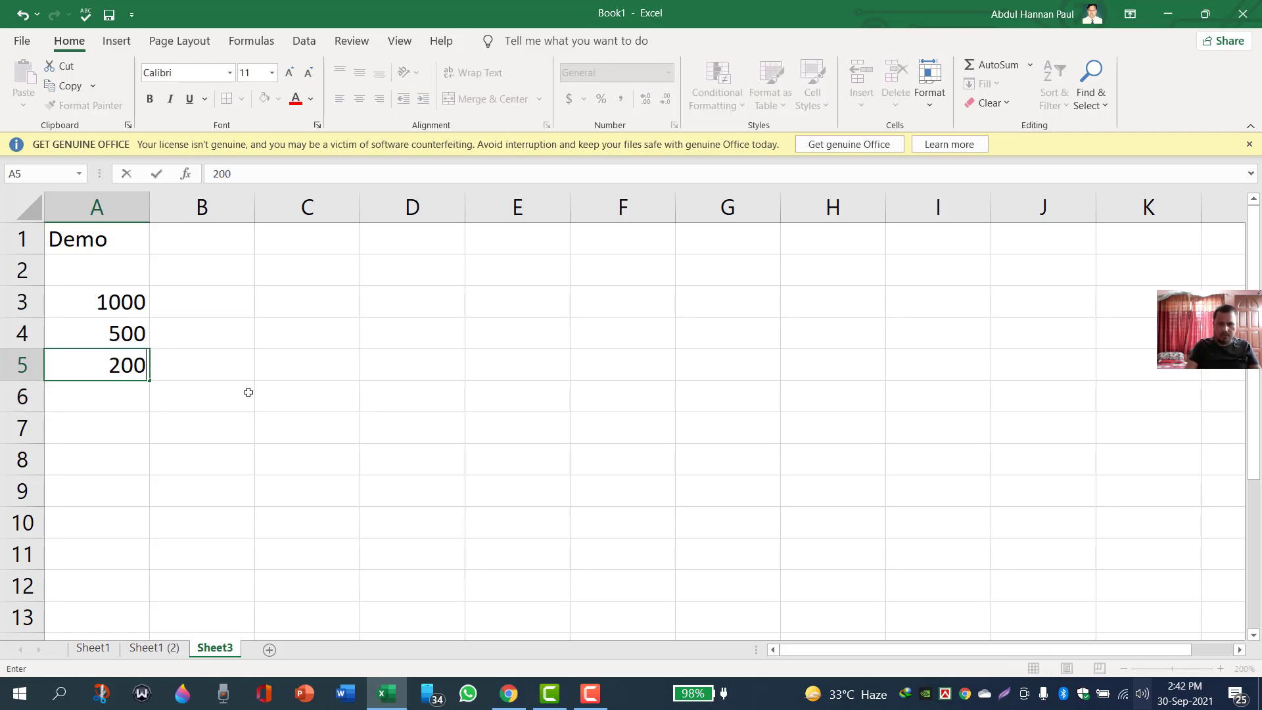
pyautogui.press('Return')
pyautogui.write('100')
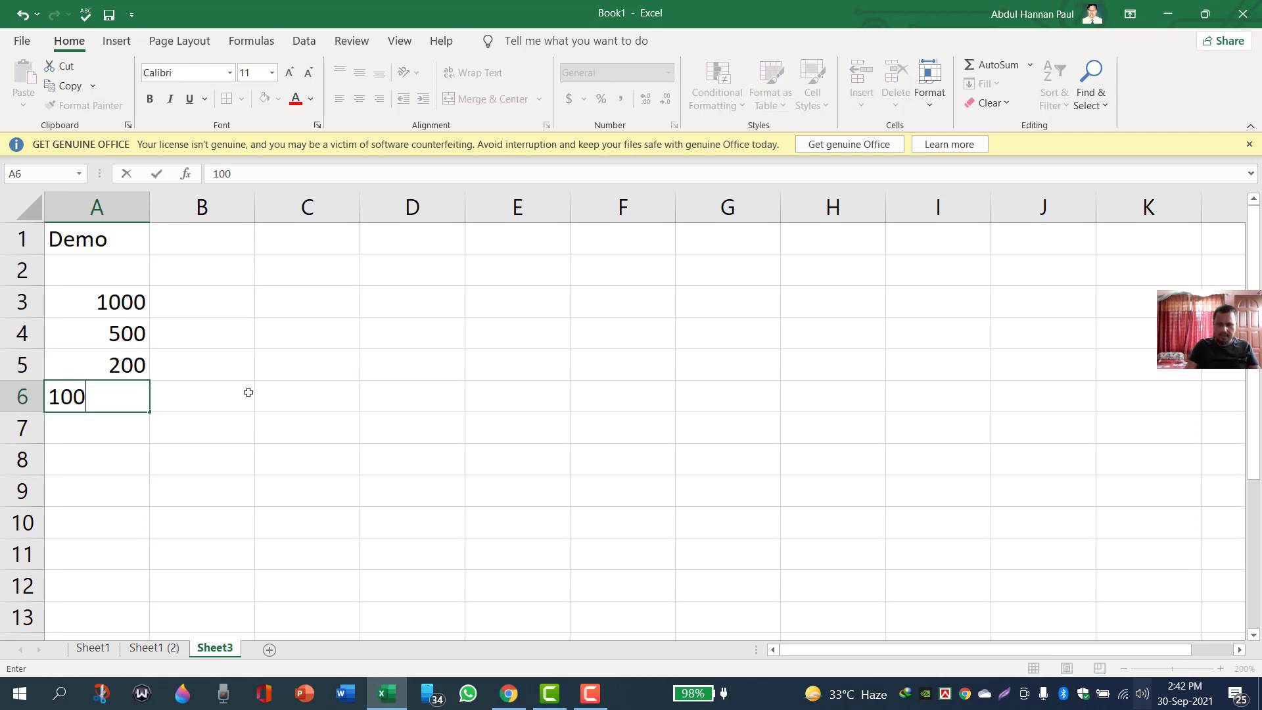
pyautogui.press('Return')
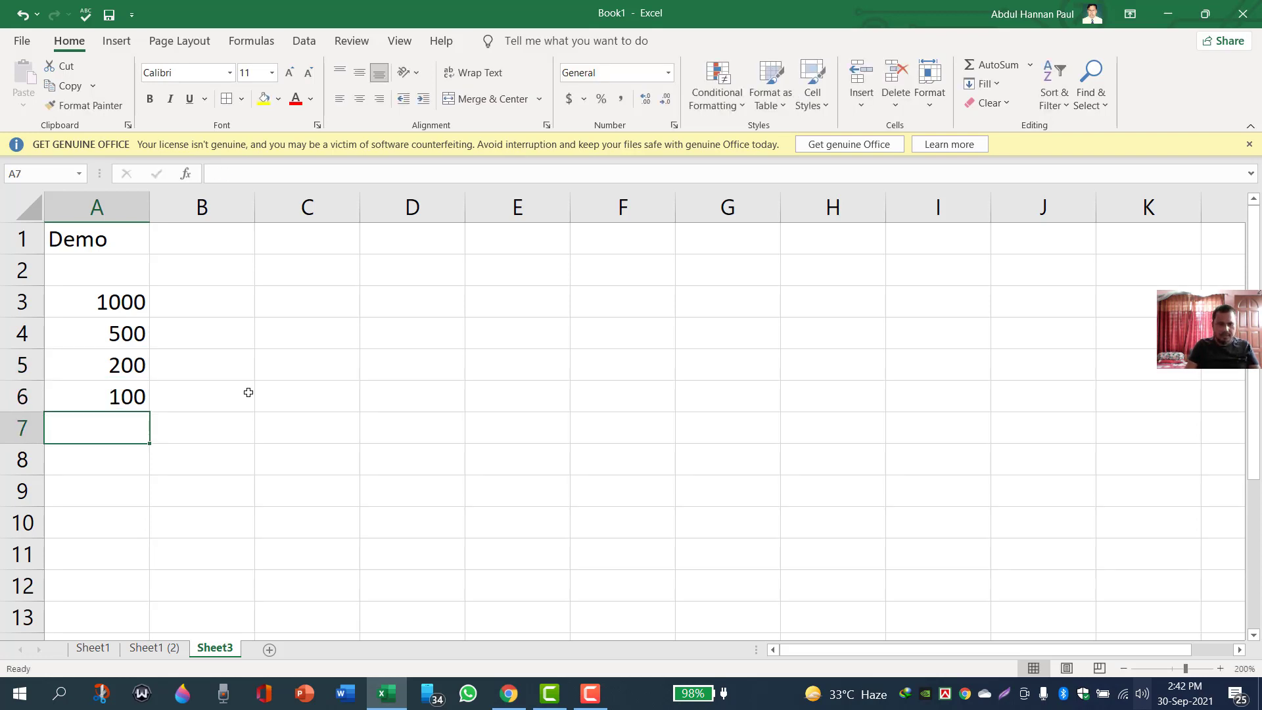
# - Complete the list of amounts with 50, 20, 10, 5, 2 and 1 in cells A7 to A12
pyautogui.write('50')
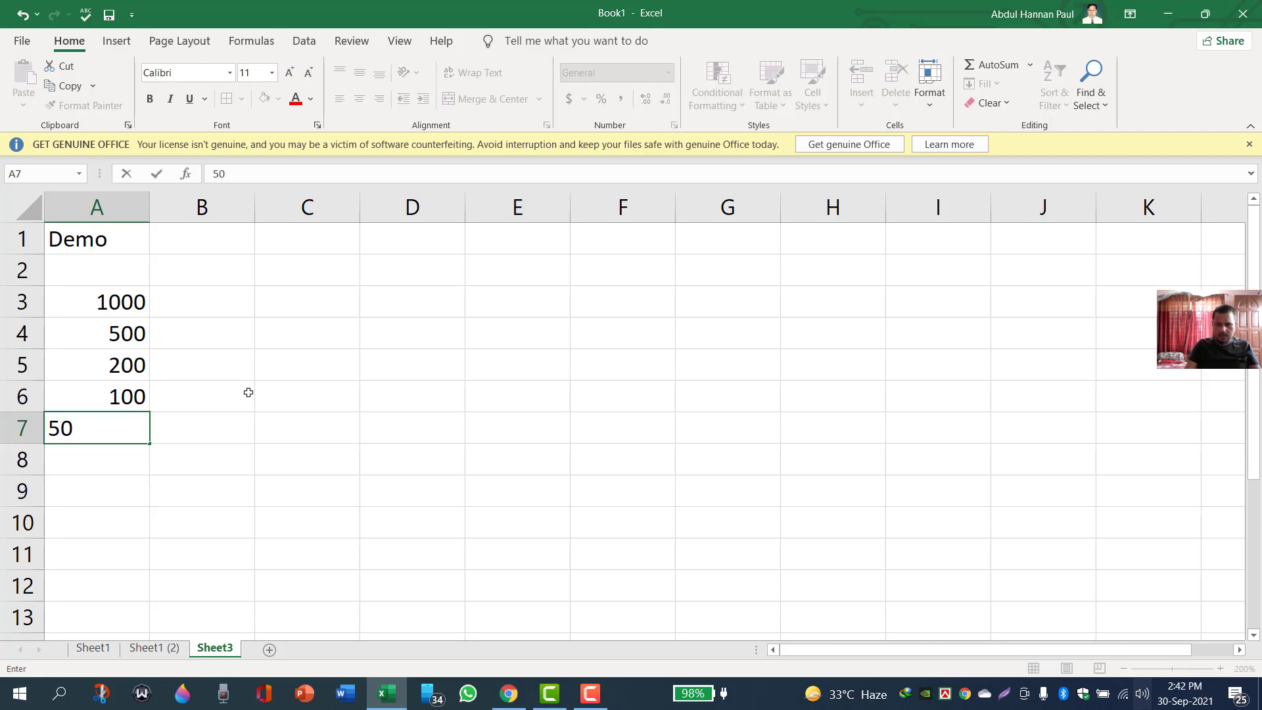
pyautogui.press('Return')
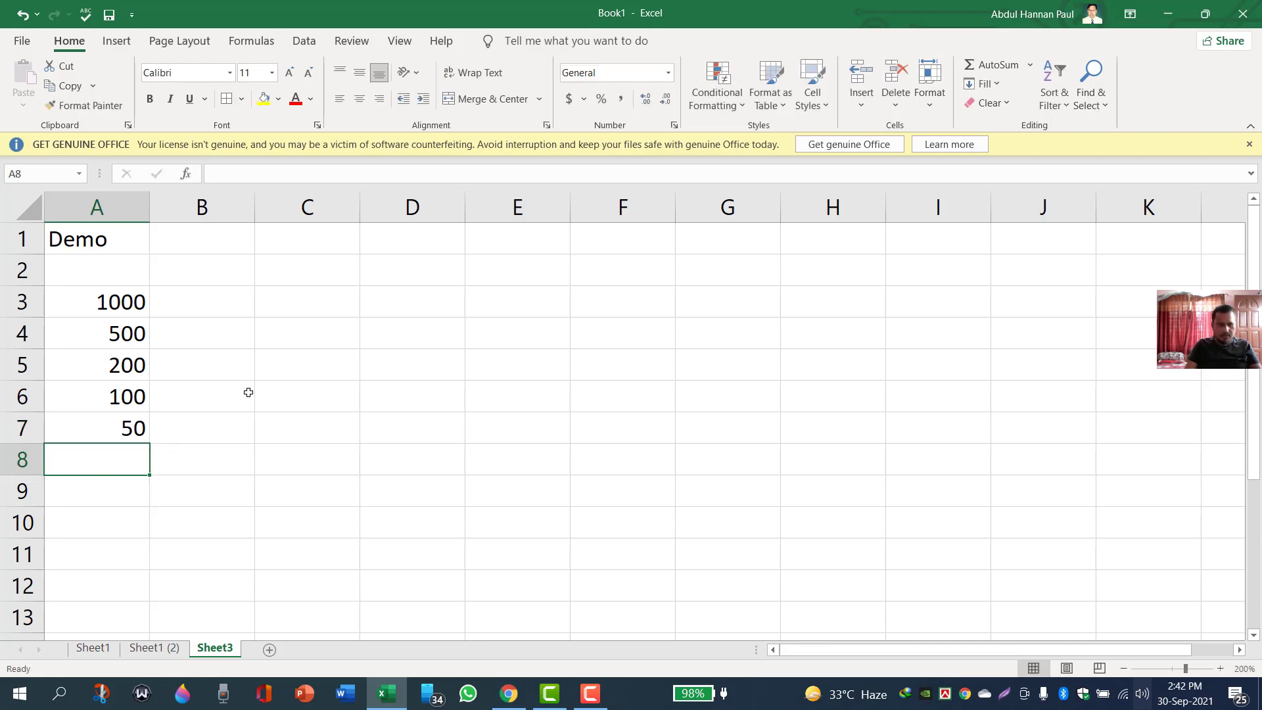
pyautogui.write('20')
pyautogui.press('Return')
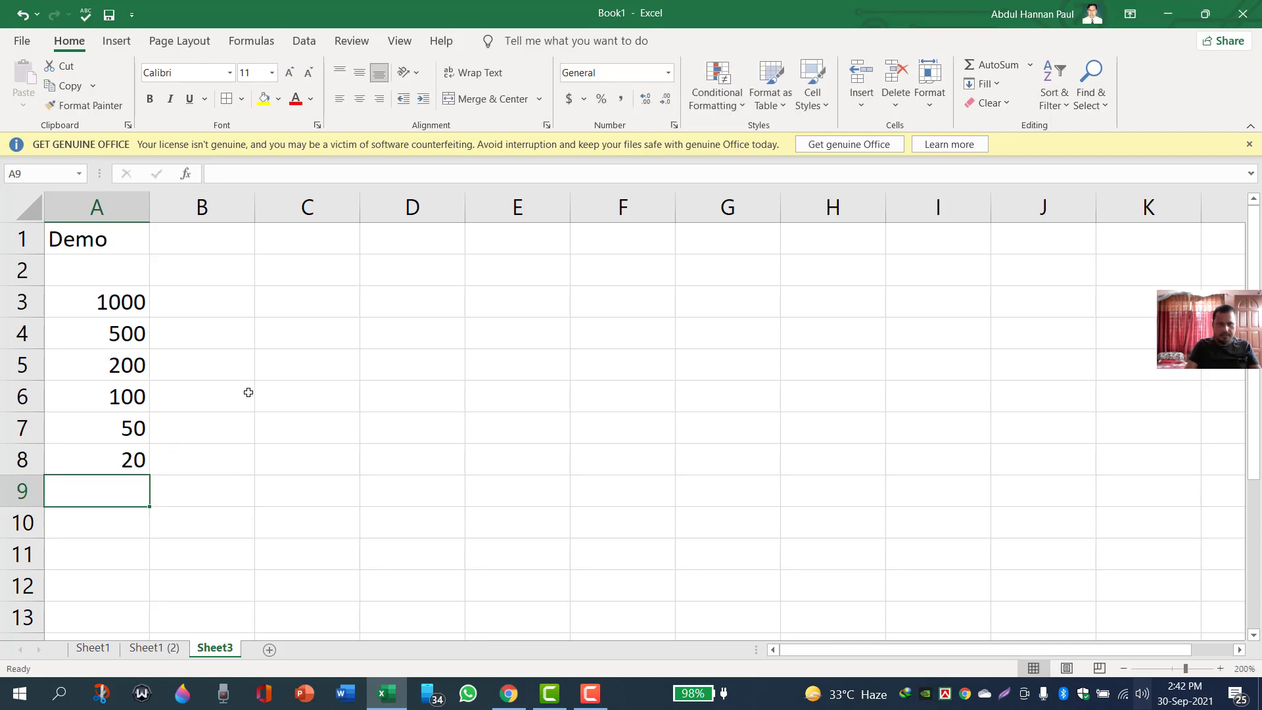
pyautogui.write('10')
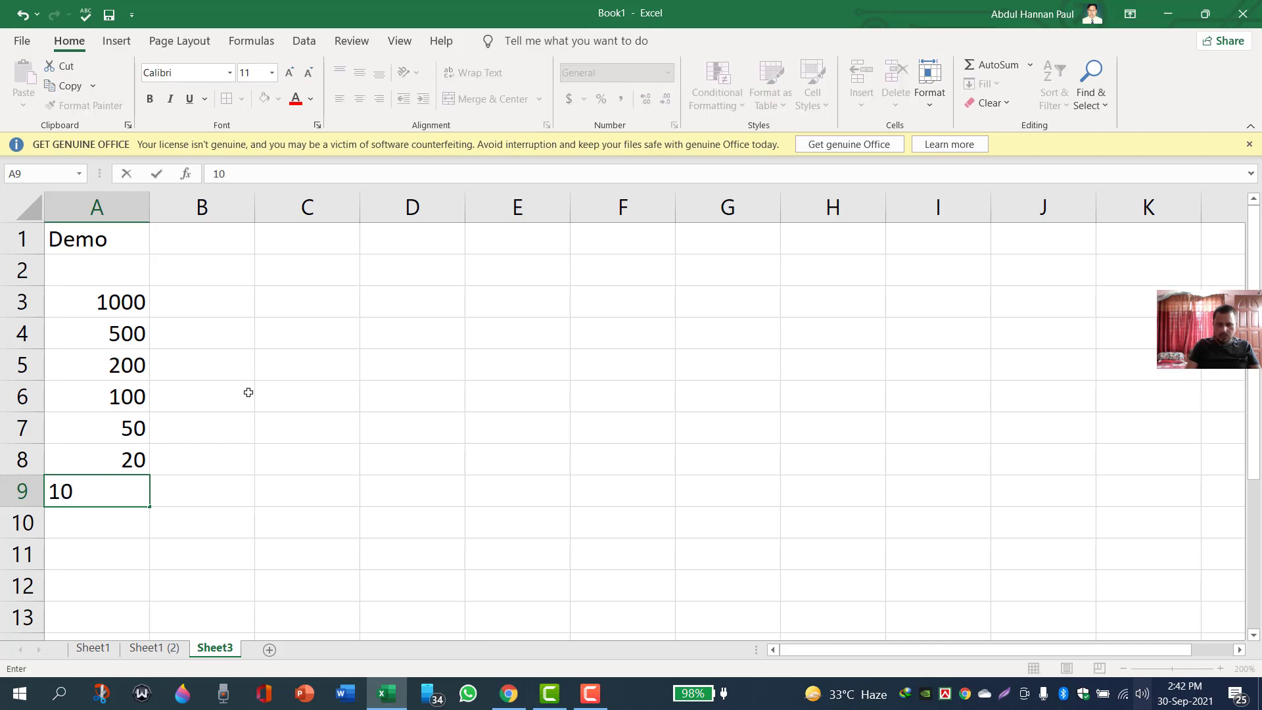
pyautogui.press('Return')
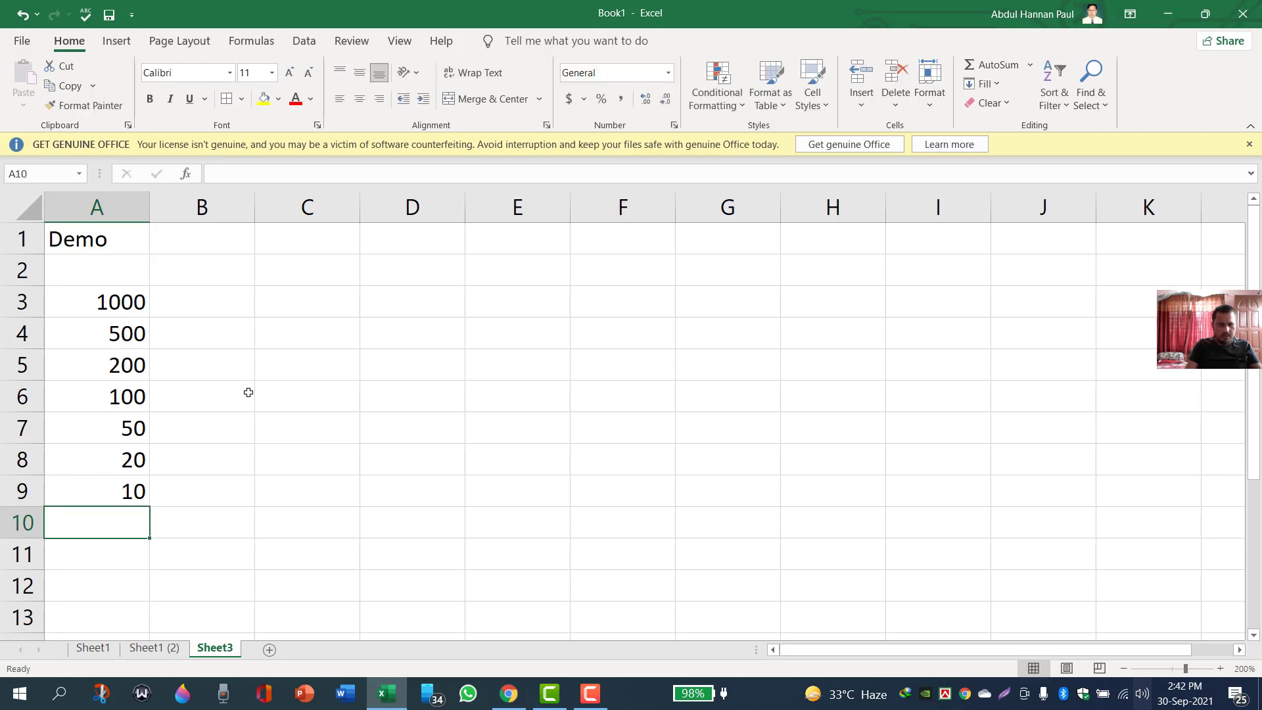
pyautogui.write('5')
pyautogui.press('Return')
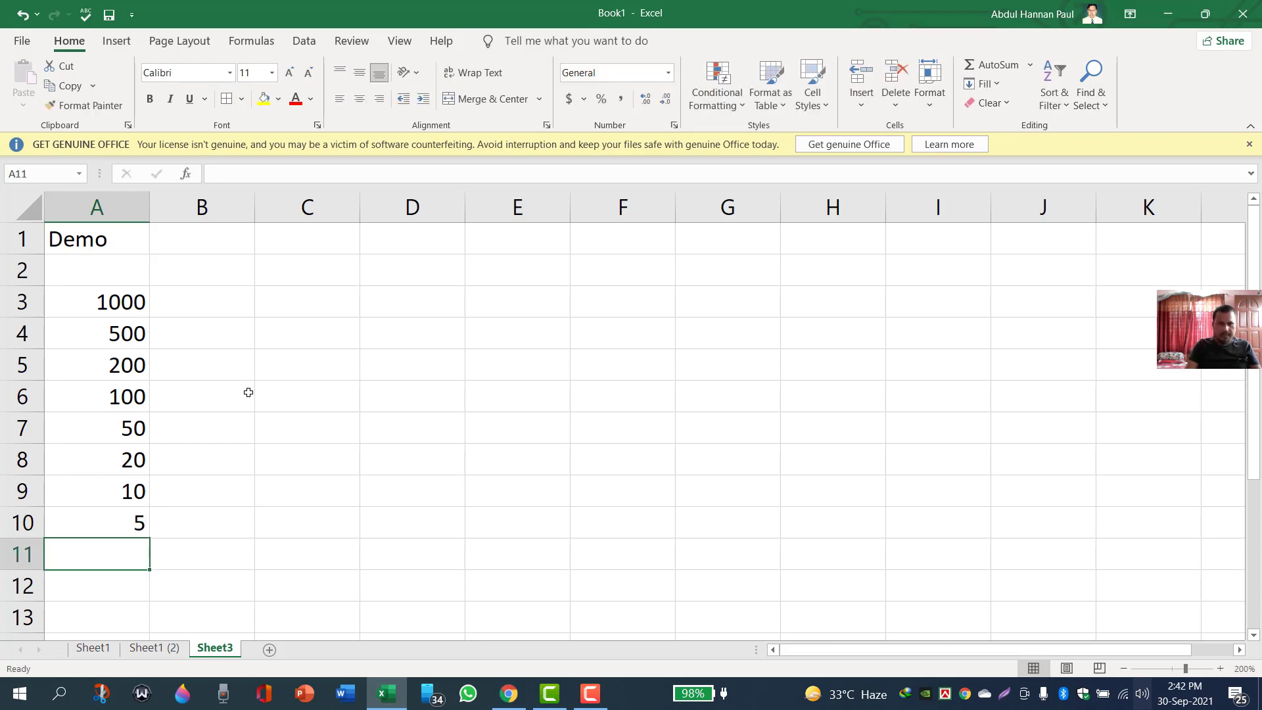
pyautogui.write('2')
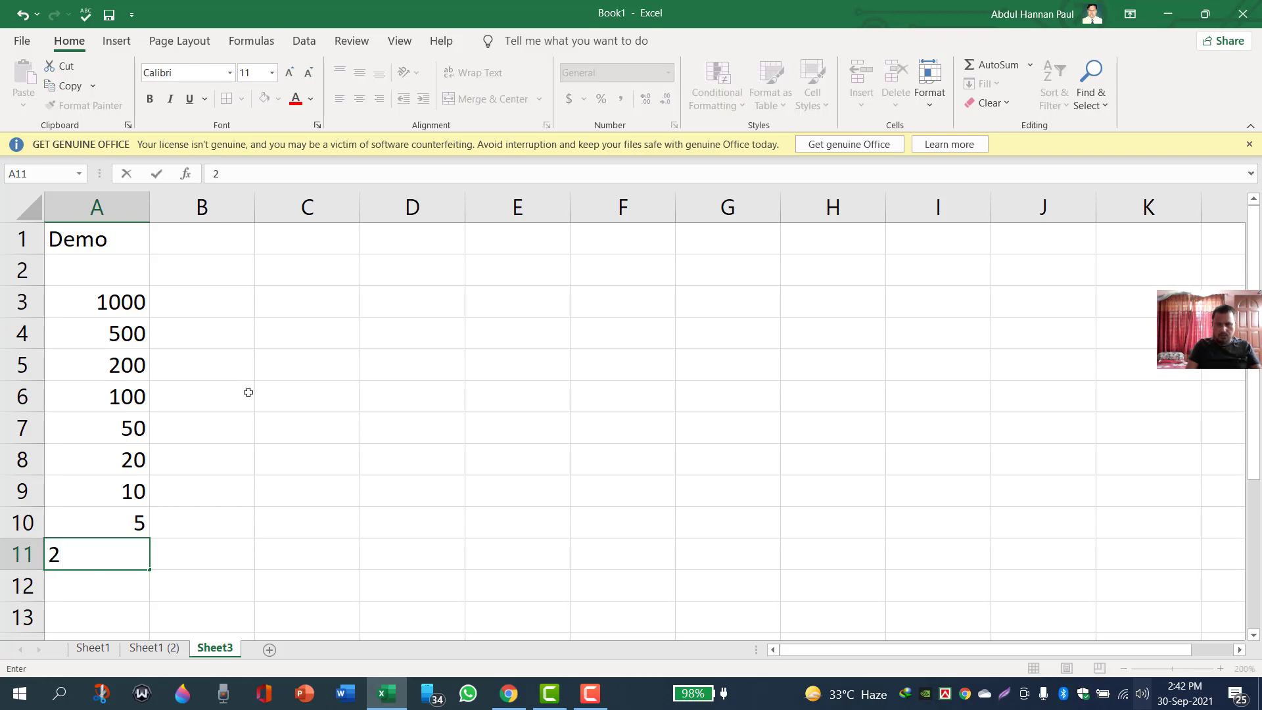
pyautogui.press('Return')
pyautogui.write('1')
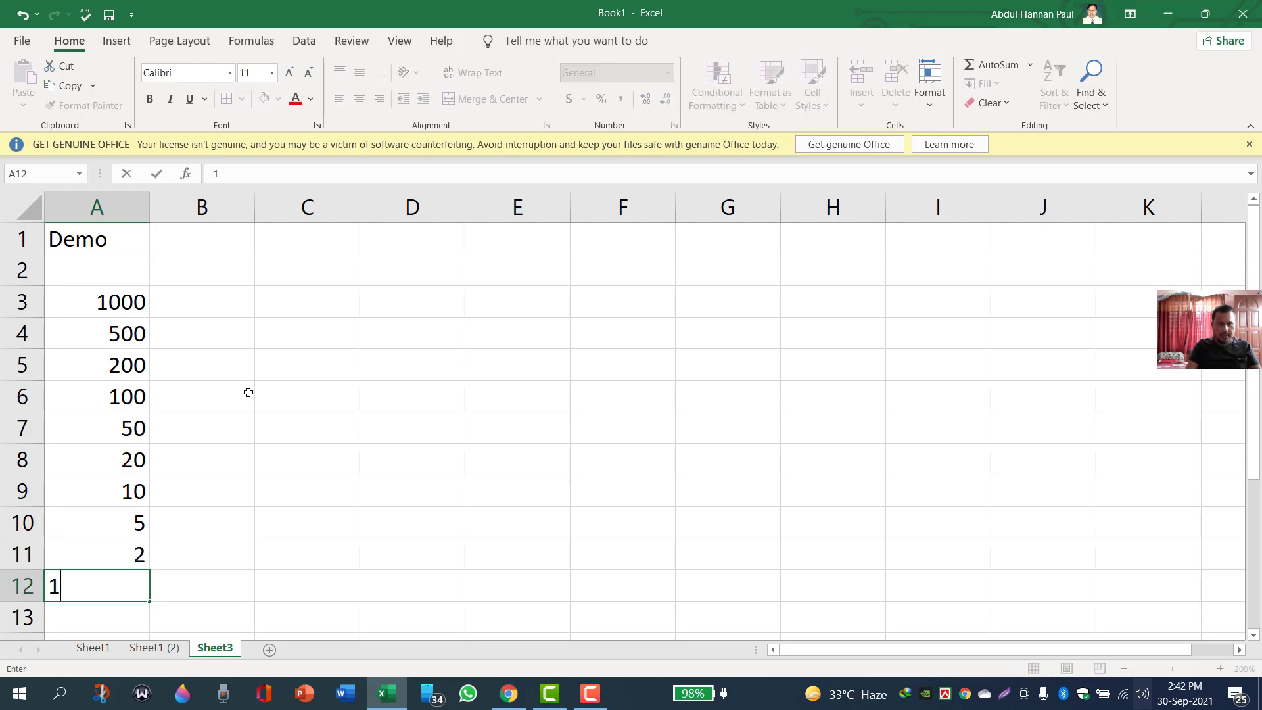
pyautogui.press('Return')
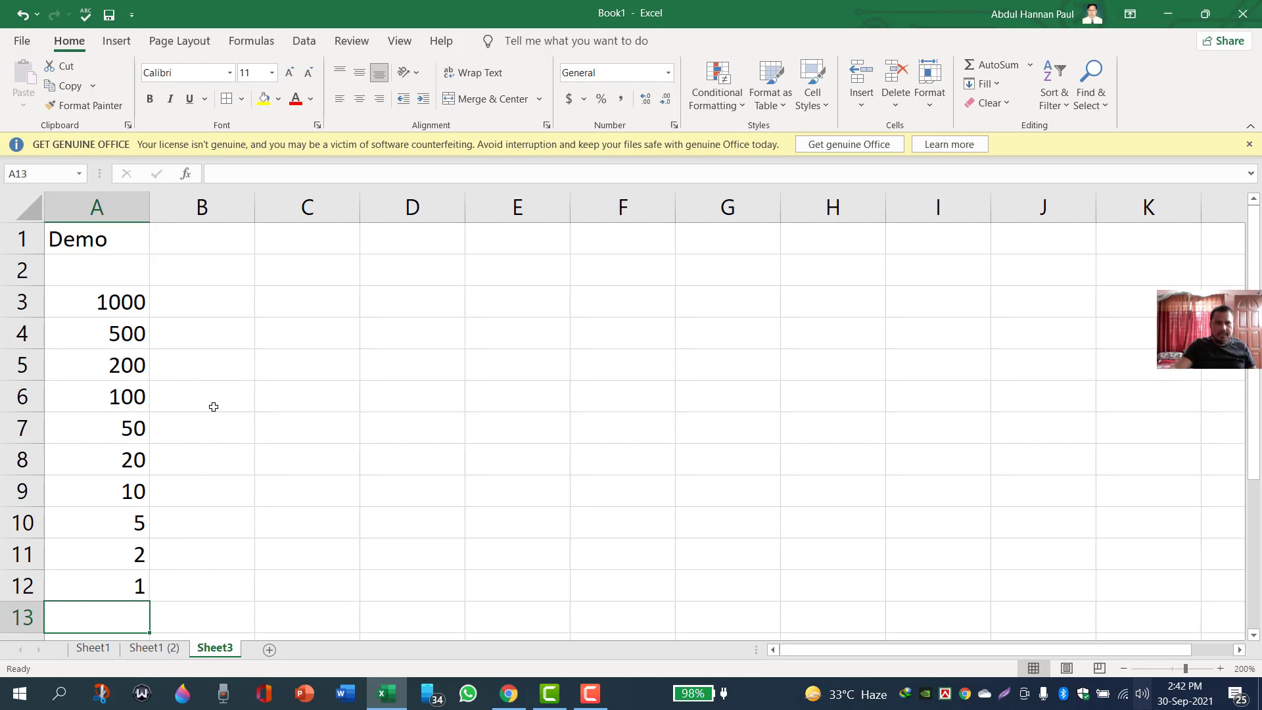
# - Enter X in cell B3 beside the amount 1000
pyautogui.click(186, 301)
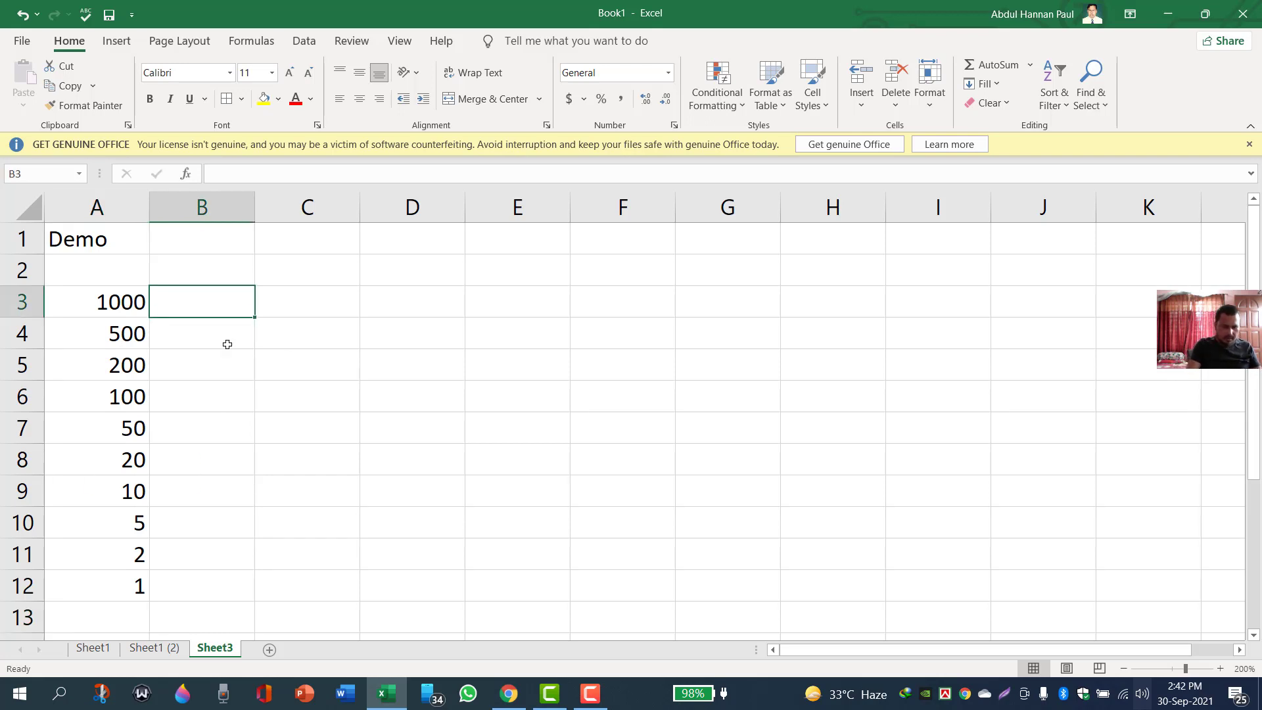
pyautogui.write('X')
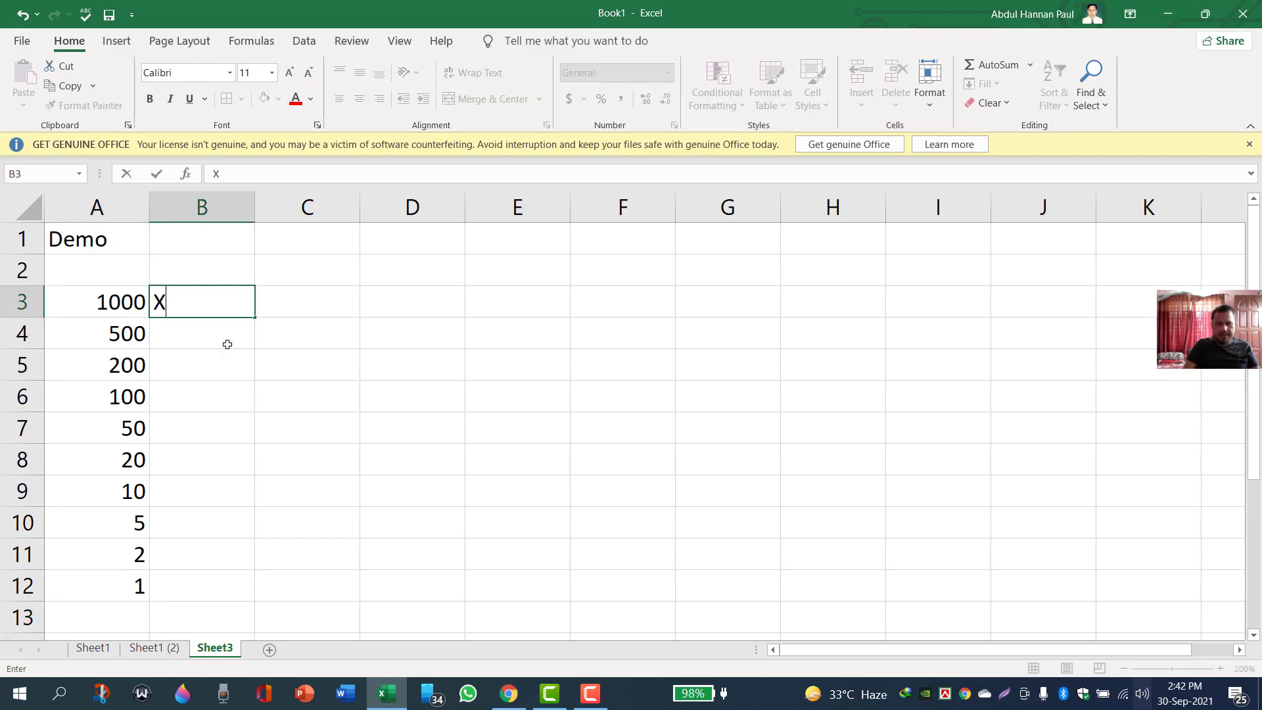
pyautogui.press('Return')
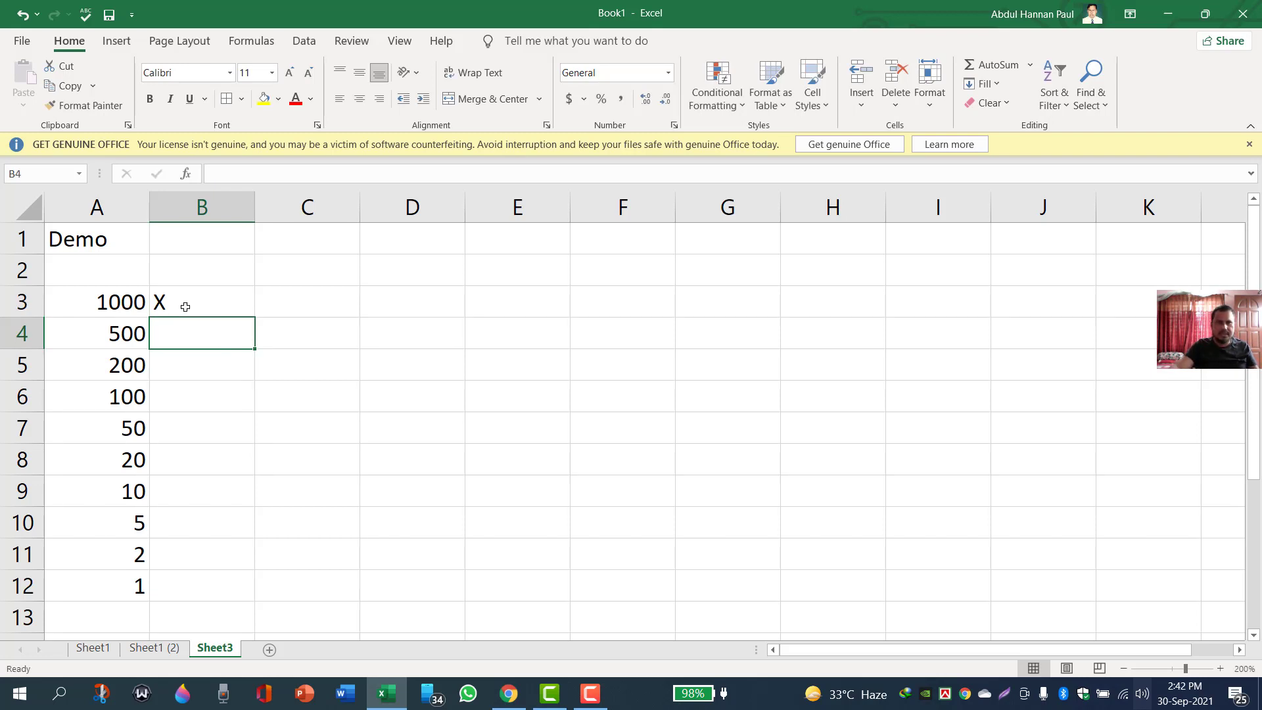
# - Resize column B by hand and AutoFit its width to the X it contains
pyautogui.click(284, 301)
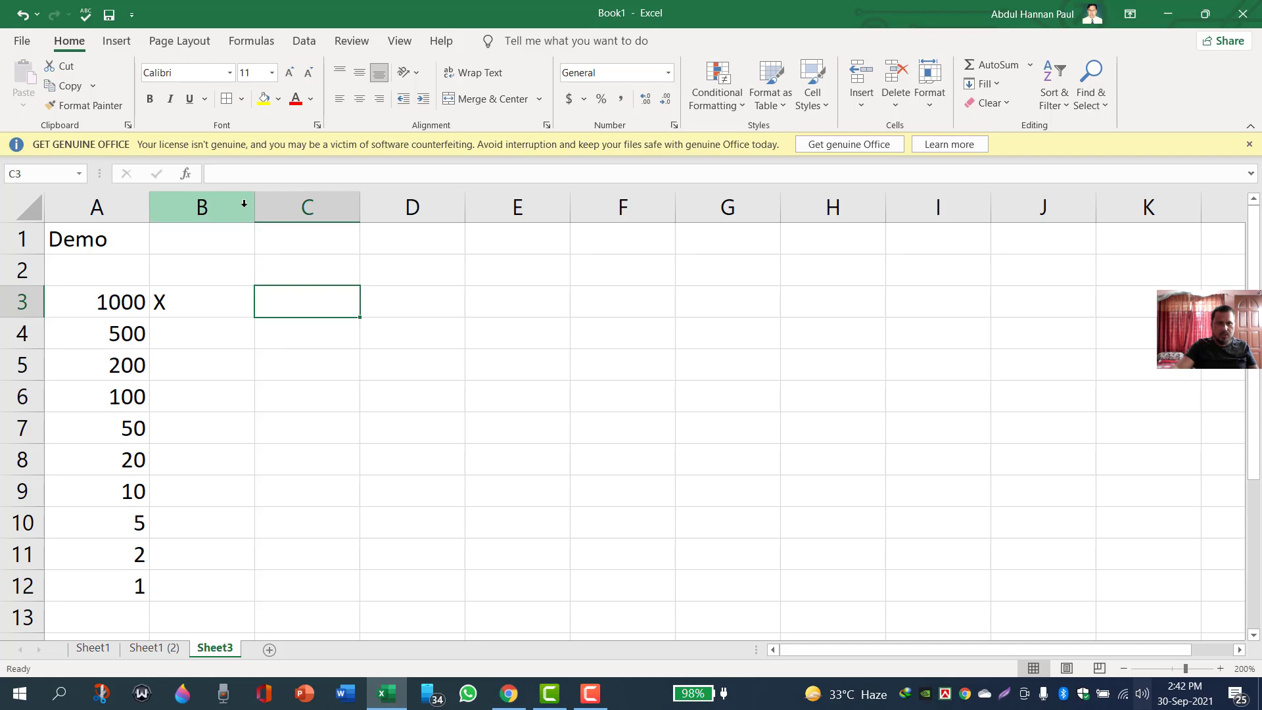
pyautogui.moveTo(252, 205); pyautogui.dragTo(174, 212)
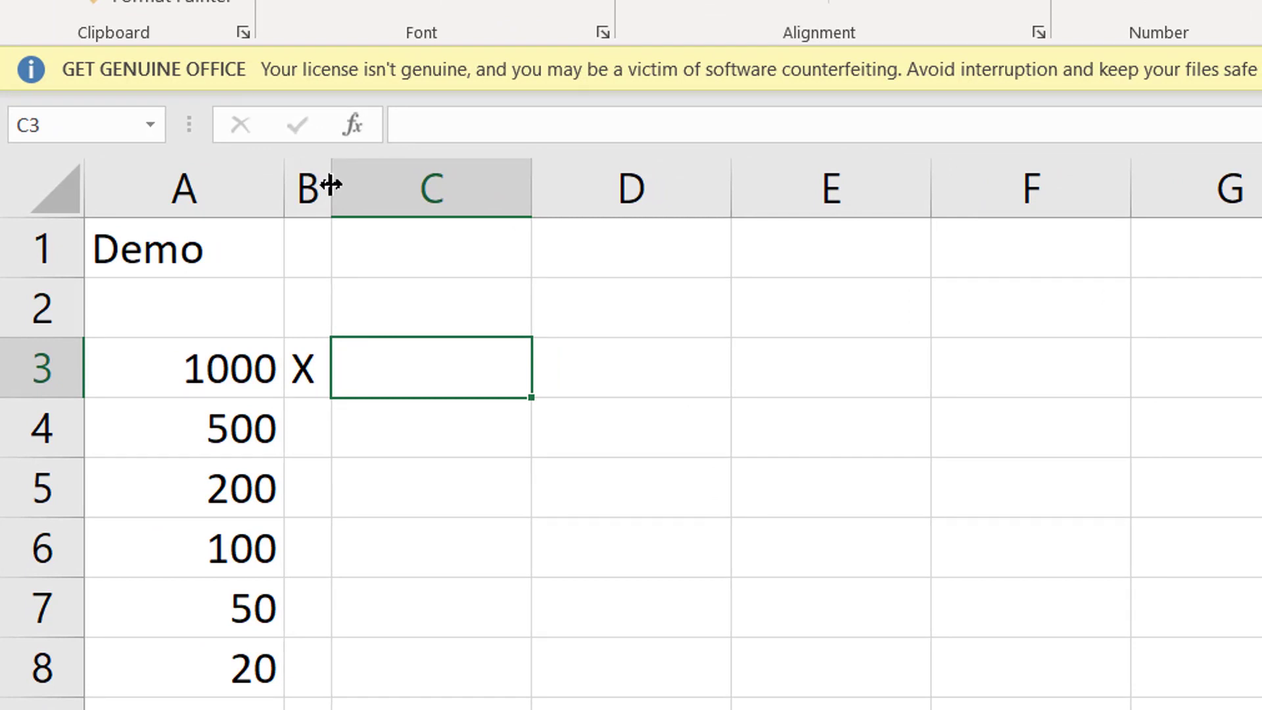
pyautogui.moveTo(331, 184); pyautogui.dragTo(365, 188)
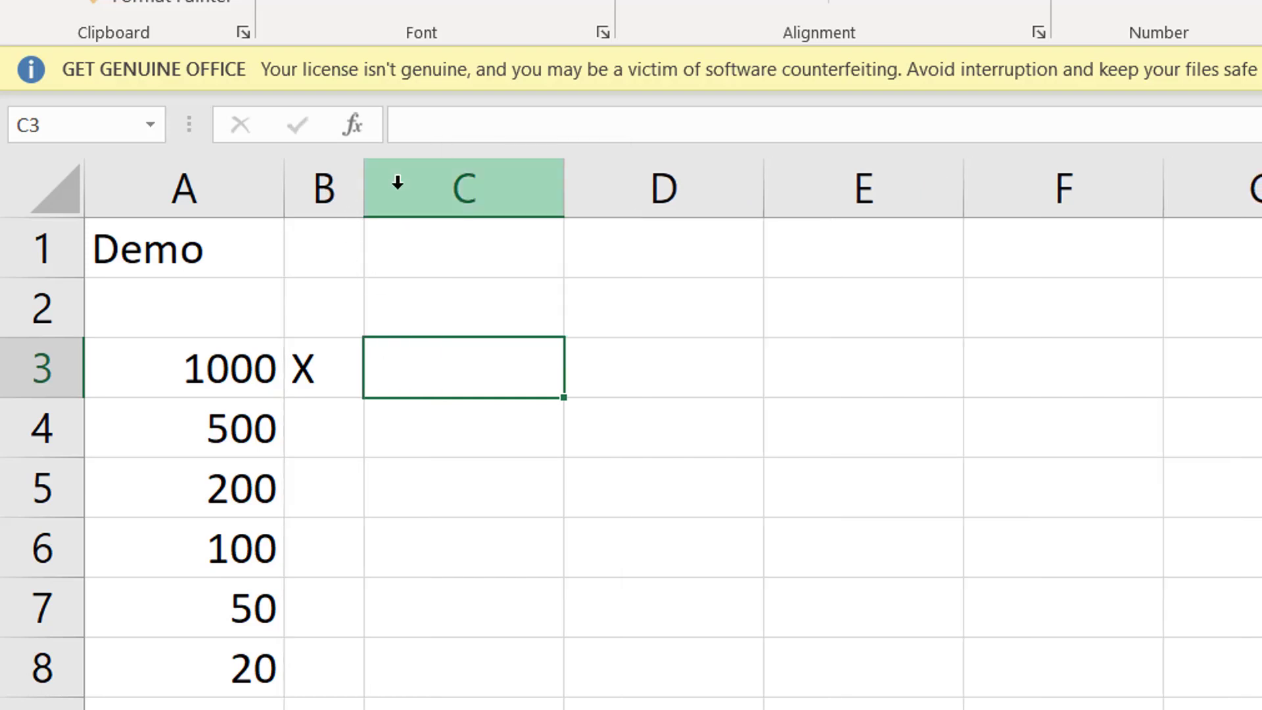
pyautogui.doubleClick(359, 187)
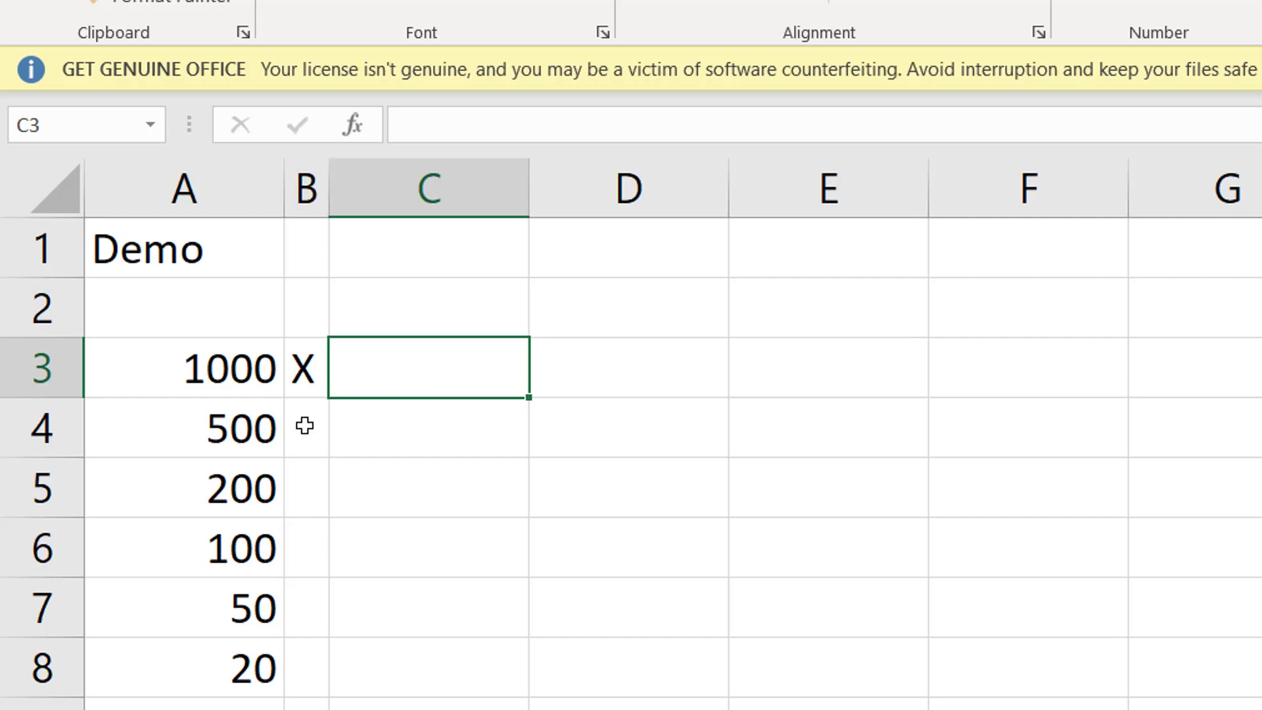
# - Replace the content of cell B3 with the longer sample text dasdfadfad
pyautogui.click(307, 370)
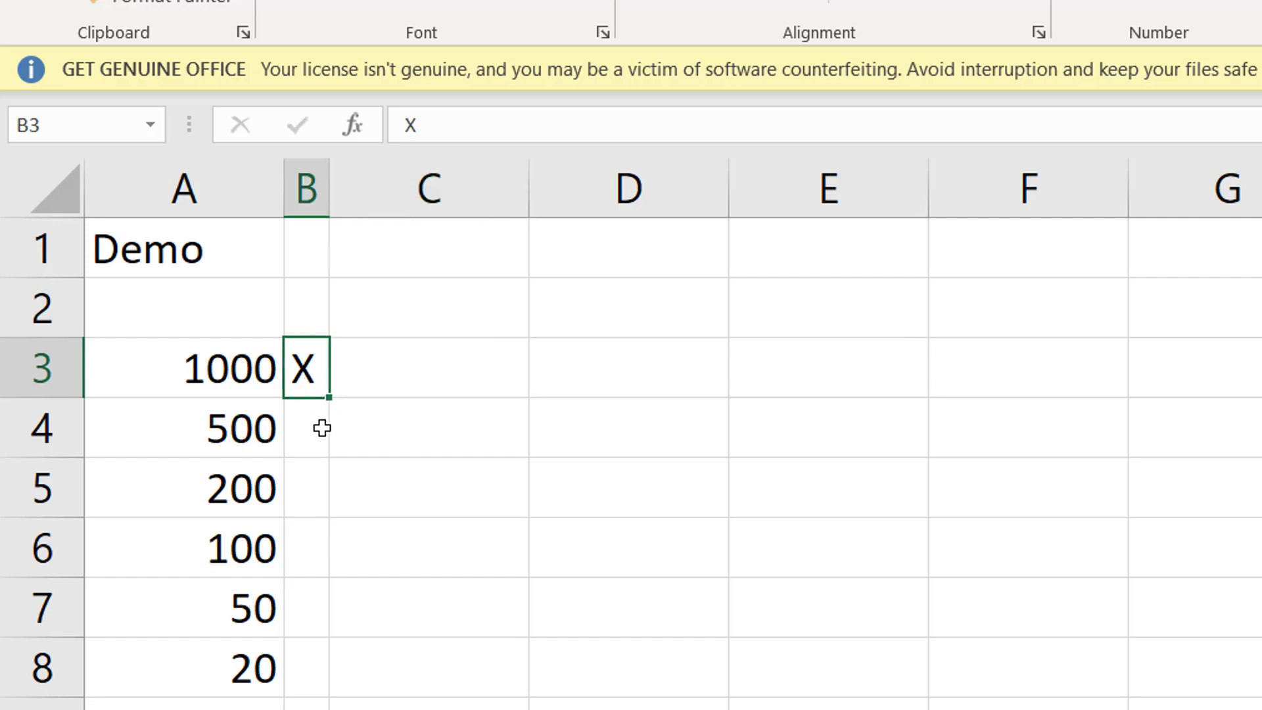
pyautogui.write('dasdfadfad')
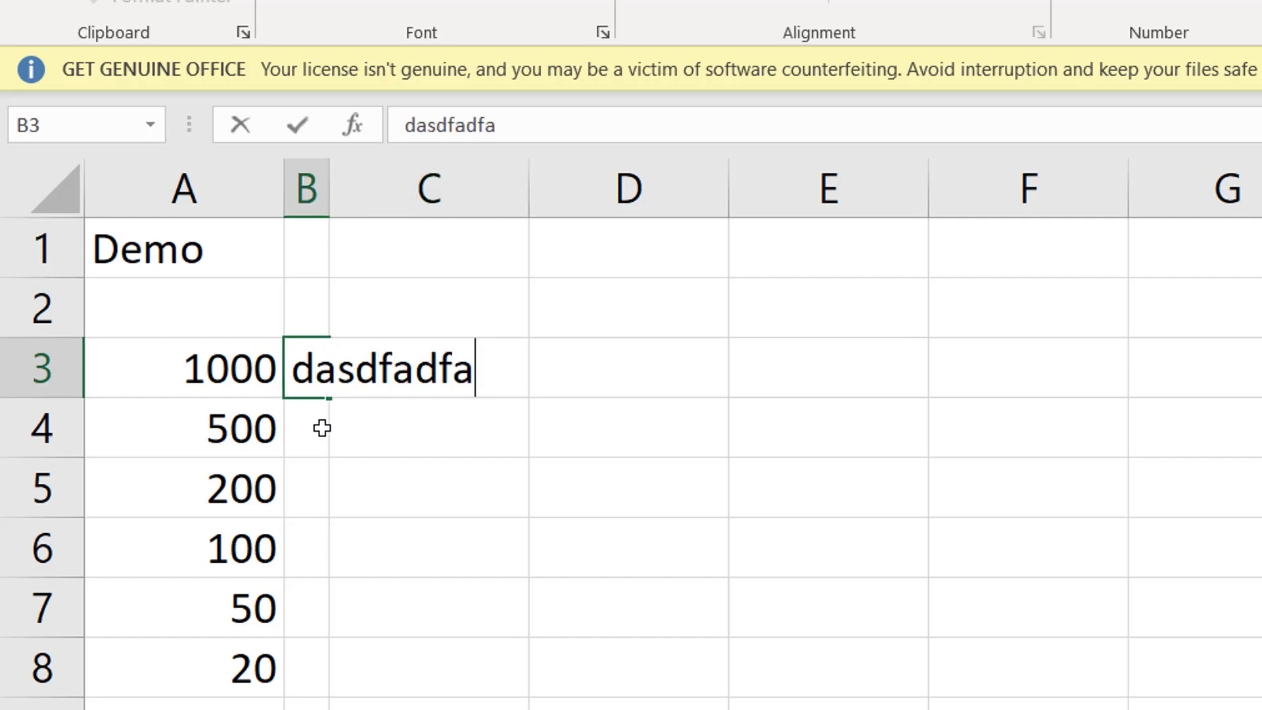
pyautogui.click(369, 496)
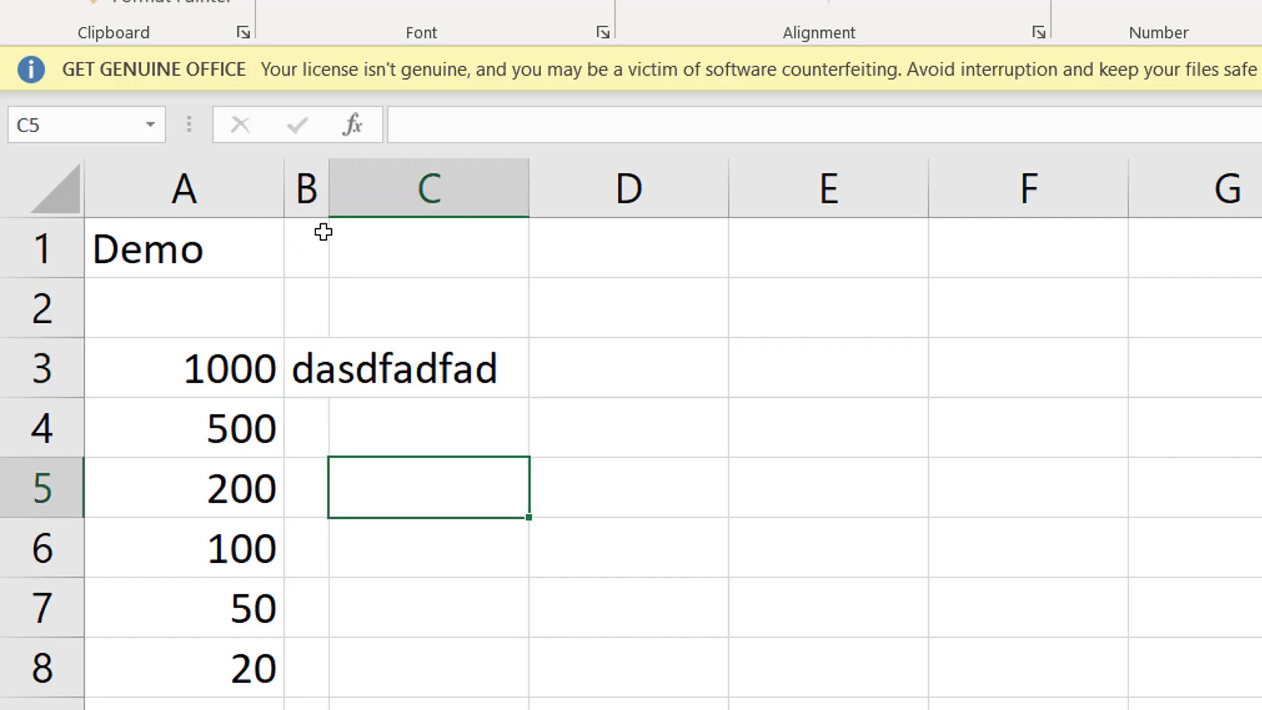
# - AutoFit column B to its content, both for the long text in B3 and after replacing that text with X
pyautogui.doubleClick(331, 187)
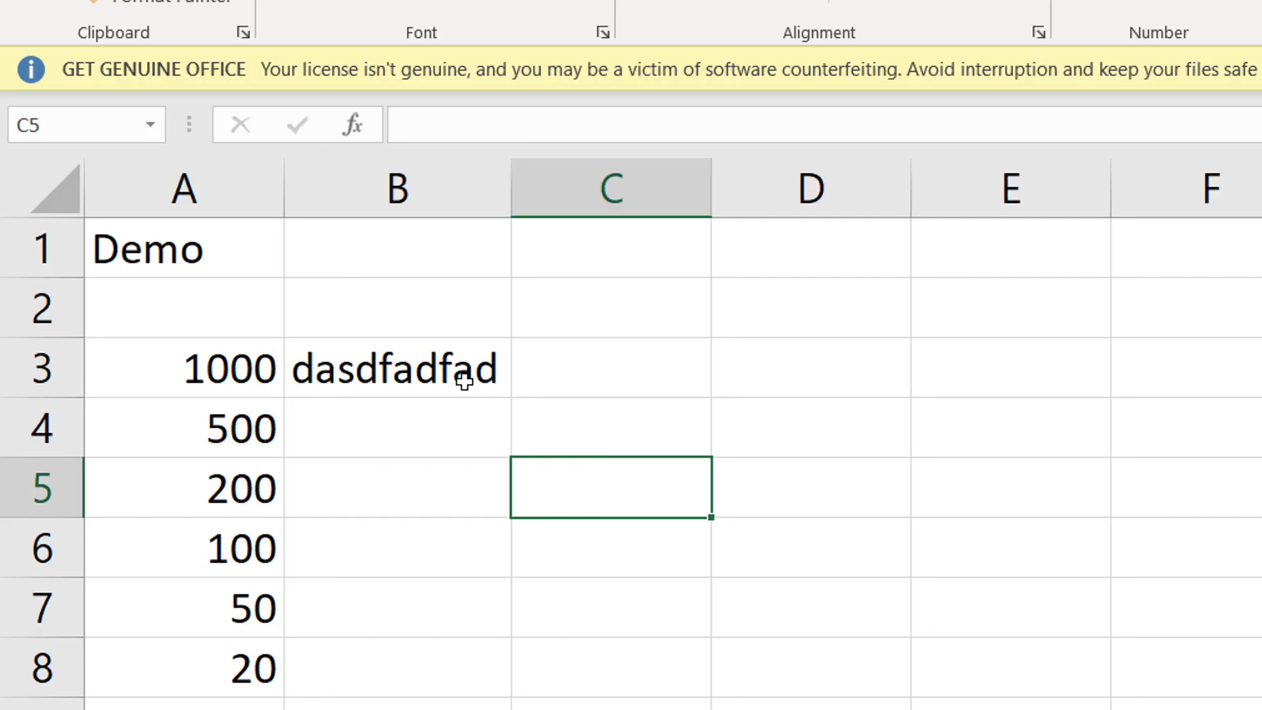
pyautogui.click(417, 363)
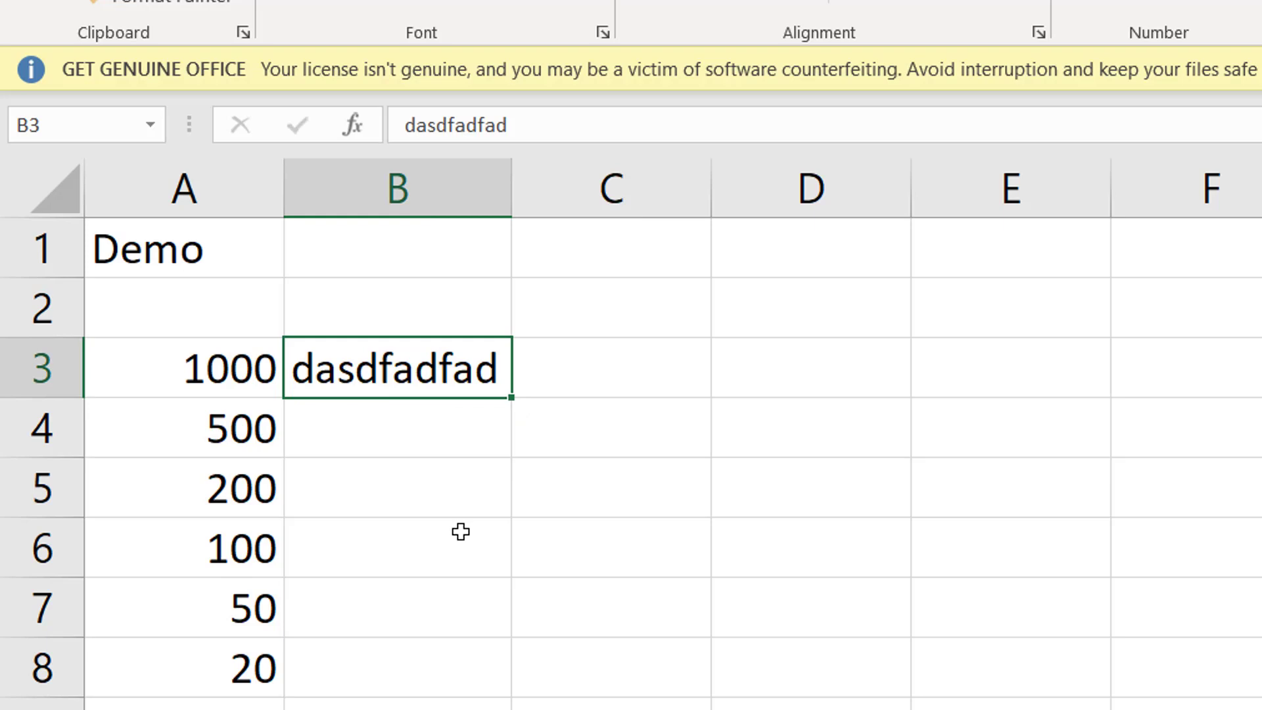
pyautogui.write('X')
pyautogui.press('Return')
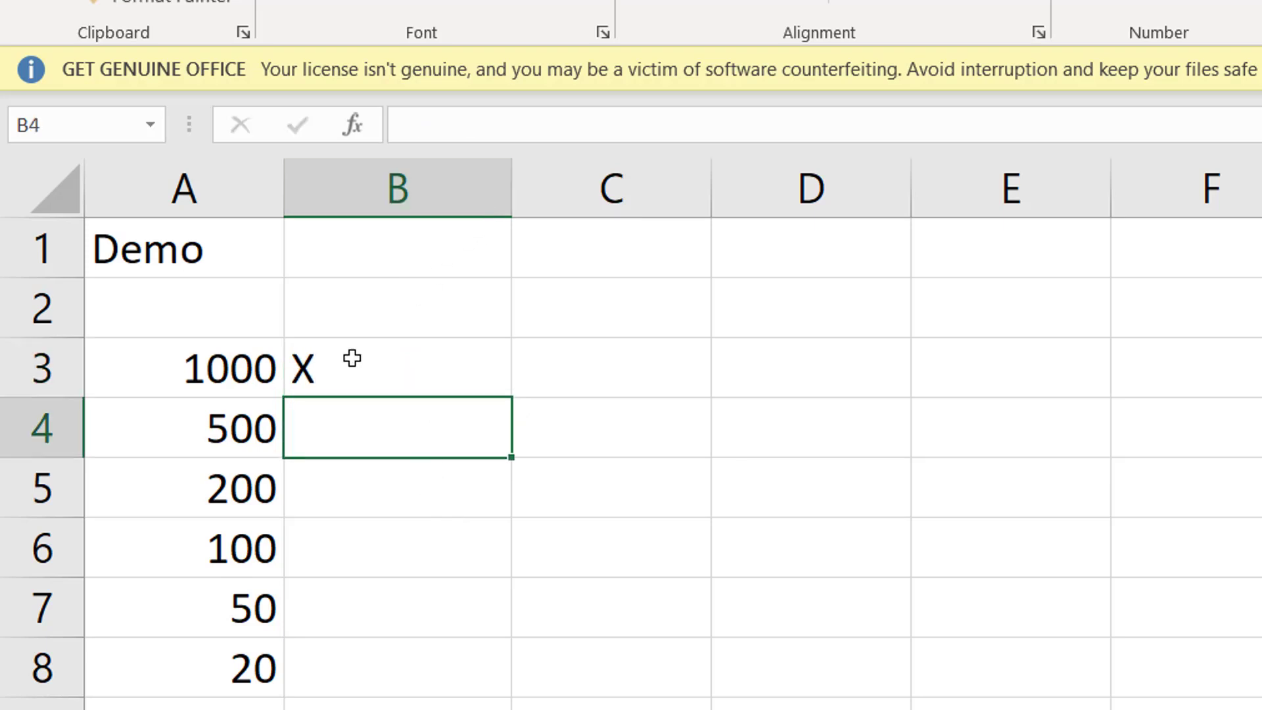
pyautogui.click(331, 369)
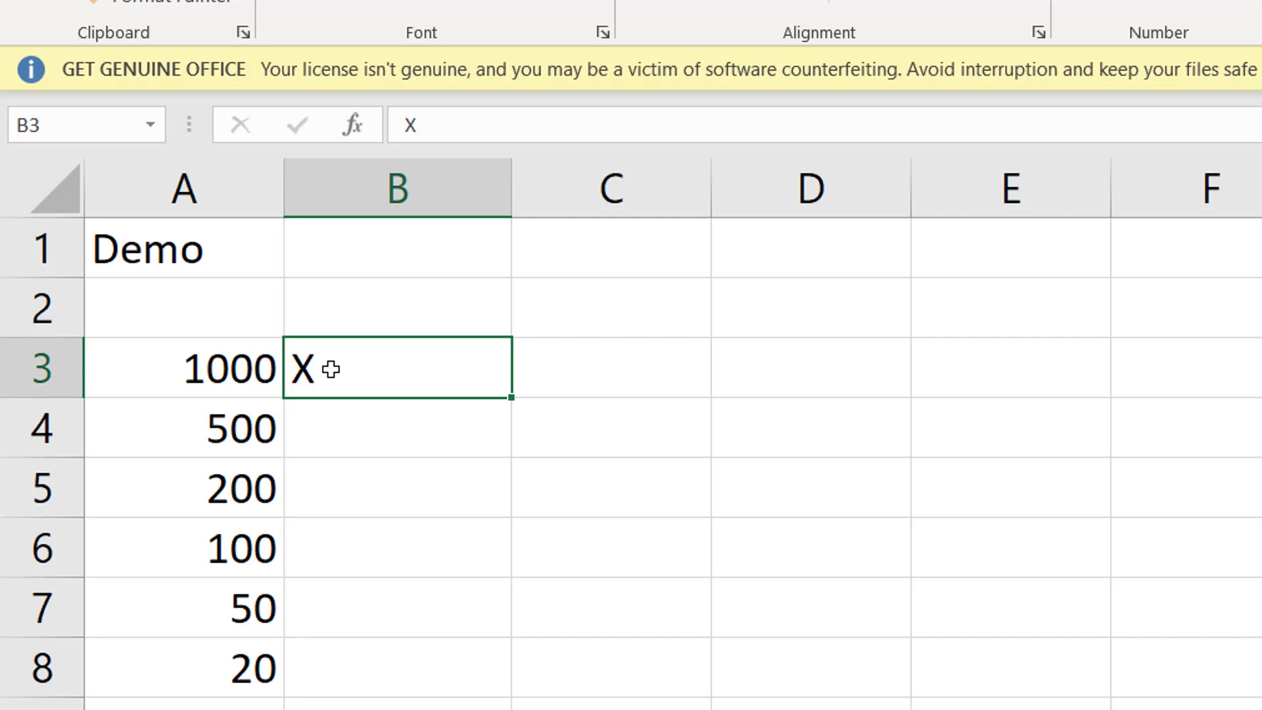
pyautogui.doubleClick(514, 192)
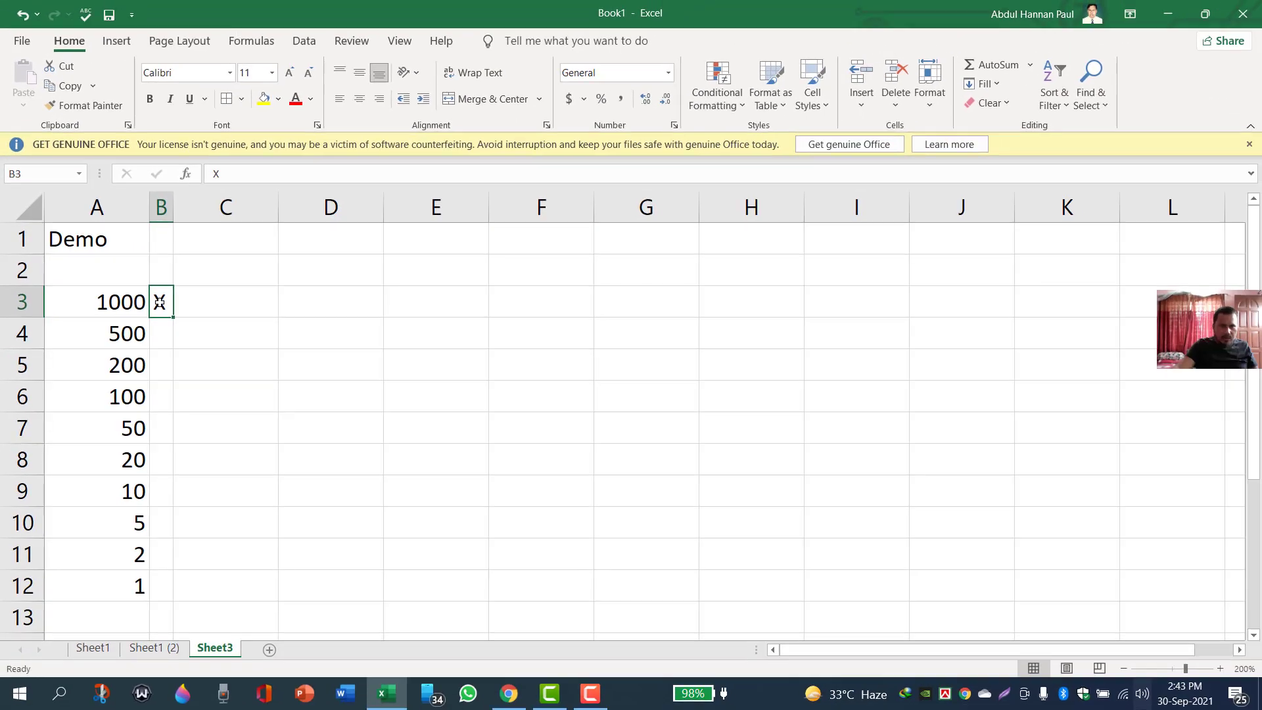
# - Use Fill Down to copy the X from cell B3 through B12, and undo the fill
pyautogui.moveTo(303, 361); pyautogui.dragTo(310, 562)
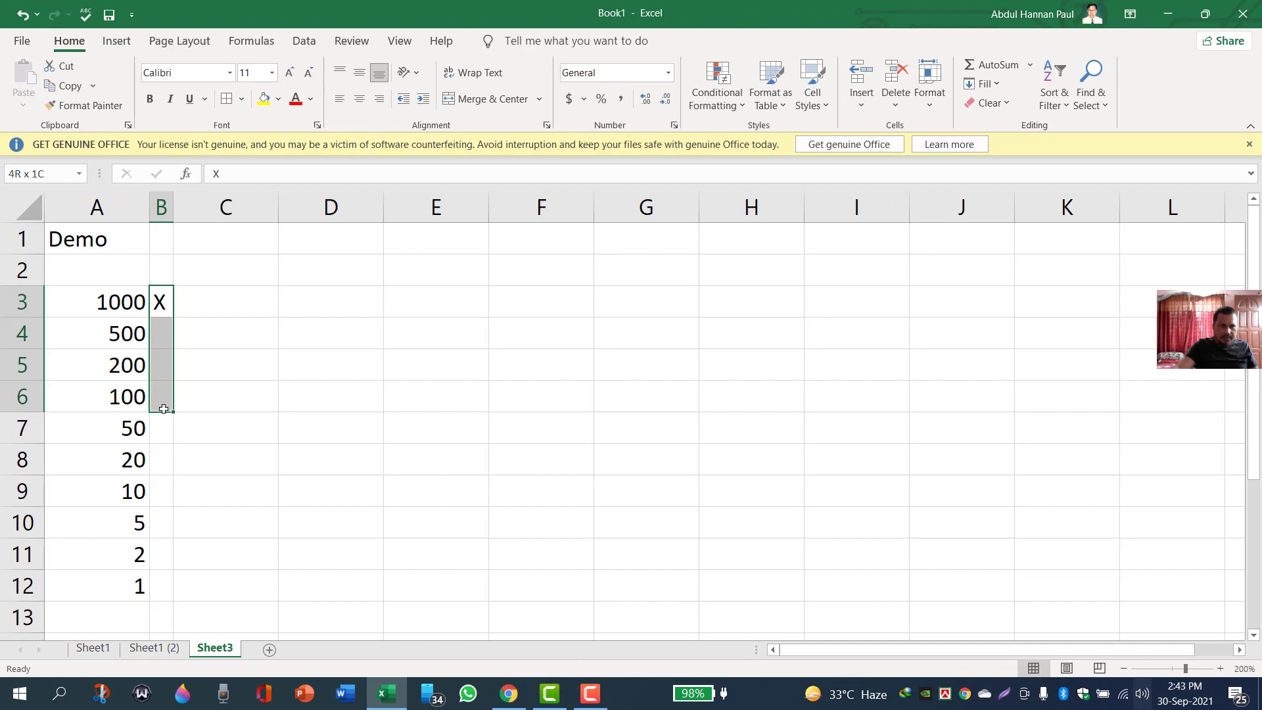
pyautogui.moveTo(163, 409); pyautogui.dragTo(160, 585)
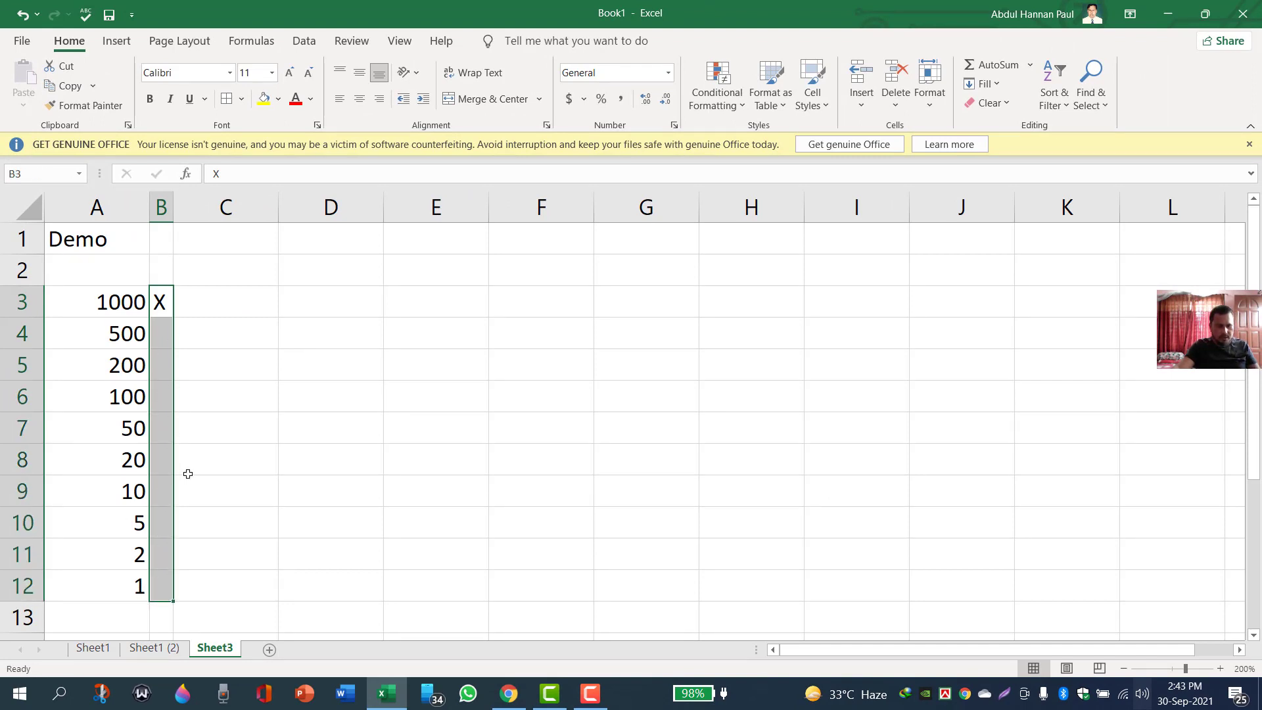
pyautogui.hotkey('ctrl', 'd')
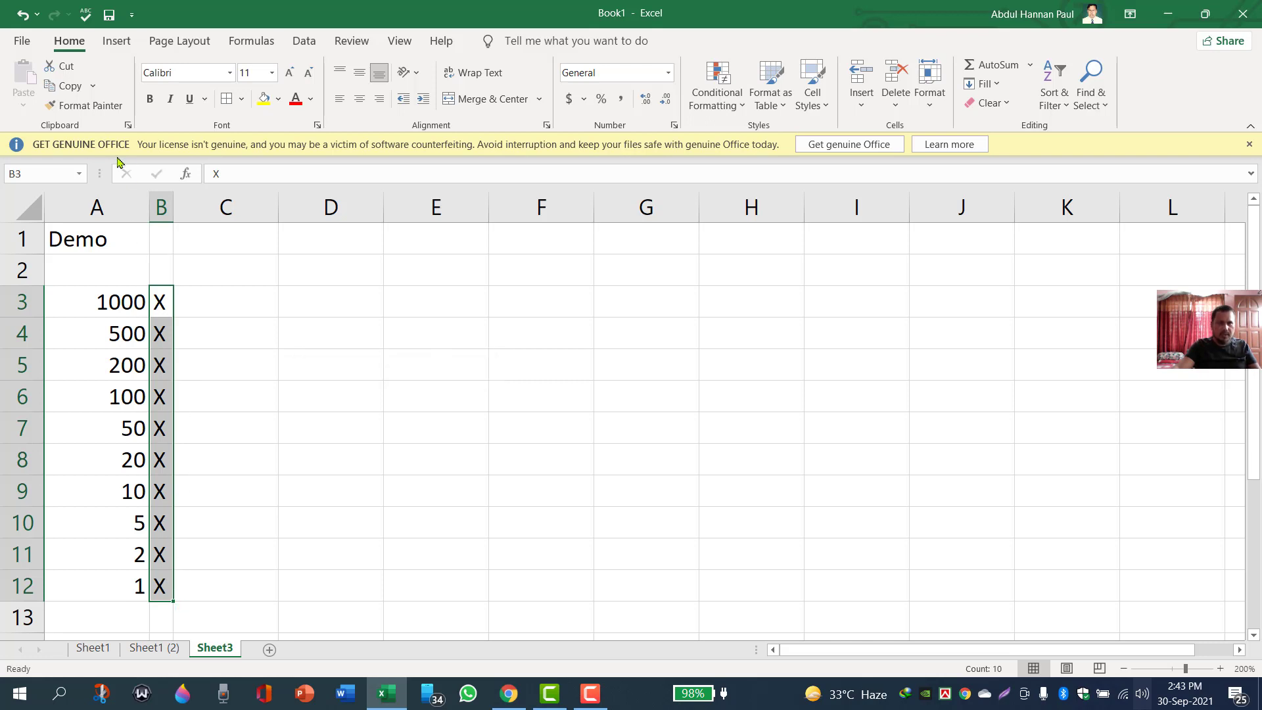
pyautogui.click(23, 21)
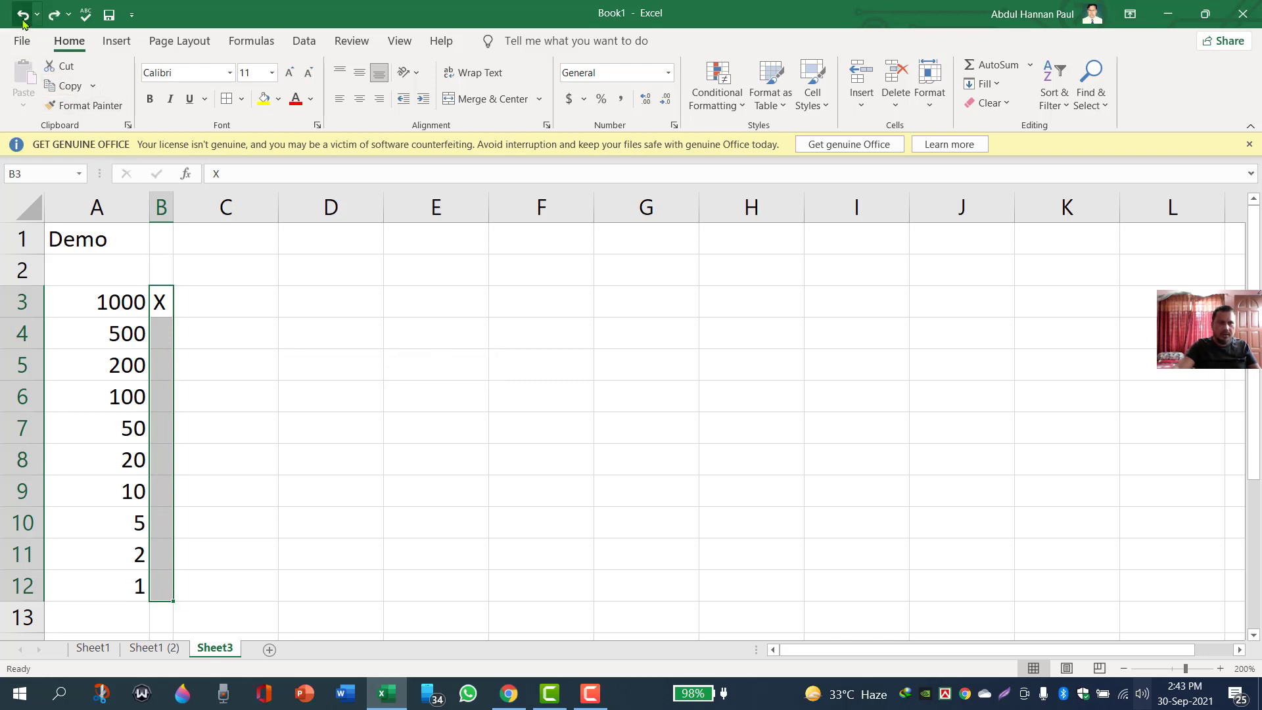
# - Copy the X from cell B3 through B12 with AutoFill
pyautogui.click(159, 303)
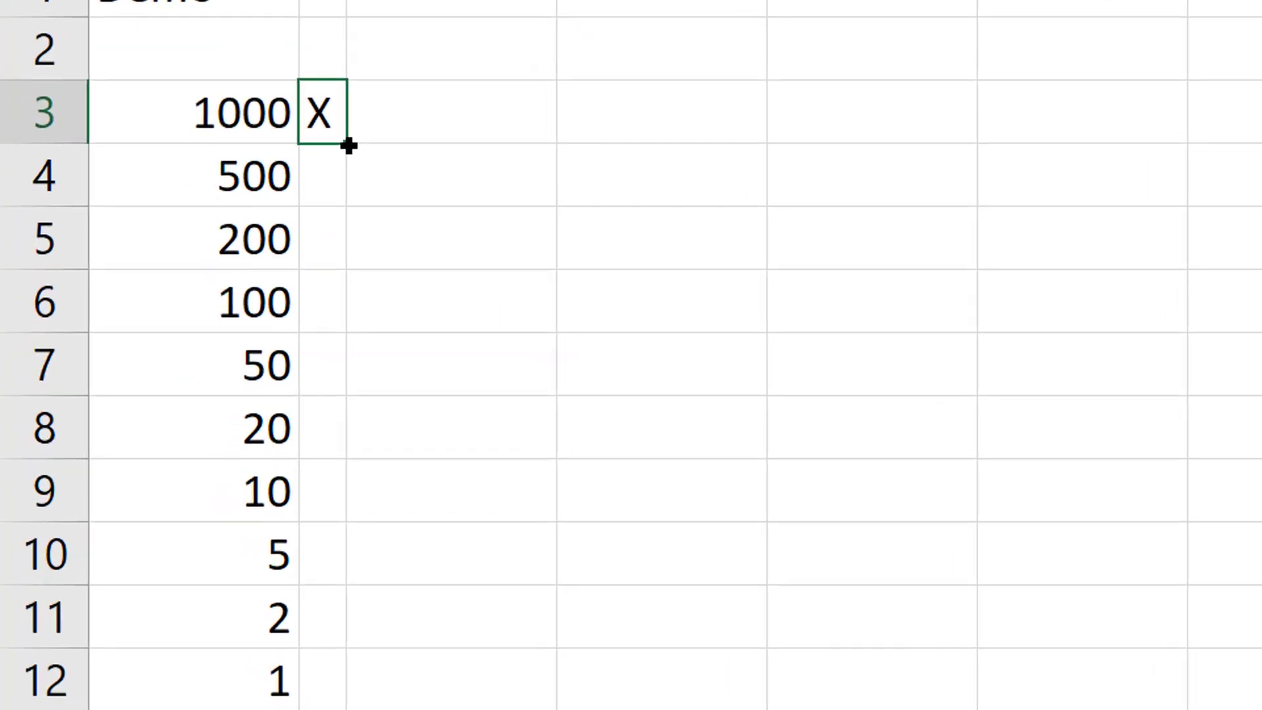
pyautogui.moveTo(348, 146); pyautogui.dragTo(337, 695)
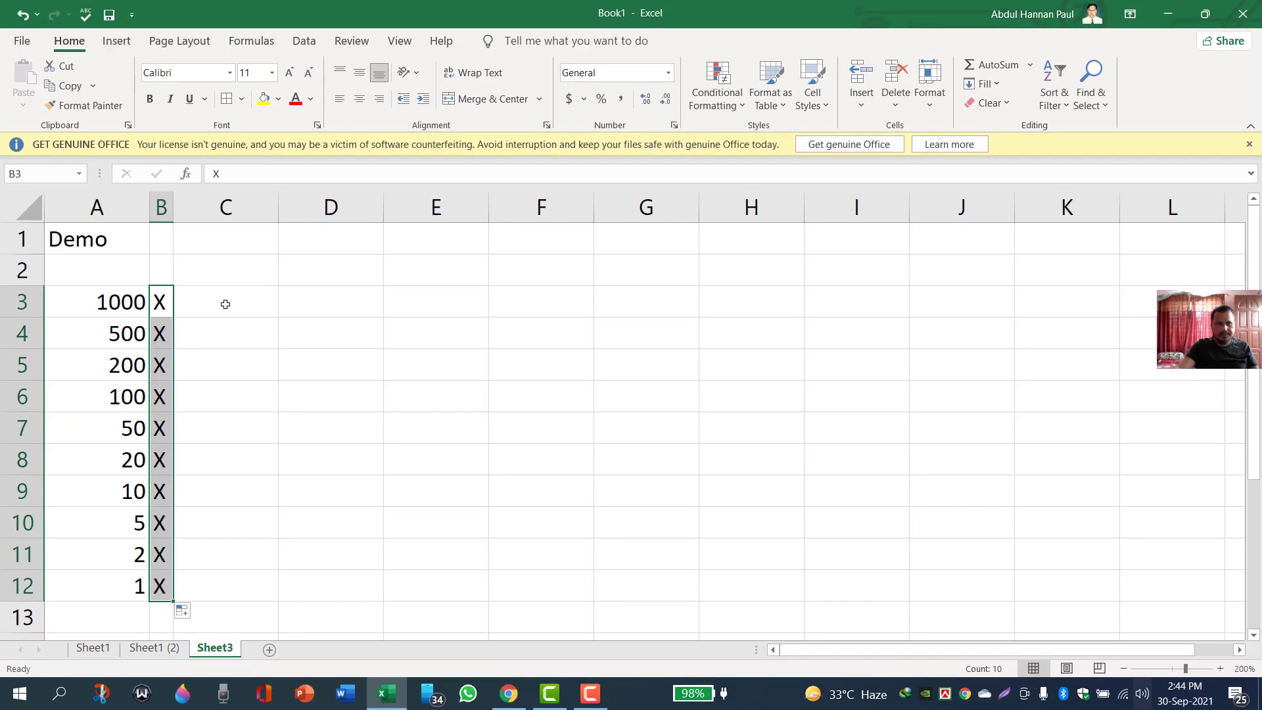
pyautogui.click(226, 303)
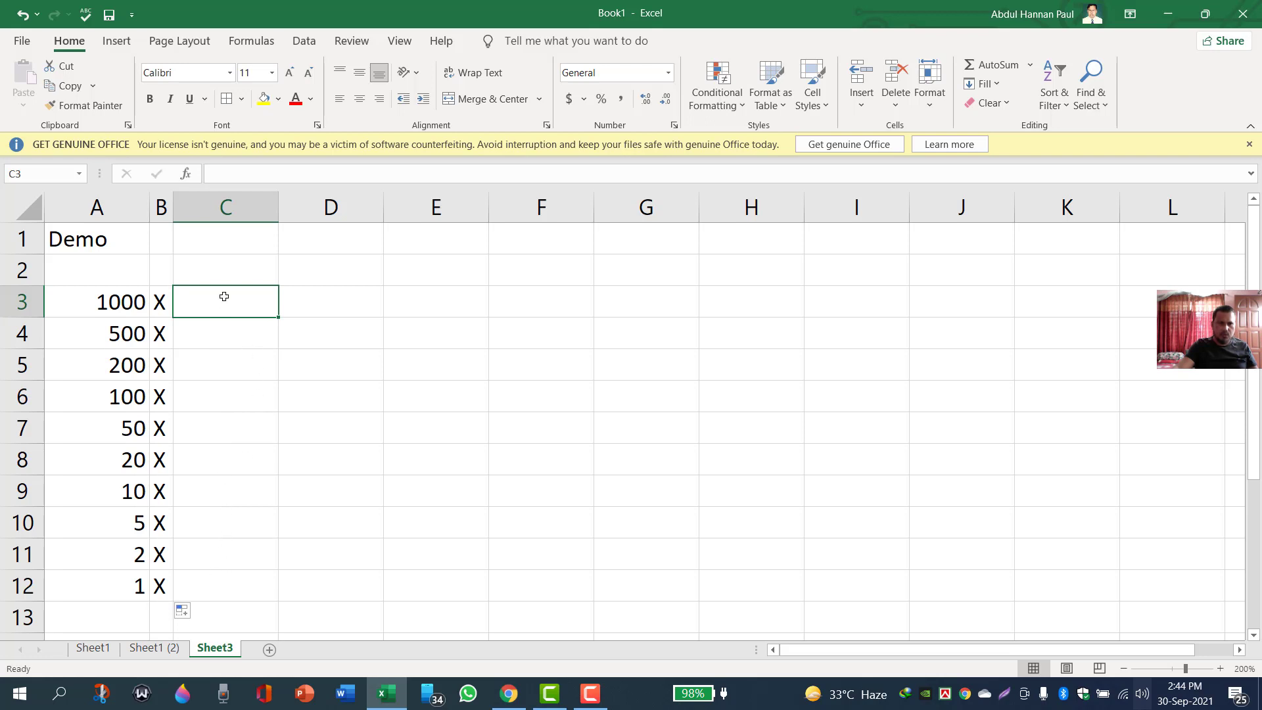
# - Enter an equals sign in cell D3 and AutoFit the width of column D to it
pyautogui.click(332, 304)
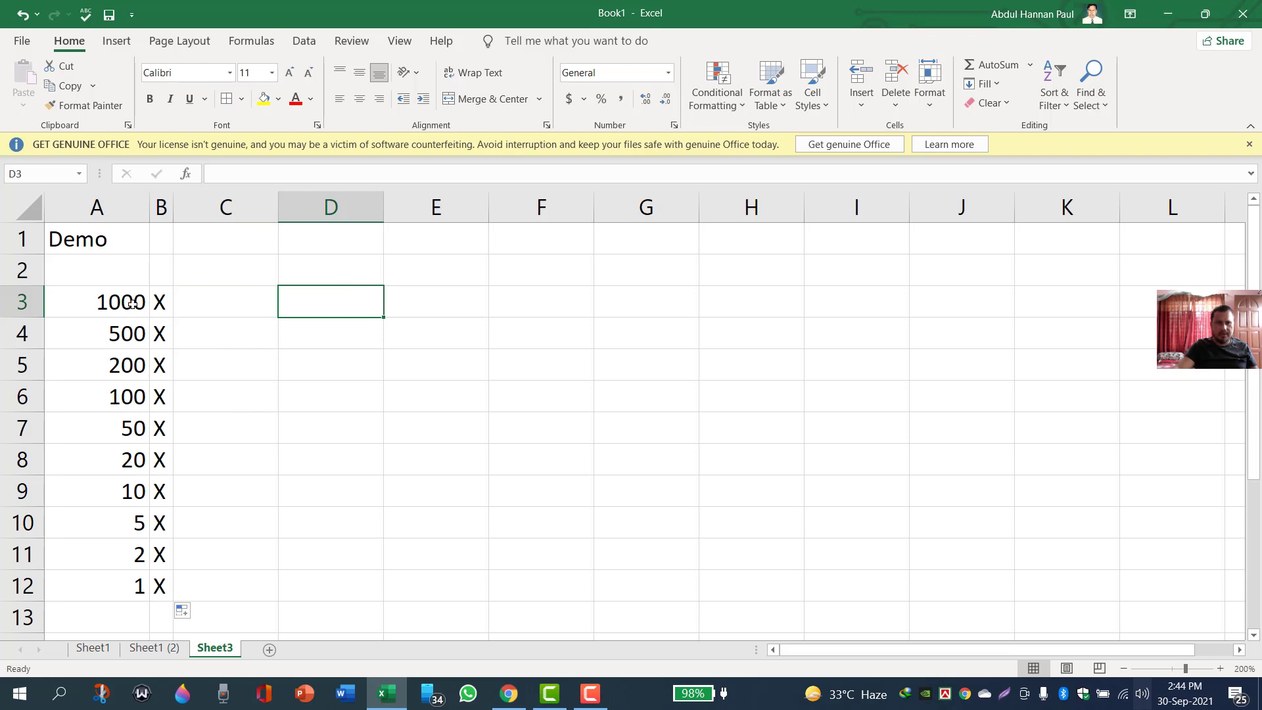
pyautogui.click(216, 303)
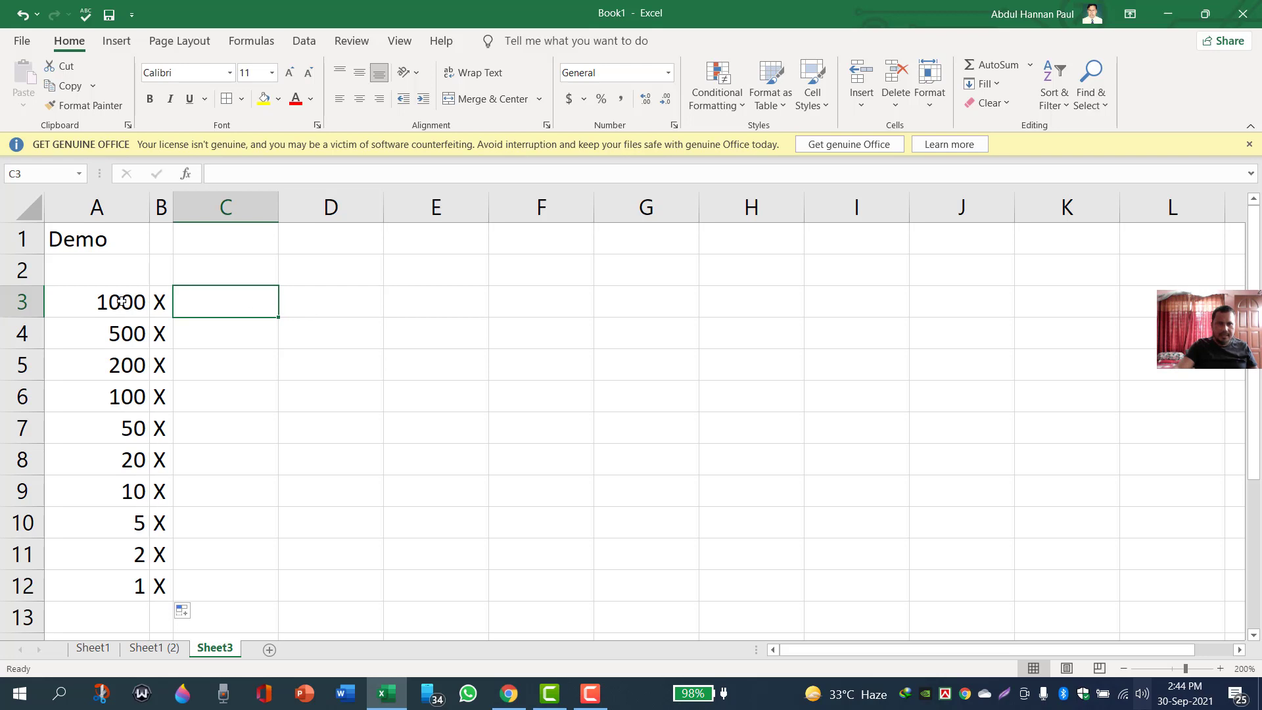
pyautogui.click(320, 302)
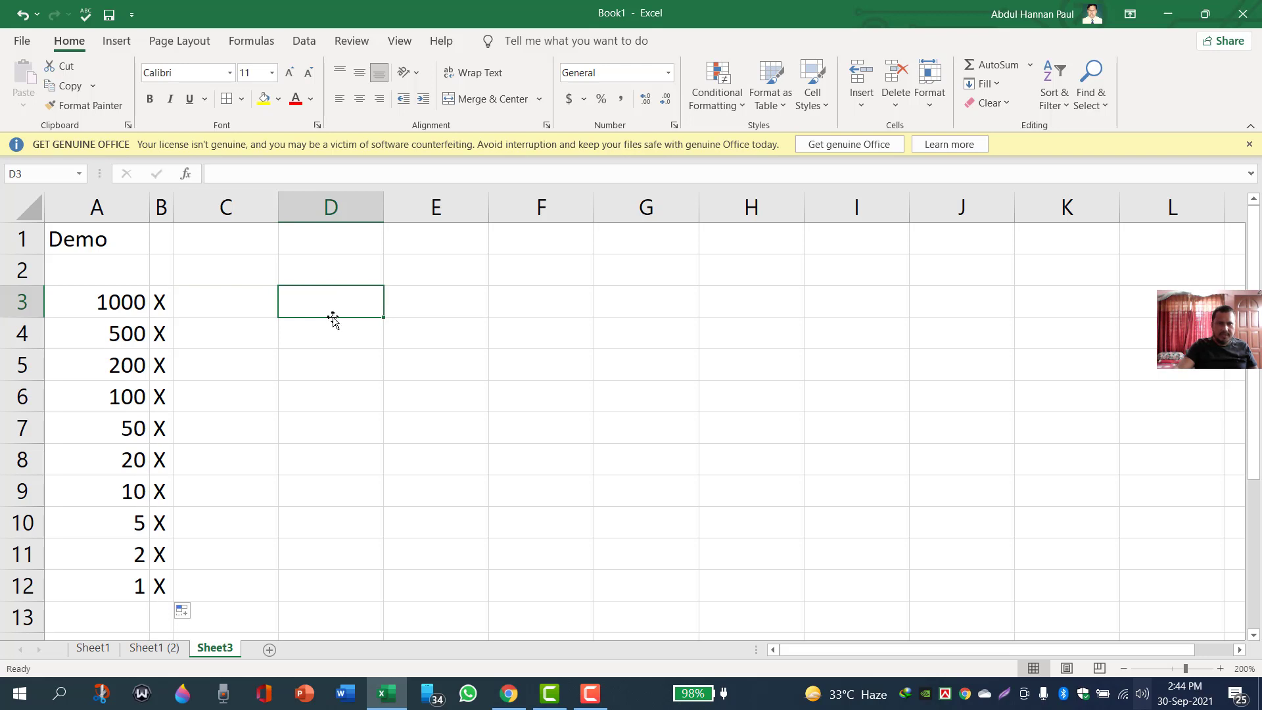
pyautogui.write('=')
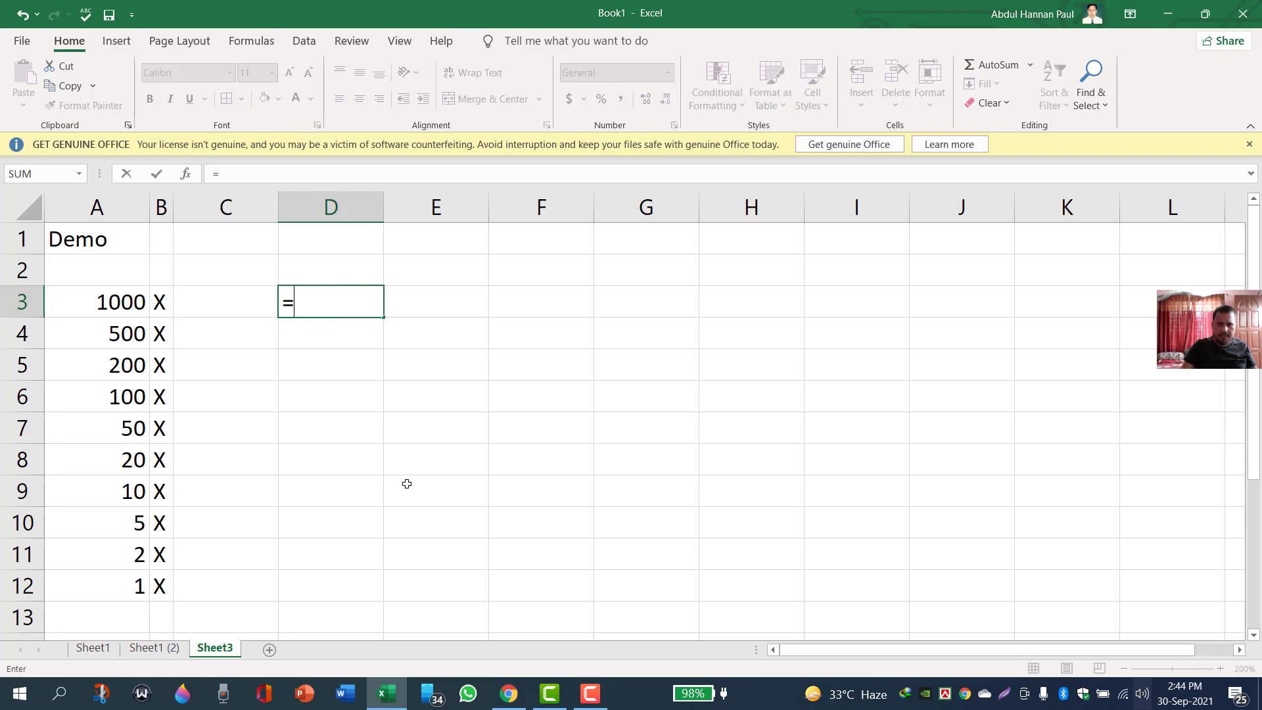
pyautogui.press('Return')
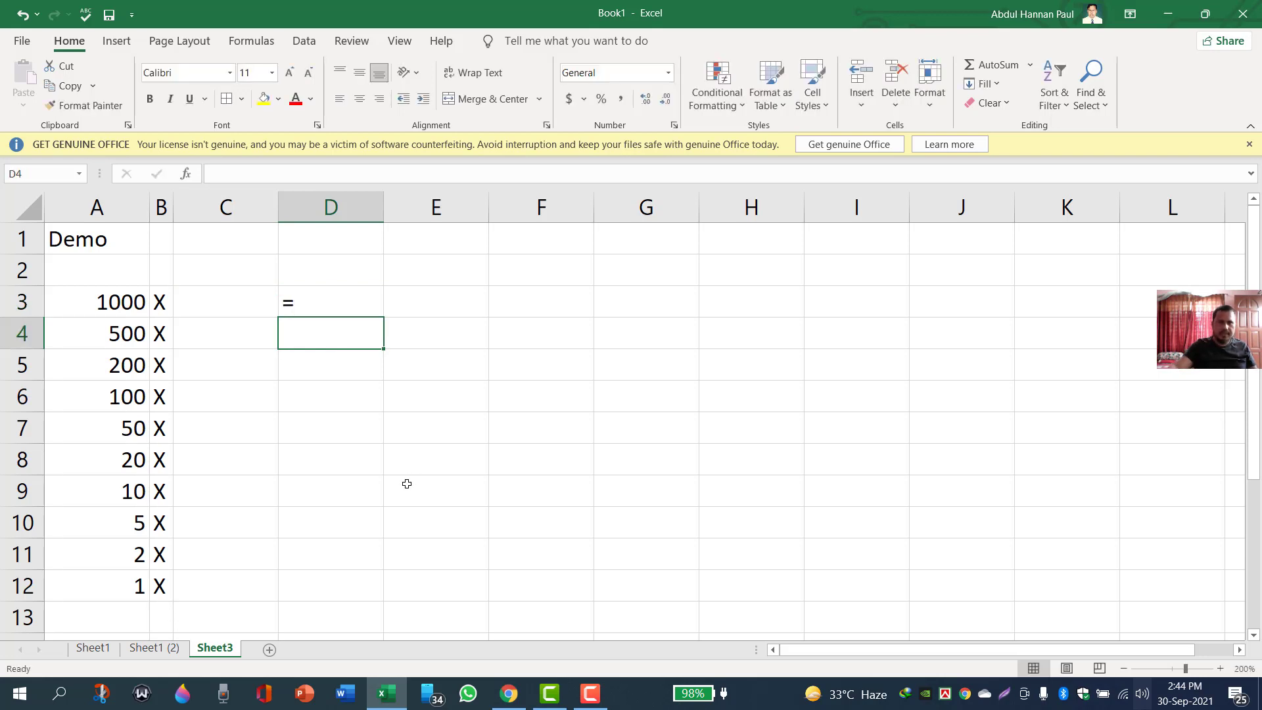
pyautogui.doubleClick(386, 211)
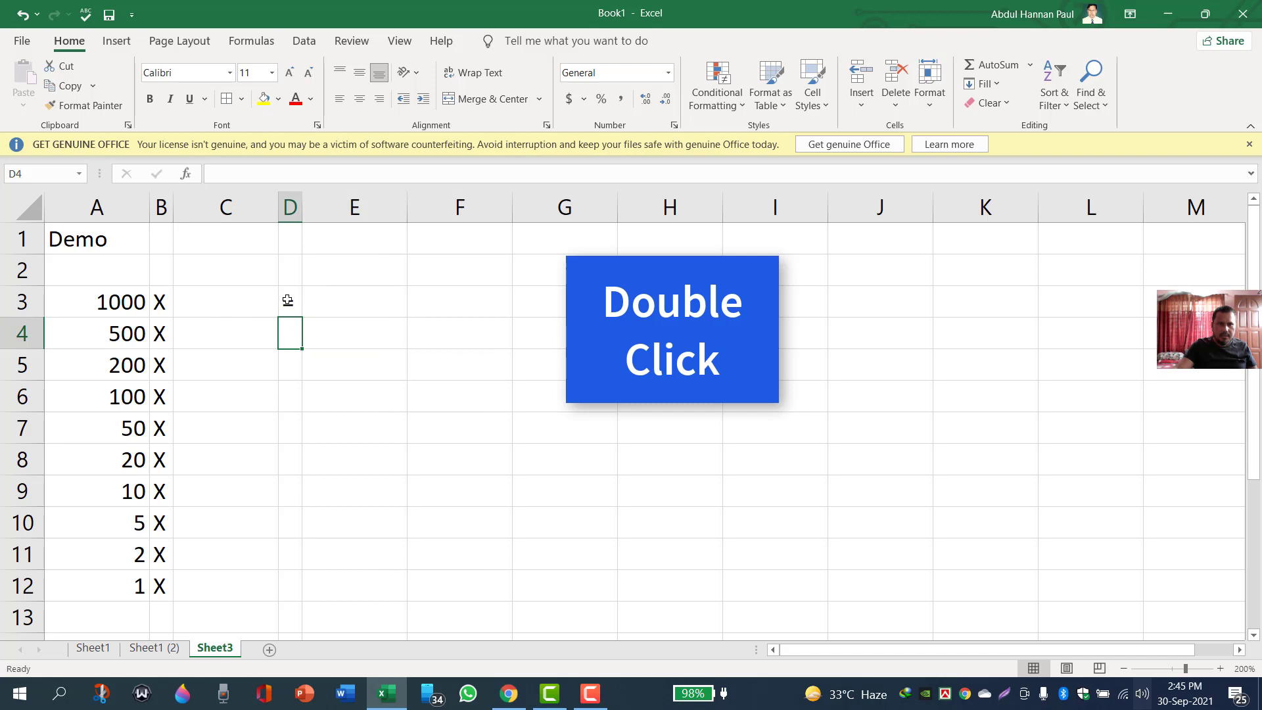
# - Fill the equals sign from cell D3 down through D12 with Fill Down
pyautogui.click(288, 301)
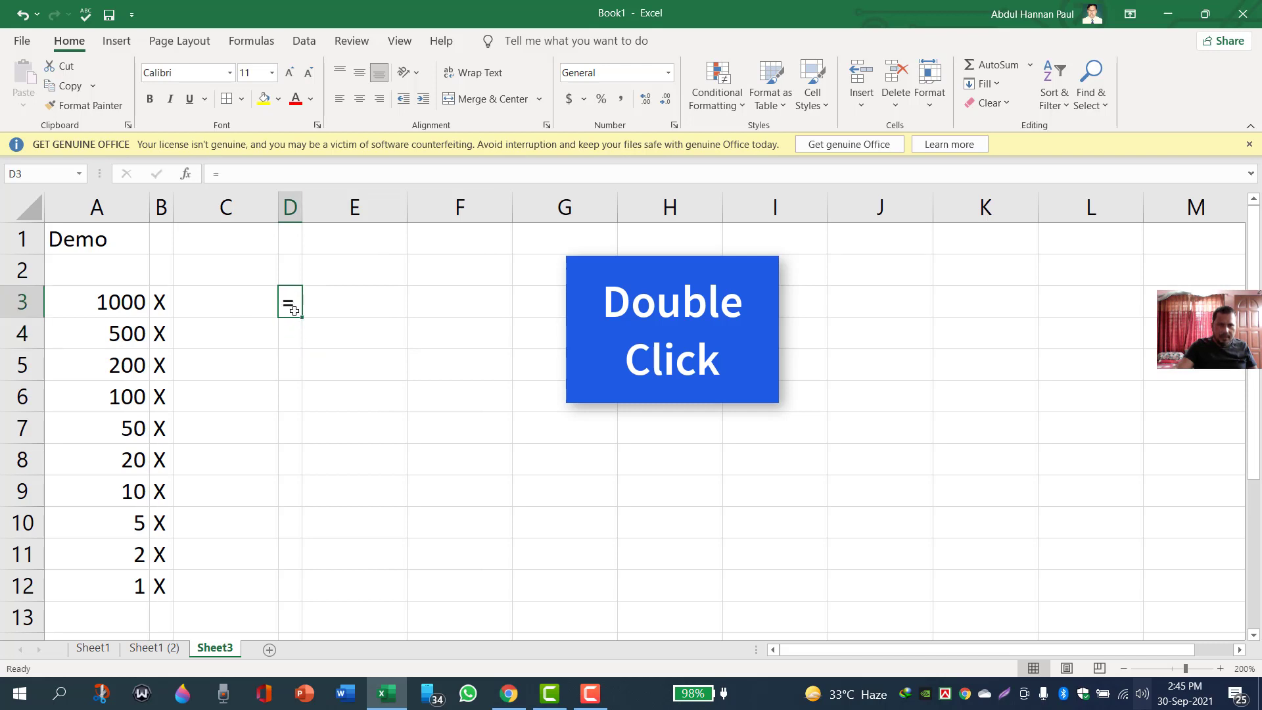
pyautogui.moveTo(294, 310); pyautogui.dragTo(299, 584)
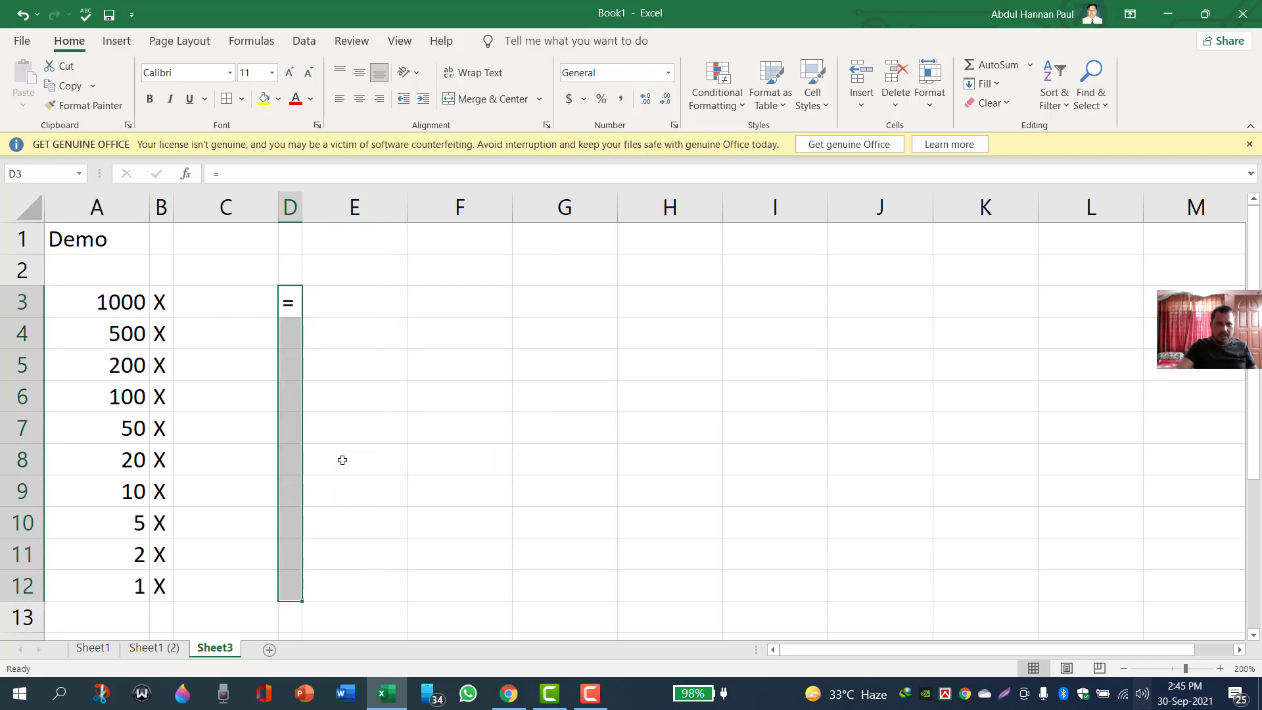
pyautogui.hotkey('ctrl', 'd')
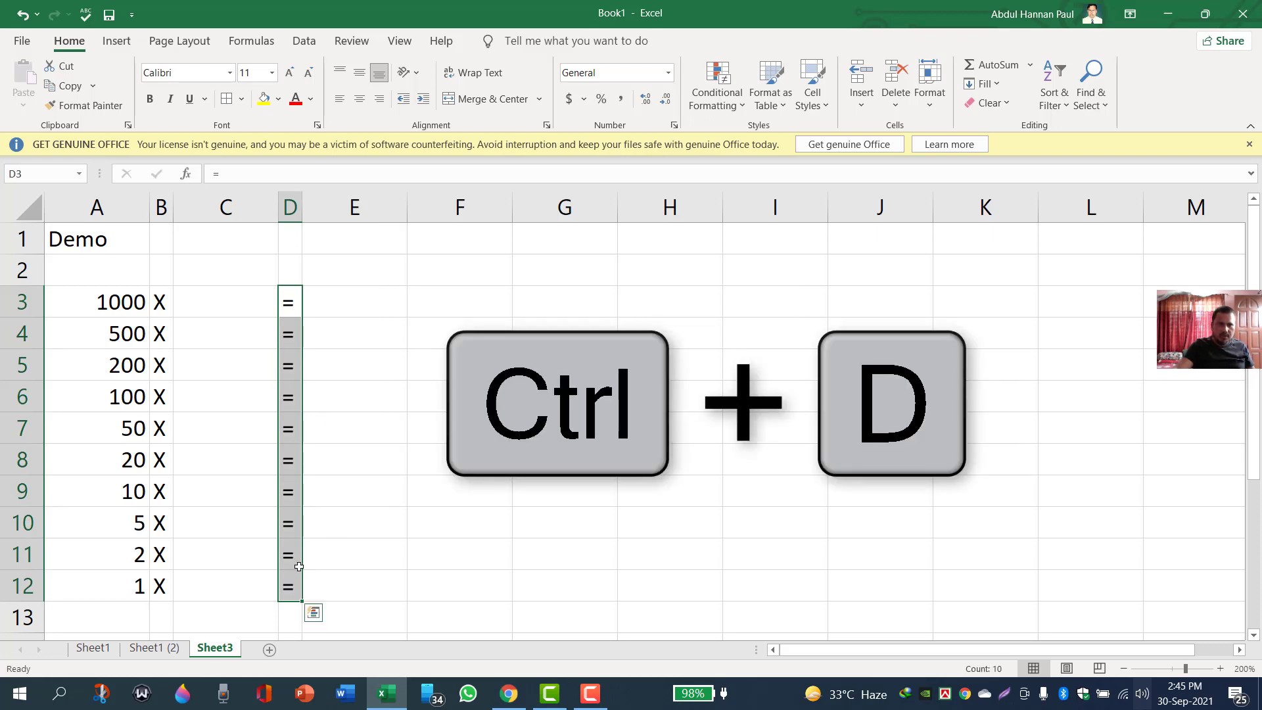
pyautogui.click(353, 531)
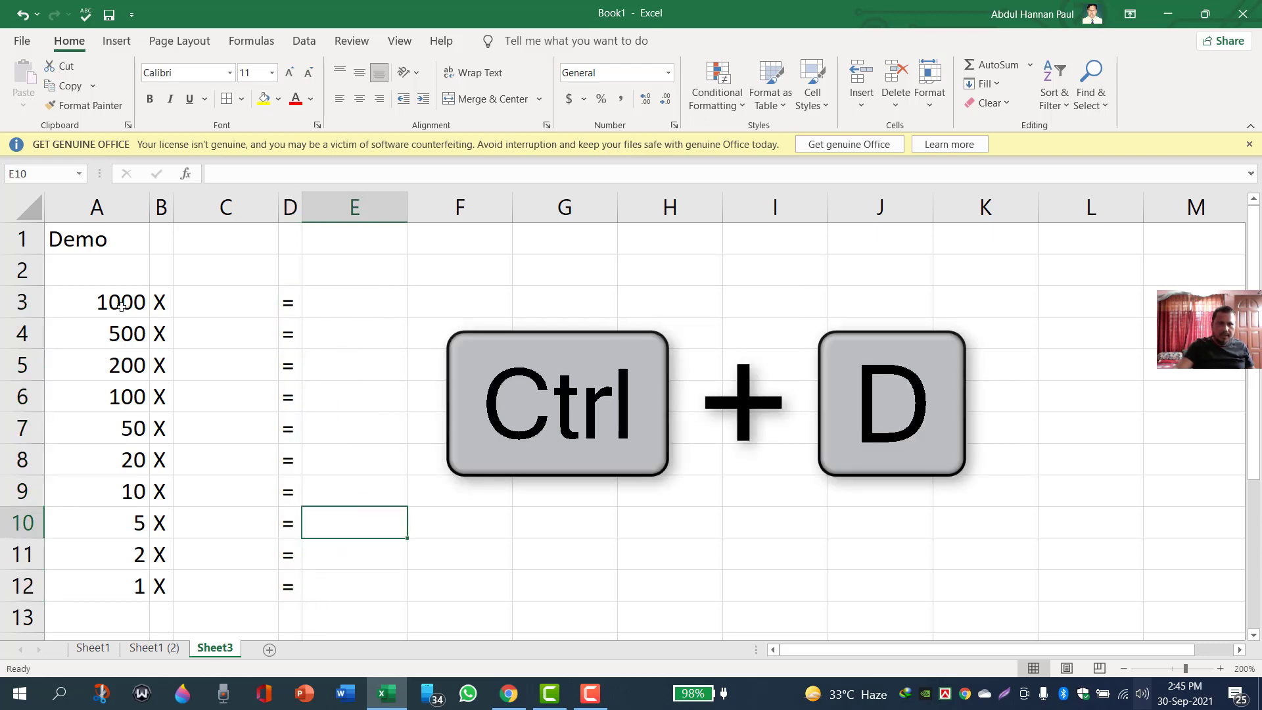
# - Enter the formula =A3*C3 in cell E3 and check its cell references
pyautogui.click(216, 306)
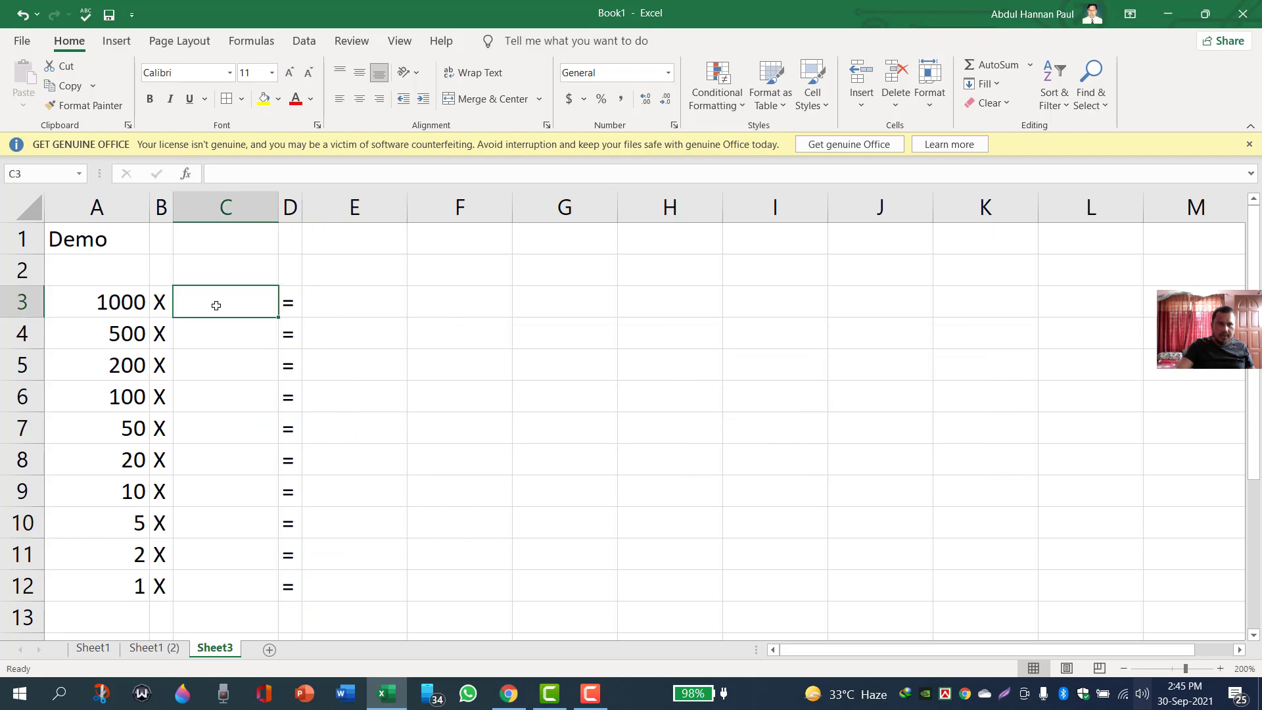
pyautogui.click(367, 303)
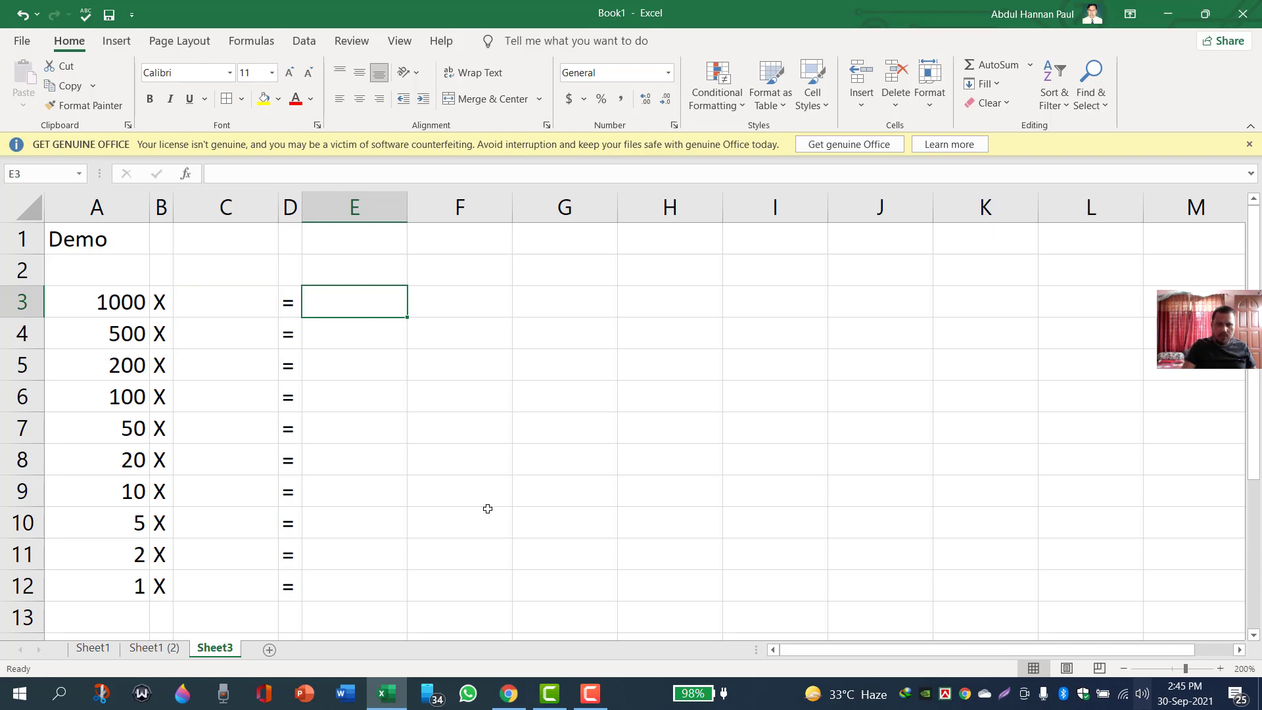
pyautogui.write('=')
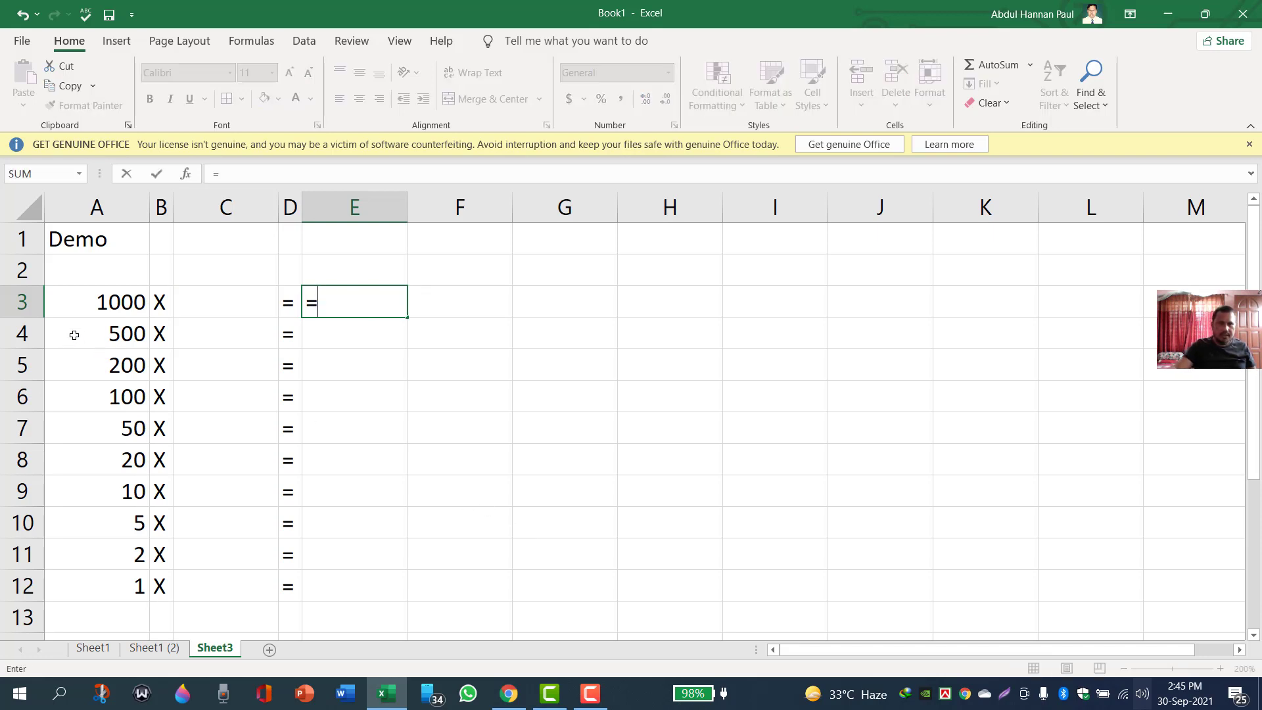
pyautogui.click(107, 300)
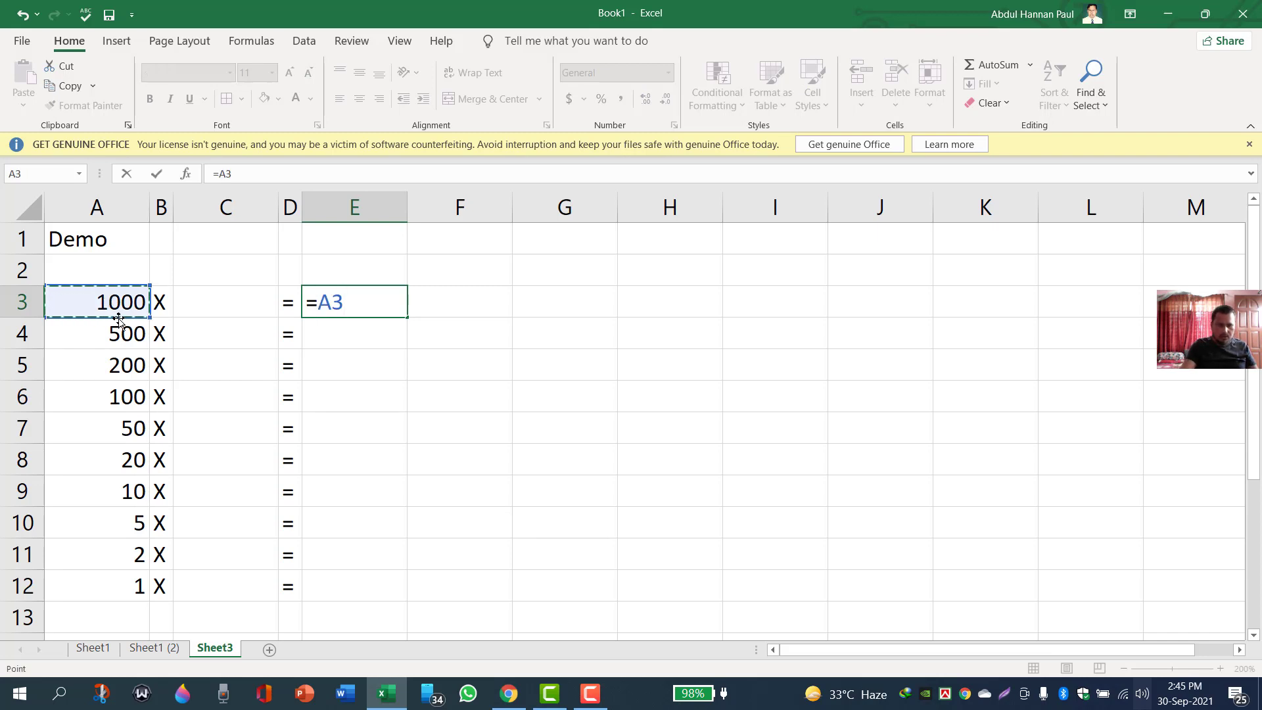
pyautogui.write('*')
pyautogui.click(216, 310)
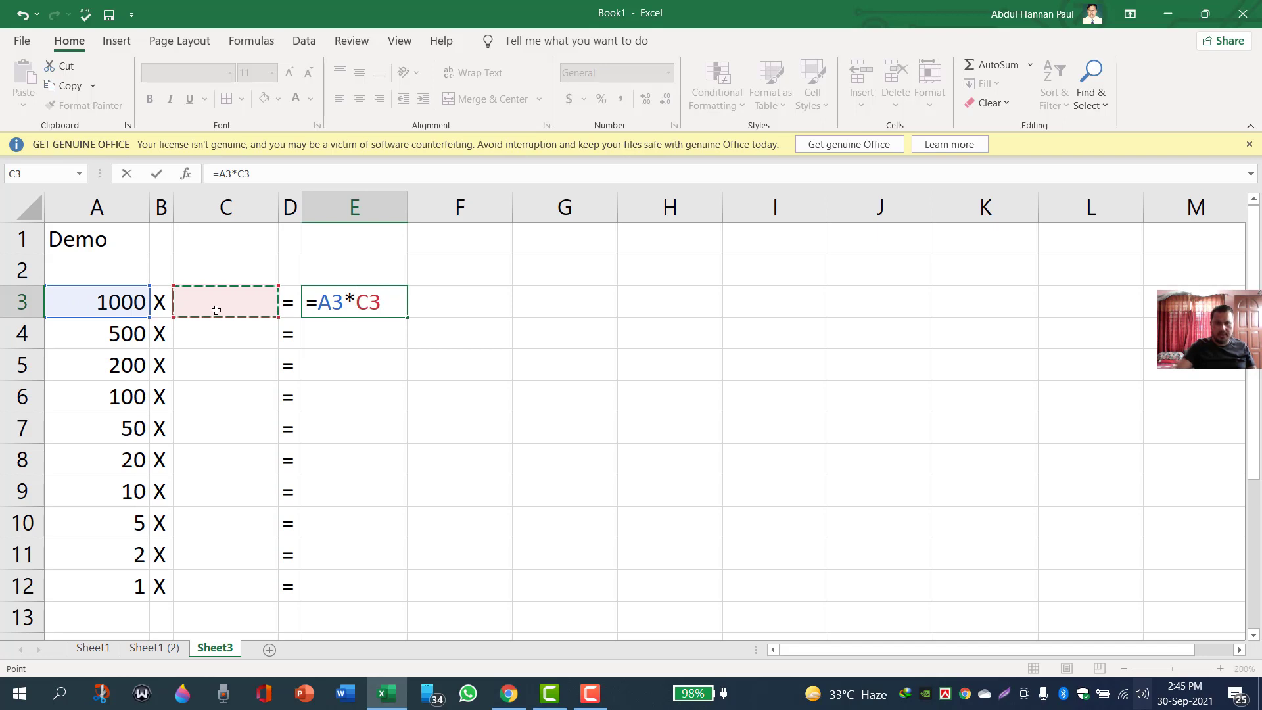
pyautogui.press('Return')
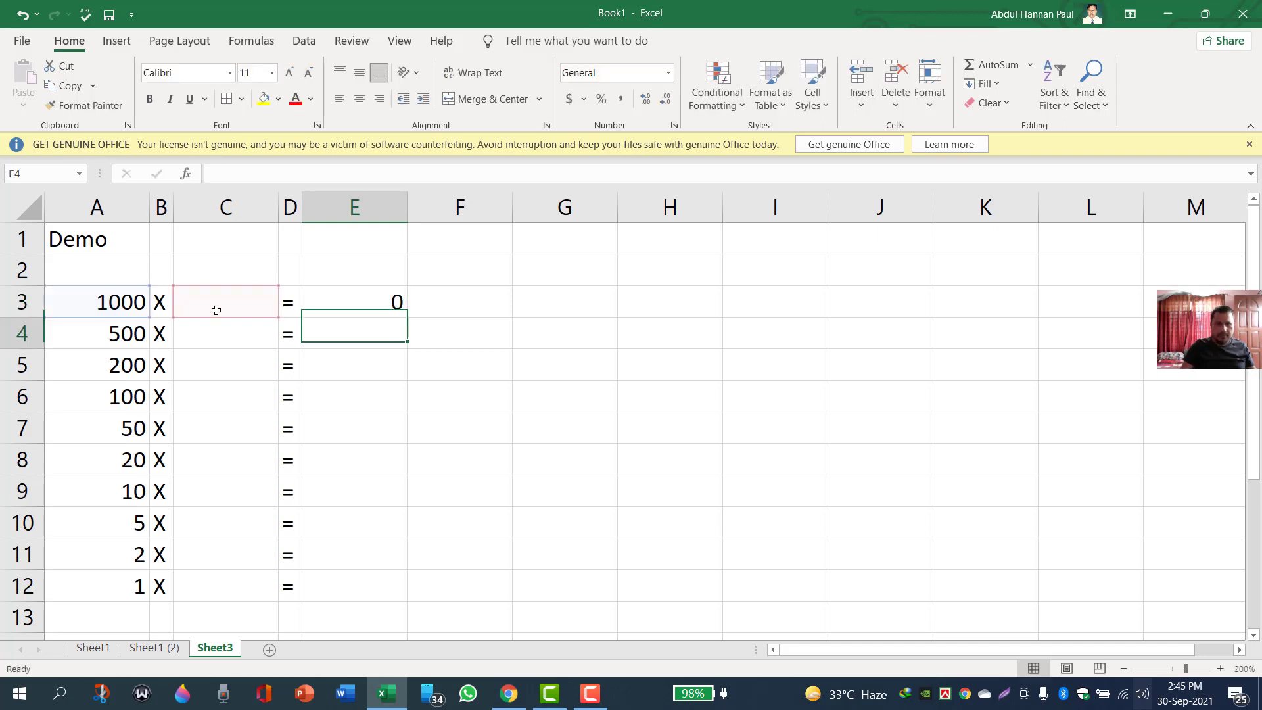
pyautogui.click(364, 299)
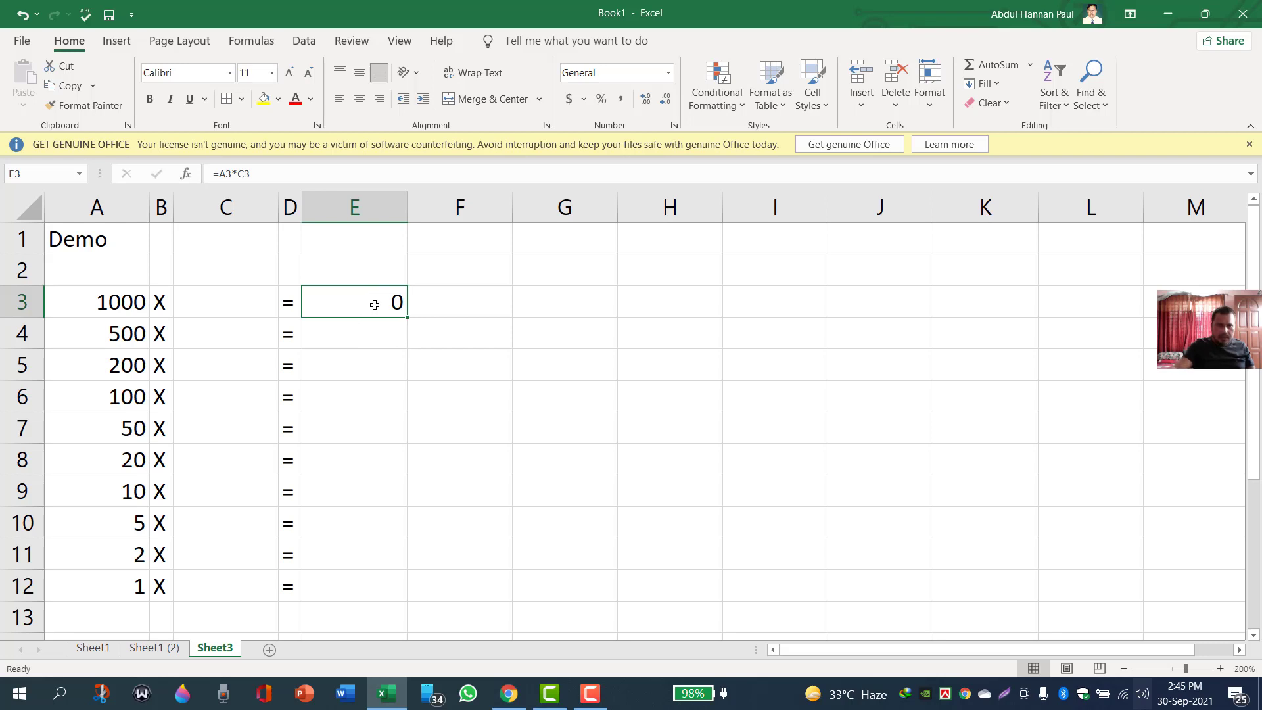
pyautogui.doubleClick(371, 302)
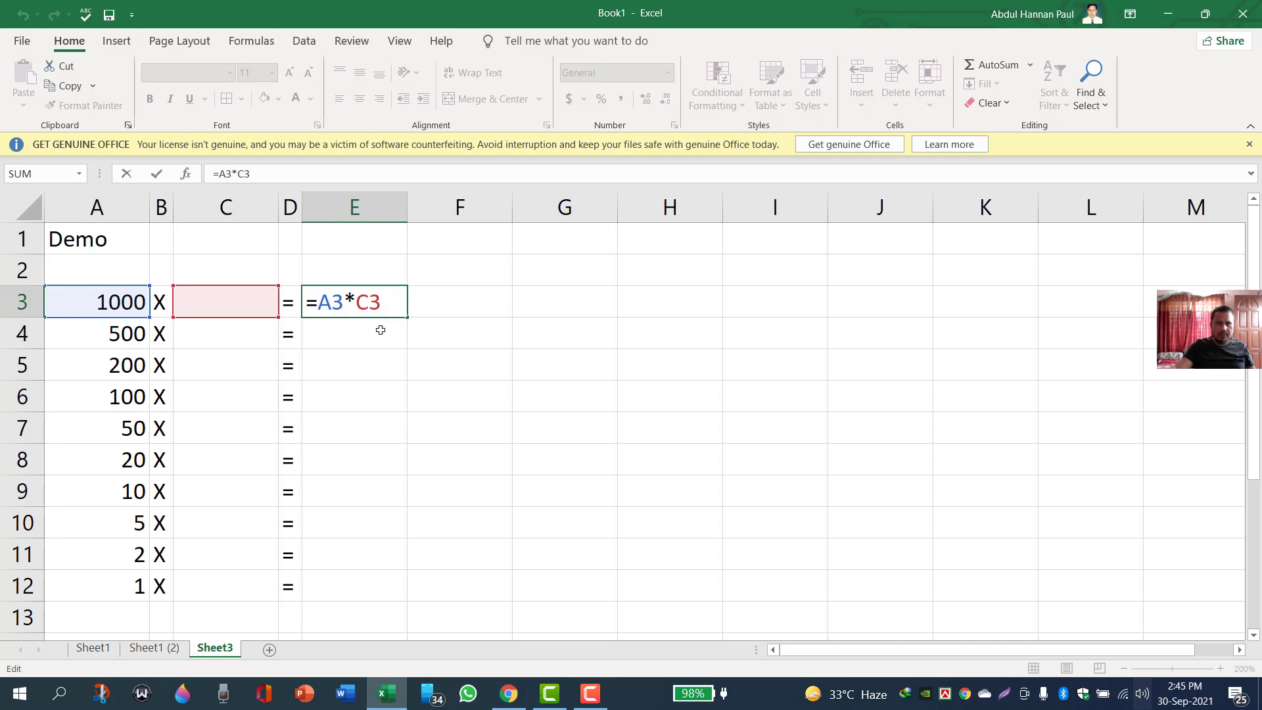
pyautogui.press('Return')
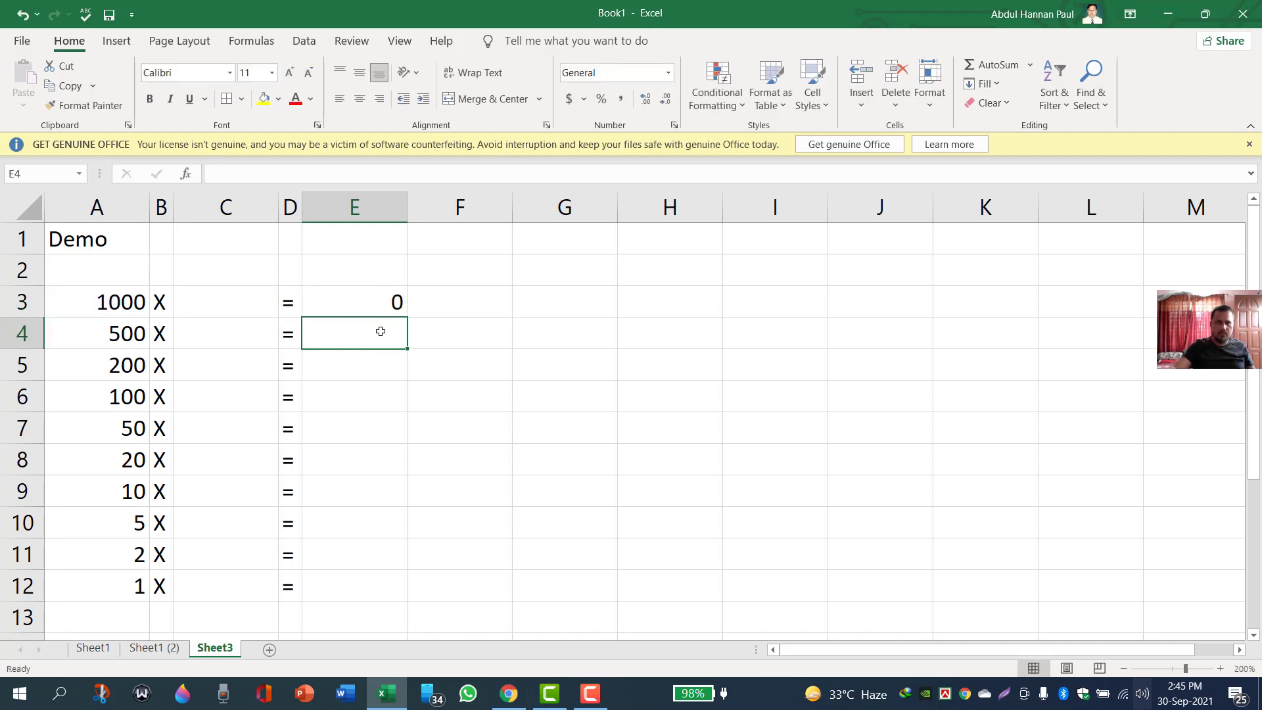
# - Copy the formula in E3 down through E12 with AutoFill and check the row references in several of the copied formulas
pyautogui.click(361, 303)
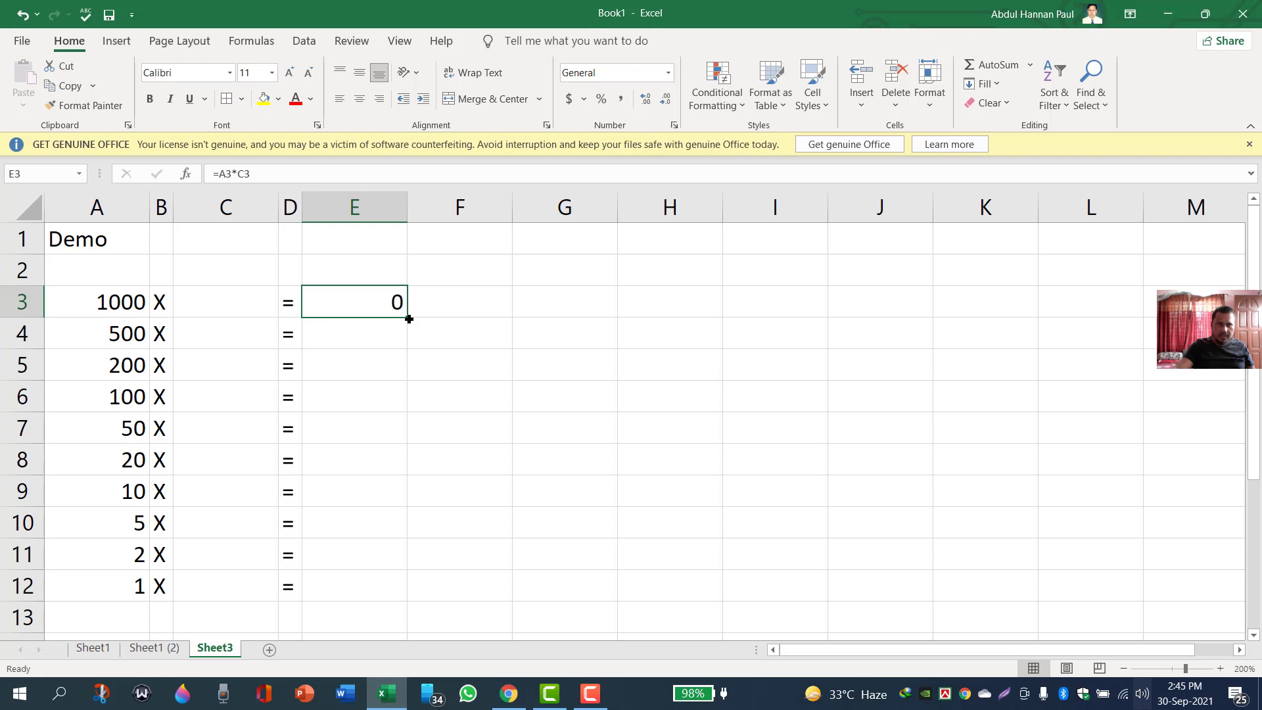
pyautogui.moveTo(408, 319); pyautogui.dragTo(381, 592)
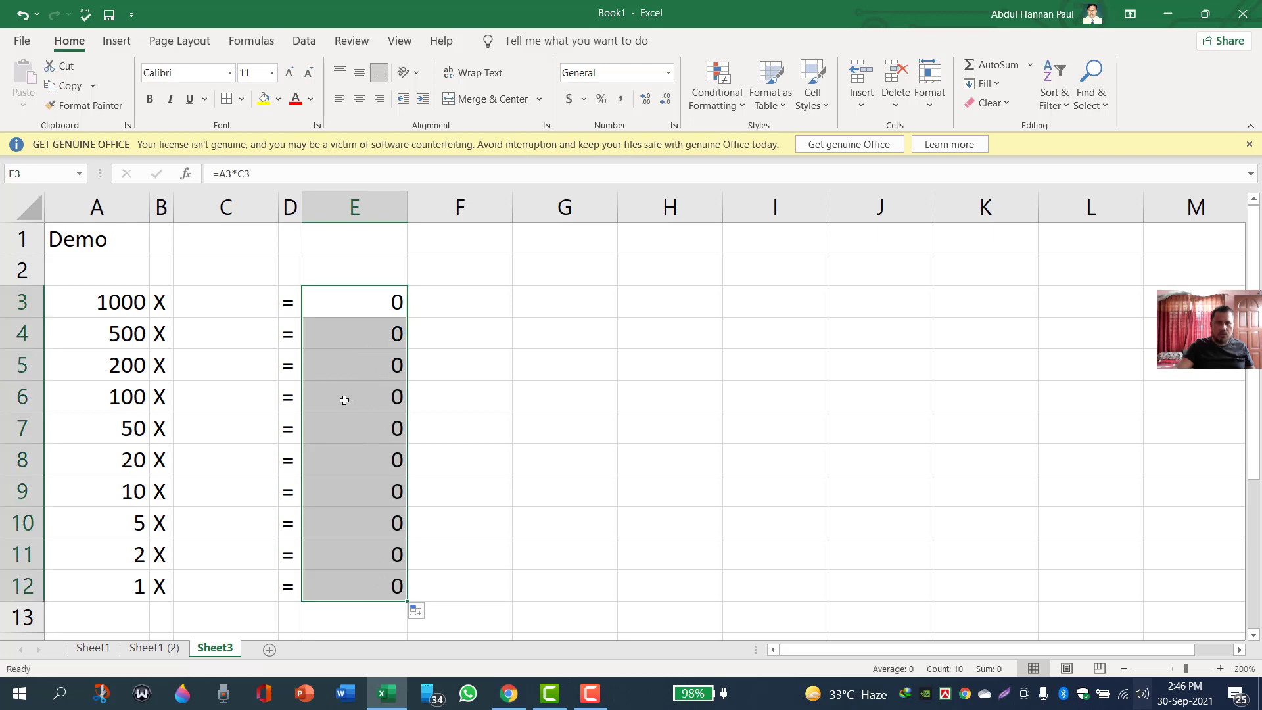
pyautogui.click(358, 575)
pyautogui.click(363, 524)
pyautogui.click(354, 426)
pyautogui.click(353, 365)
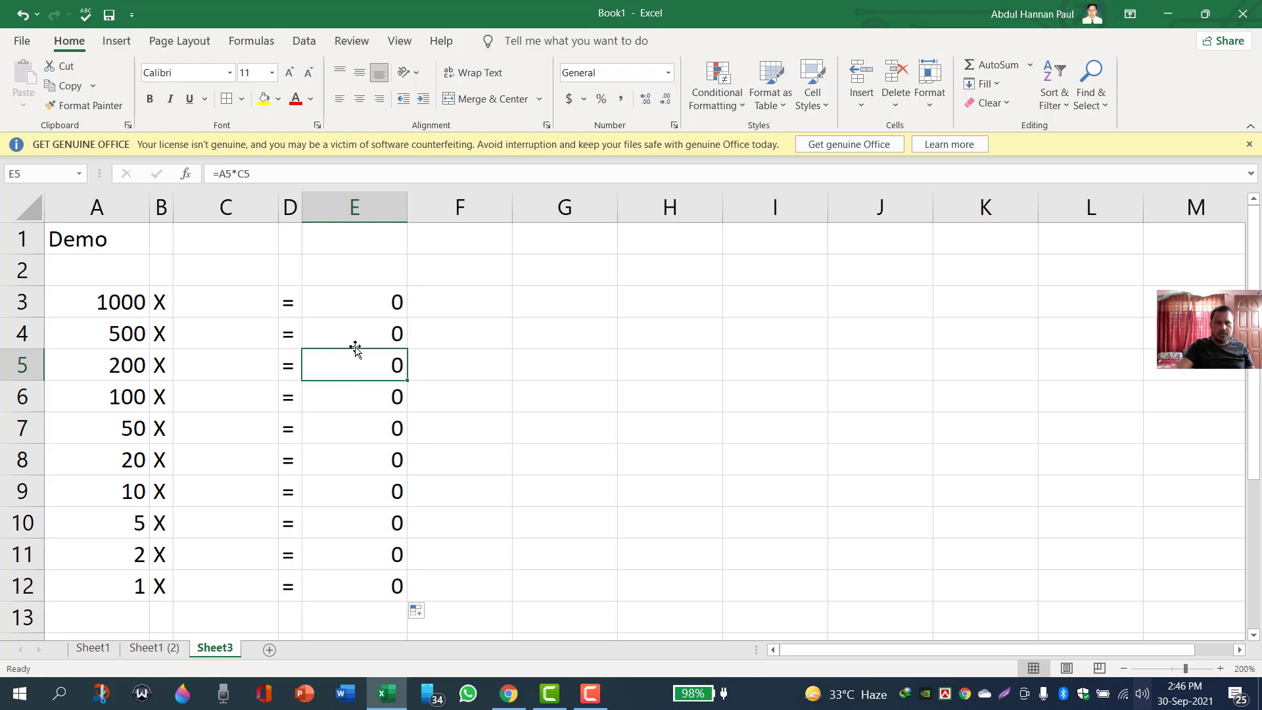
pyautogui.click(350, 299)
pyautogui.click(350, 368)
pyautogui.click(355, 430)
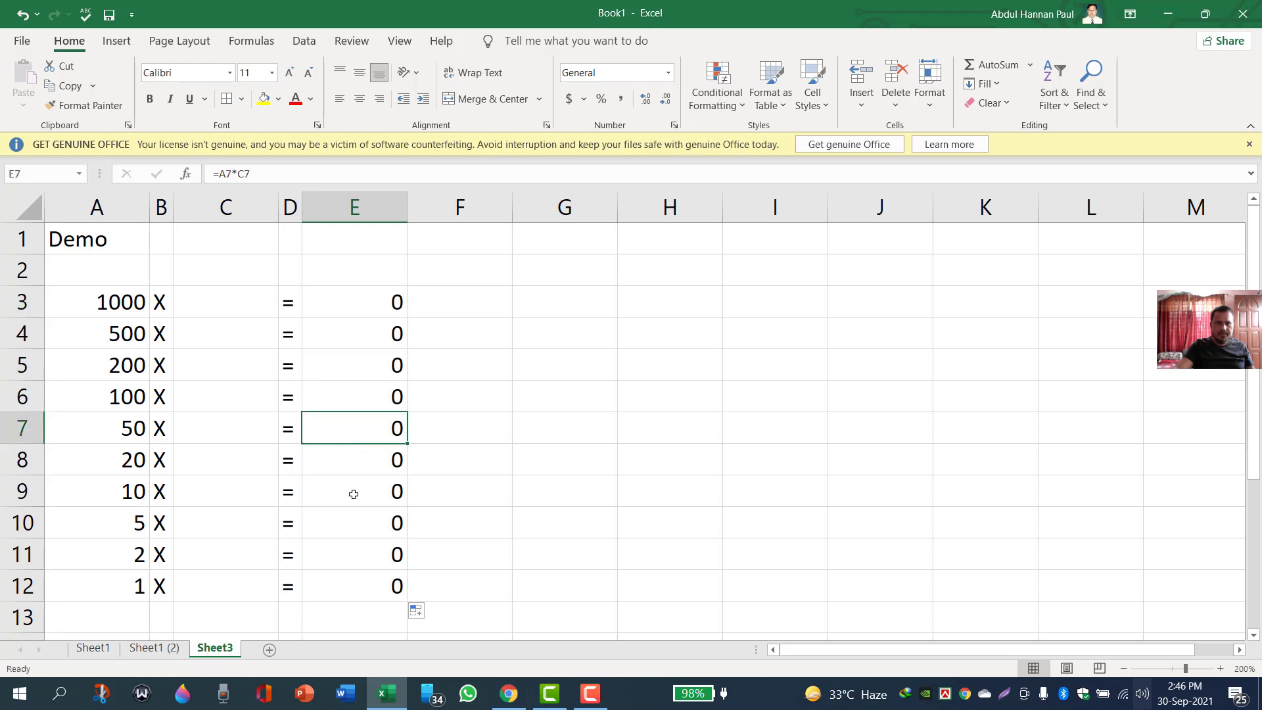
# - Undo the AutoFill in column E and copy the formula in E3 down through E12 with Fill Down instead
pyautogui.click(353, 494)
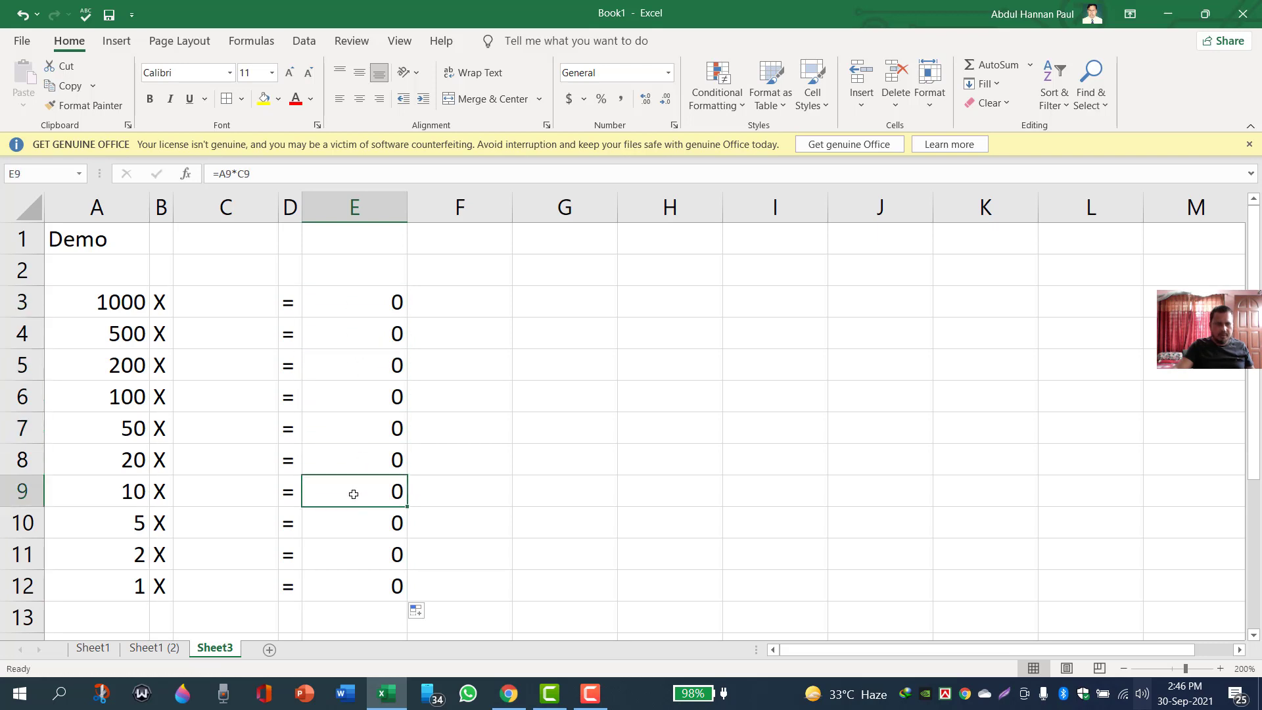
pyautogui.click(28, 18)
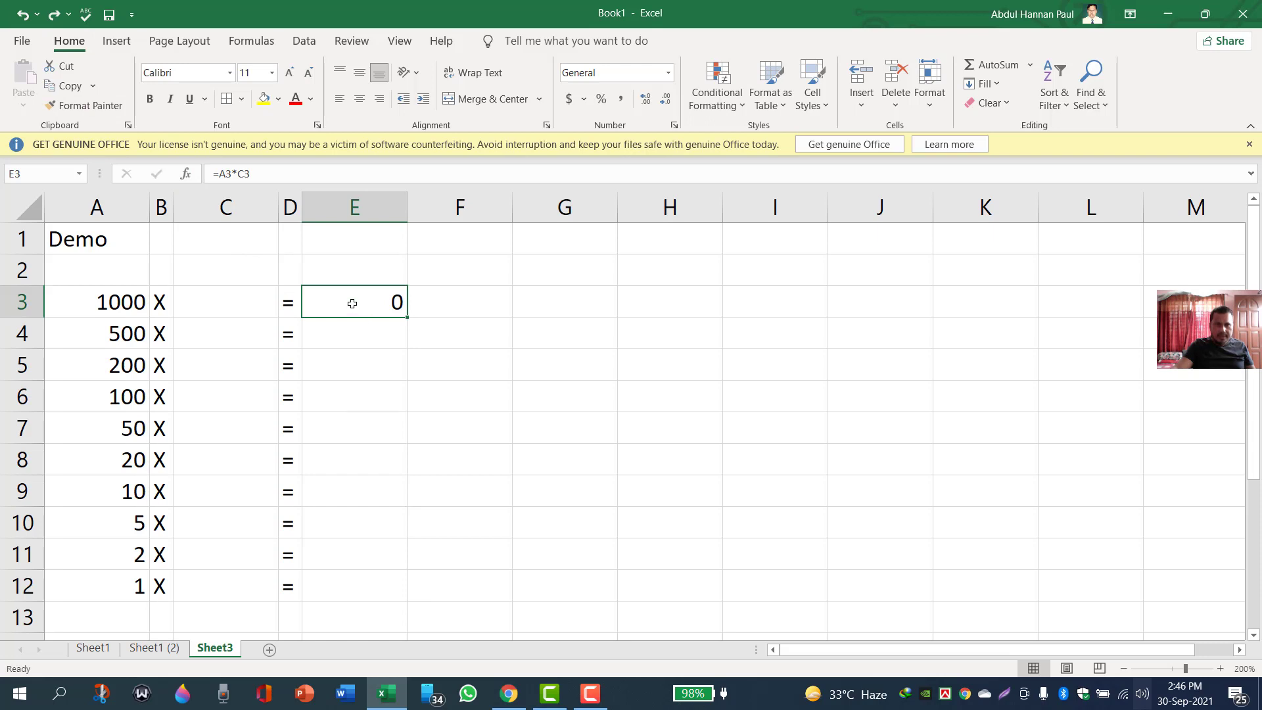
pyautogui.moveTo(352, 303); pyautogui.dragTo(364, 573)
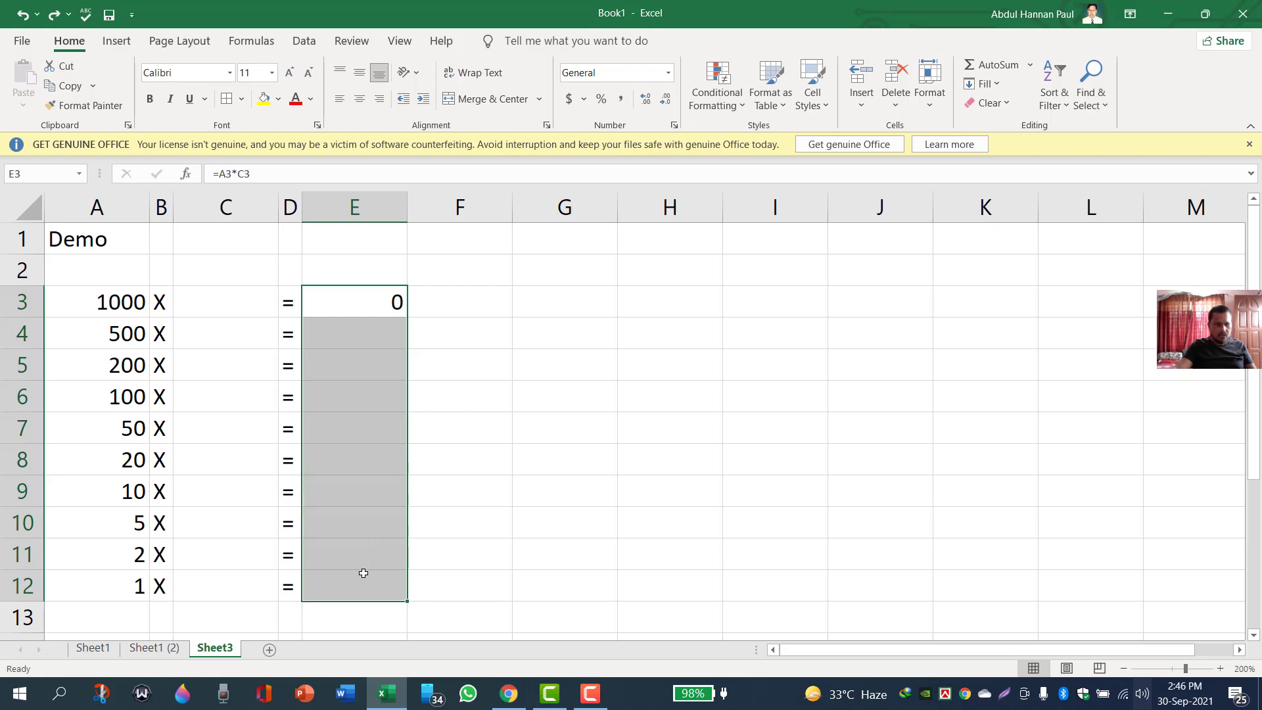
pyautogui.hotkey('ctrl', 'd')
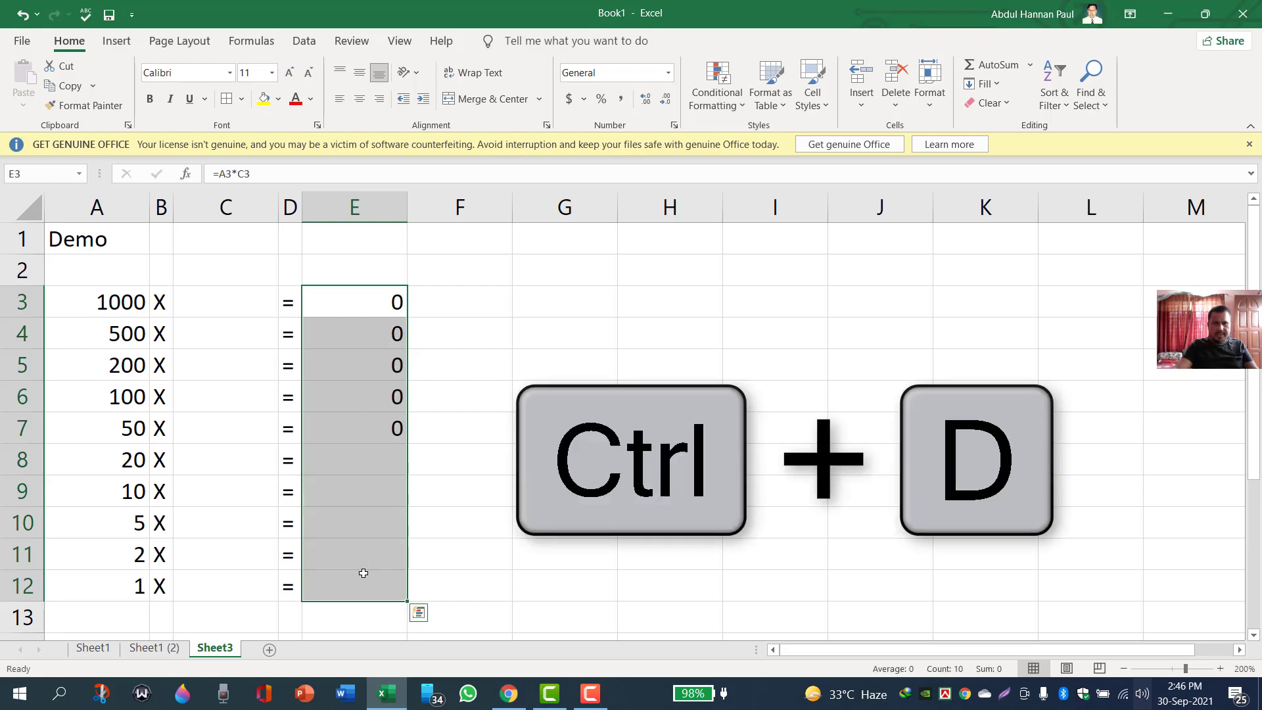
# - Check the row references of the filled formulas in column E between E4 and E10
pyautogui.click(354, 381)
pyautogui.click(360, 429)
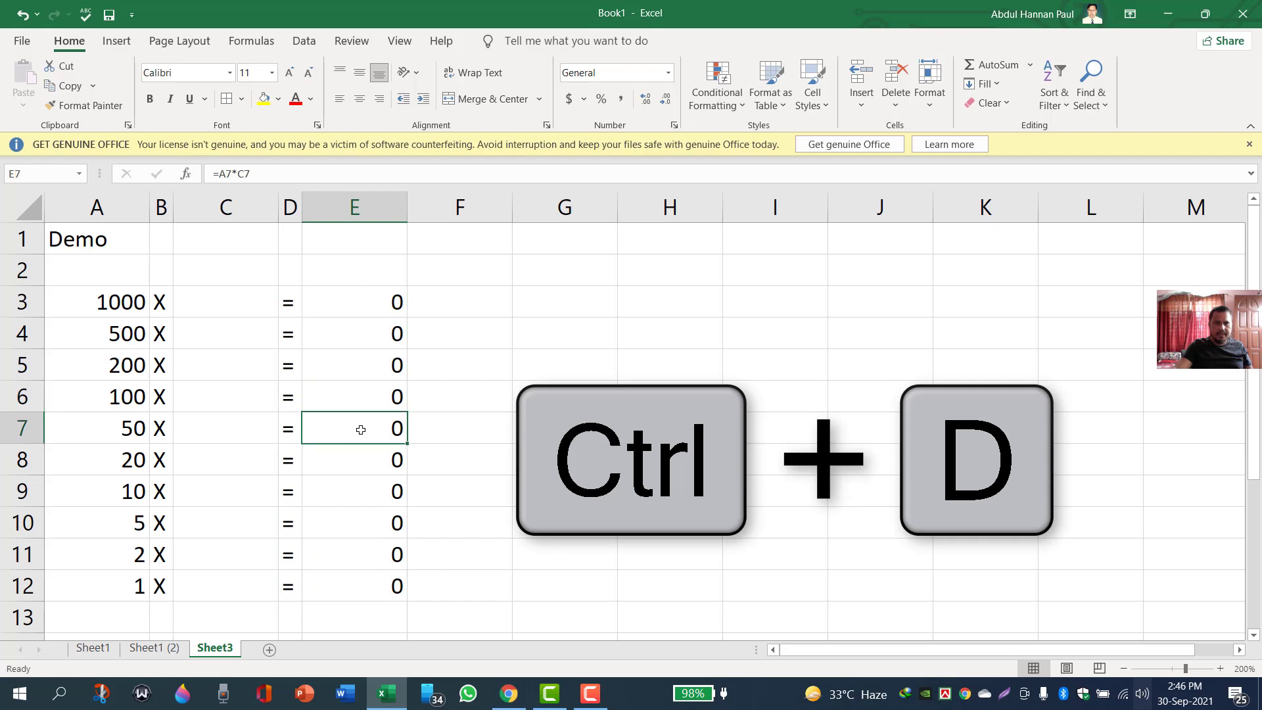
pyautogui.click(354, 360)
pyautogui.click(358, 335)
pyautogui.click(358, 402)
pyautogui.click(355, 427)
pyautogui.click(356, 492)
pyautogui.click(357, 526)
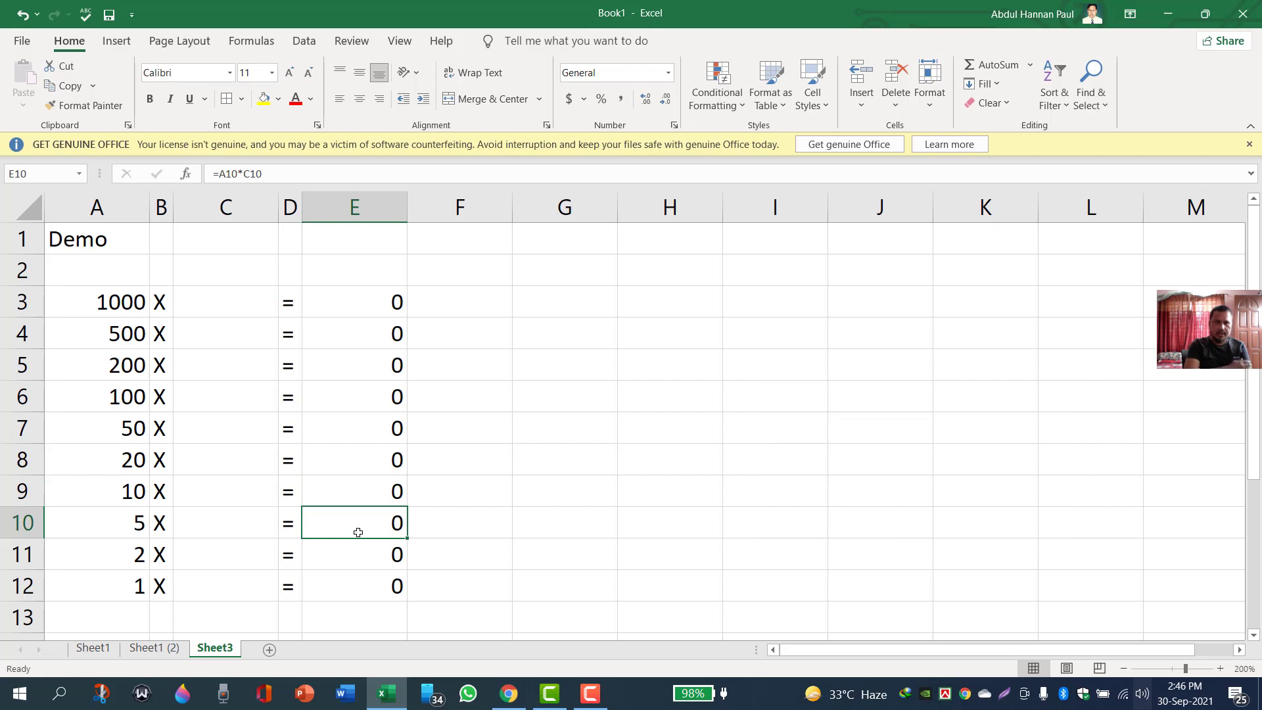
pyautogui.click(374, 617)
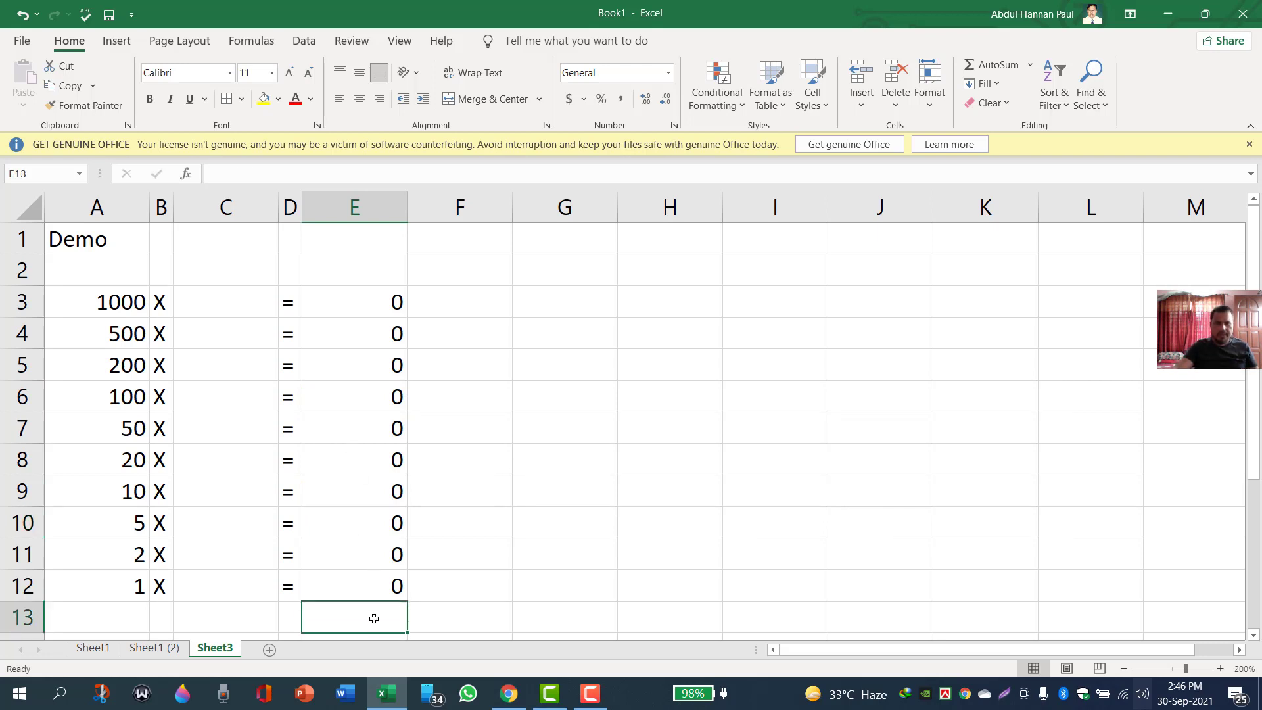
pyautogui.click(216, 307)
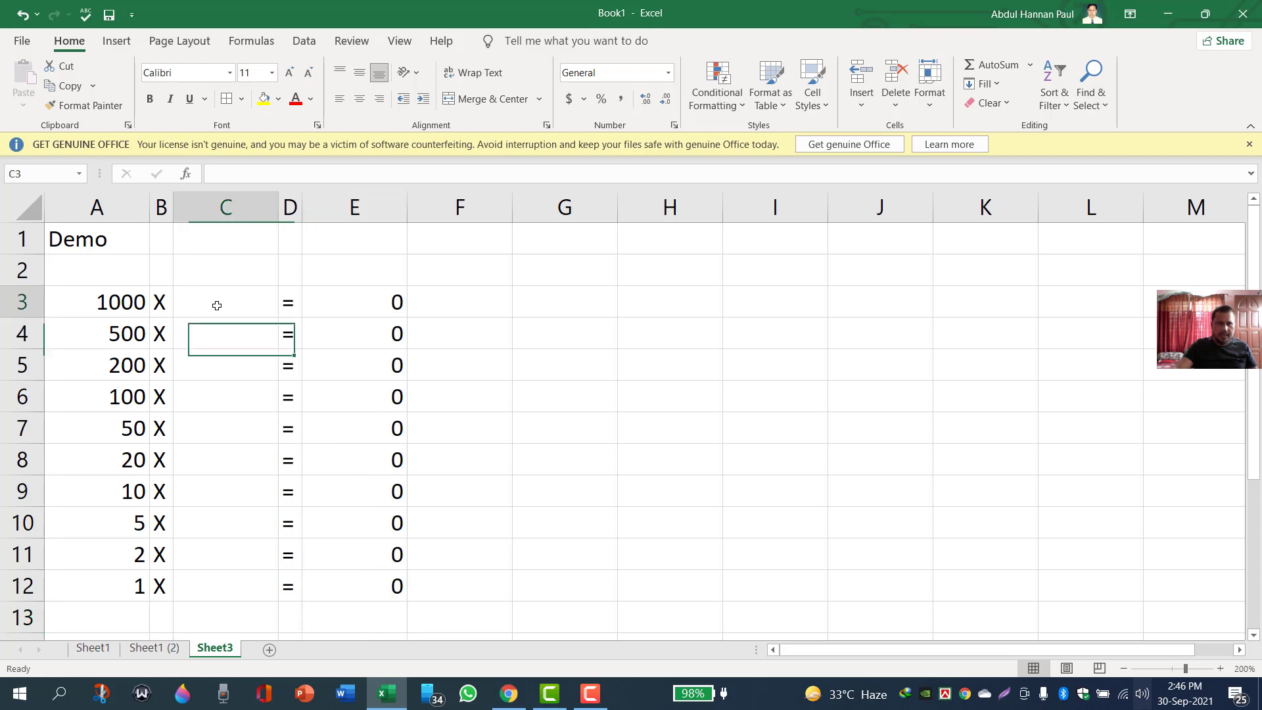
pyautogui.click(376, 614)
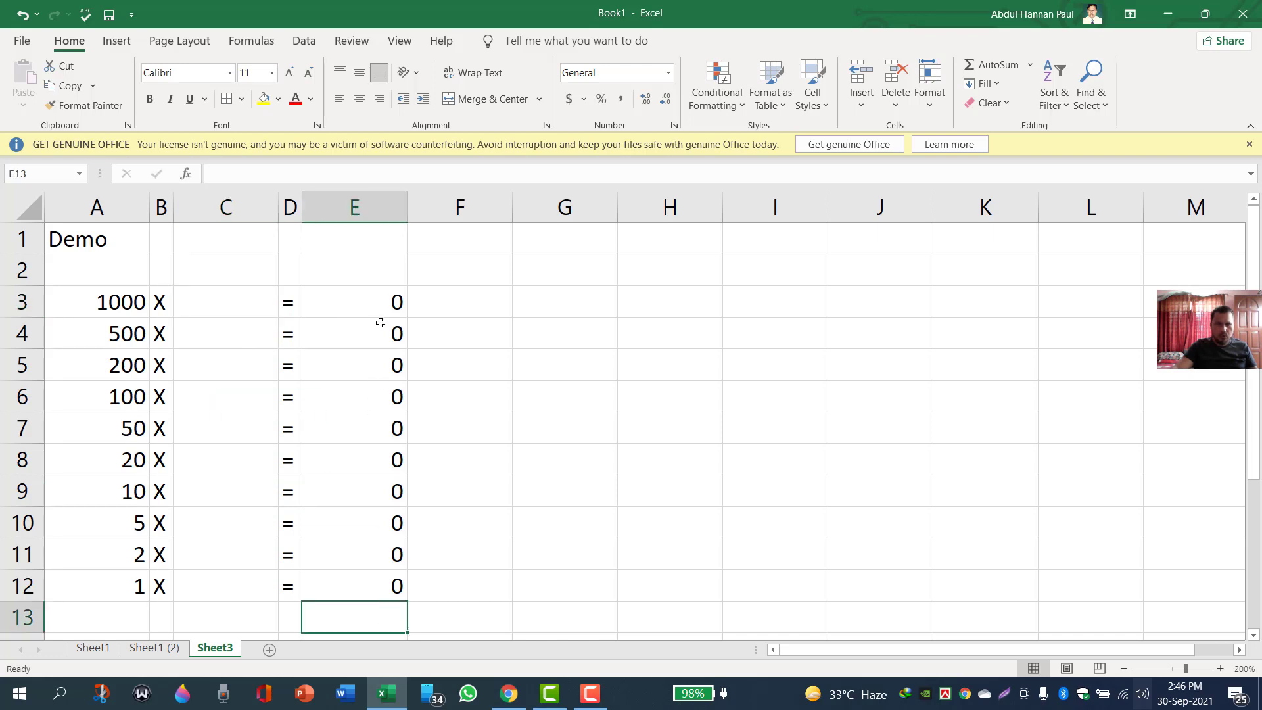
# - Enter the quantities 2, 3, 3, 4, 5, 6, 78, 8, 6 and 3 in cells C3 through C12
pyautogui.click(218, 298)
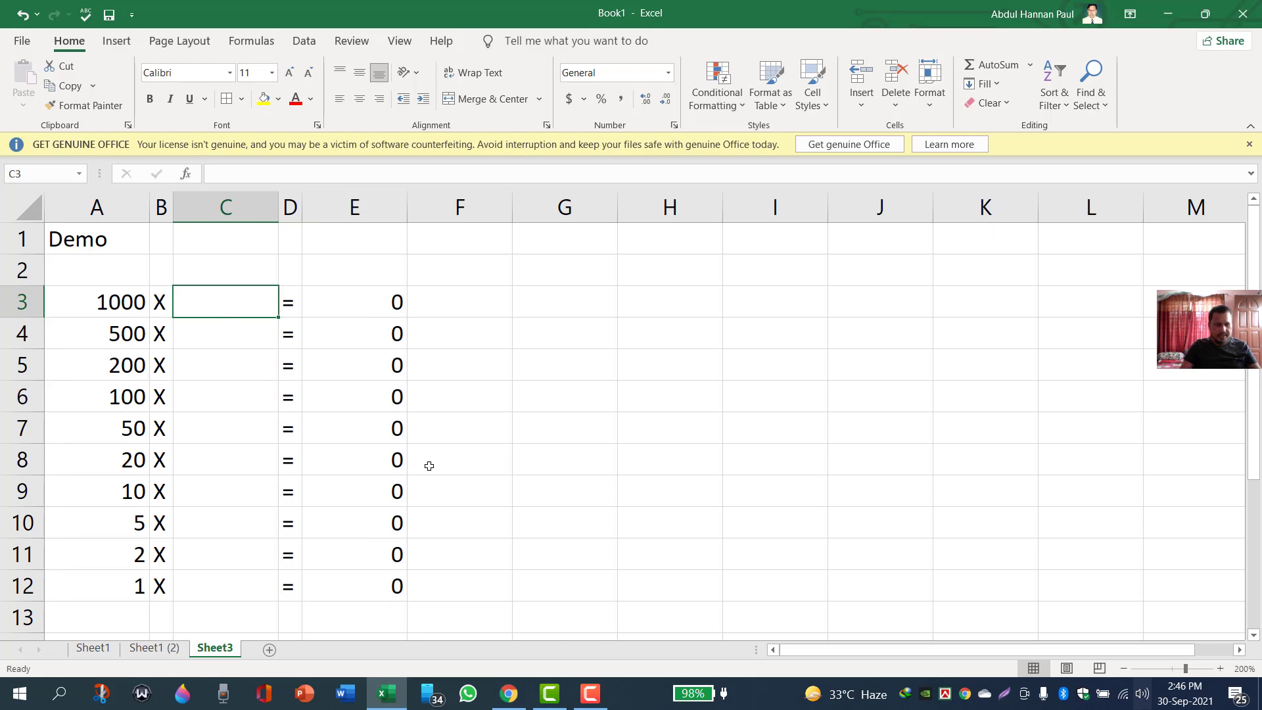
pyautogui.write('2')
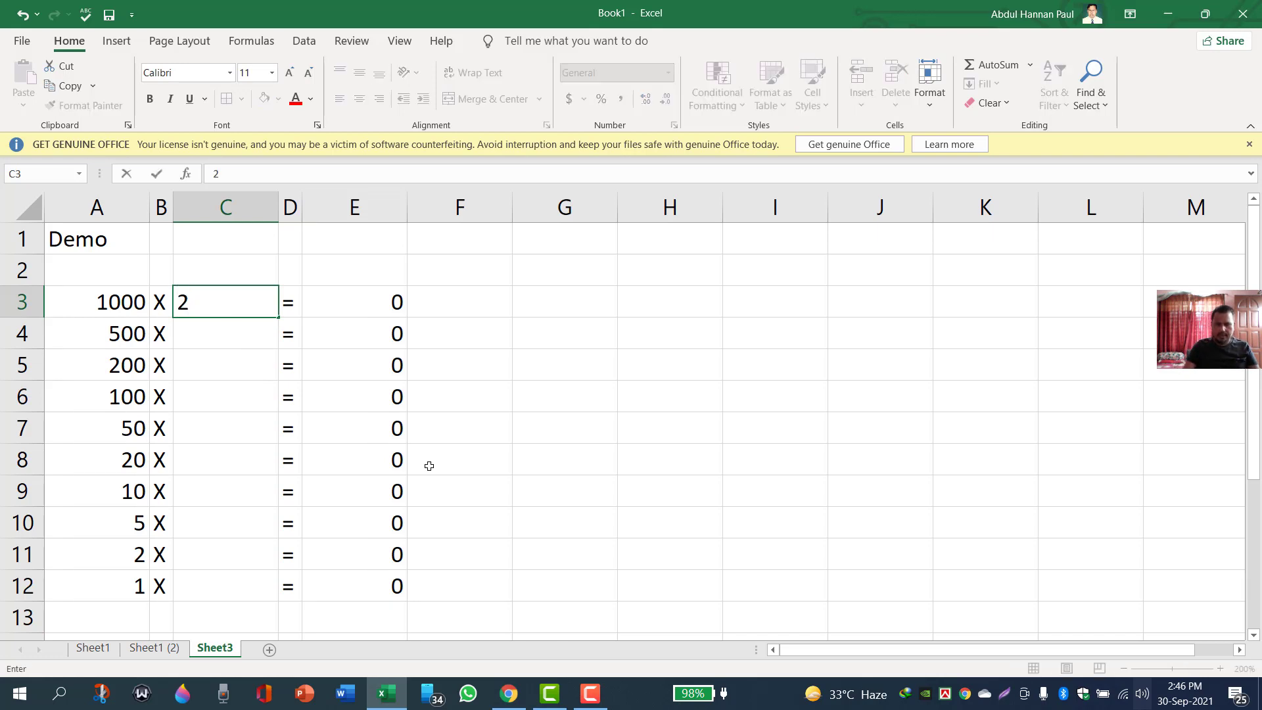
pyautogui.press('Return')
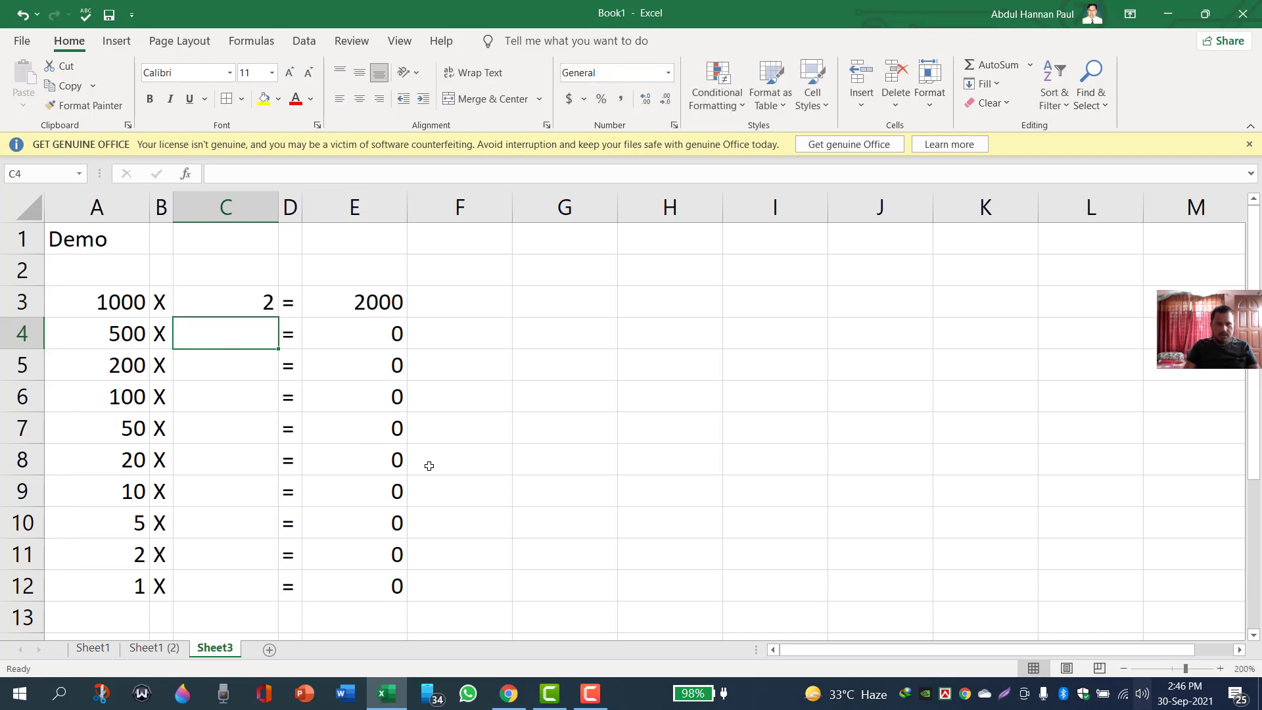
pyautogui.write('3')
pyautogui.press('Return')
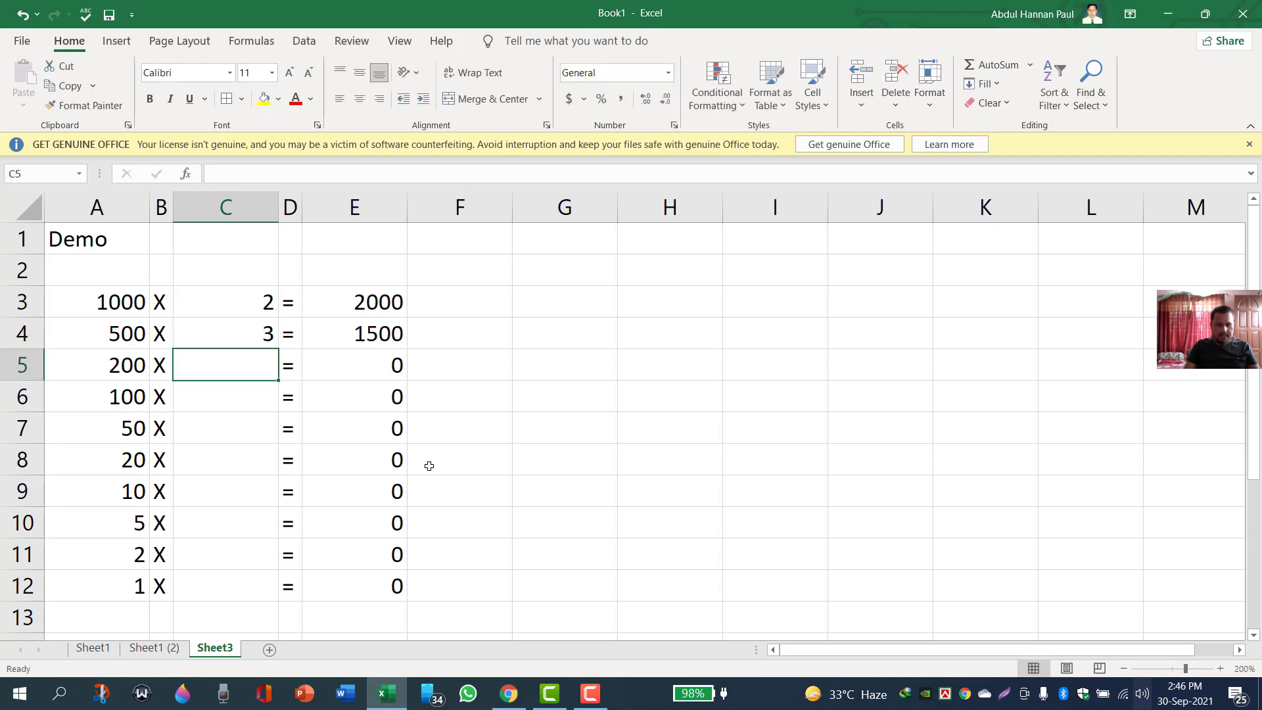
pyautogui.write('3')
pyautogui.press('Return')
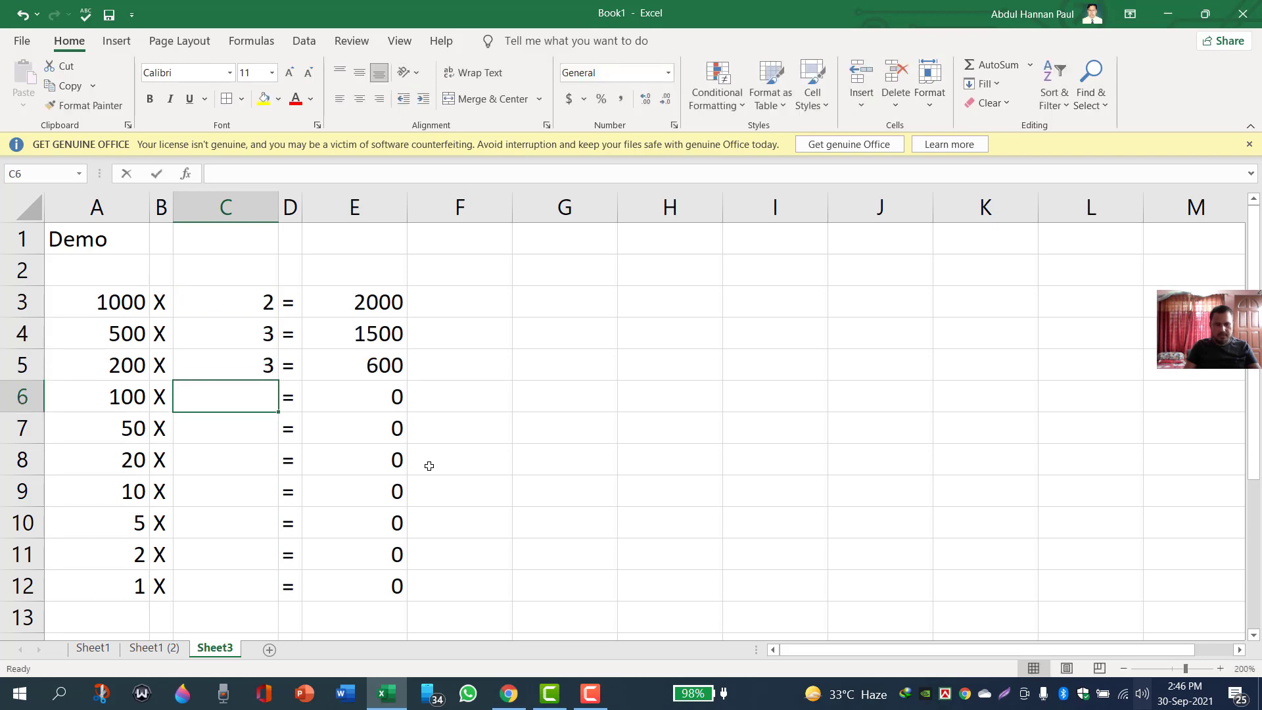
pyautogui.write('4')
pyautogui.press('Return')
pyautogui.write('5')
pyautogui.press('Return')
pyautogui.write('6')
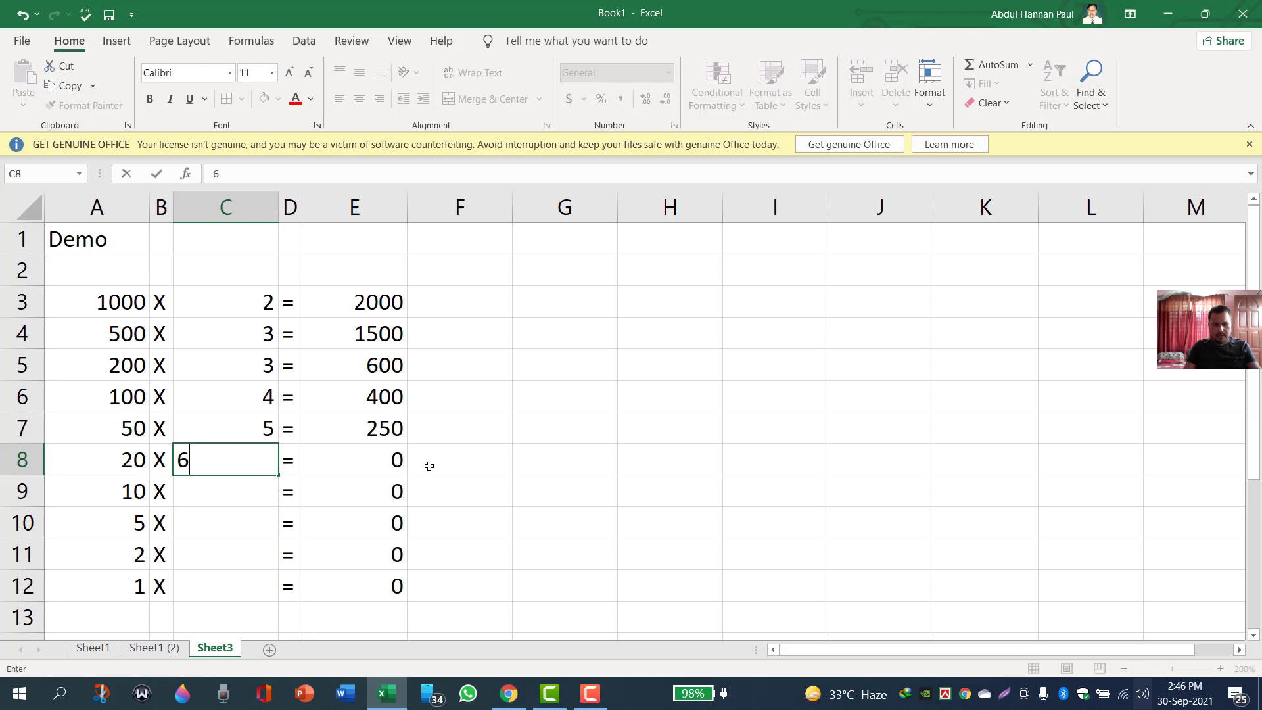
pyautogui.press('Return')
pyautogui.write('78')
pyautogui.press('Return')
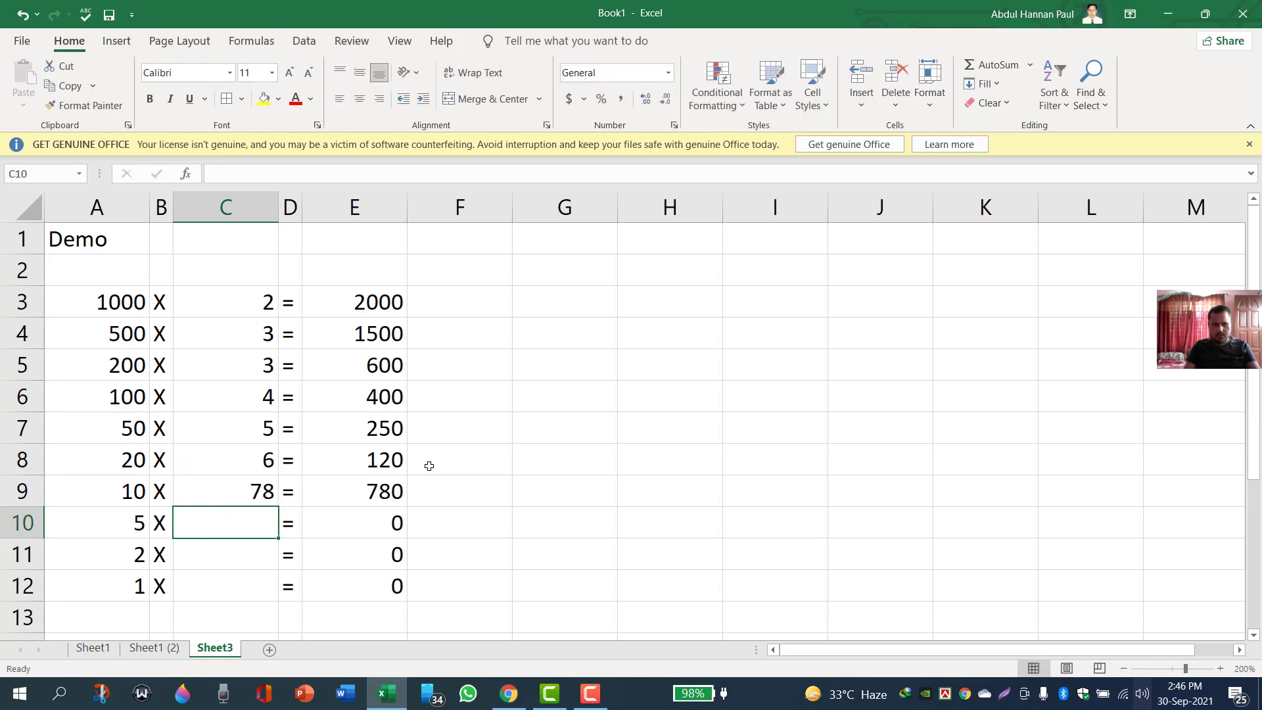
pyautogui.write('8')
pyautogui.press('Return')
pyautogui.write('6')
pyautogui.press('Return')
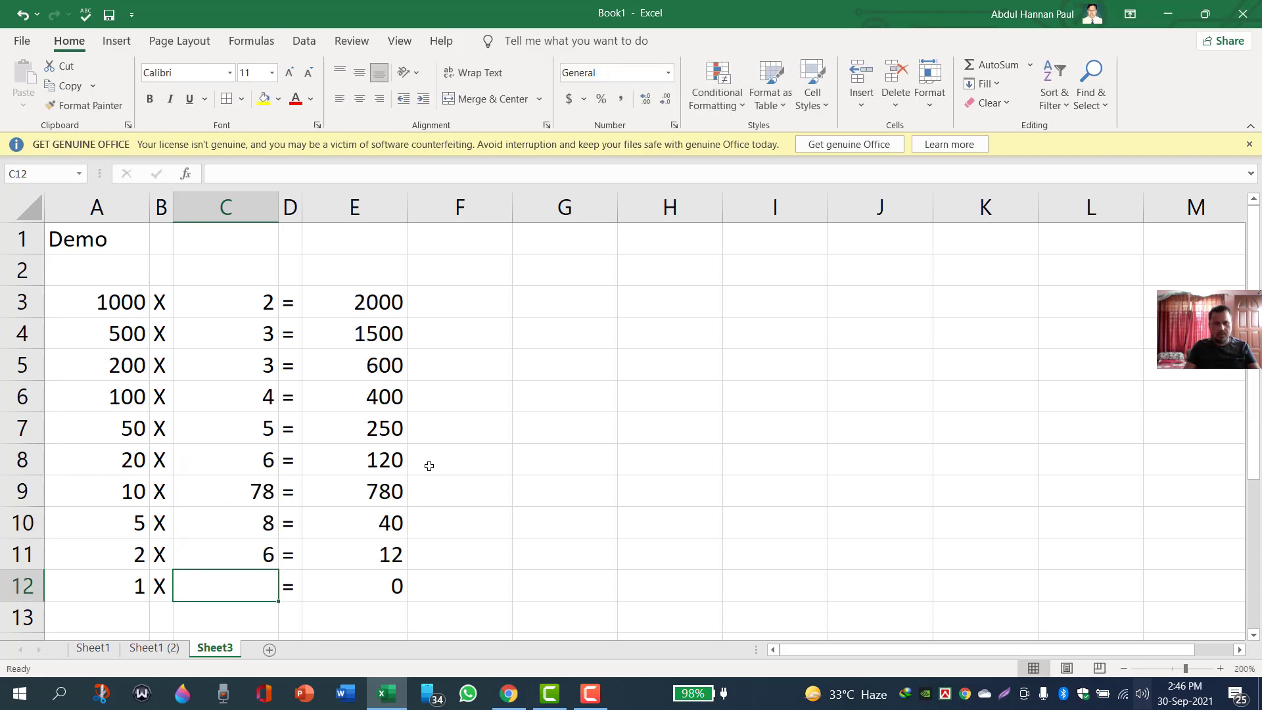
pyautogui.write('3')
pyautogui.press('Return')
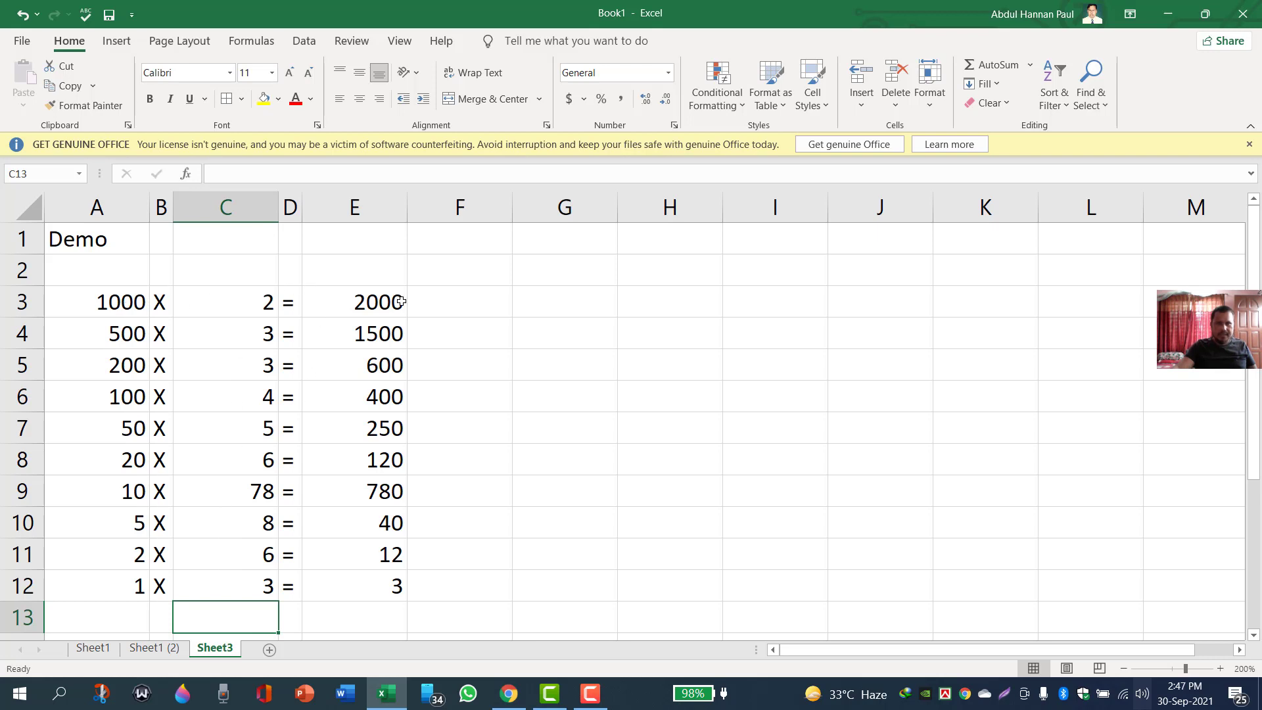
# - Check the multiplication in rows 3 and 4 and total E3 through E12 in cell E13 with AutoSum
pyautogui.click(104, 307)
pyautogui.click(247, 301)
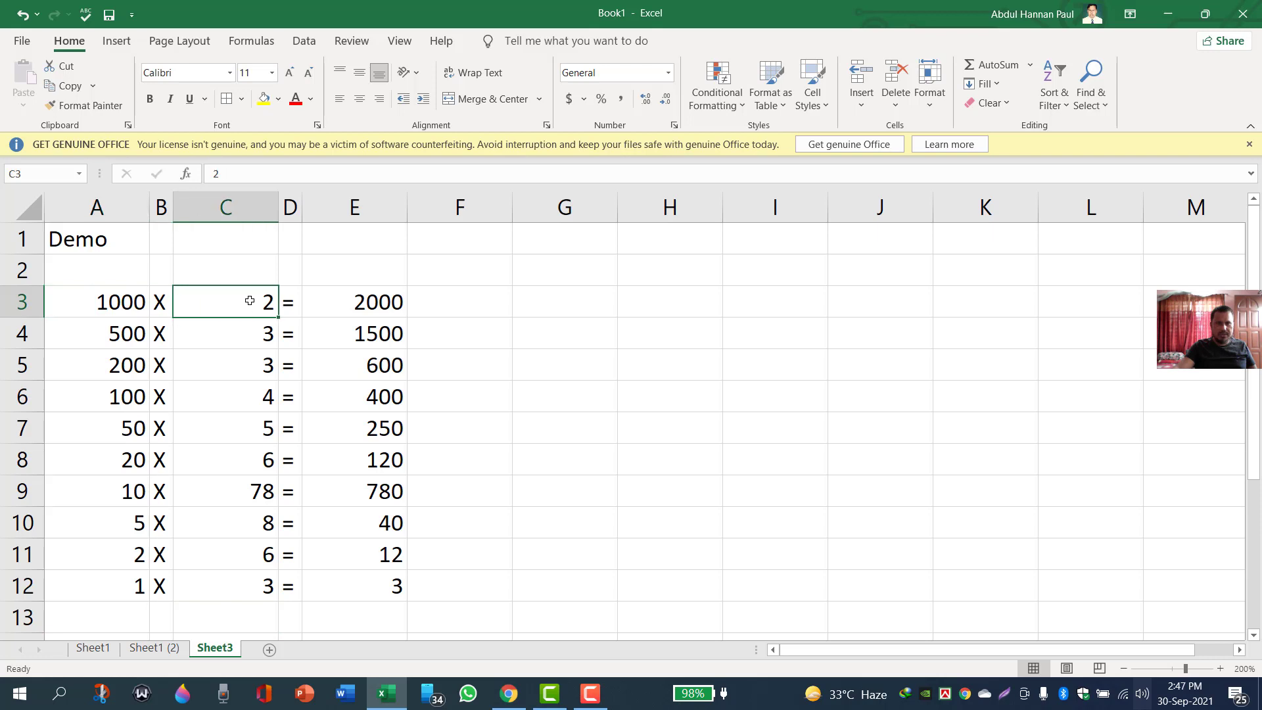
pyautogui.click(117, 332)
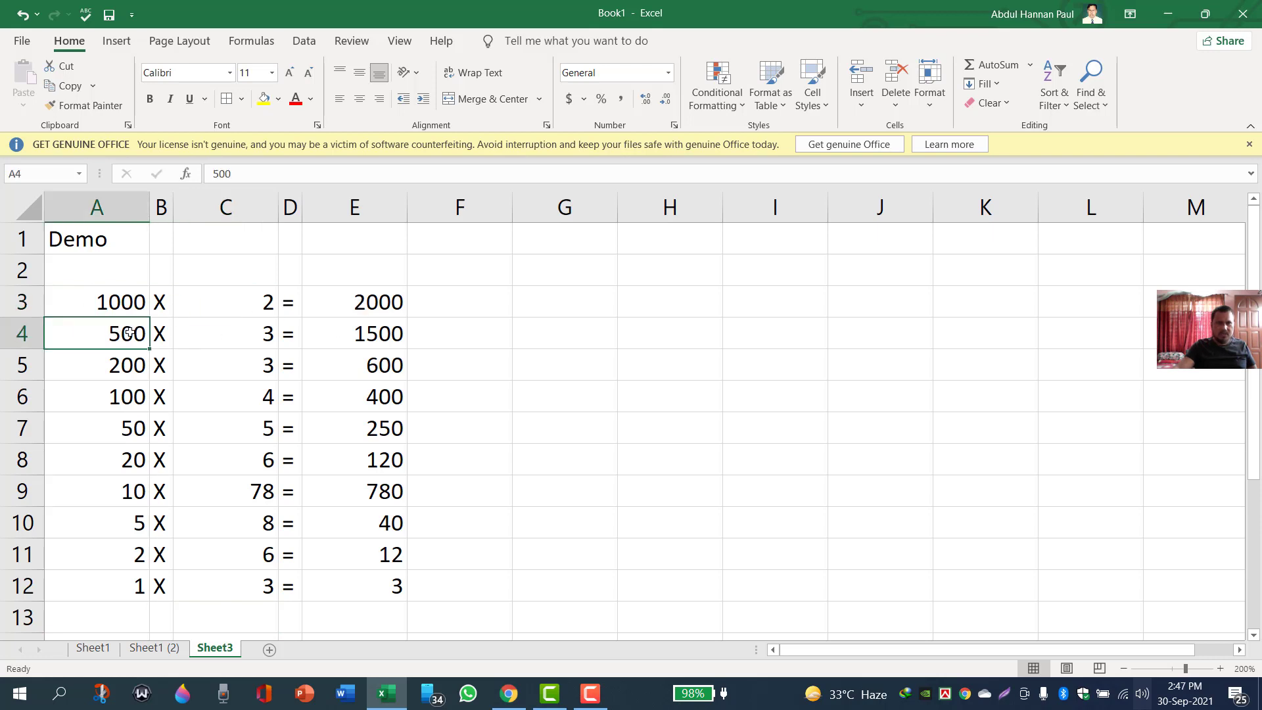
pyautogui.click(224, 331)
pyautogui.click(368, 337)
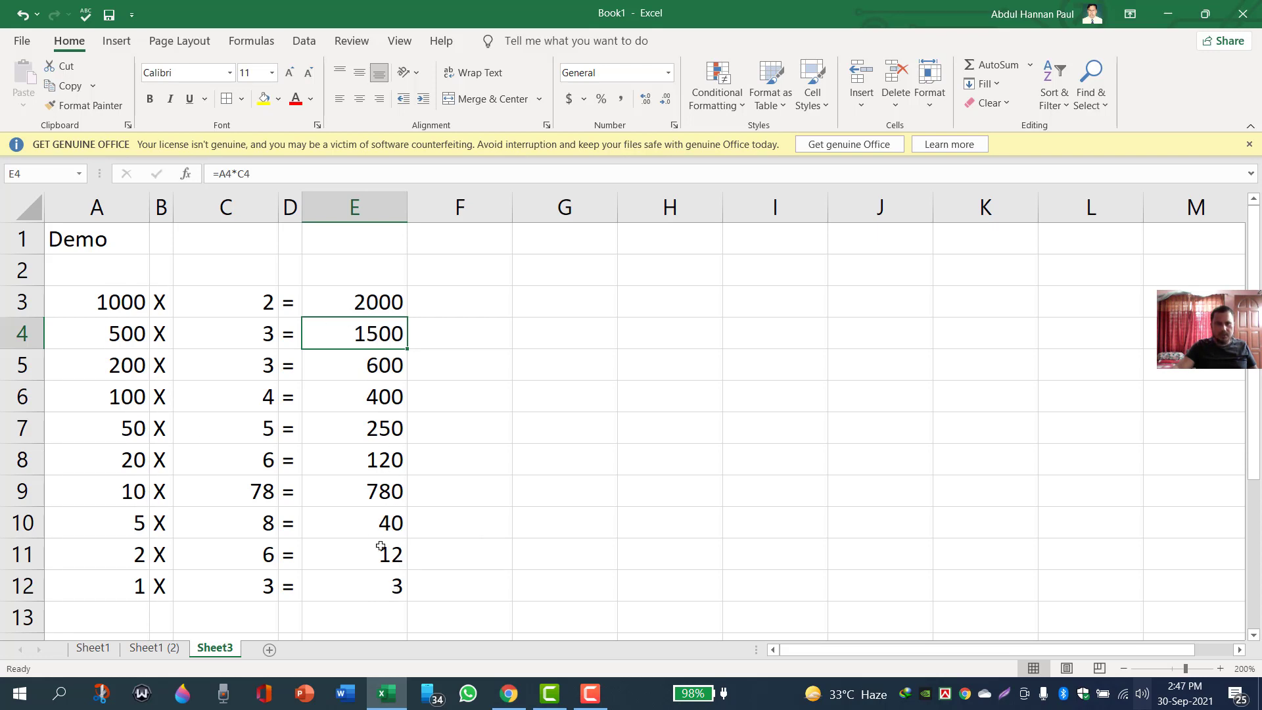
pyautogui.click(371, 614)
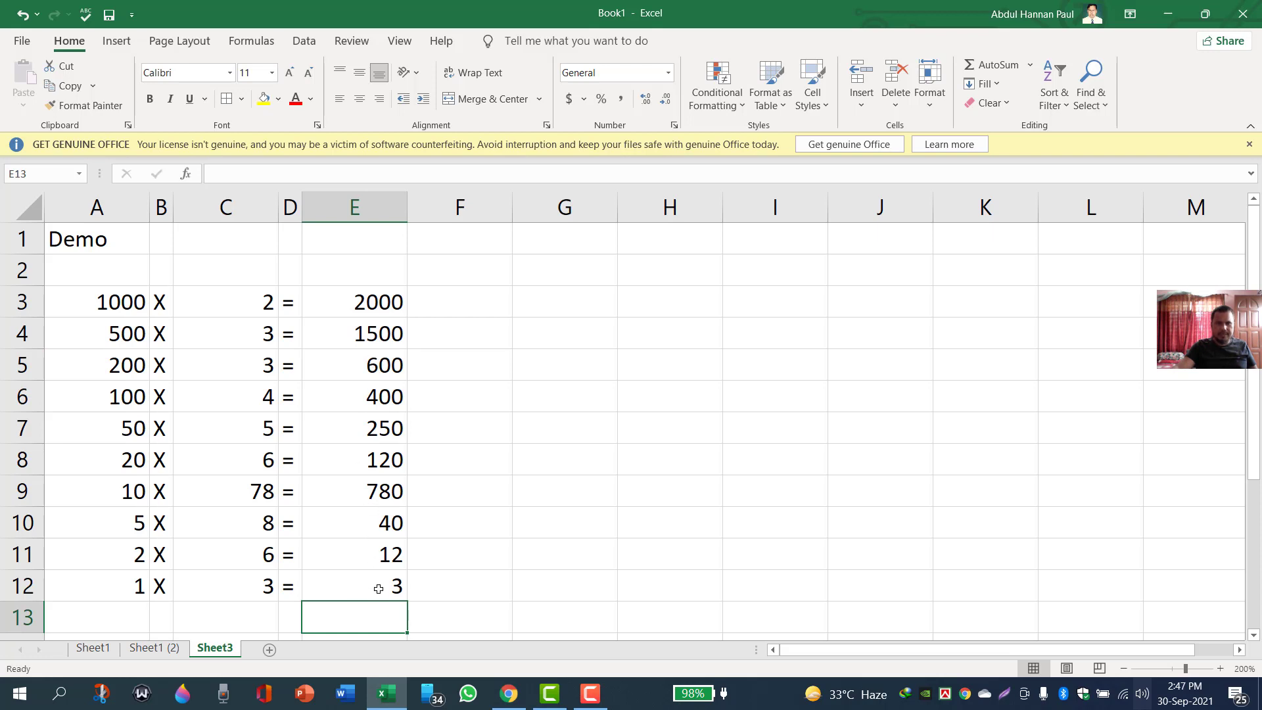
pyautogui.click(992, 66)
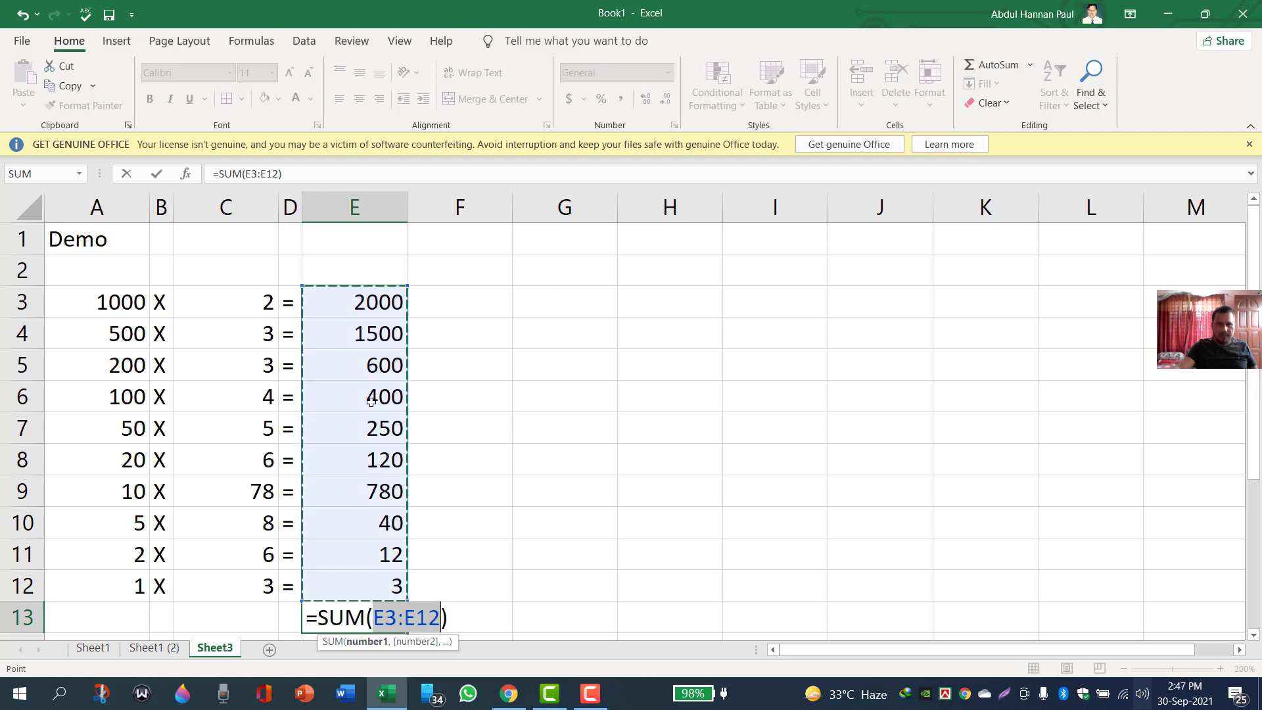
pyautogui.press('Return')
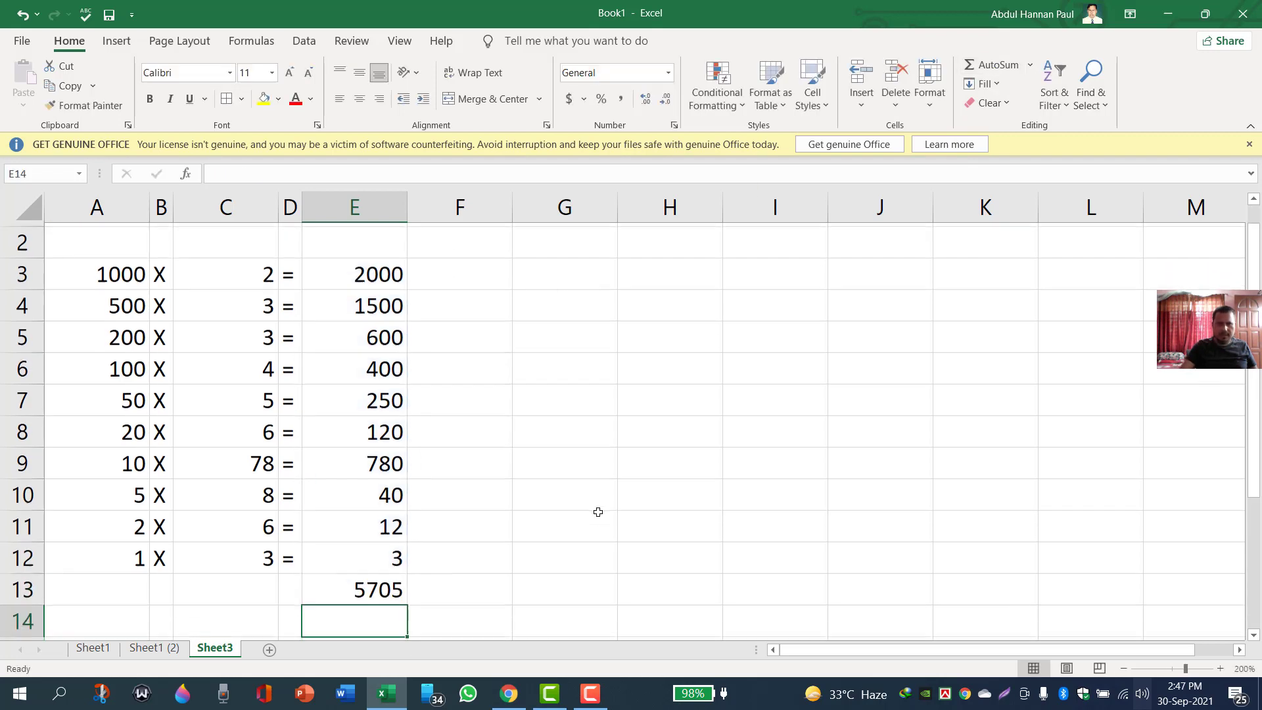
pyautogui.scroll(1, 365, 522)
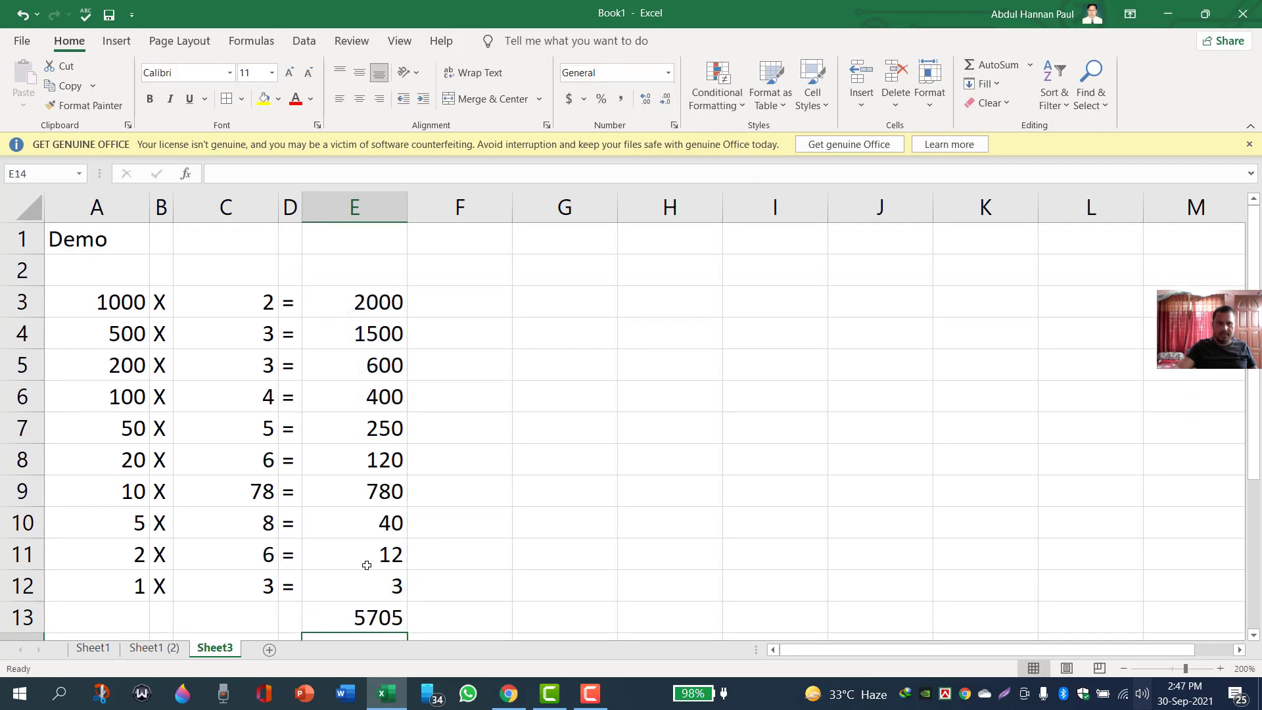
pyautogui.click(376, 618)
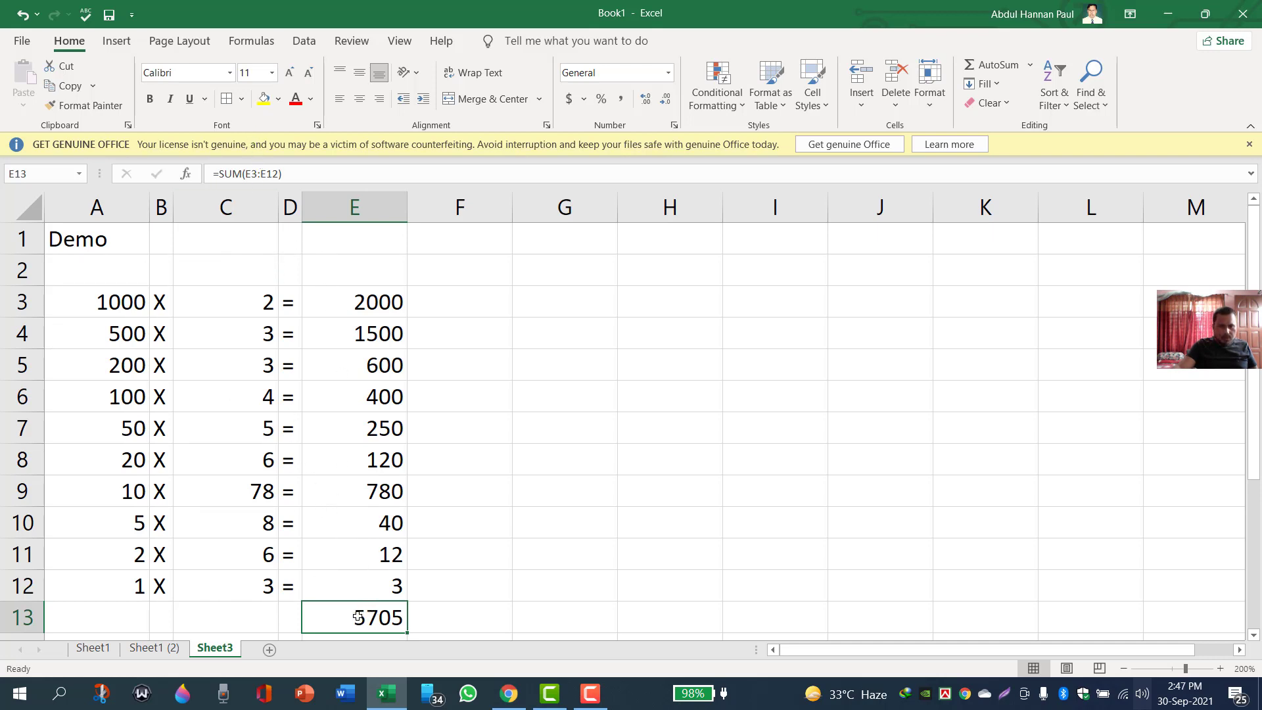
# - Apply All Borders to the whole table in cells A1 through E13
pyautogui.moveTo(358, 617); pyautogui.dragTo(96, 228)
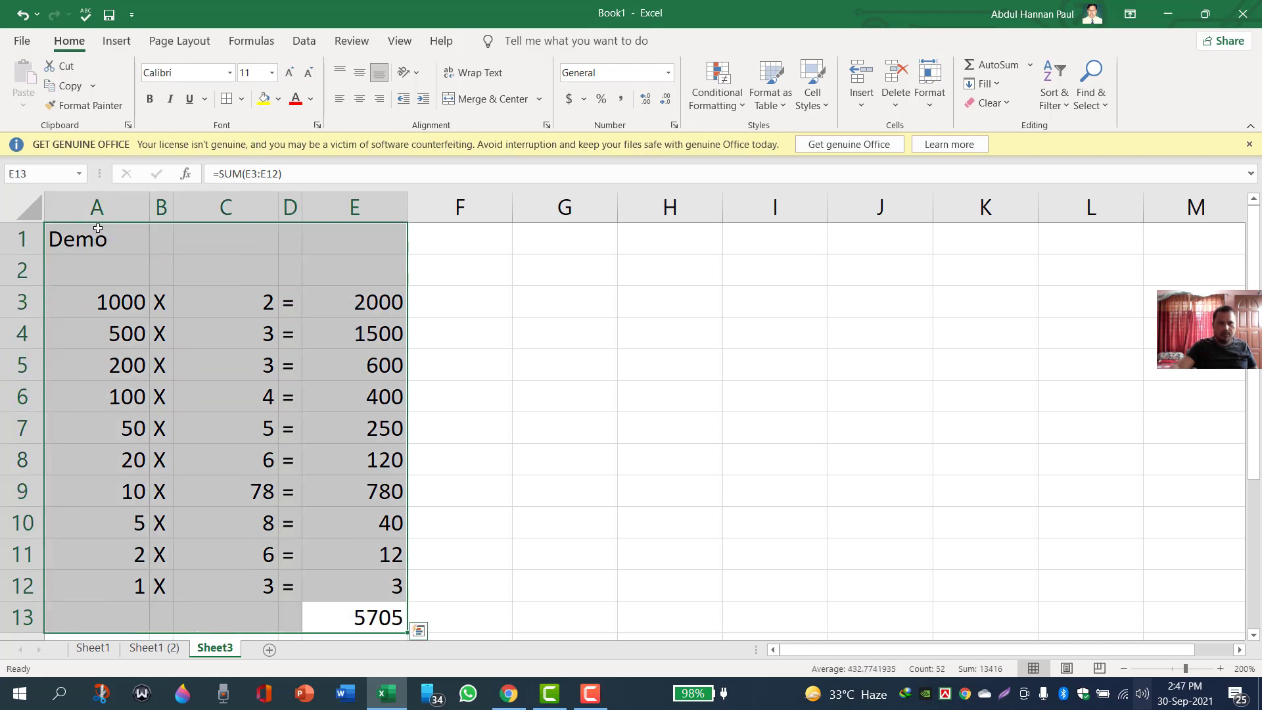
pyautogui.click(242, 99)
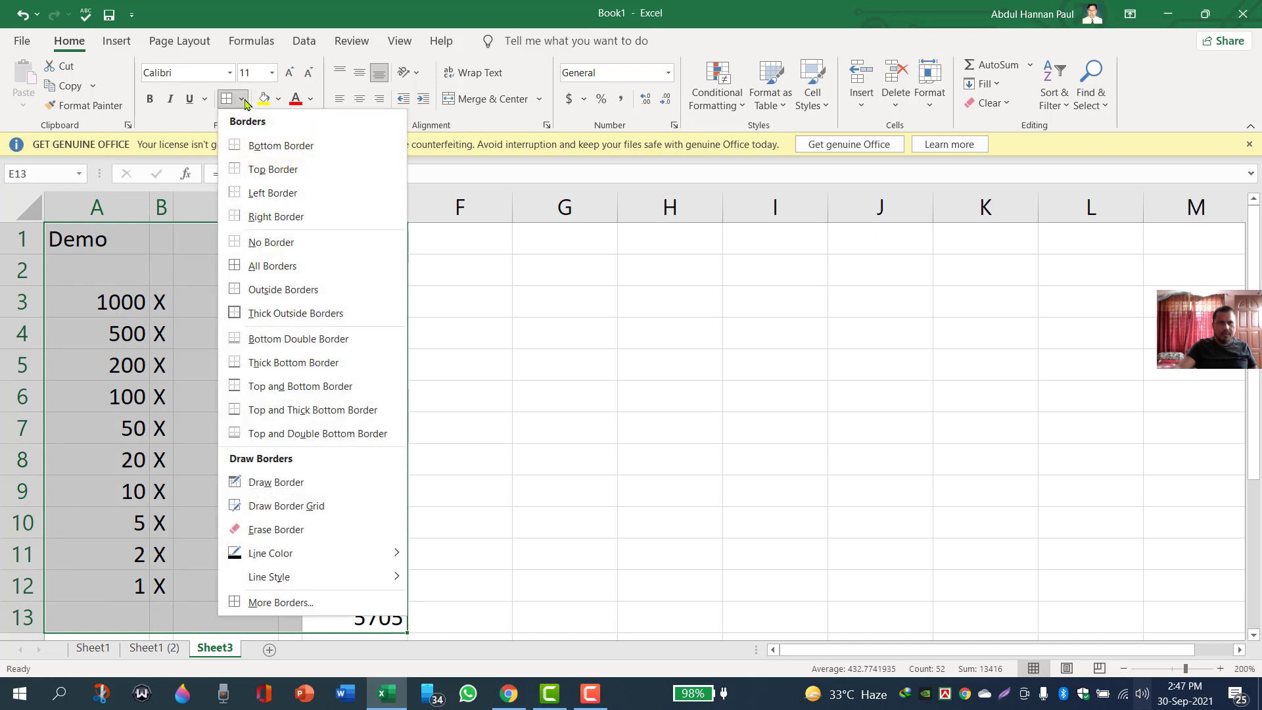
pyautogui.click(283, 267)
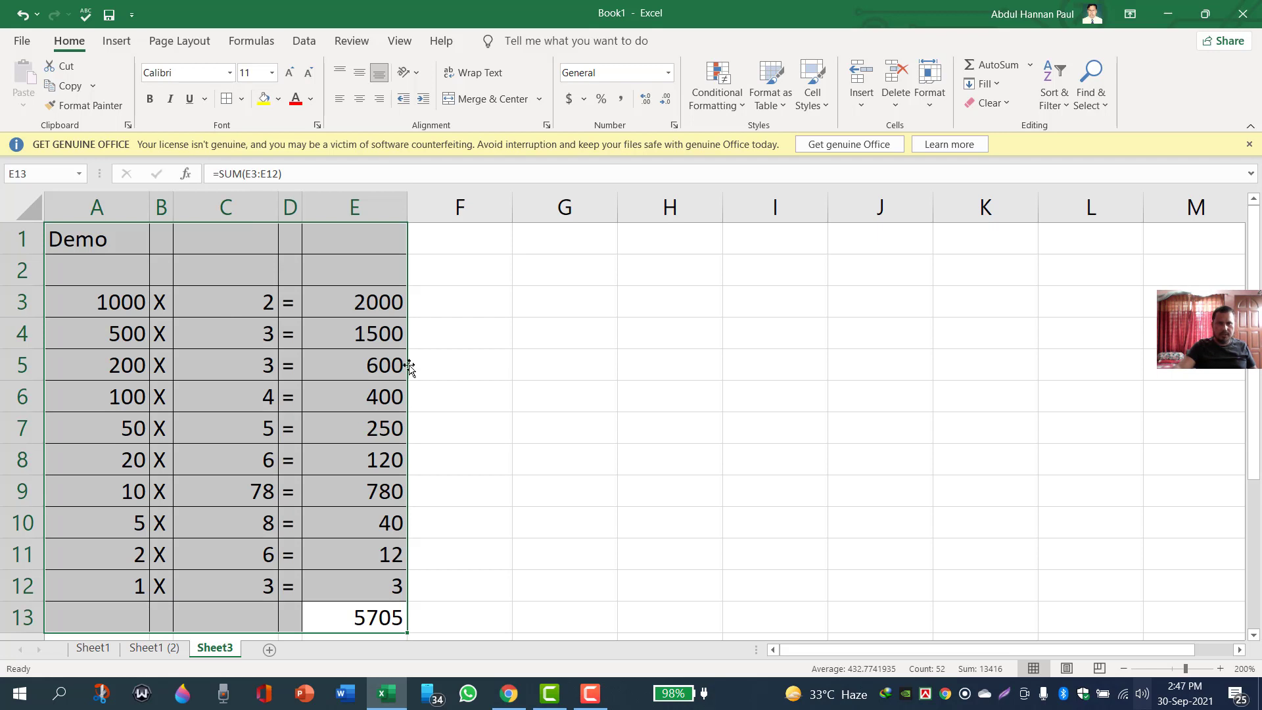
pyautogui.click(445, 374)
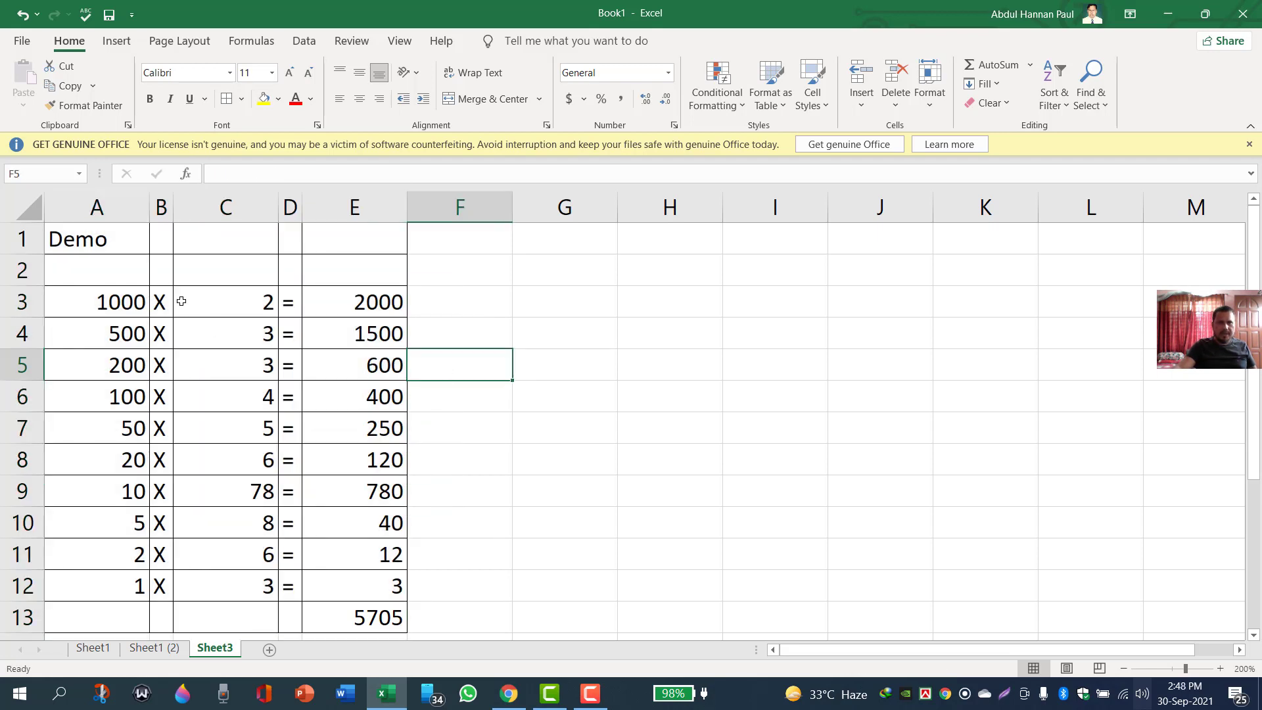
# - Merge and center the title Demo across cells A1 through E1
pyautogui.click(105, 236)
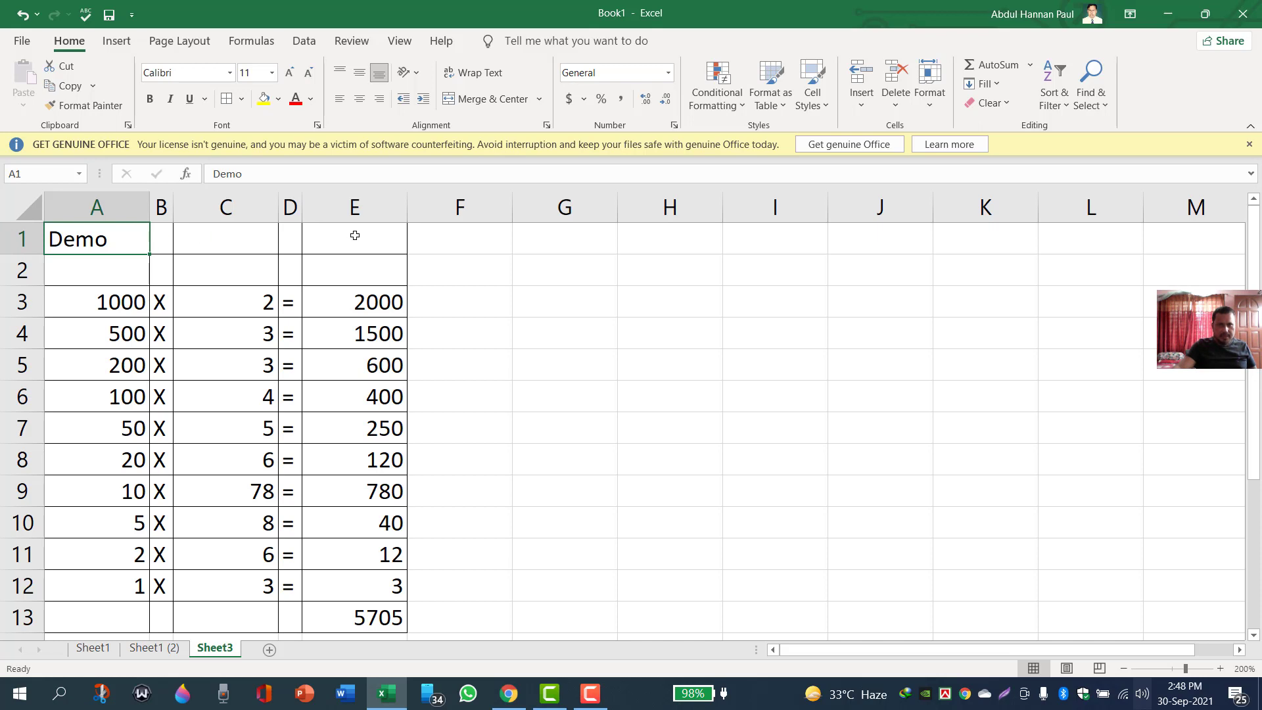
pyautogui.click(160, 234)
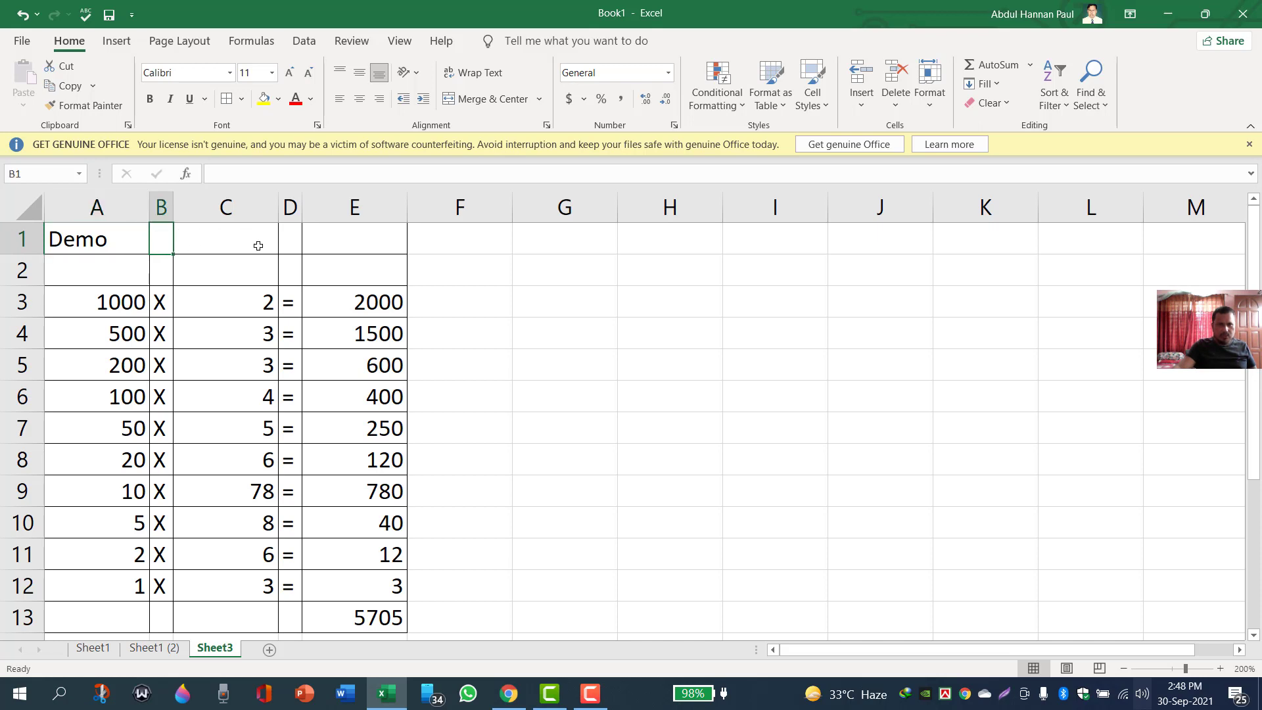
pyautogui.click(282, 241)
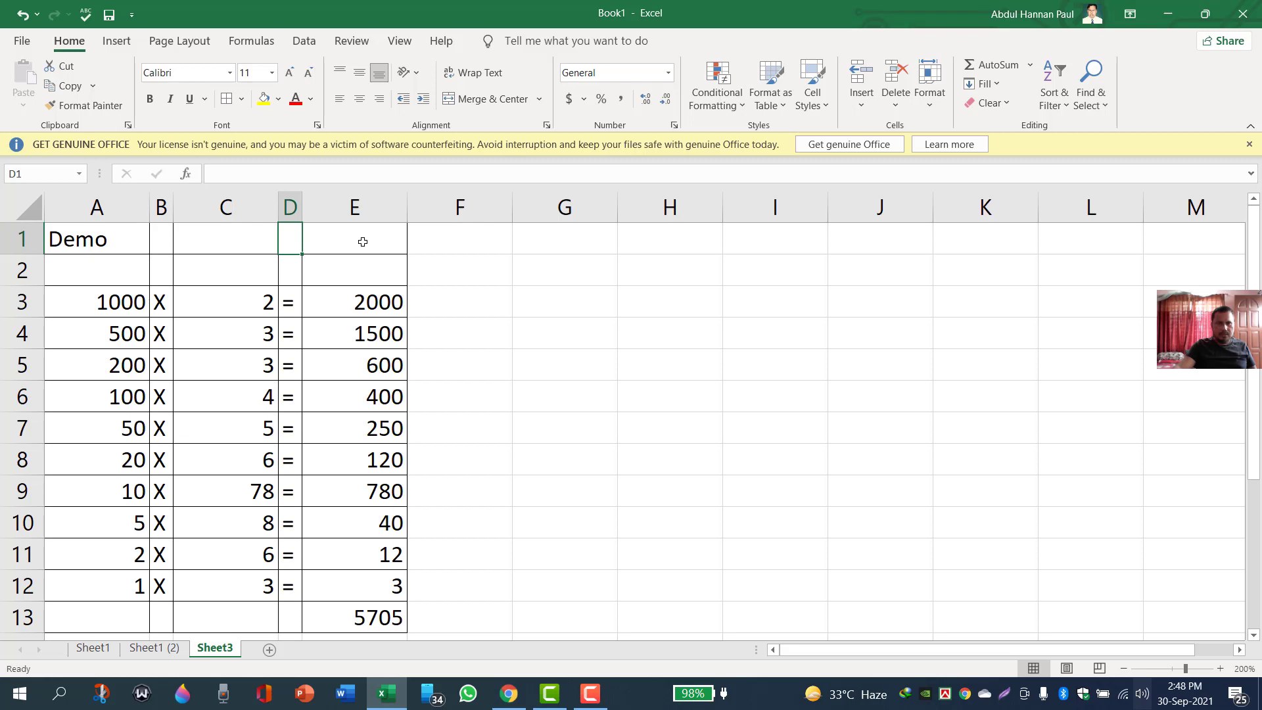
pyautogui.click(94, 239)
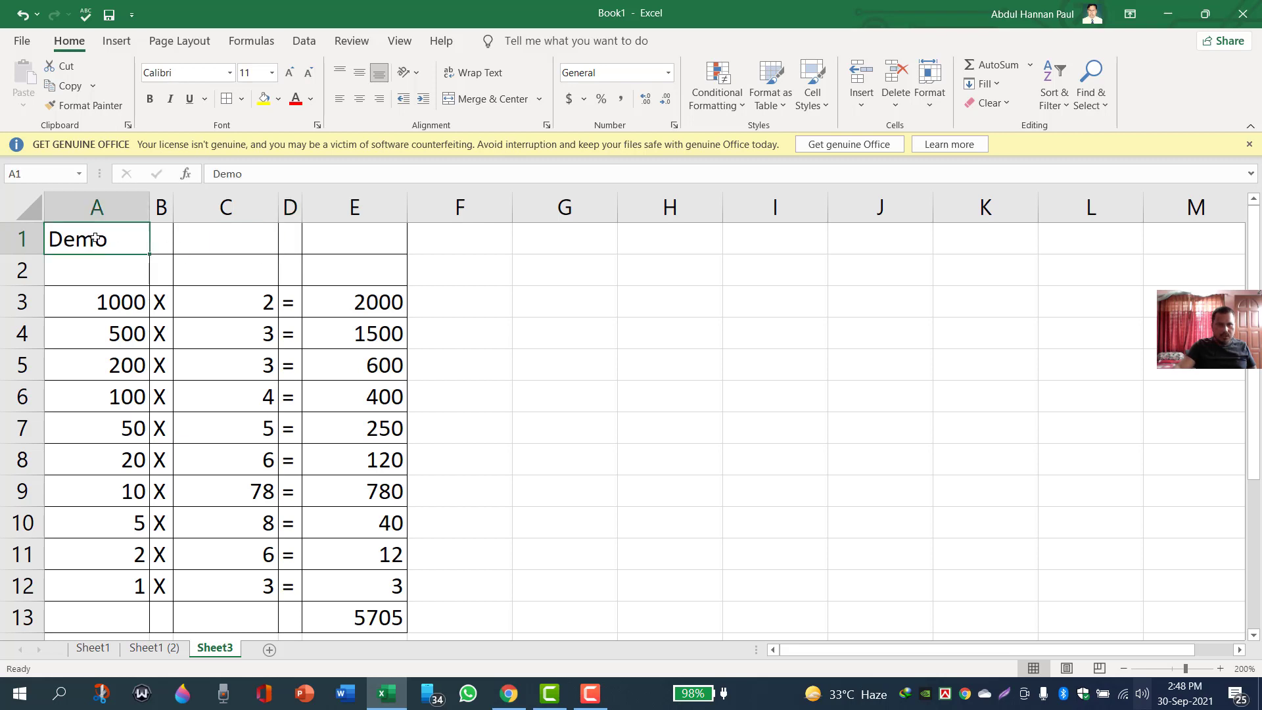
pyautogui.moveTo(94, 239); pyautogui.dragTo(342, 242)
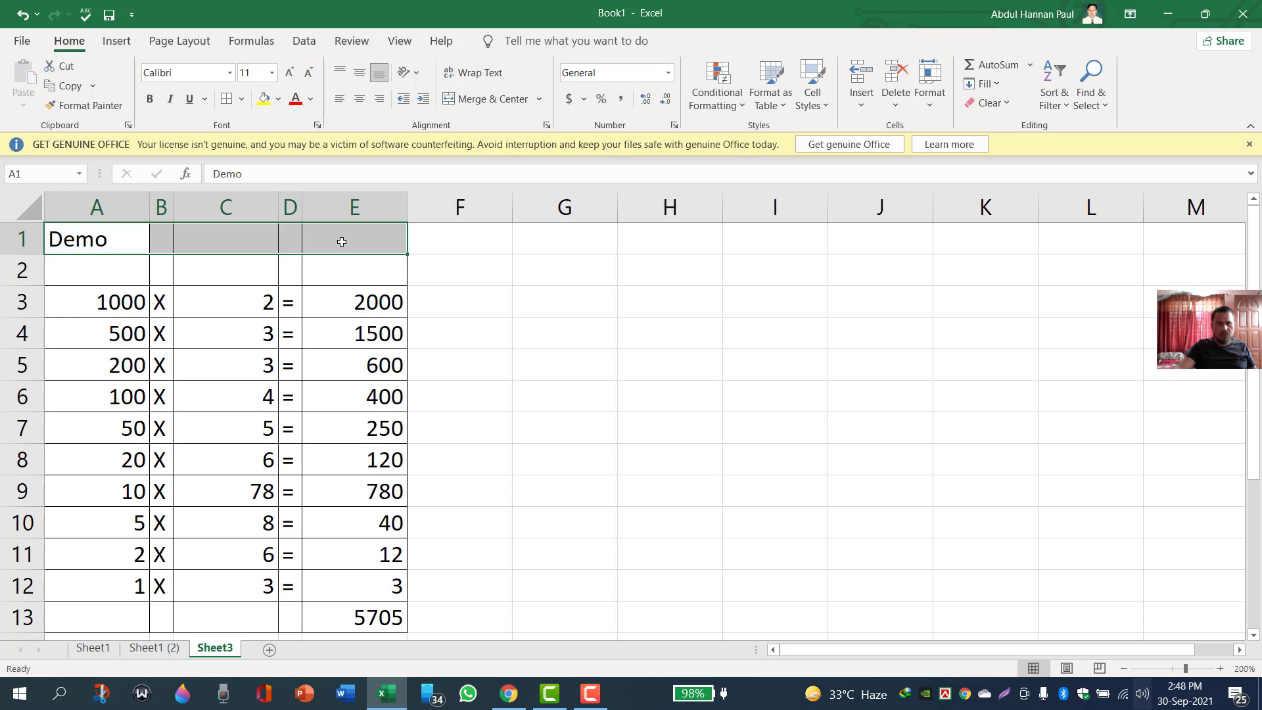
pyautogui.click(474, 100)
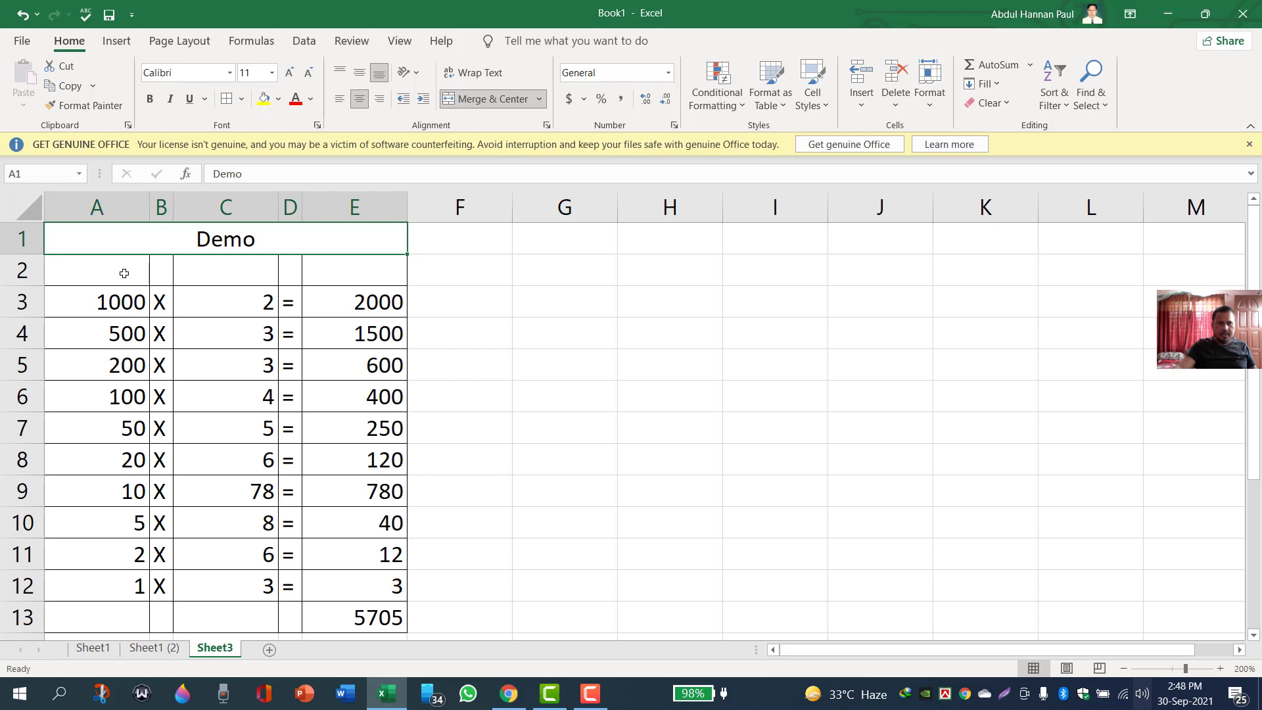
# - Merge and center the empty cells A2 through E2 below the title
pyautogui.moveTo(118, 272); pyautogui.dragTo(348, 270)
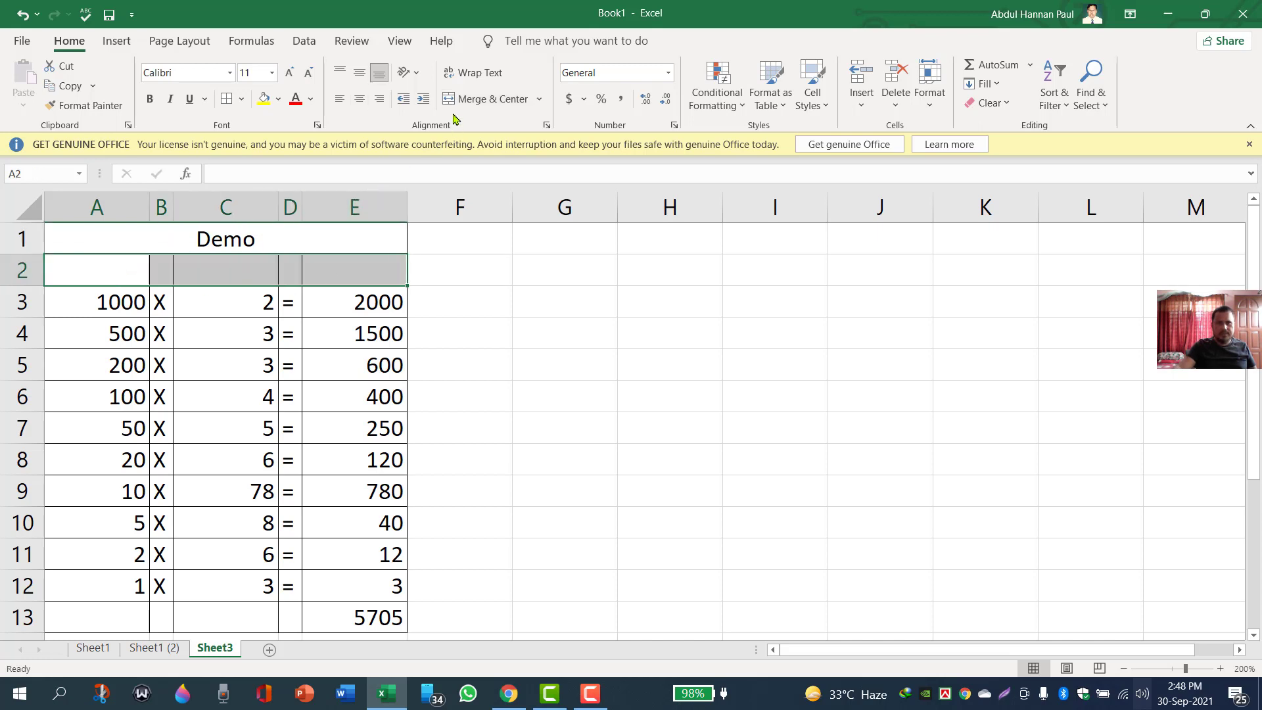
pyautogui.click(205, 270)
pyautogui.moveTo(111, 273); pyautogui.dragTo(318, 273)
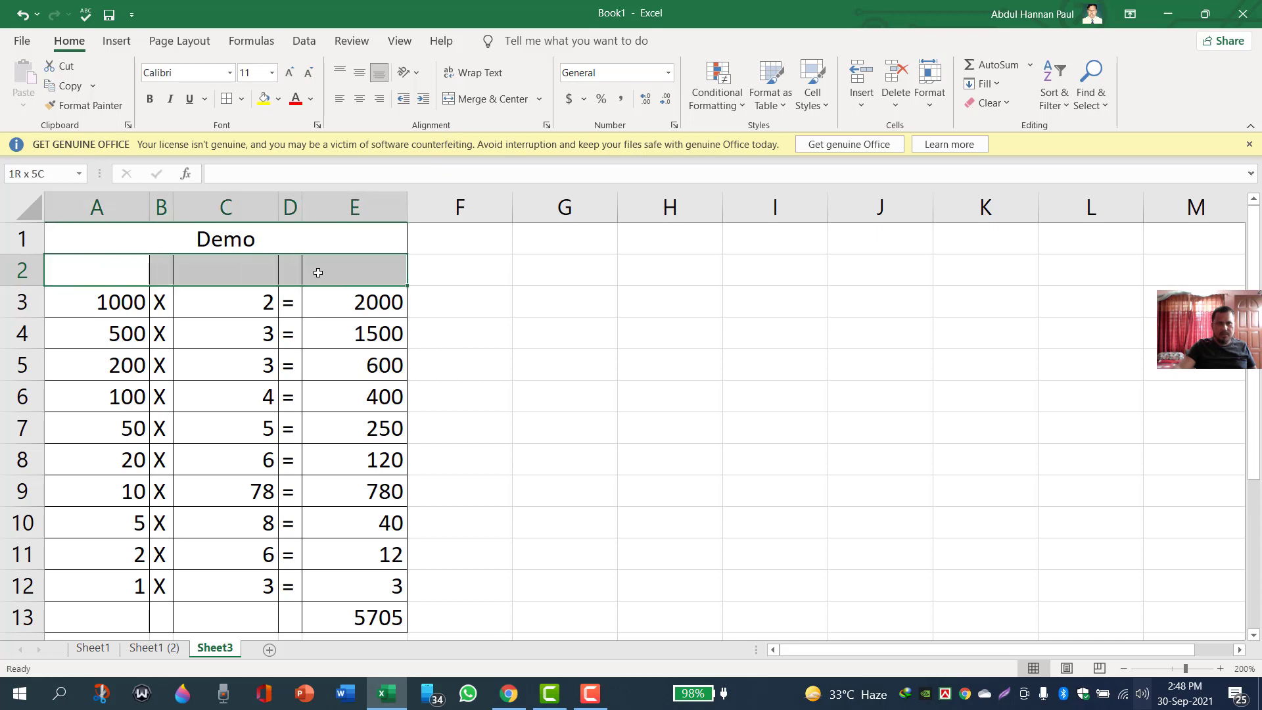
pyautogui.click(467, 100)
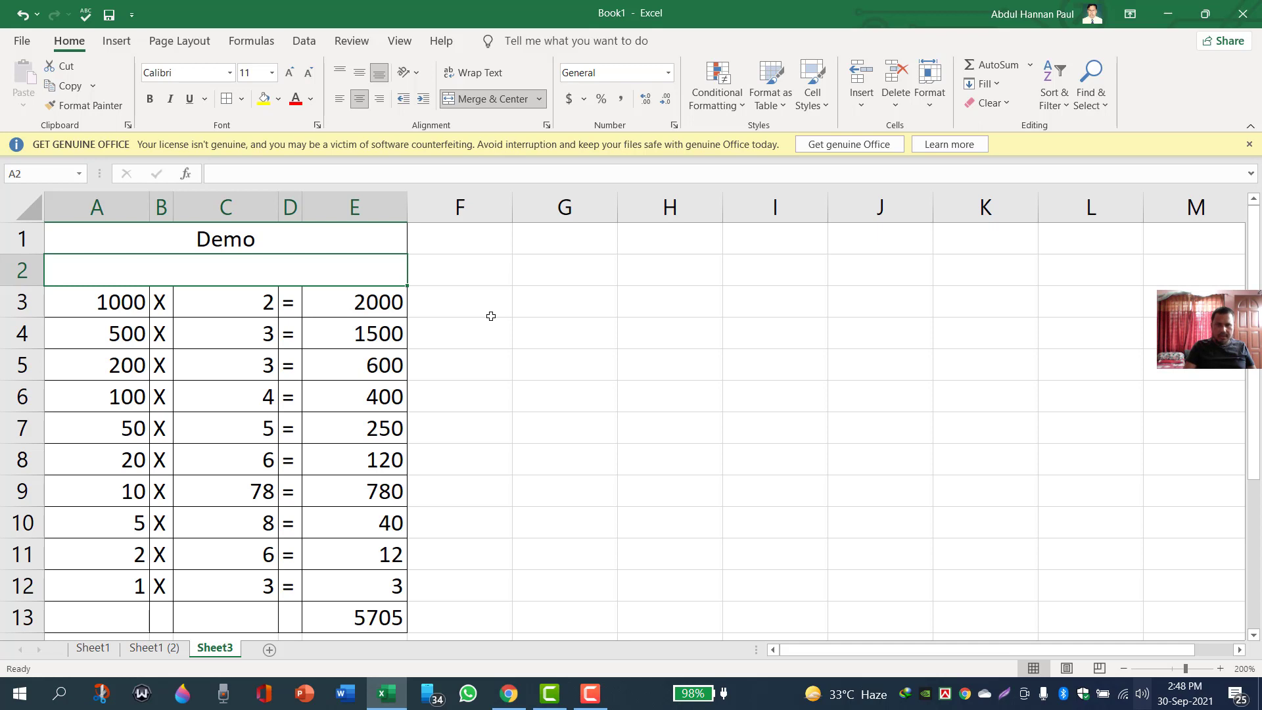
# - Enter the current date, 30-09-2021, as a fixed value in the merged cell A2
pyautogui.hotkey('ctrl', ';')
pyautogui.press('Return')
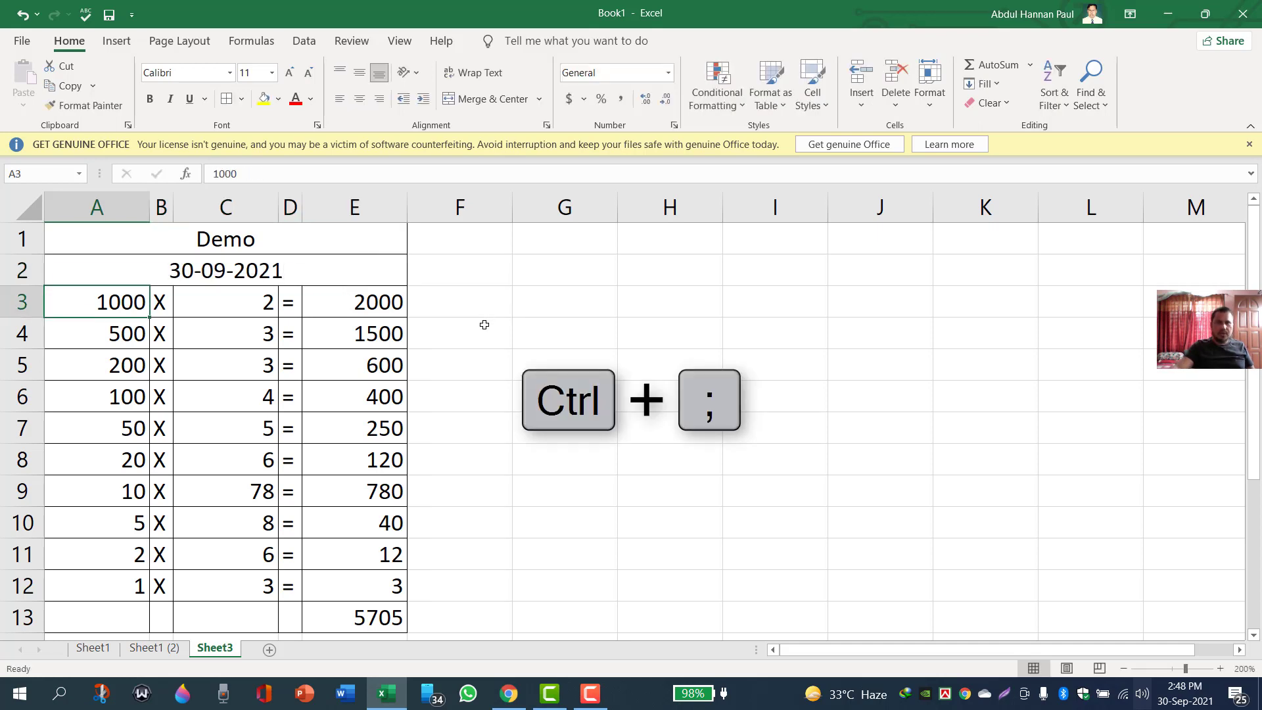
pyautogui.click(484, 324)
pyautogui.click(271, 271)
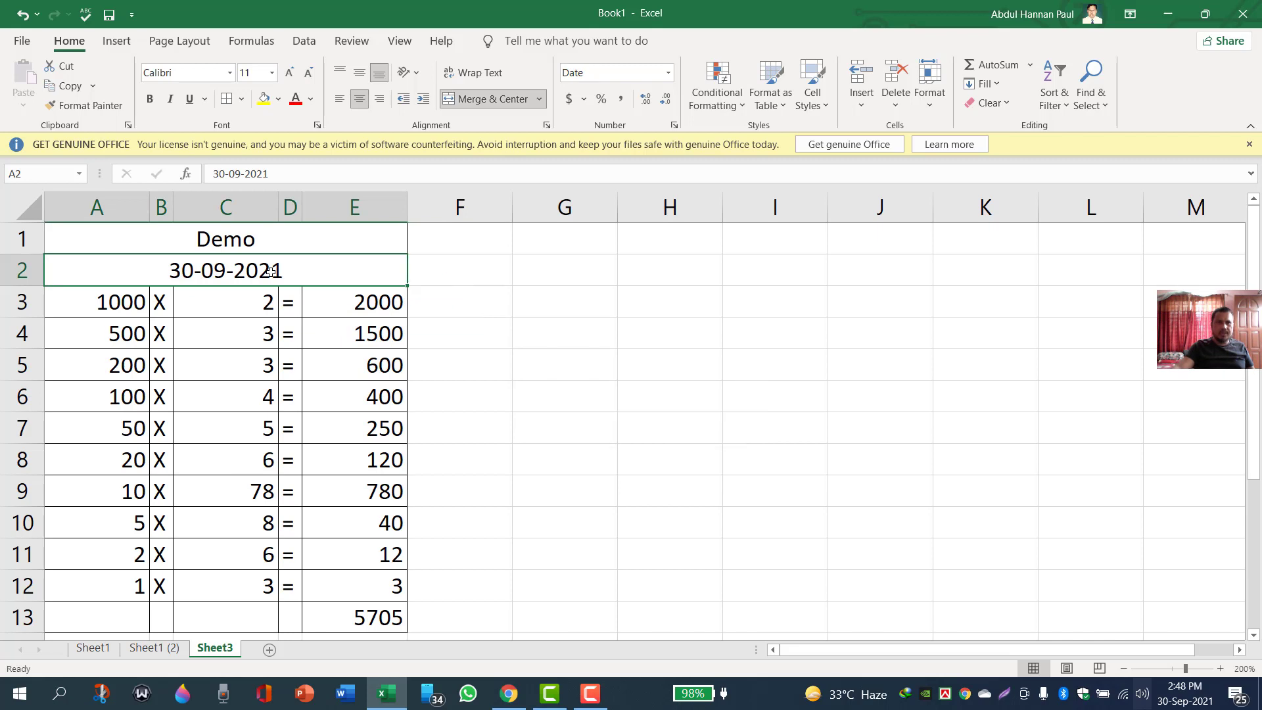
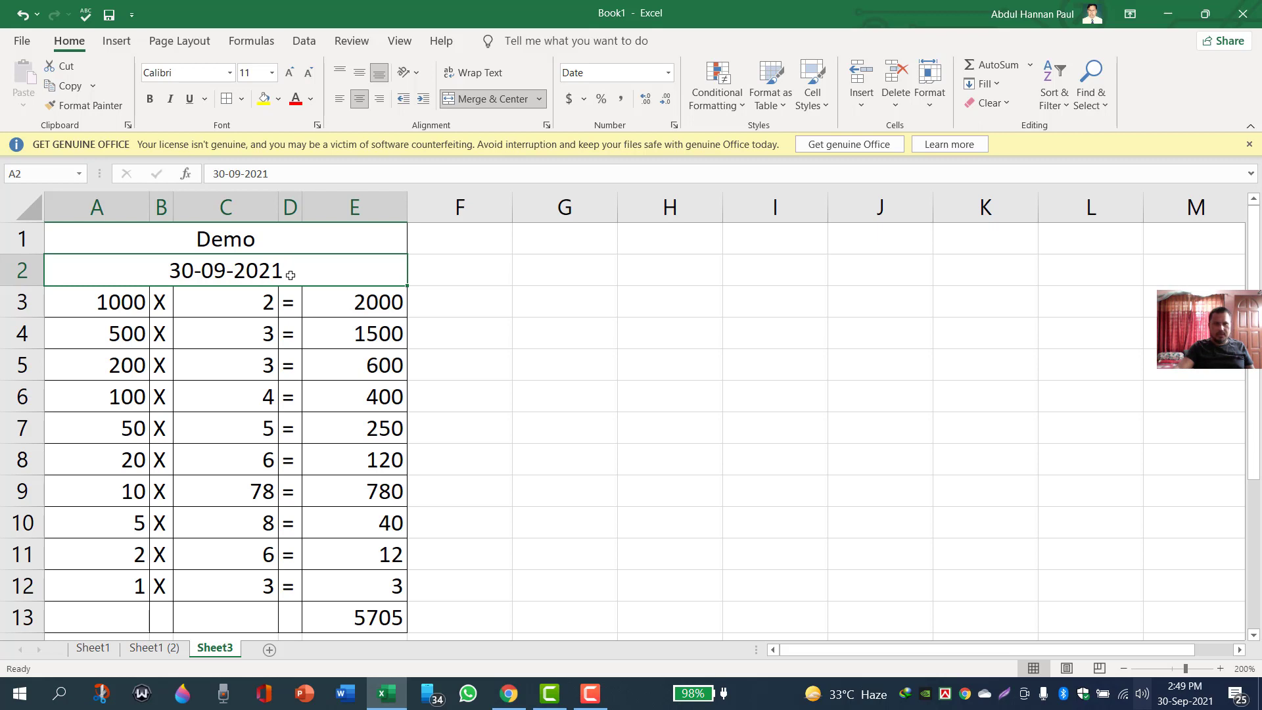
pyautogui.moveTo(236, 305); pyautogui.dragTo(232, 578)
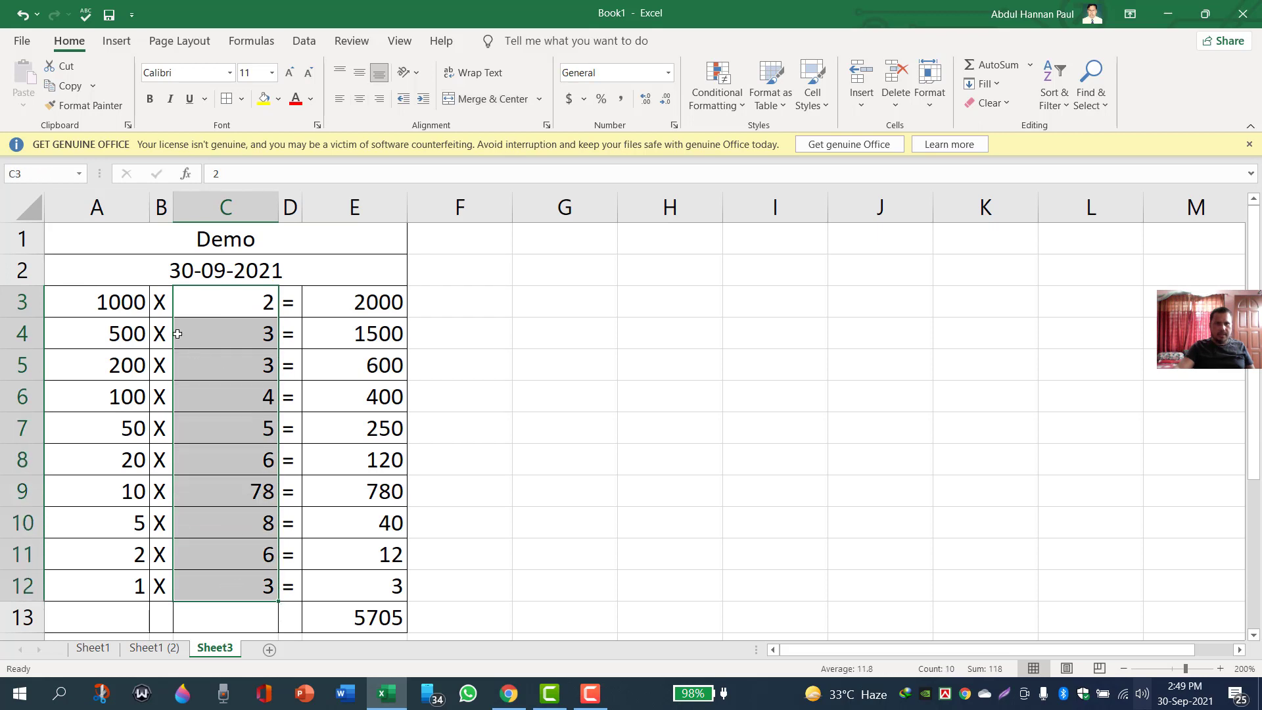
# - Replace the fixed date in merged cell A2 with the formula =today()
pyautogui.click(234, 270)
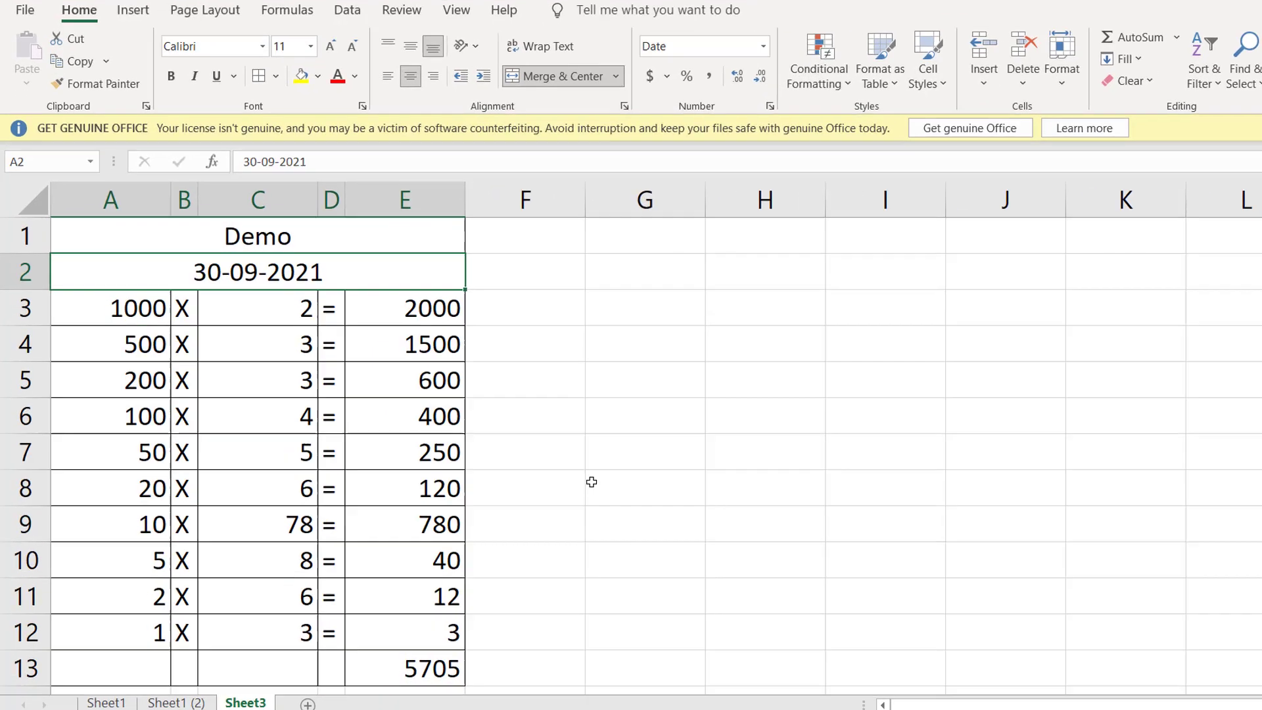
pyautogui.write('=')
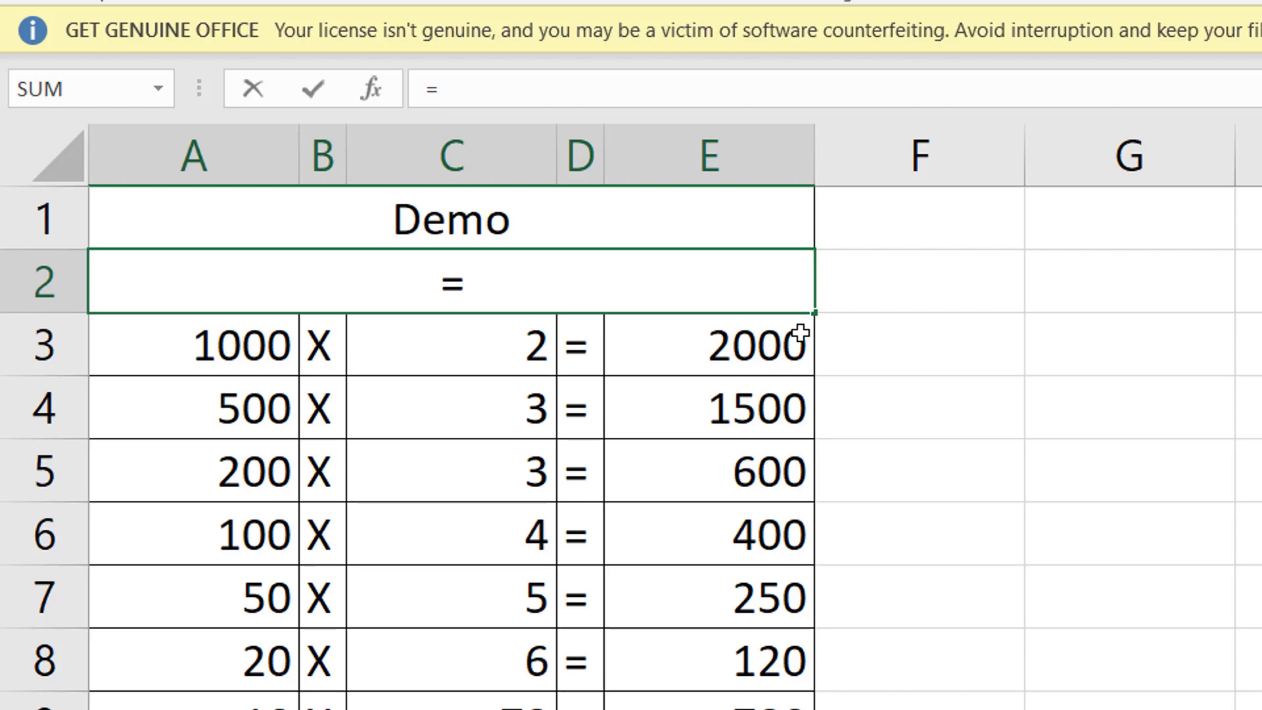
pyautogui.write('doa')
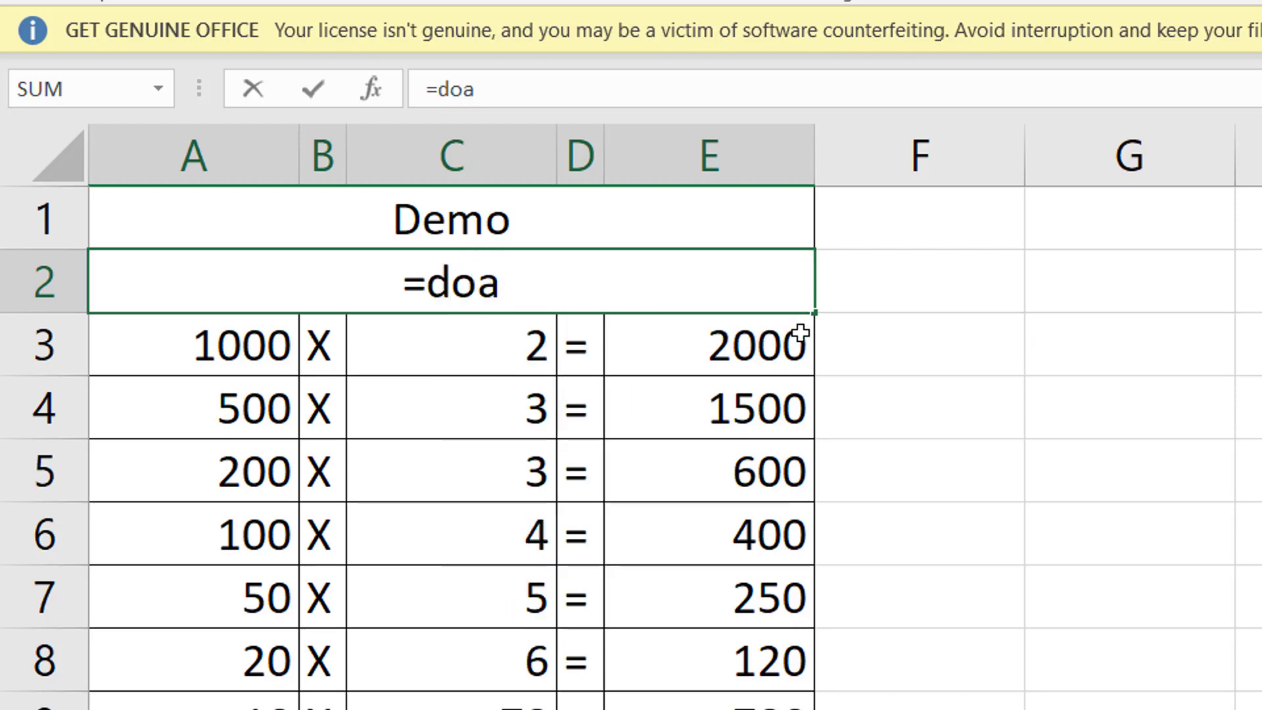
pyautogui.press('BackSpace')
pyautogui.press('BackSpace')
pyautogui.press('BackSpace')
pyautogui.write('today')
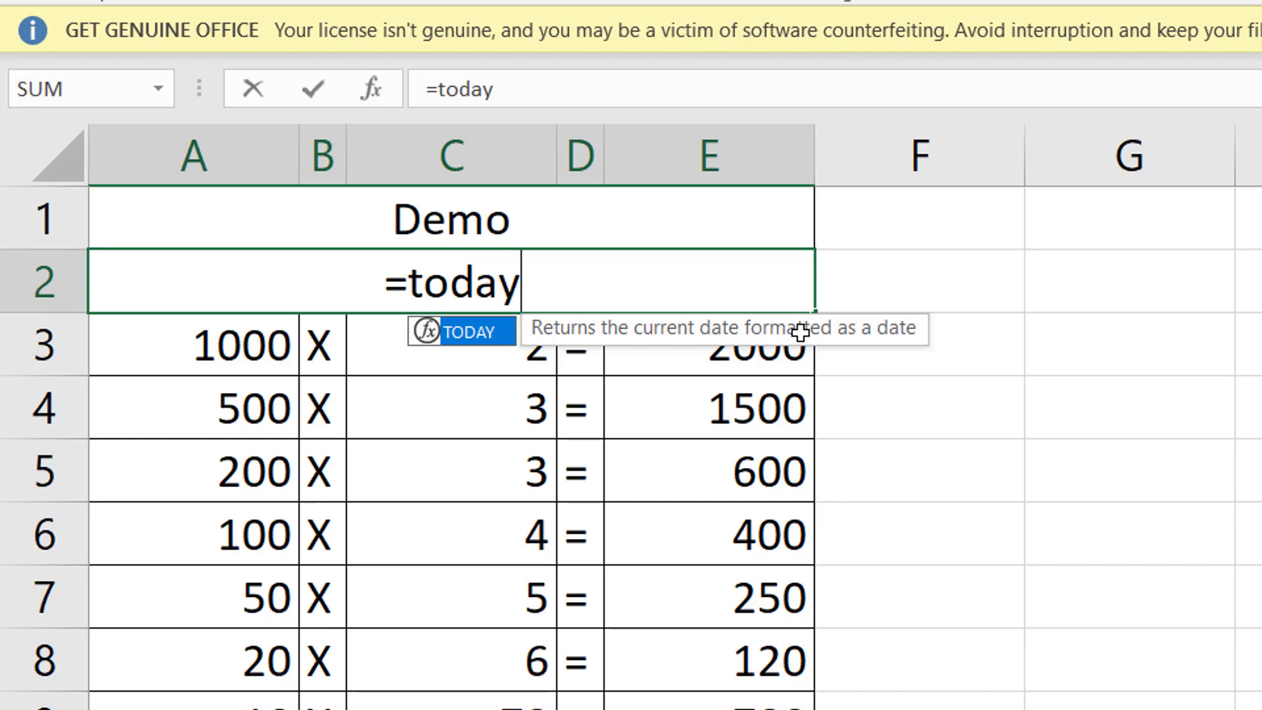
pyautogui.write('()')
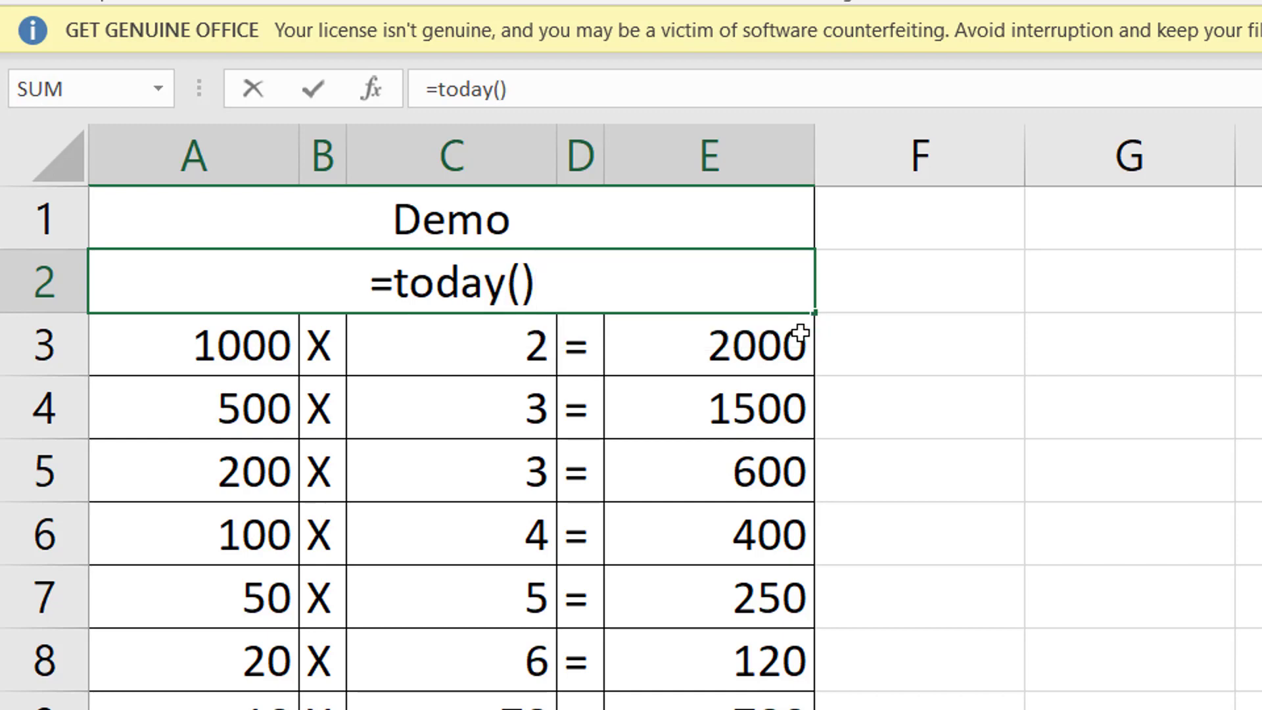
pyautogui.press('Return')
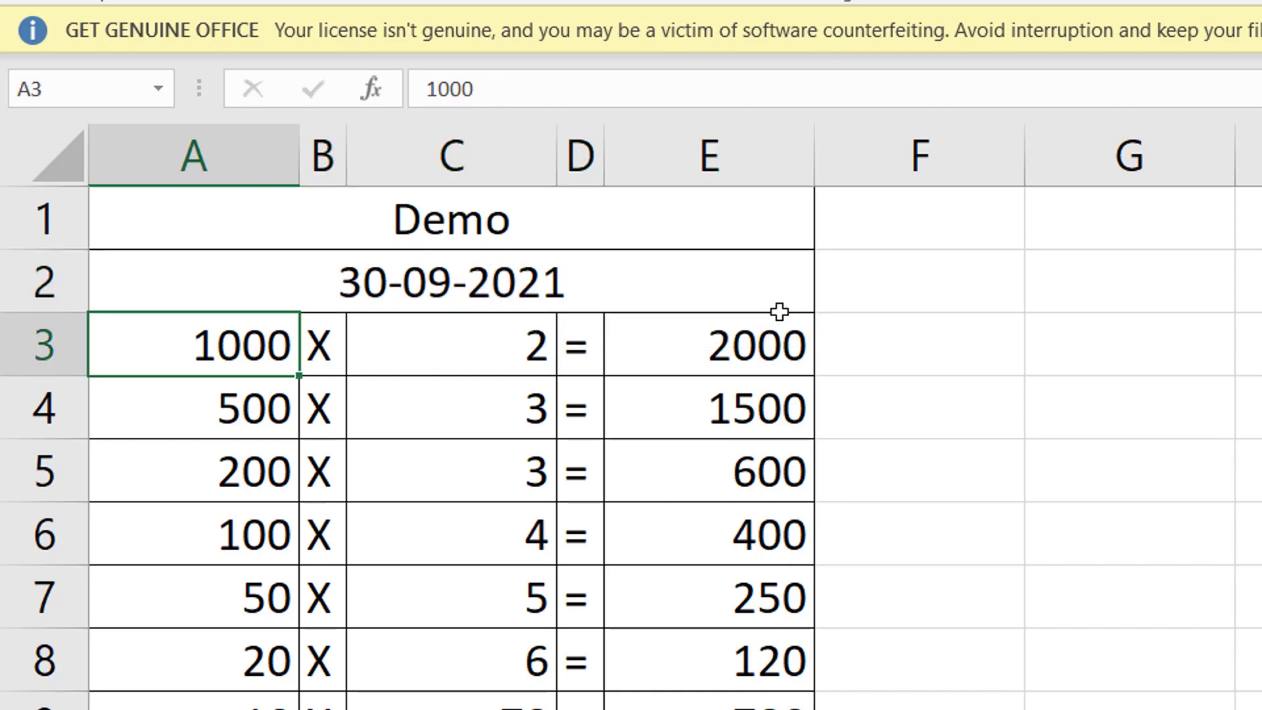
pyautogui.click(414, 282)
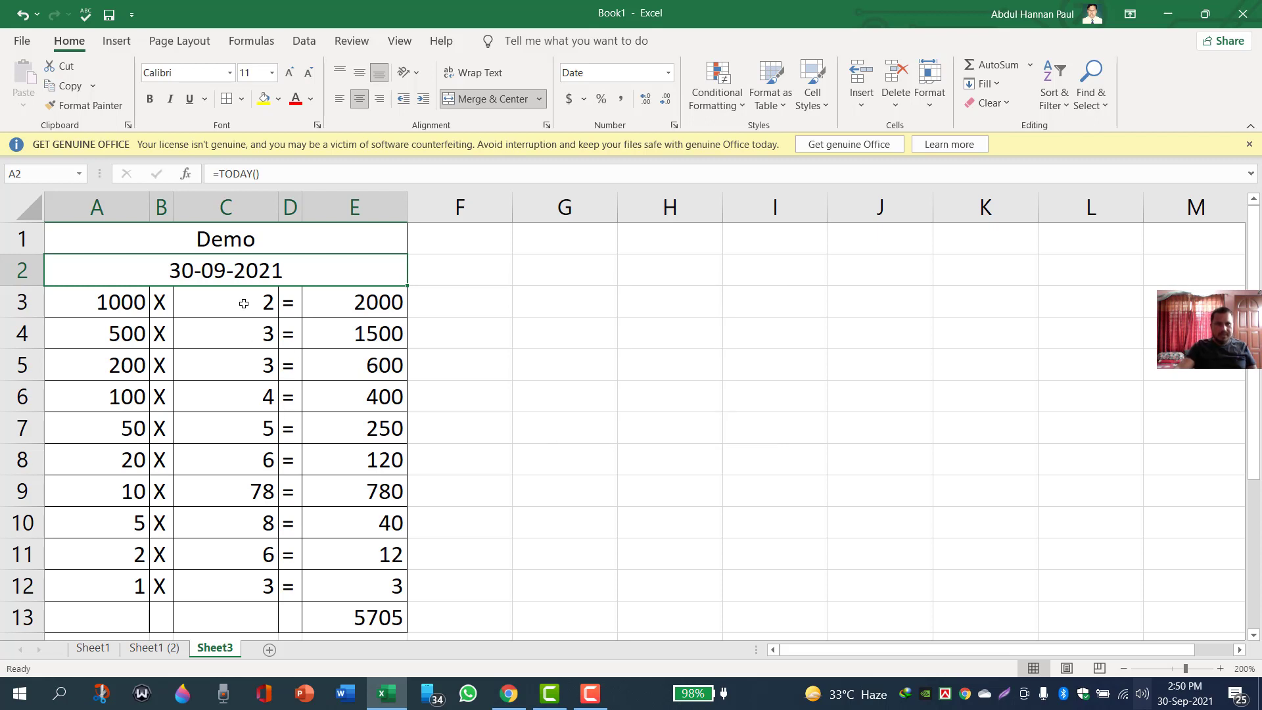
# - Fill the quantity cells C3 through C12 with the standard red color
pyautogui.moveTo(242, 303); pyautogui.dragTo(229, 581)
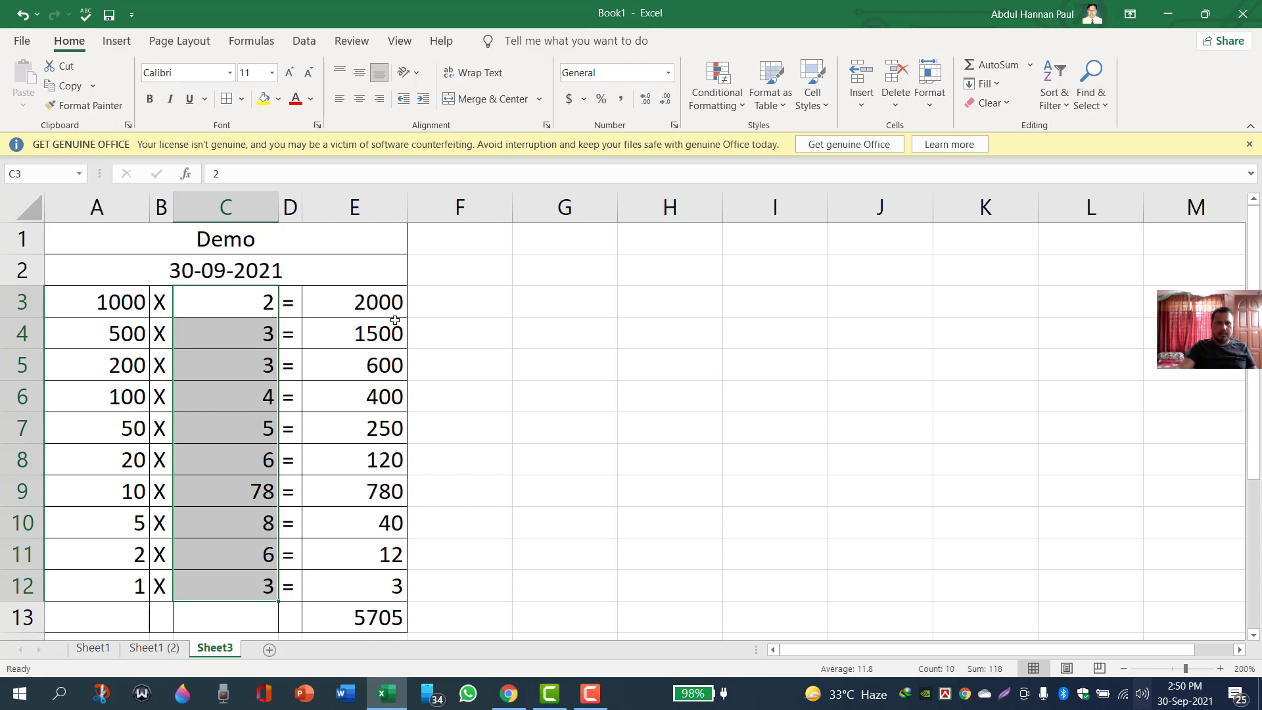
pyautogui.click(337, 302)
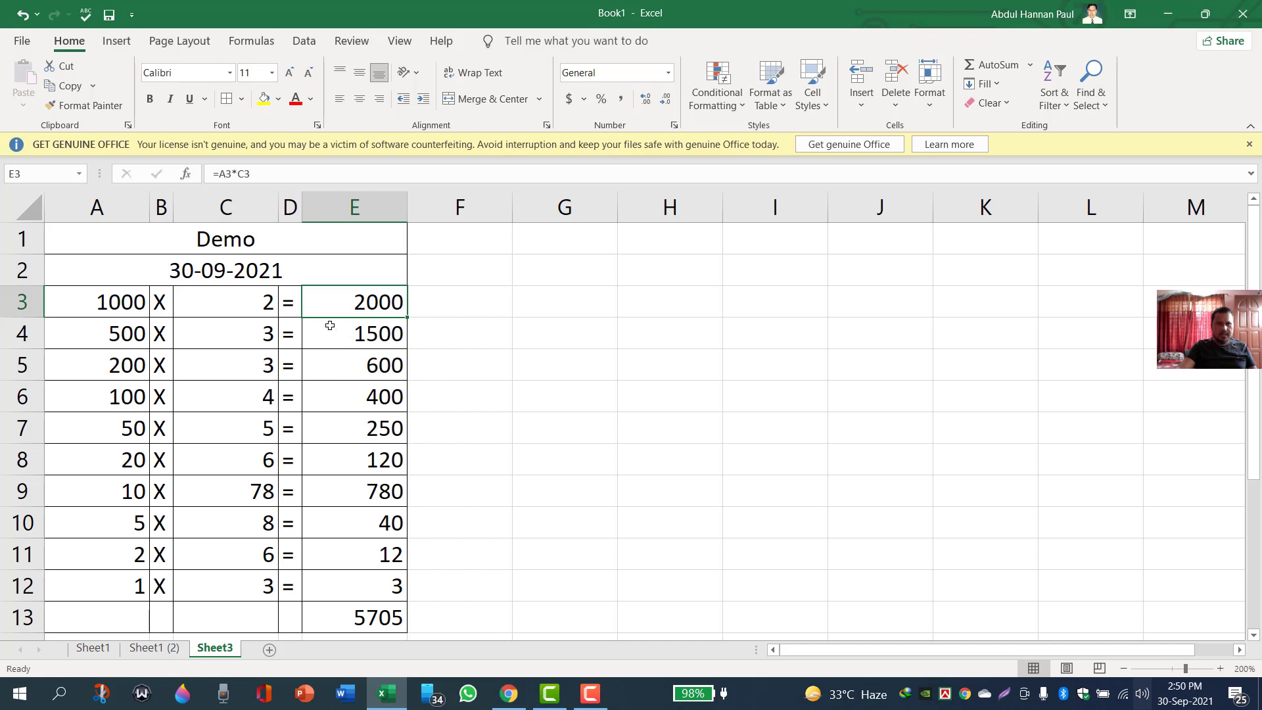
pyautogui.click(222, 307)
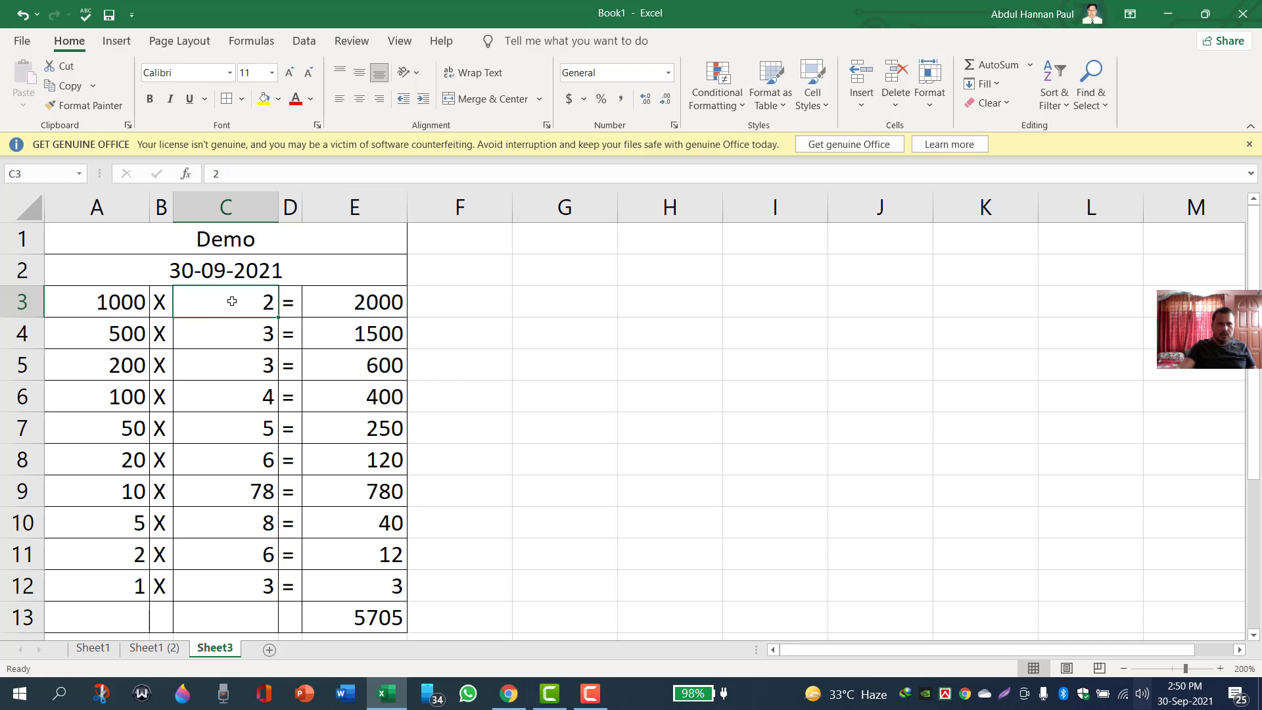
pyautogui.moveTo(231, 347); pyautogui.dragTo(223, 576)
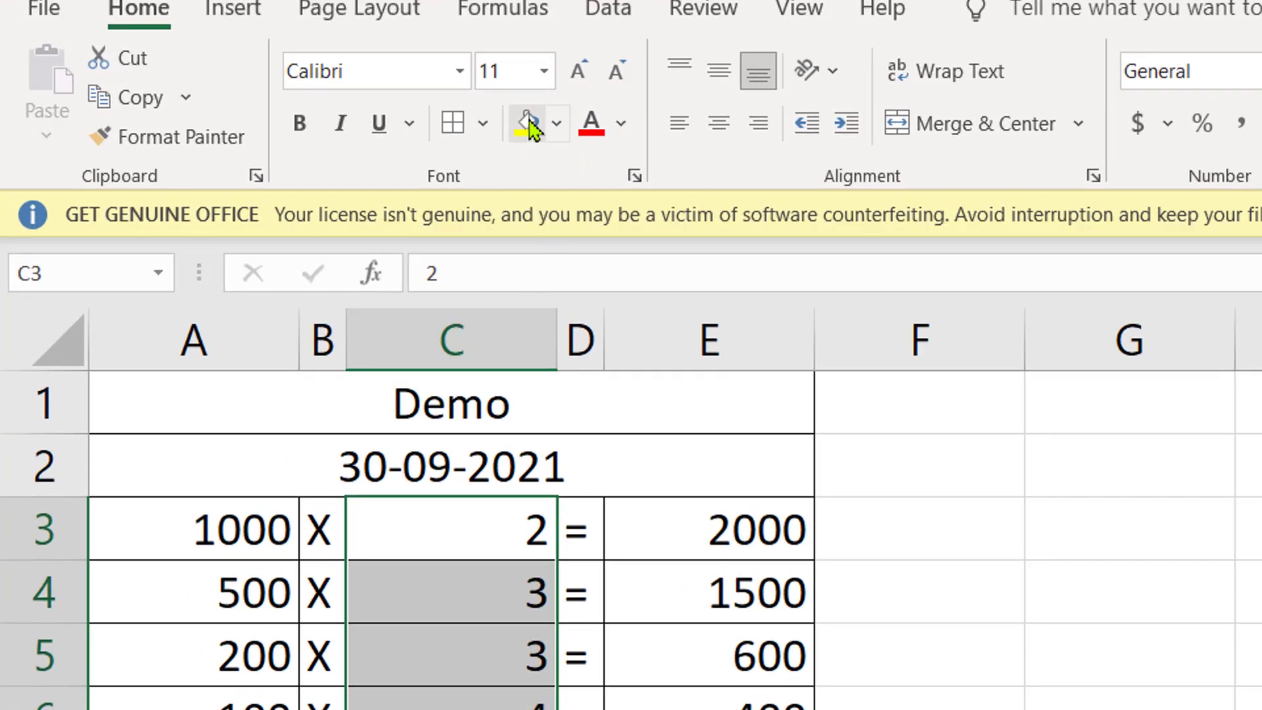
pyautogui.click(554, 126)
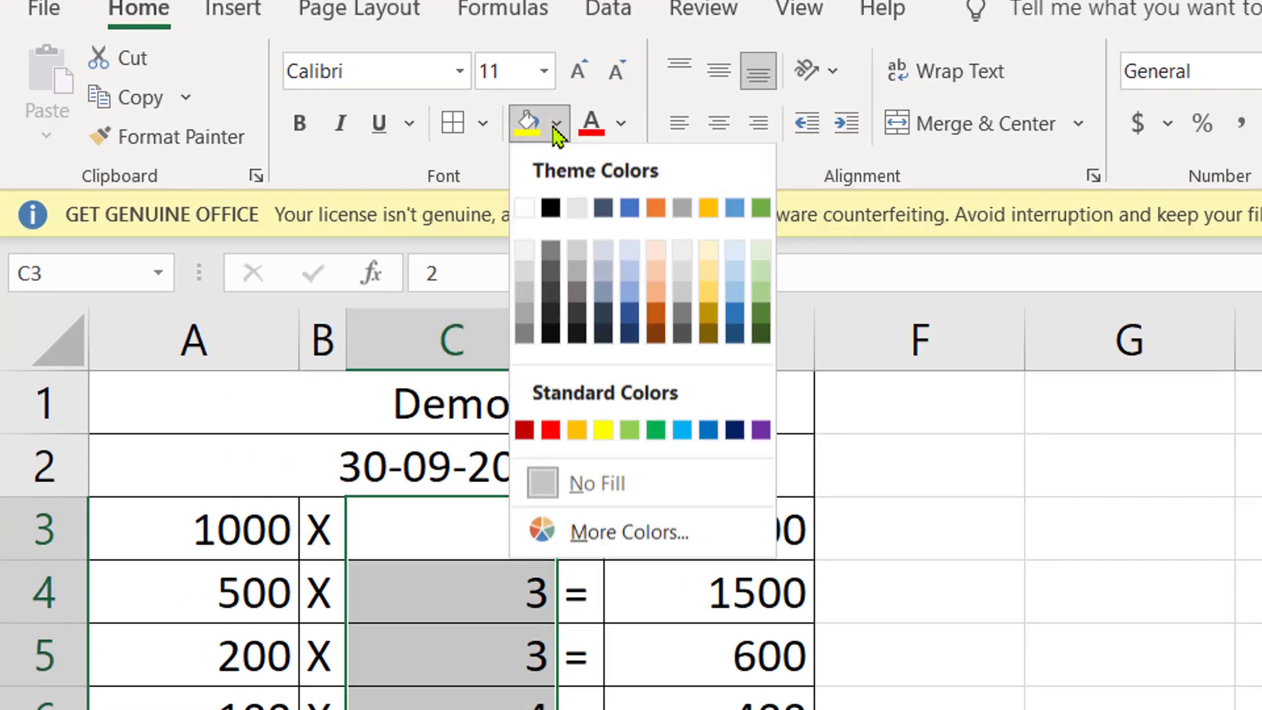
pyautogui.click(548, 437)
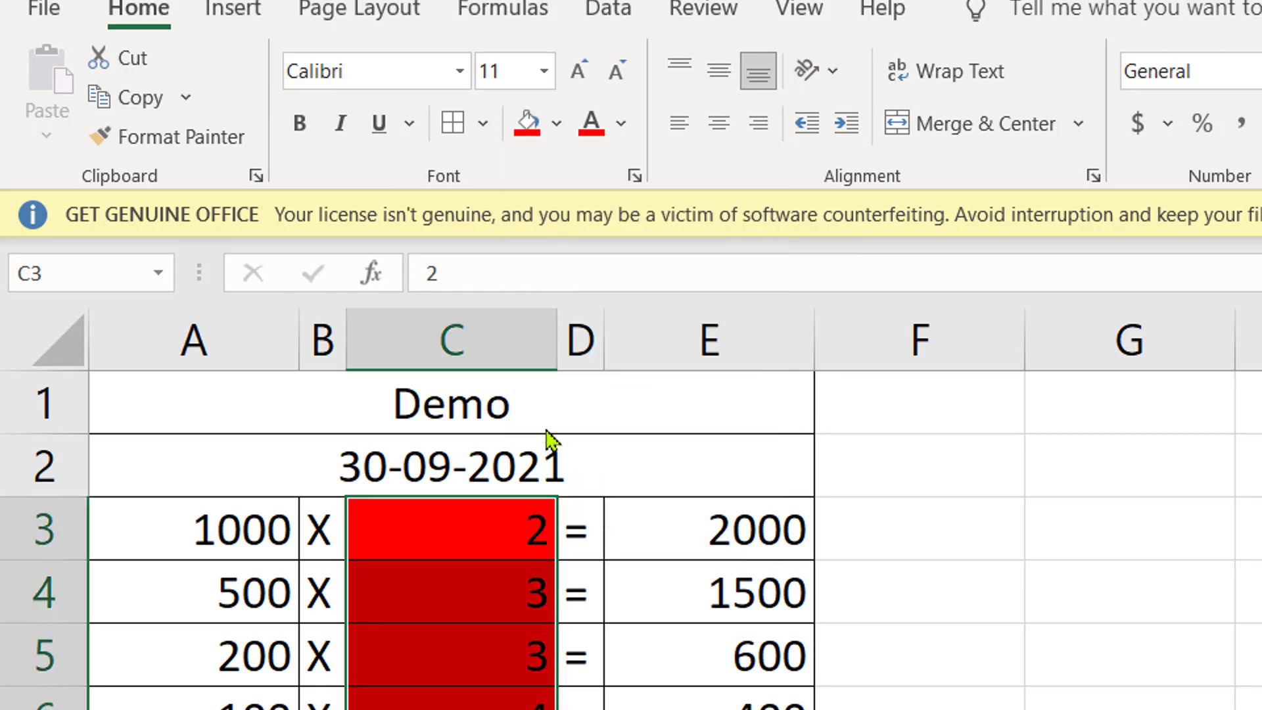
pyautogui.click(478, 674)
pyautogui.click(477, 540)
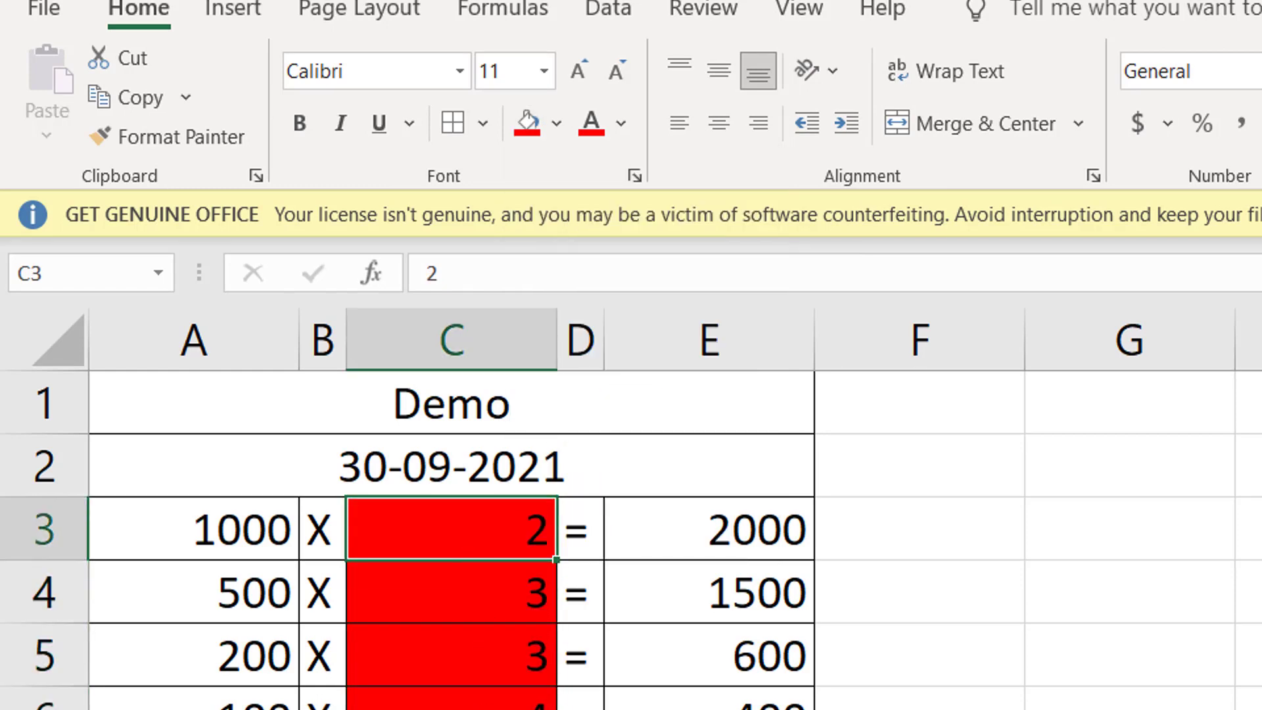
pyautogui.click(478, 709)
pyautogui.click(478, 709)
pyautogui.click(478, 709)
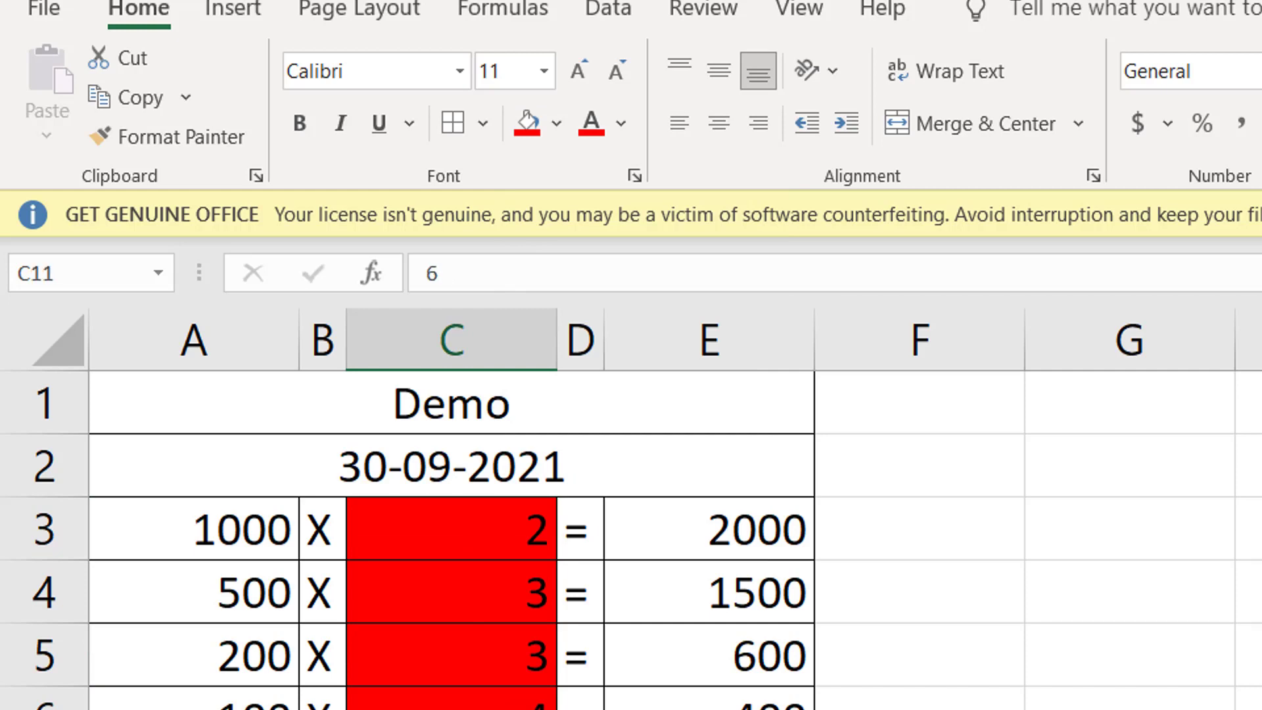
pyautogui.click(478, 709)
pyautogui.moveTo(482, 524); pyautogui.dragTo(482, 709)
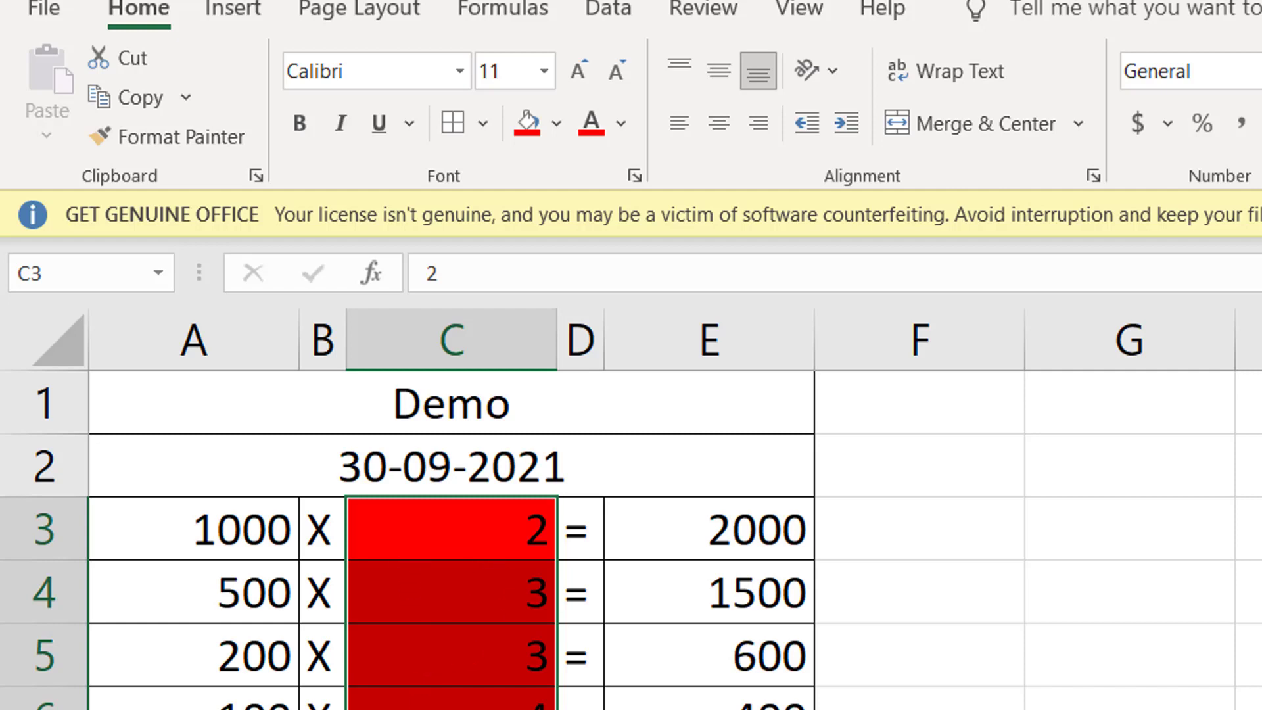
pyautogui.click(493, 537)
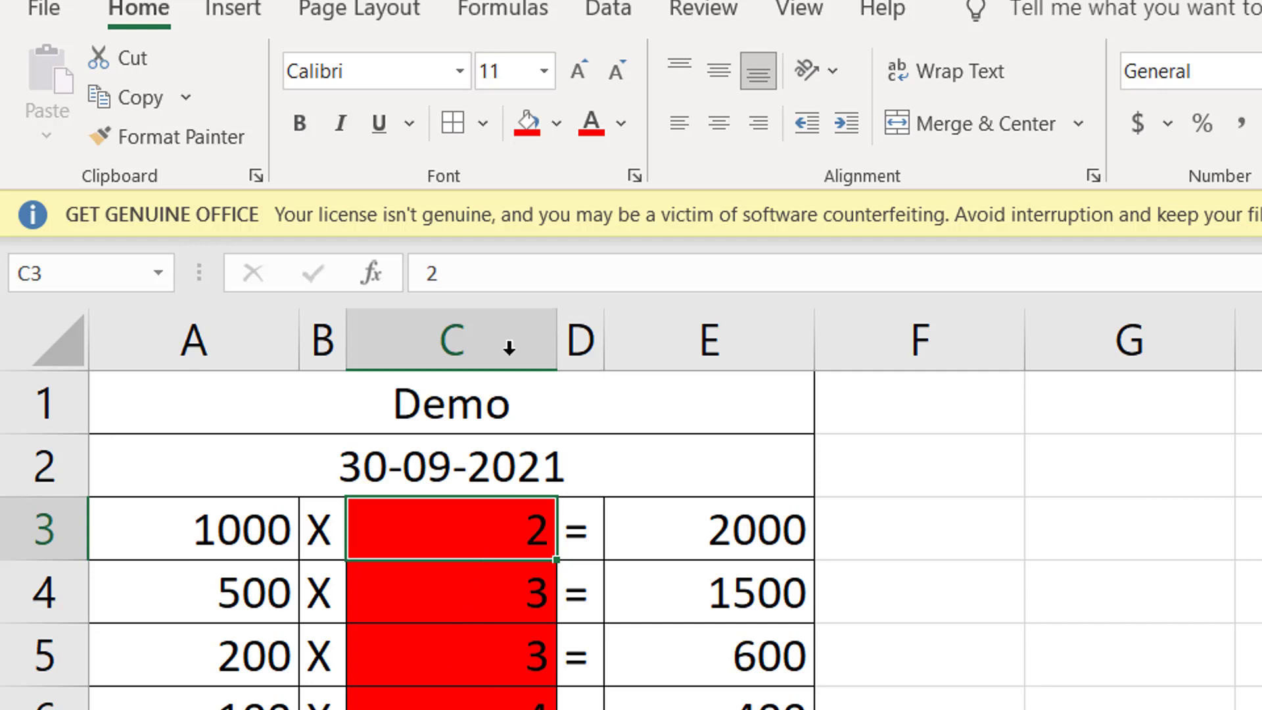
pyautogui.click(621, 125)
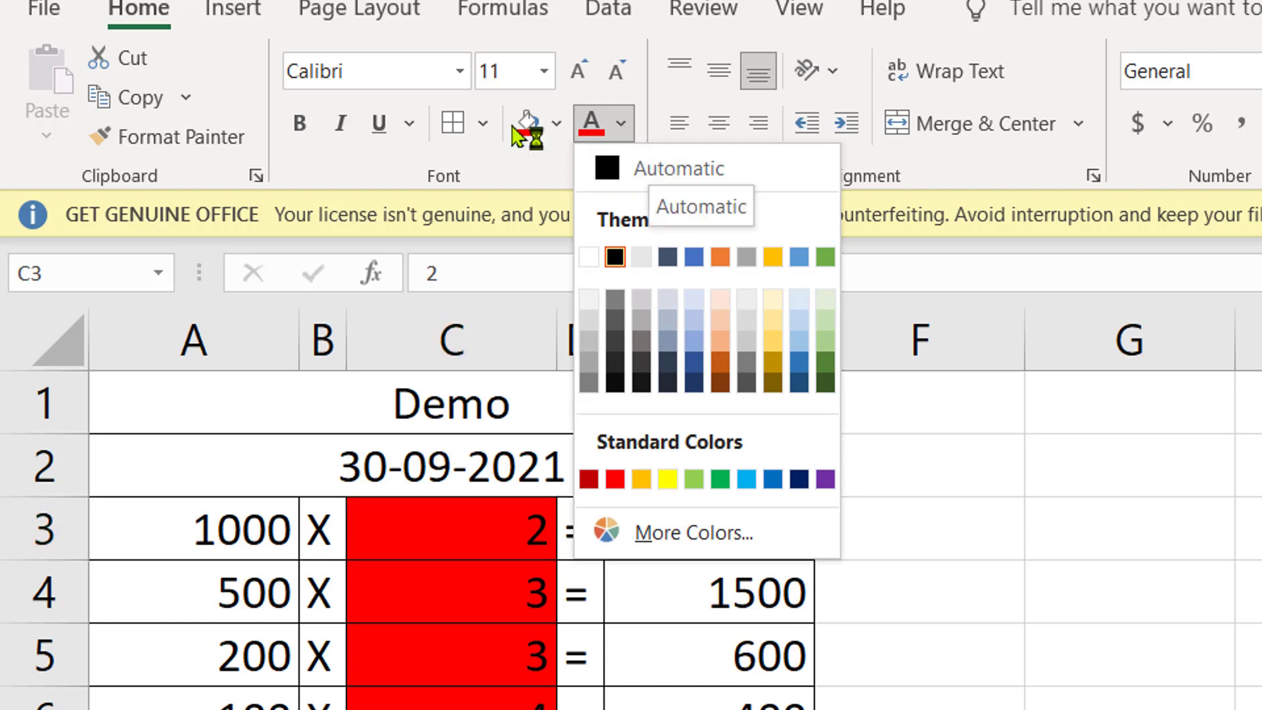
pyautogui.click(451, 614)
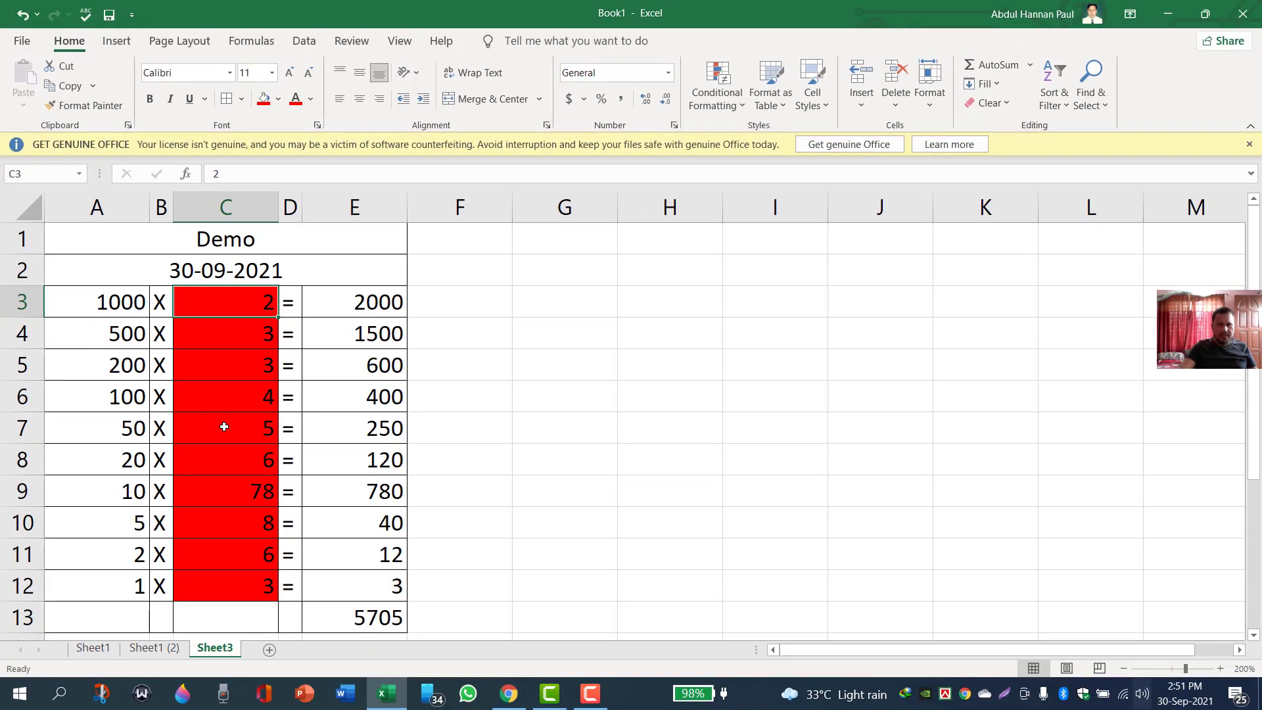
pyautogui.click(234, 402)
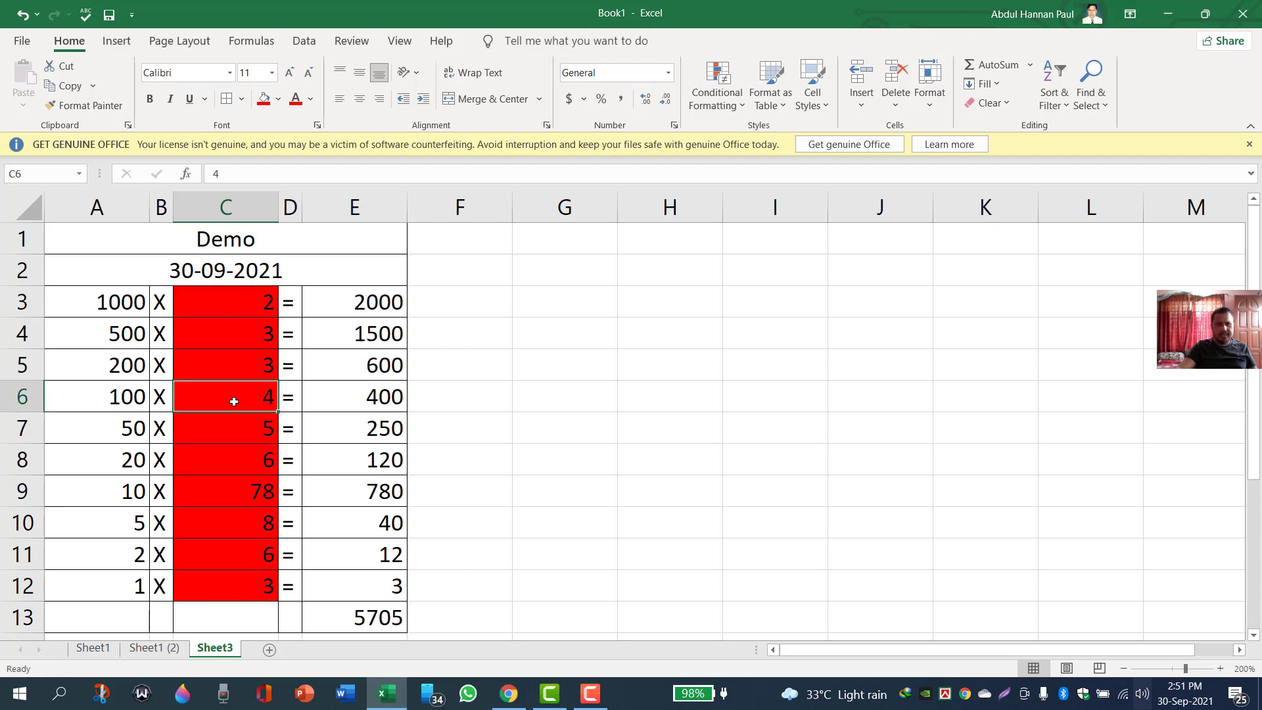
pyautogui.click(225, 301)
pyautogui.click(230, 453)
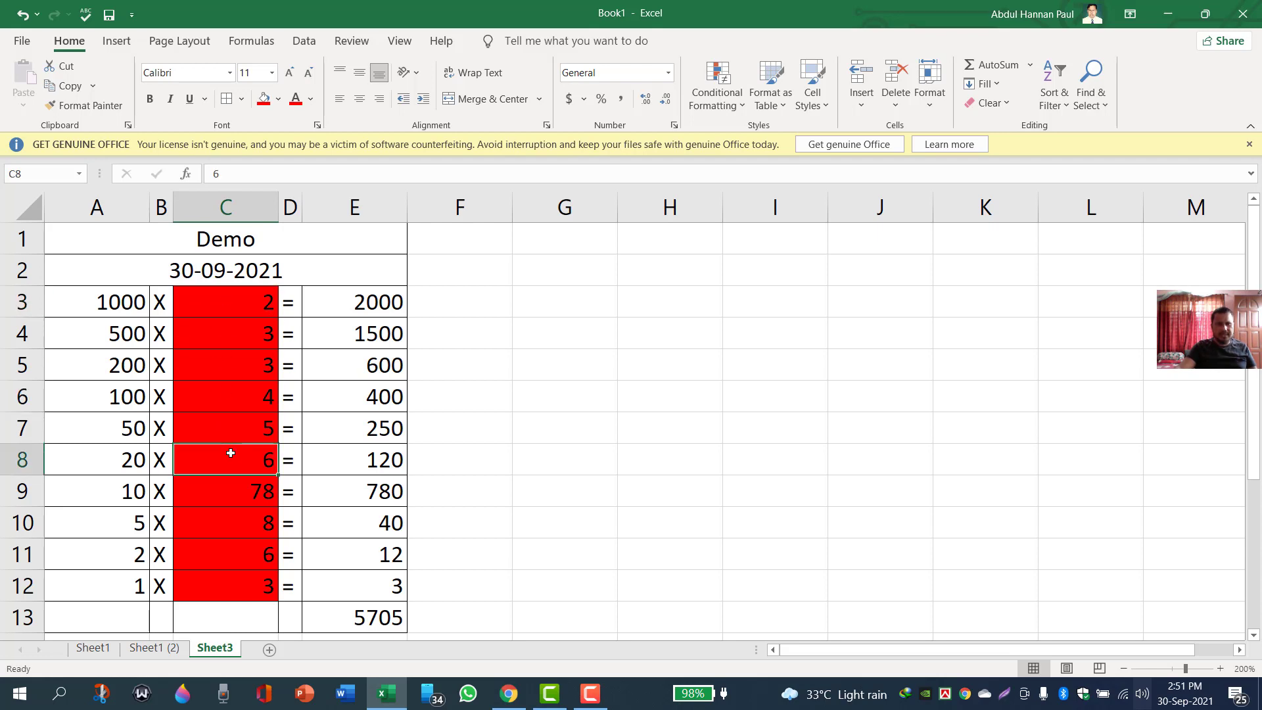
pyautogui.click(217, 368)
pyautogui.click(138, 238)
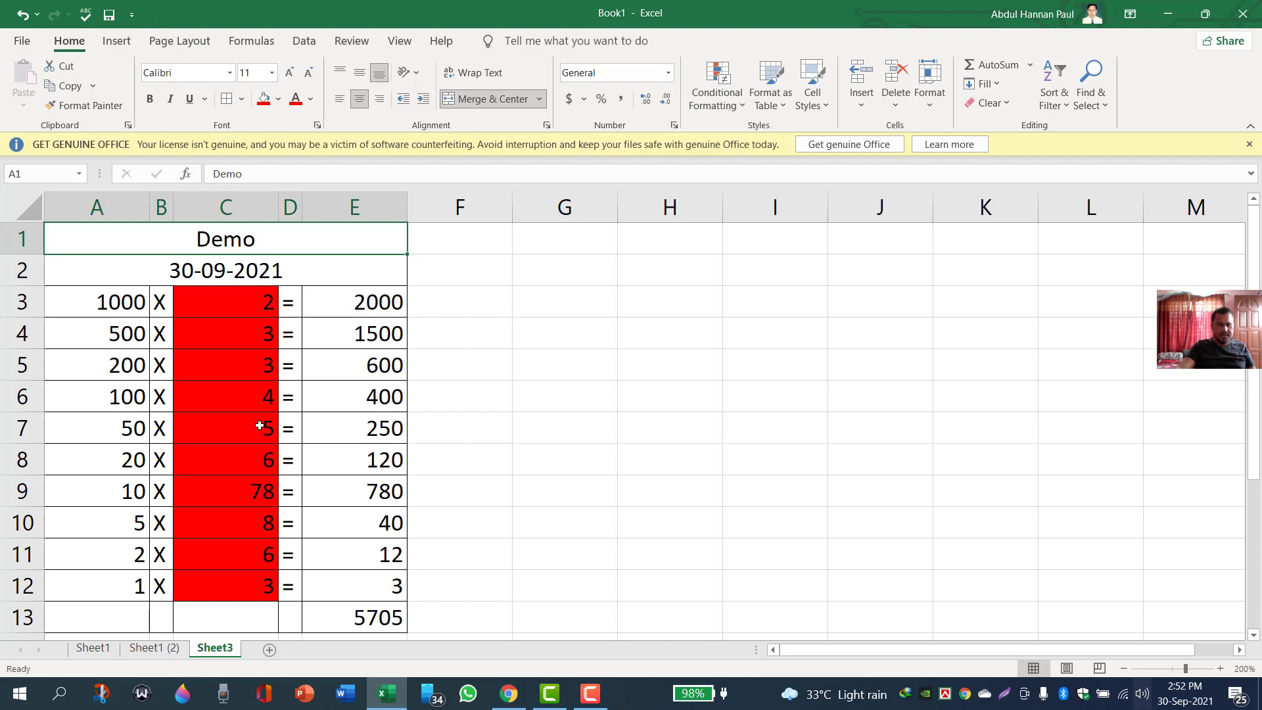
pyautogui.click(222, 365)
pyautogui.click(224, 315)
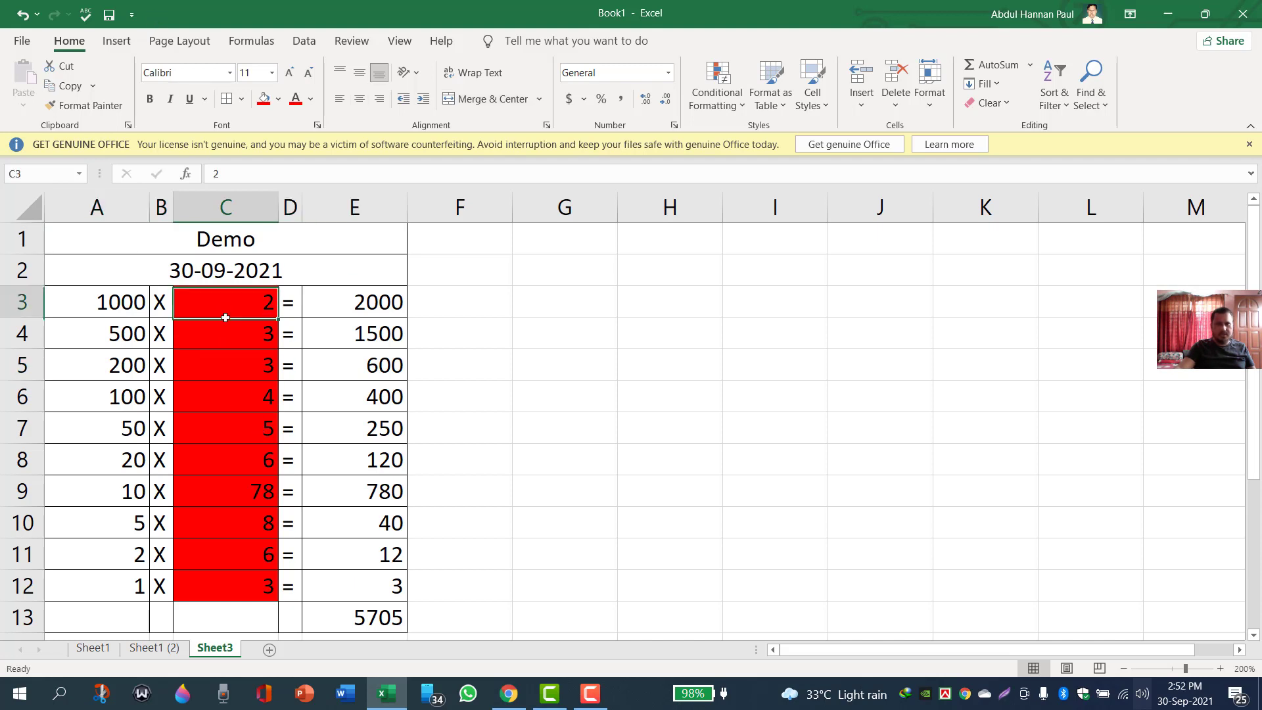
pyautogui.click(225, 370)
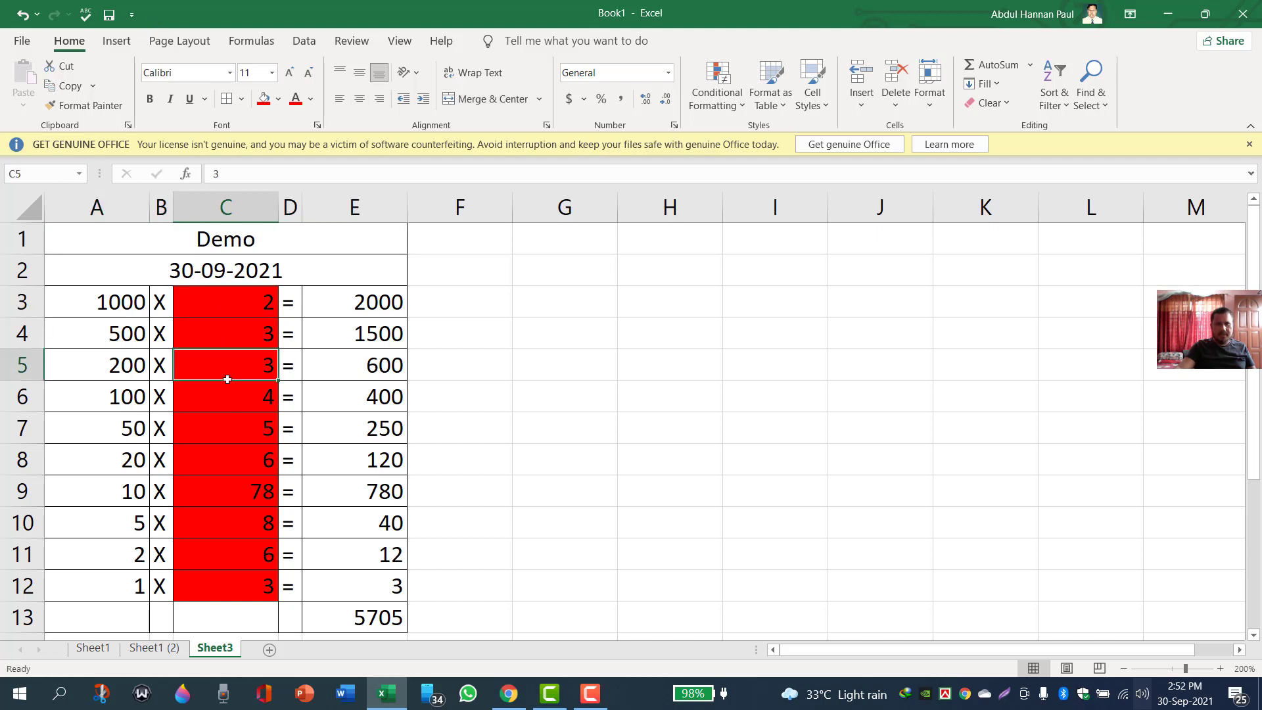
pyautogui.click(206, 303)
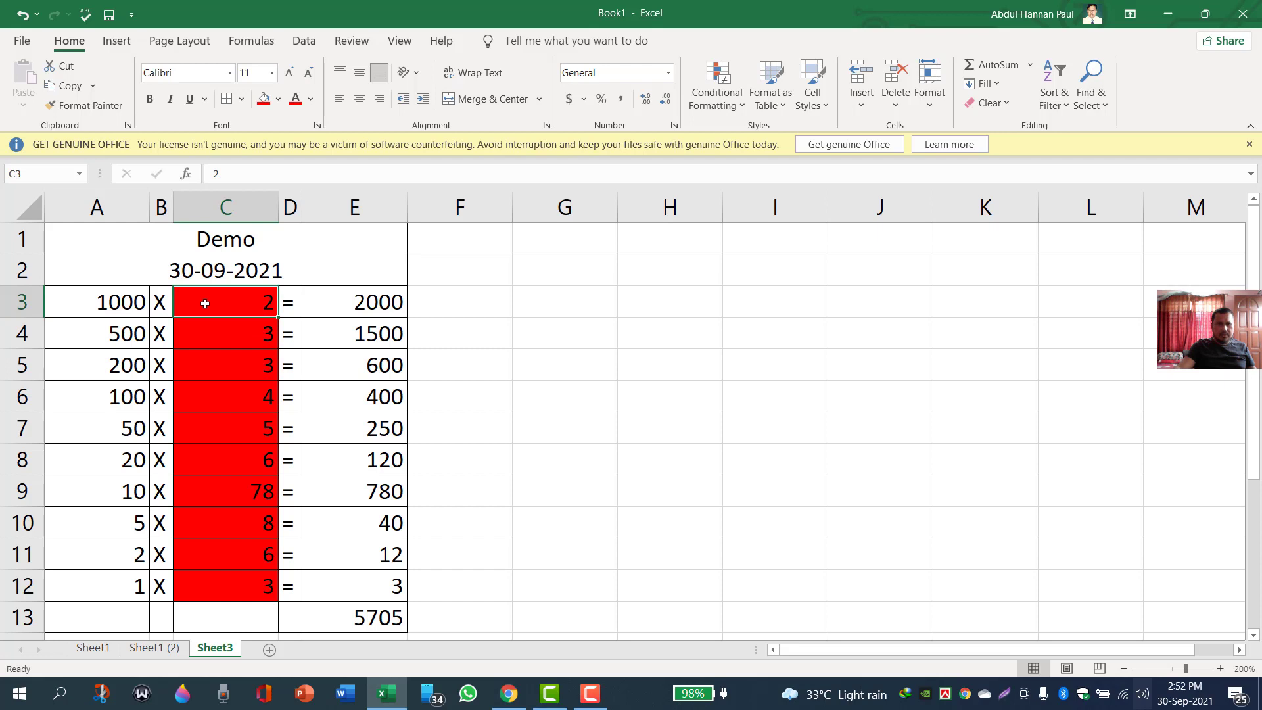
pyautogui.click(225, 585)
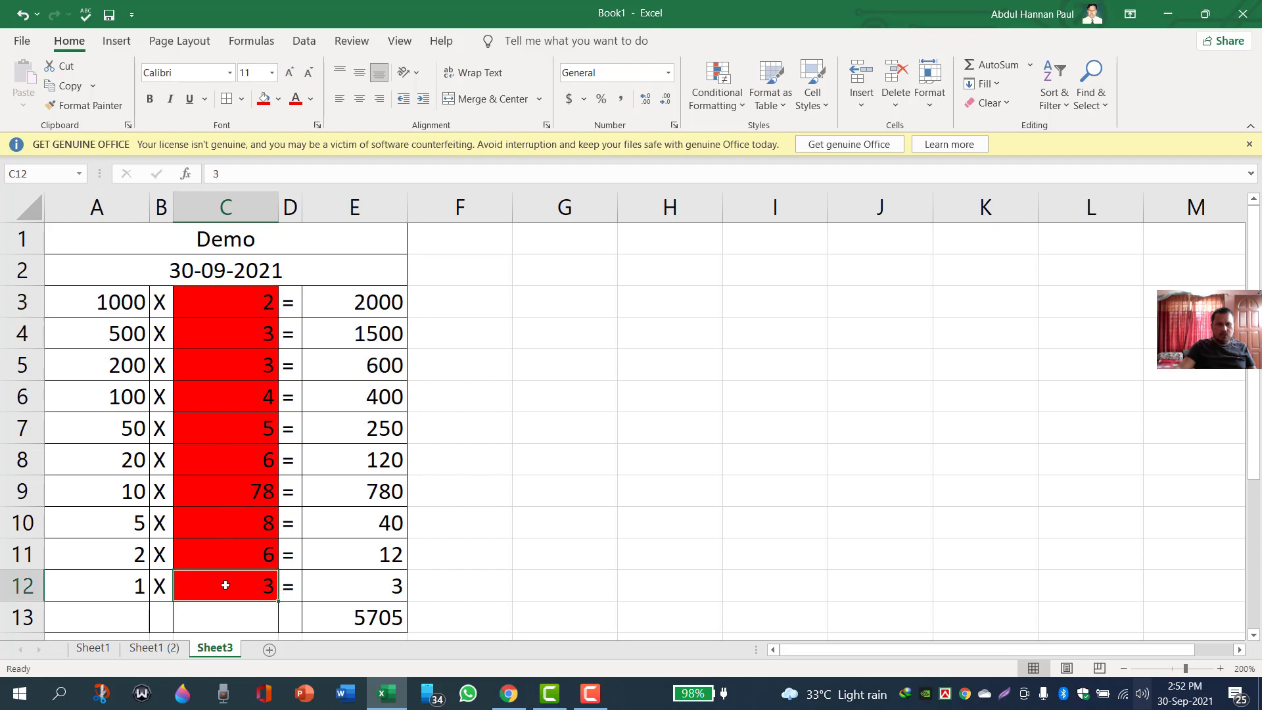
pyautogui.click(211, 352)
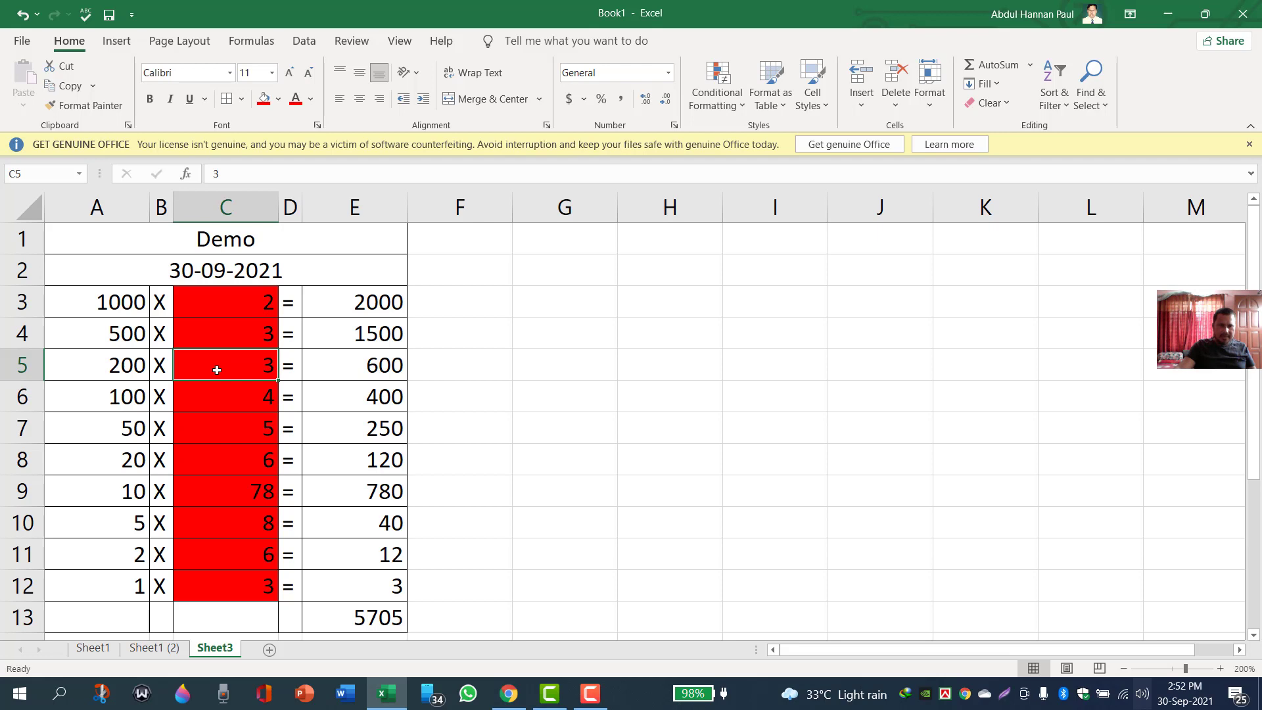
pyautogui.click(222, 304)
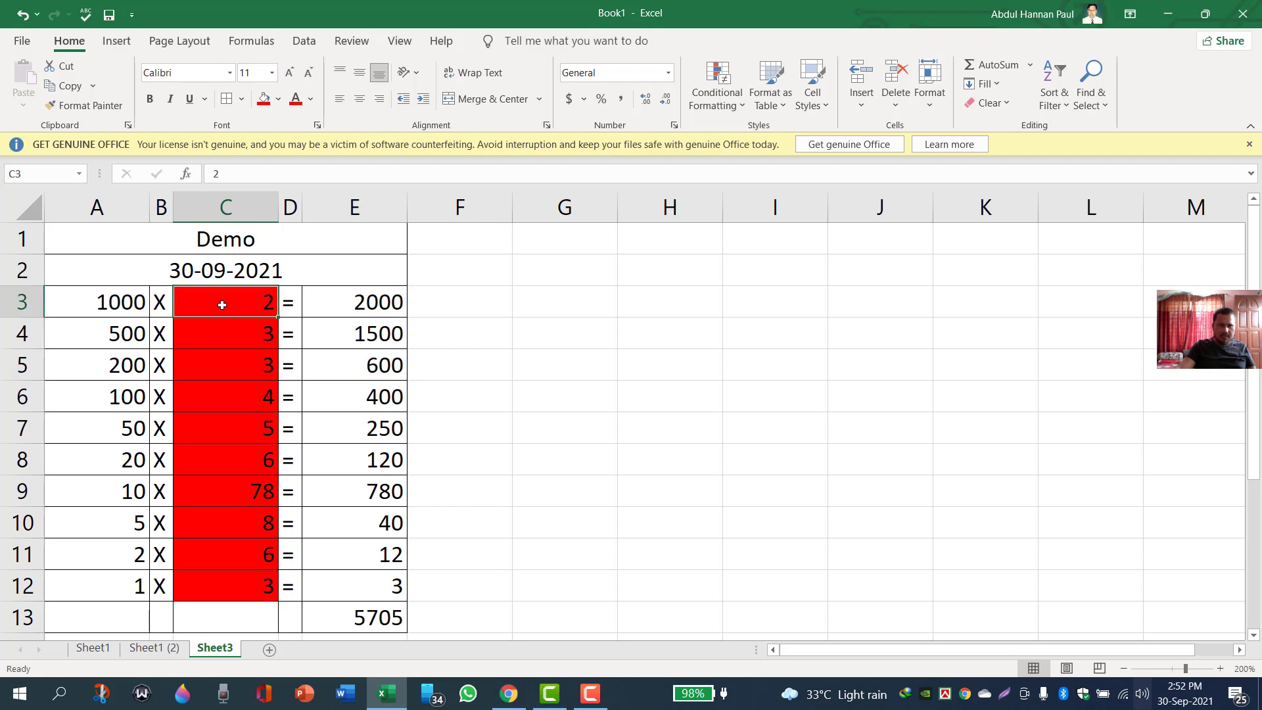
pyautogui.click(223, 358)
pyautogui.click(226, 416)
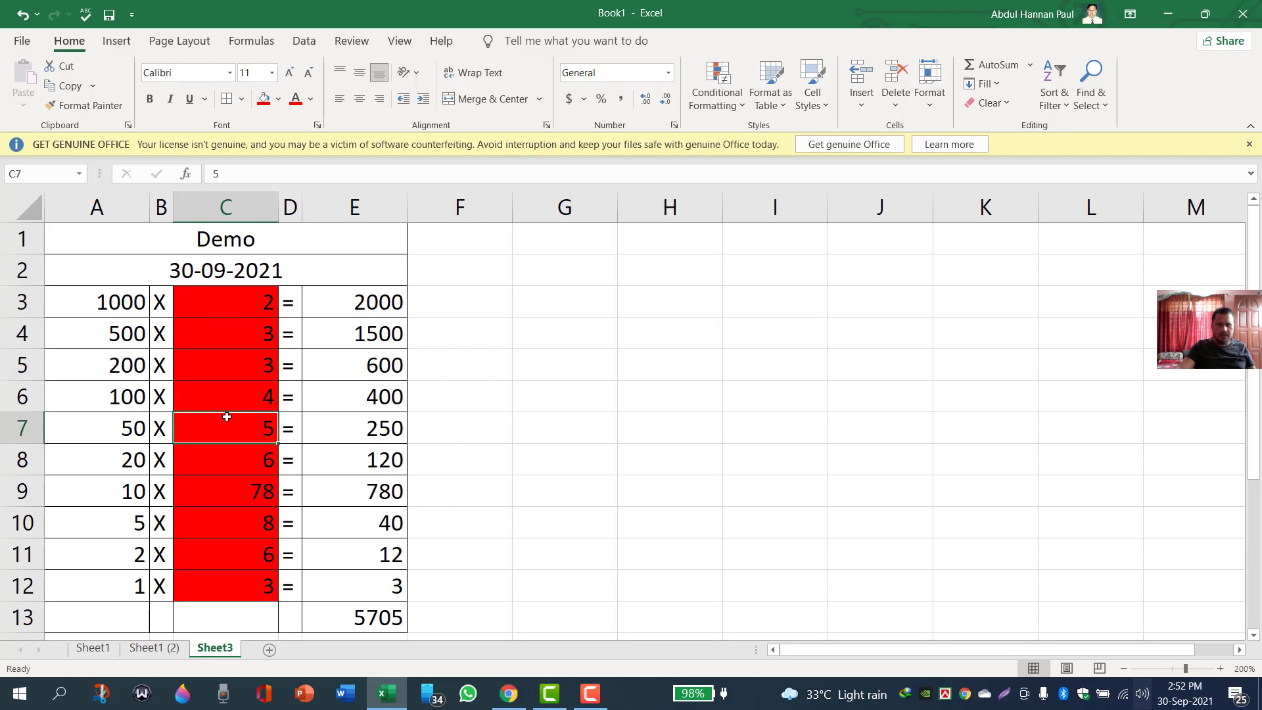
pyautogui.click(222, 310)
pyautogui.click(221, 346)
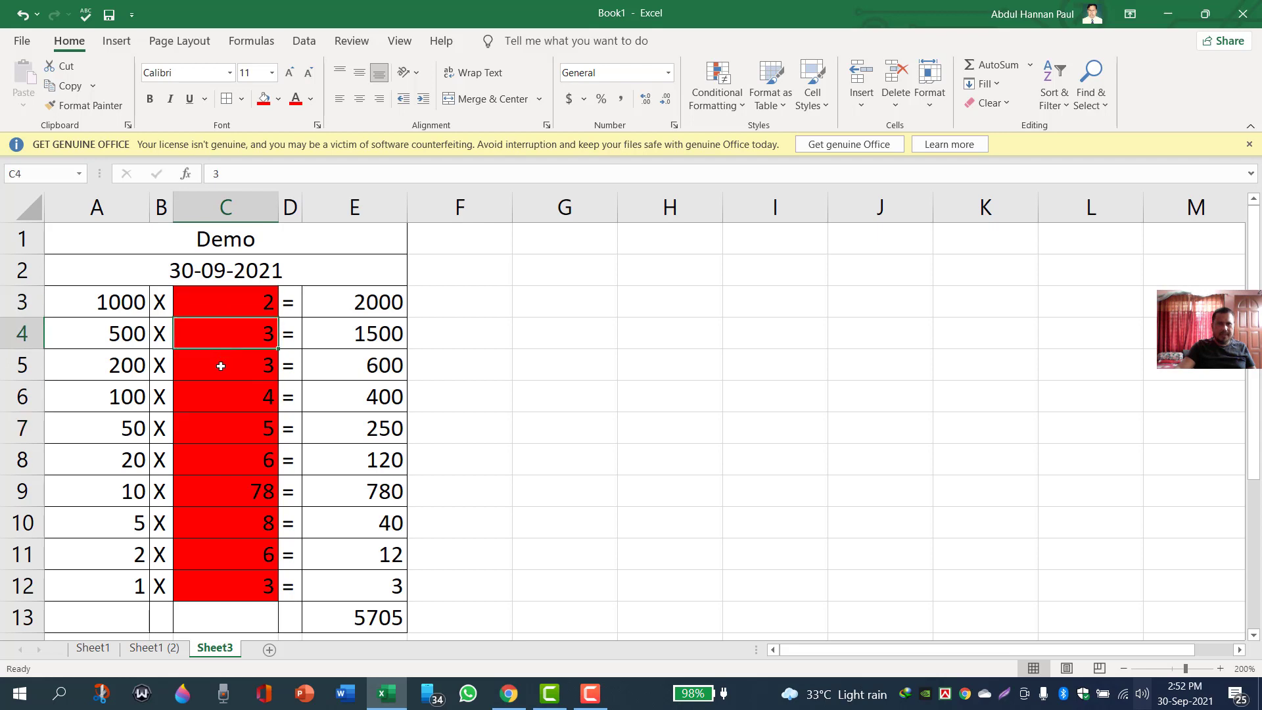
pyautogui.click(221, 366)
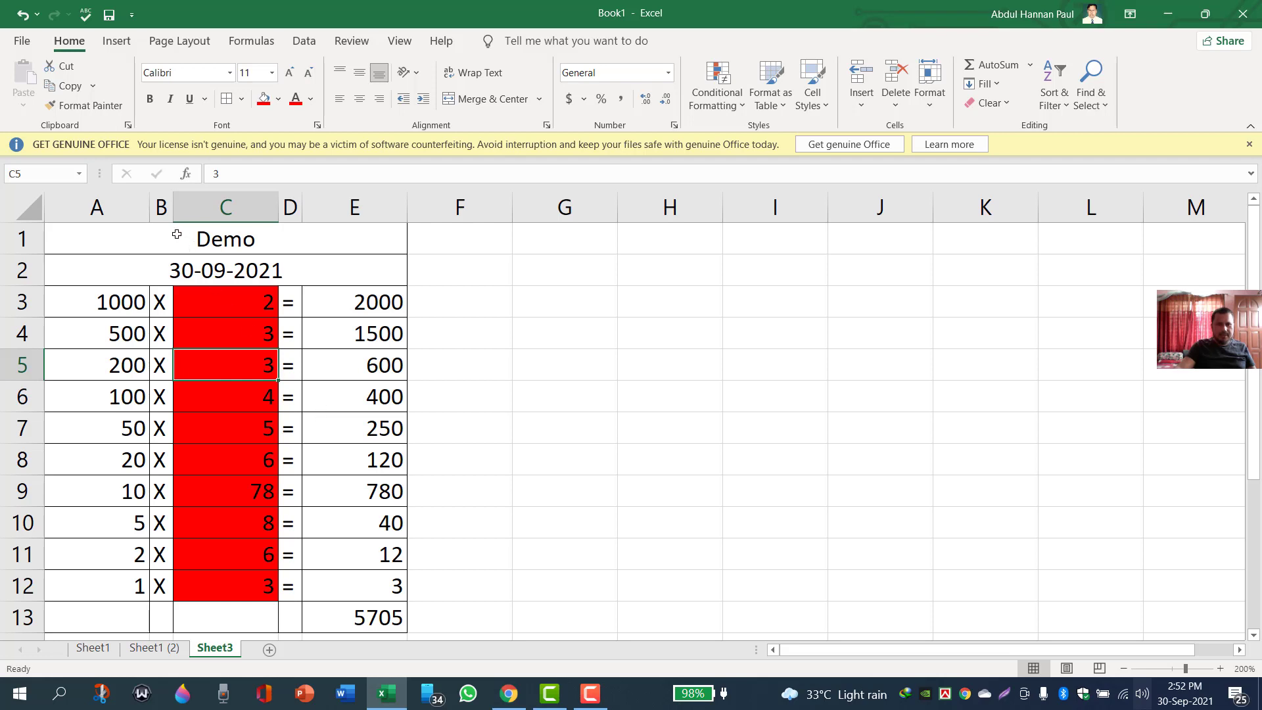
pyautogui.moveTo(176, 234); pyautogui.dragTo(135, 633)
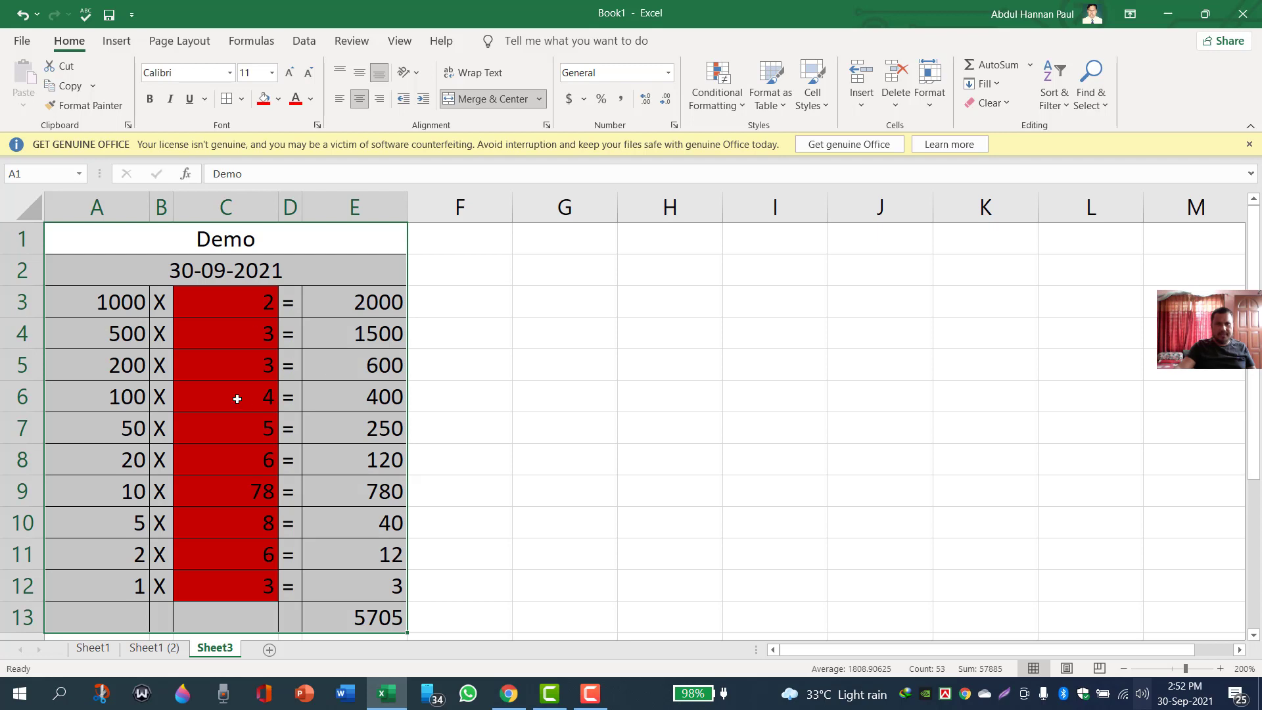
pyautogui.click(346, 358)
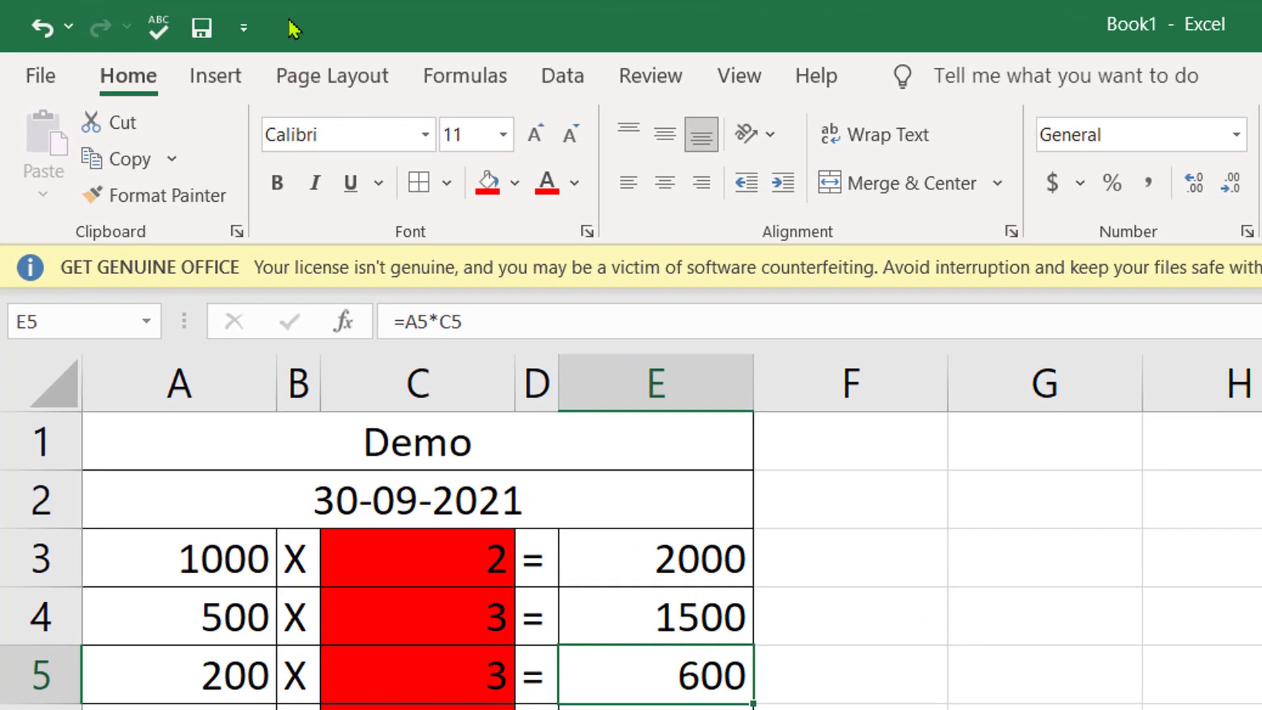
# - Add the Print Preview and Print command to the Quick Access Toolbar and open the sheet's print preview with it
pyautogui.click(244, 28)
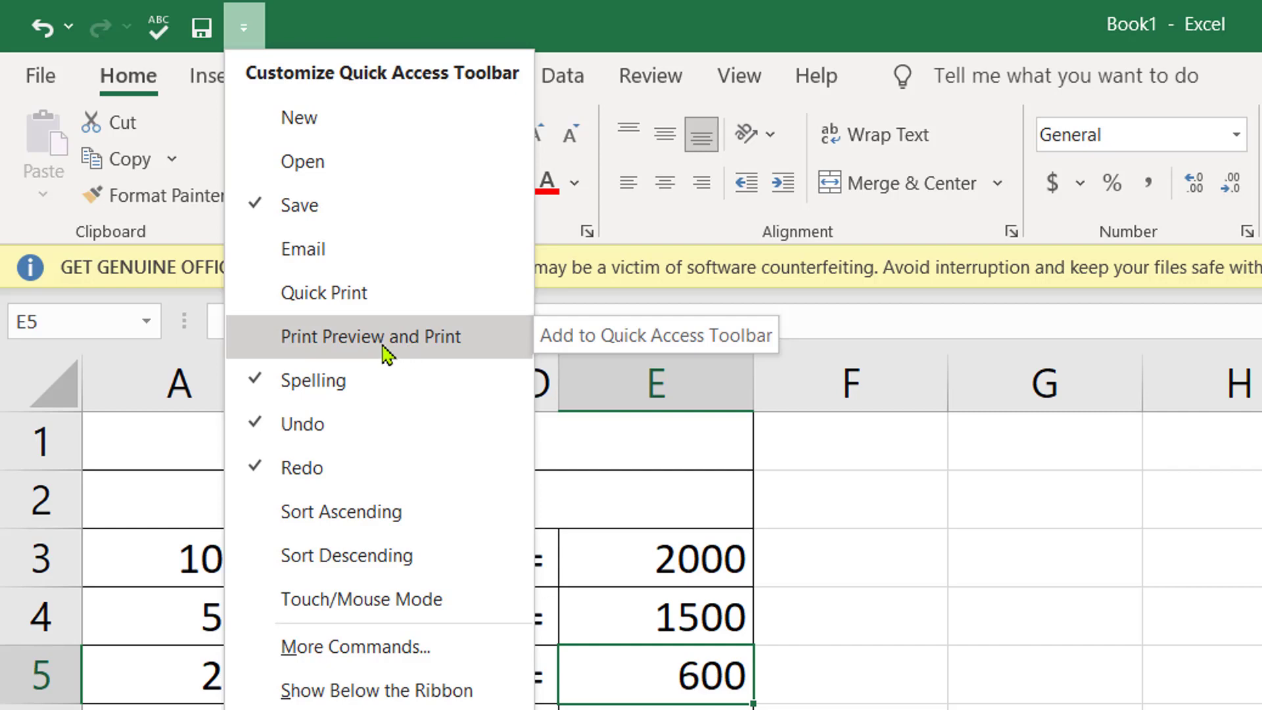
pyautogui.click(362, 352)
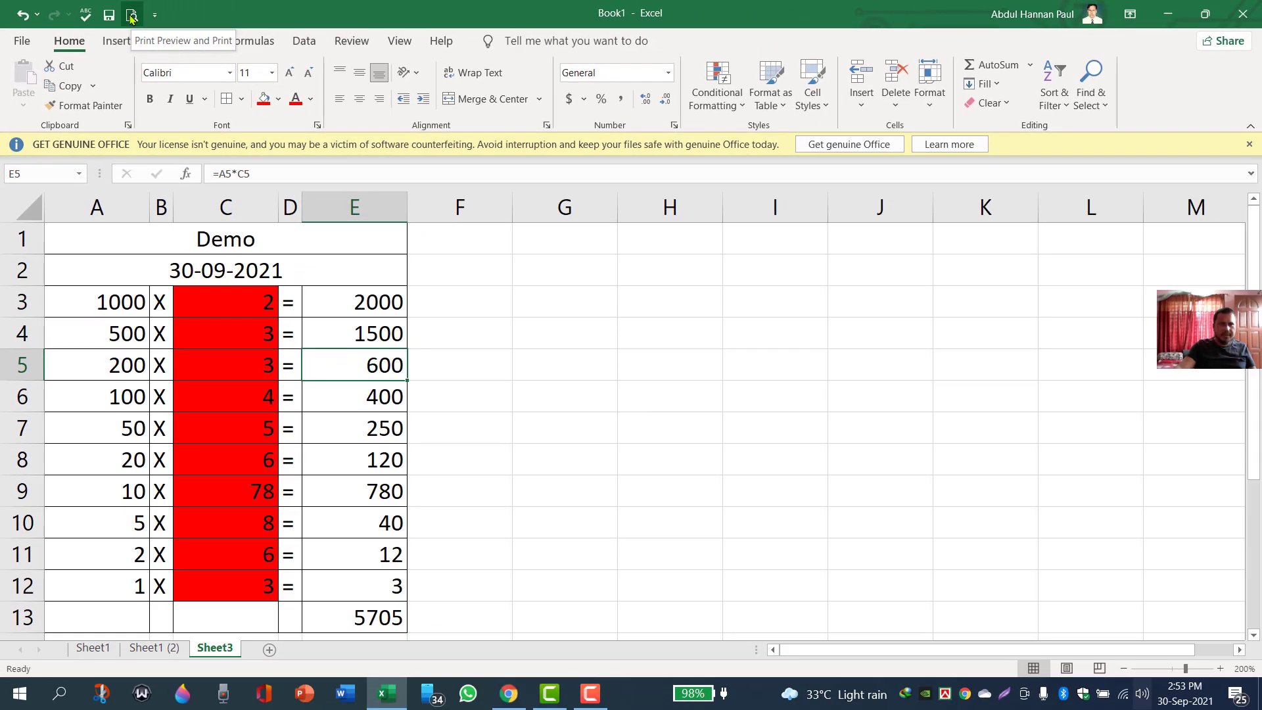
pyautogui.click(130, 16)
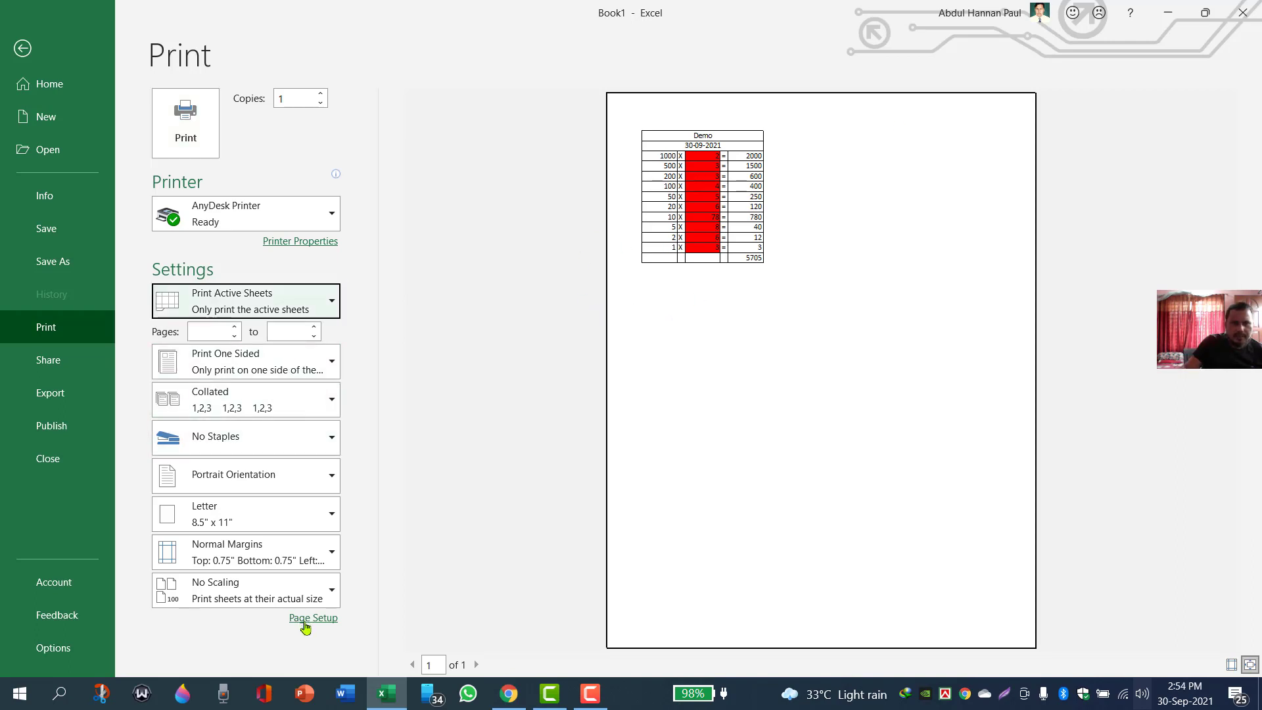
# - Set the sheet to print in black and white in the page setup, and return to the worksheet
pyautogui.click(309, 618)
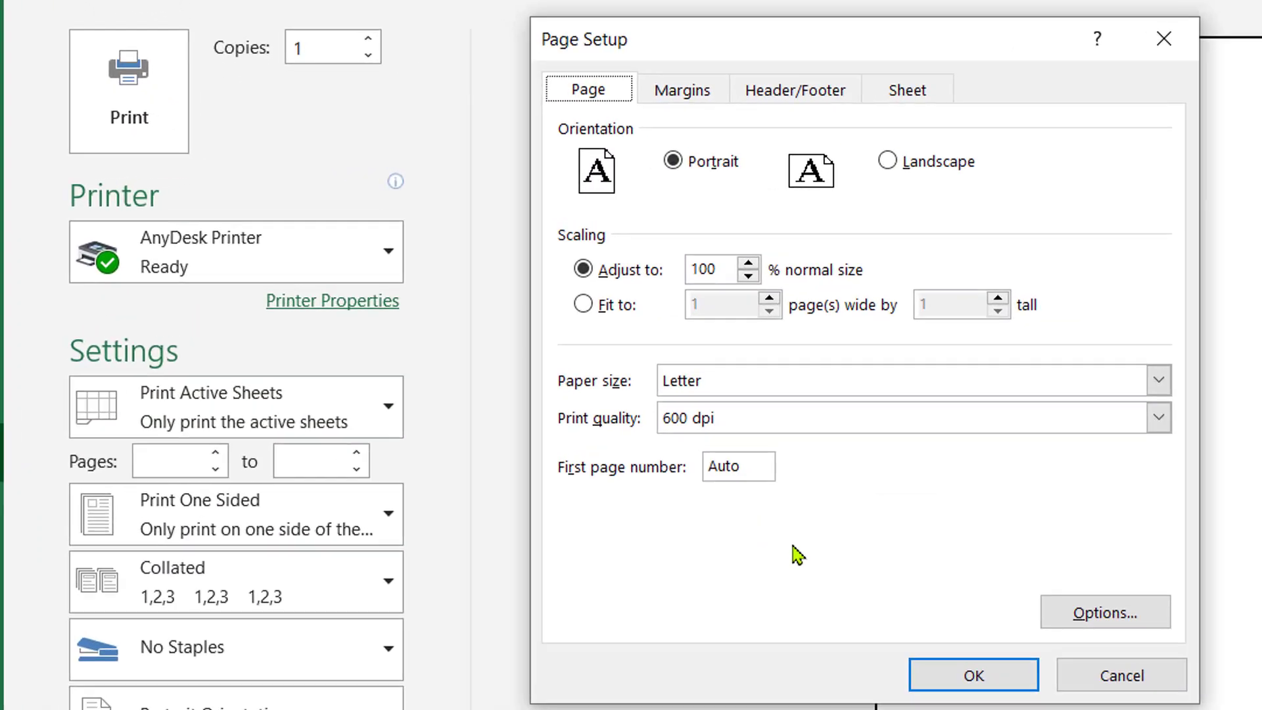
pyautogui.click(916, 98)
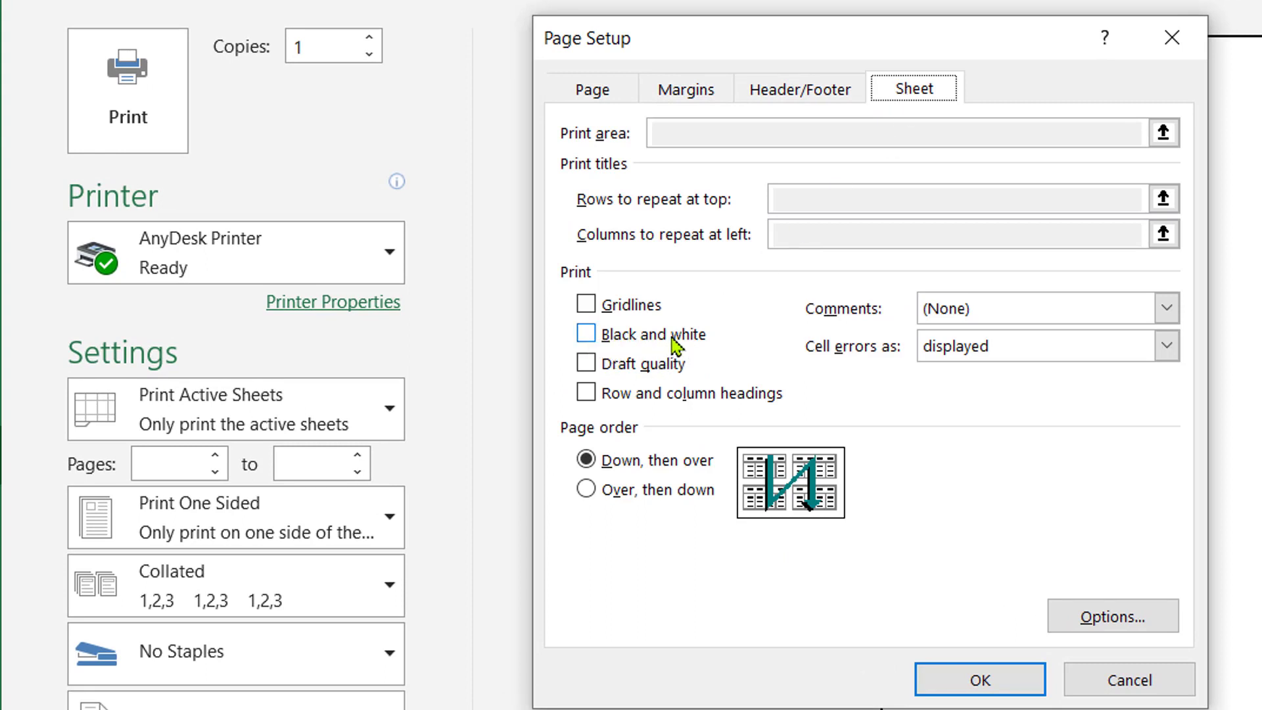
pyautogui.click(588, 338)
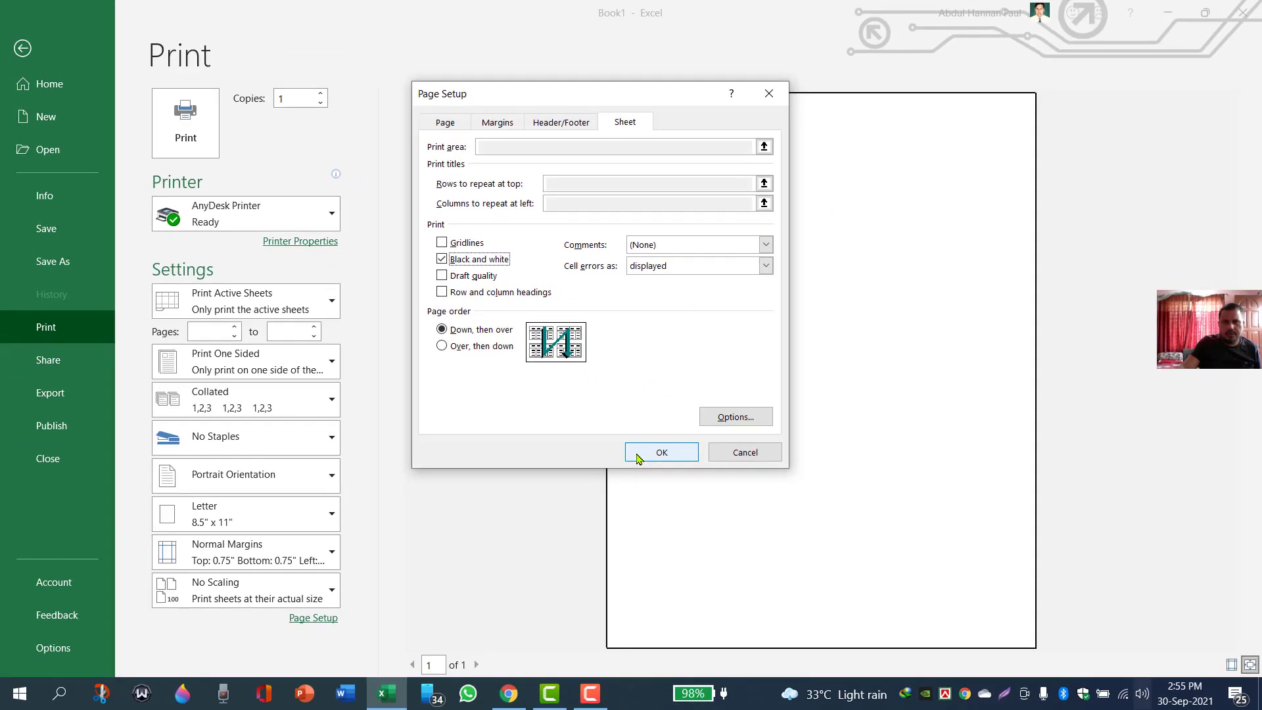
pyautogui.click(980, 679)
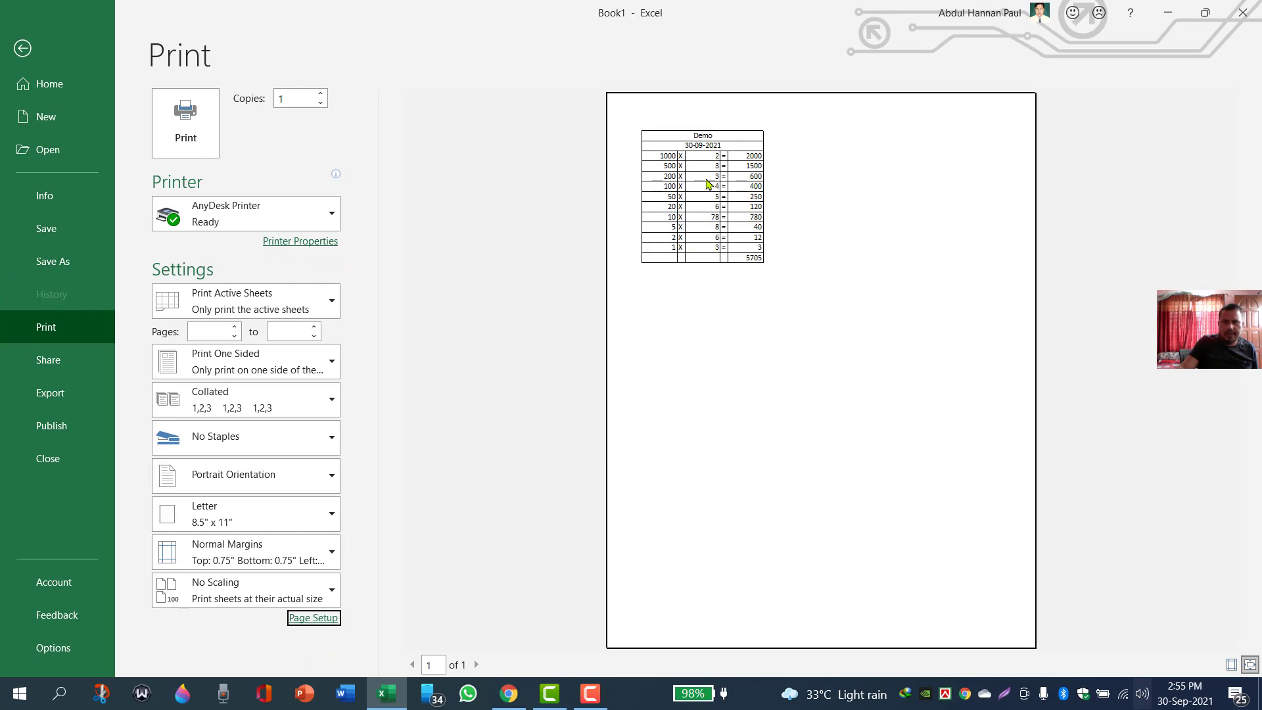
pyautogui.click(22, 48)
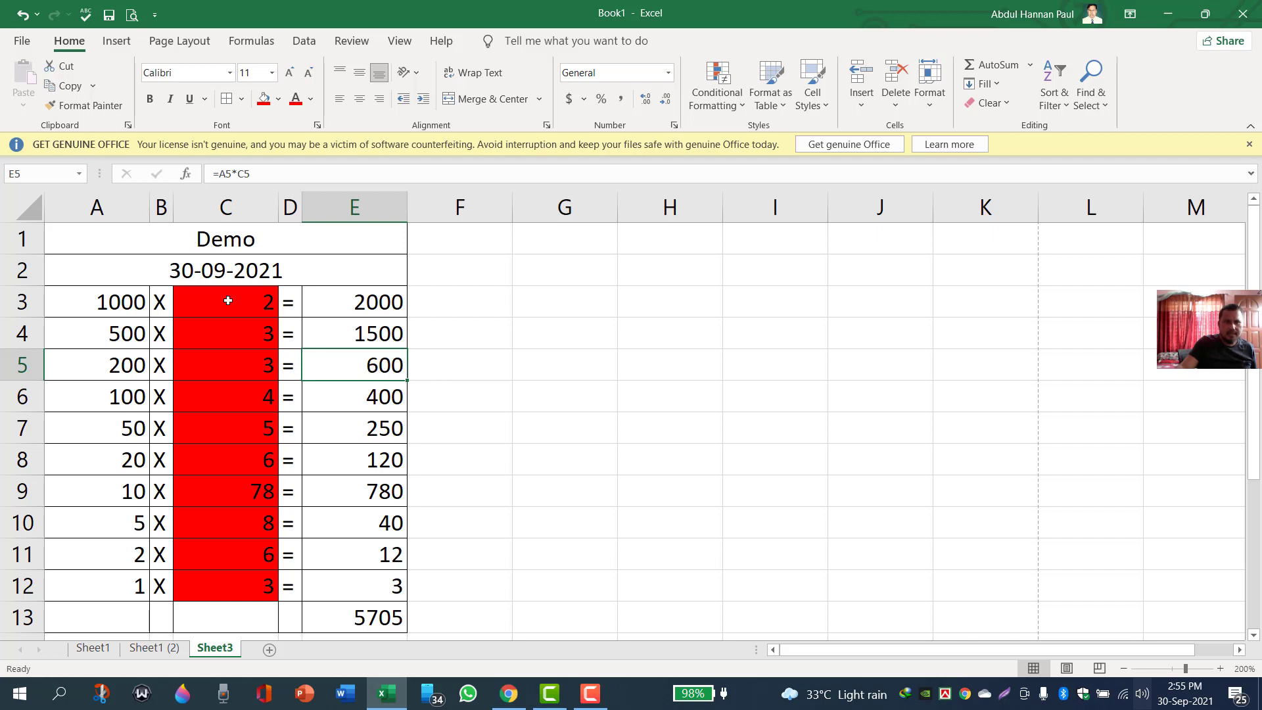
# - Set the whole Demo table, A1 through E13, as the print area
pyautogui.moveTo(84, 239); pyautogui.dragTo(241, 617)
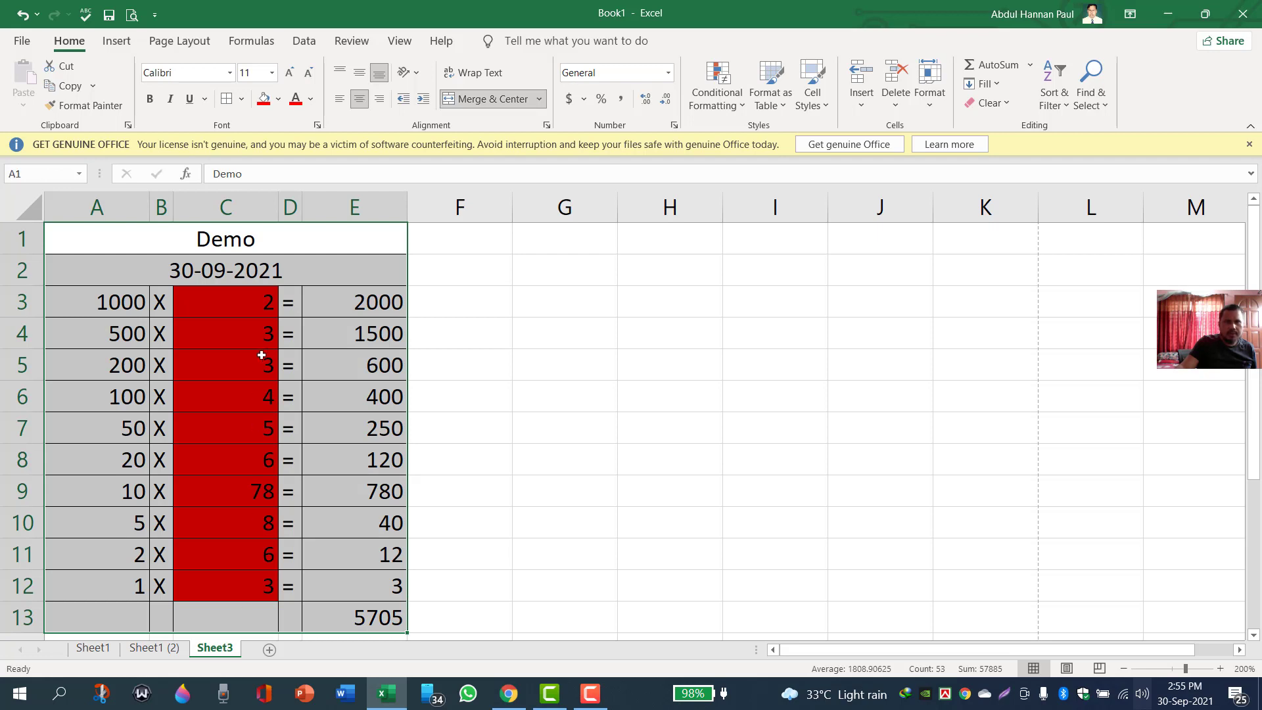
pyautogui.click(117, 42)
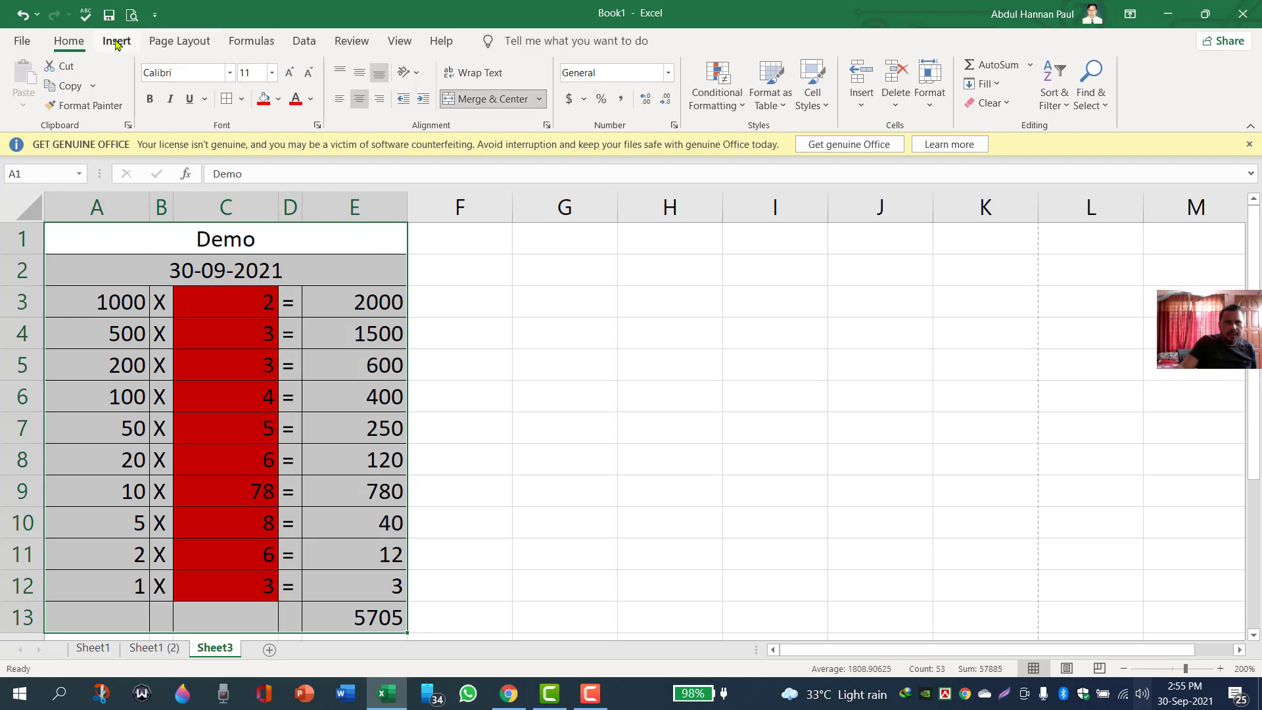
pyautogui.click(172, 47)
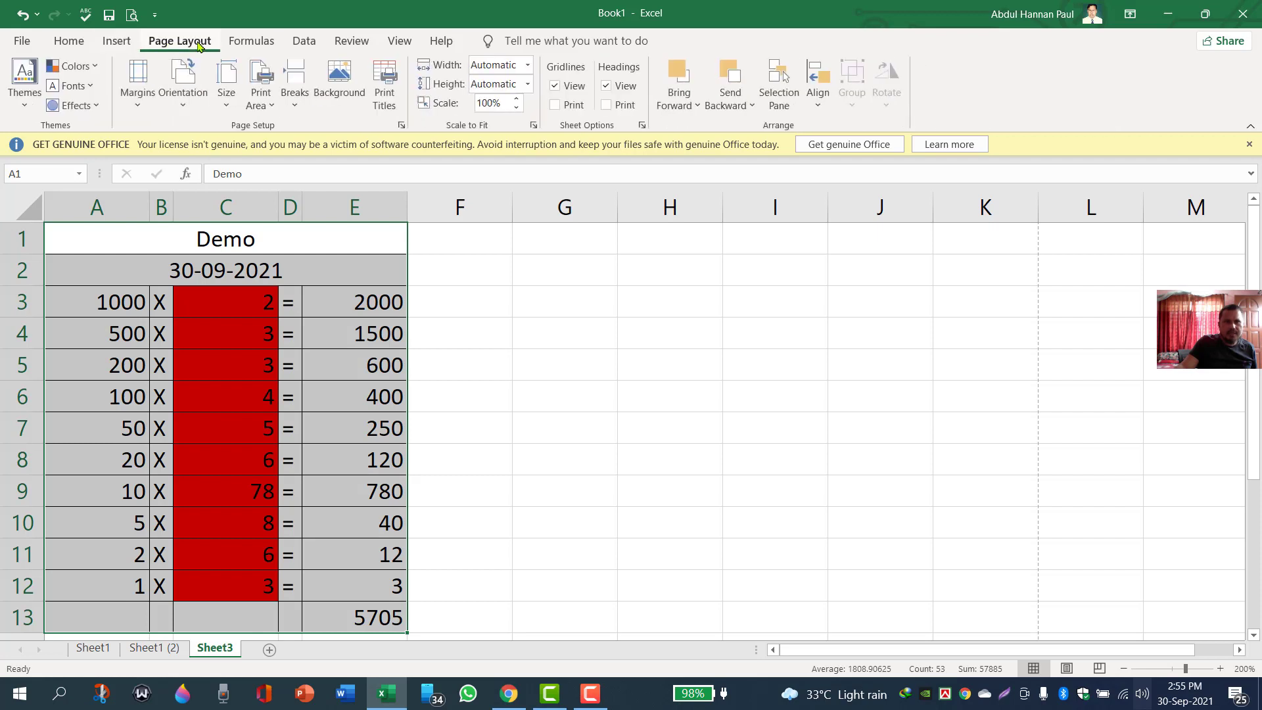
pyautogui.click(268, 113)
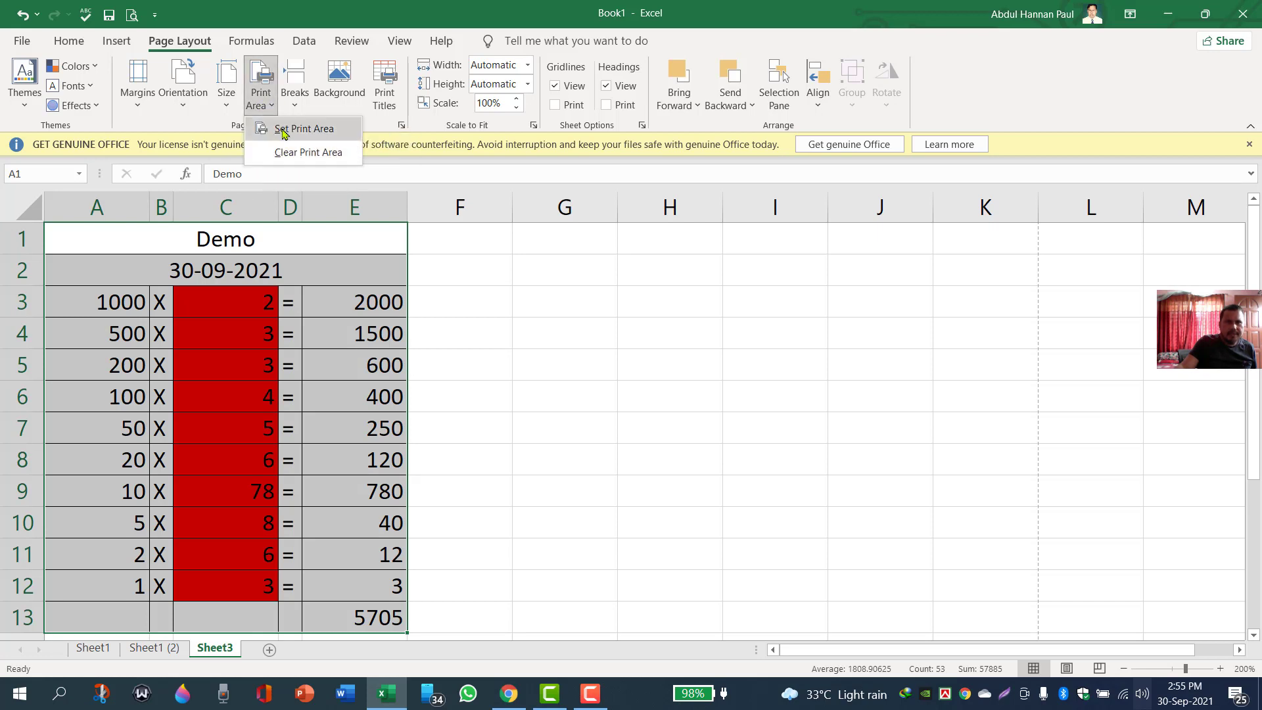
pyautogui.click(297, 130)
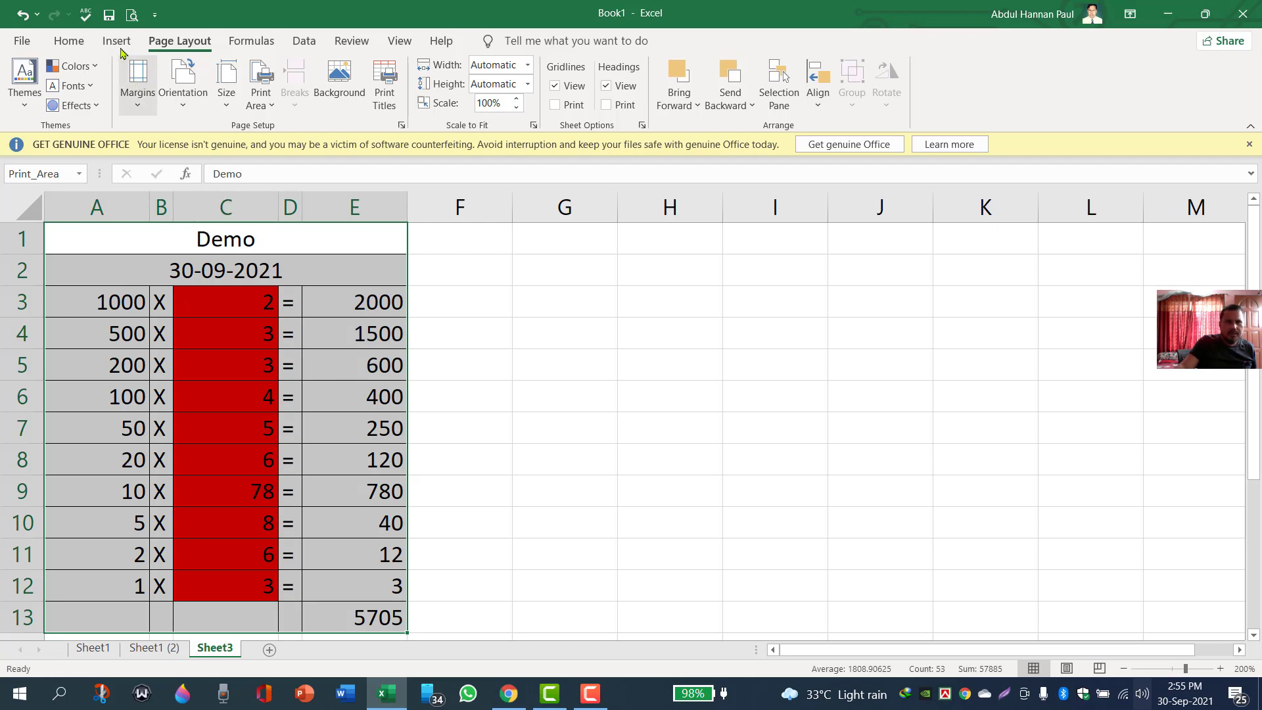
# - Center the printed table horizontally on the page through the page setup margins
pyautogui.click(132, 15)
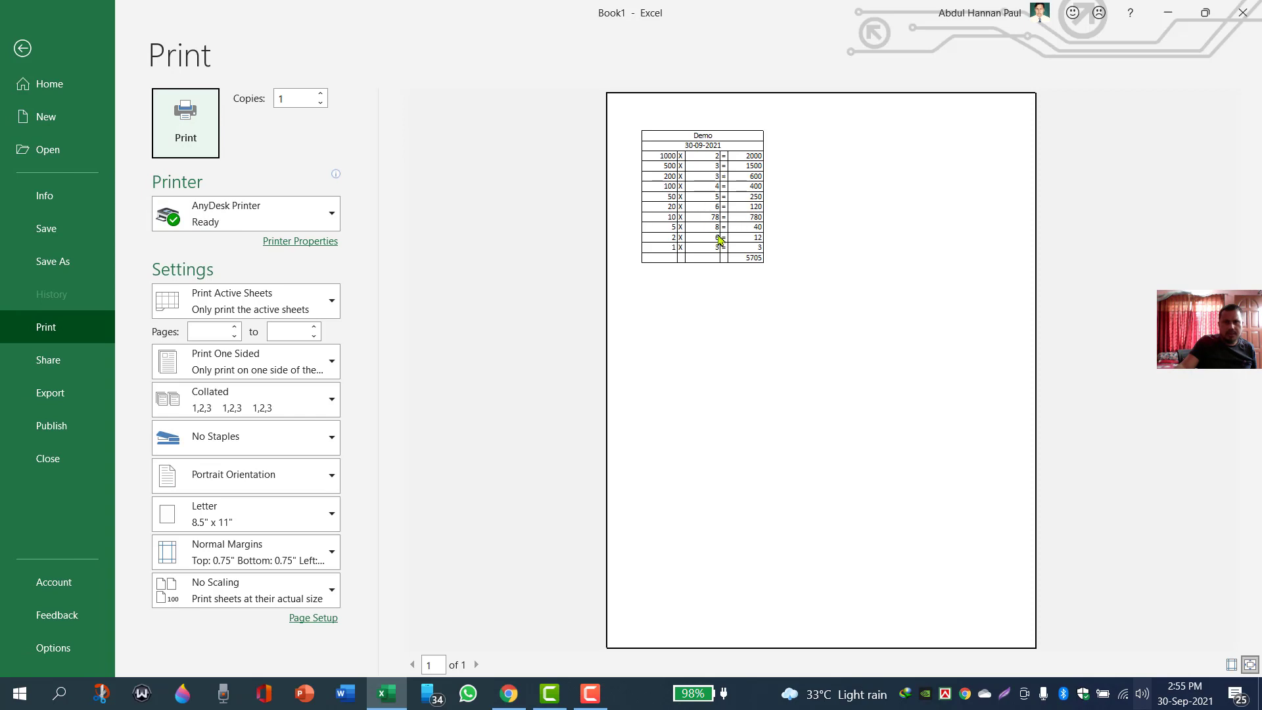
pyautogui.click(313, 621)
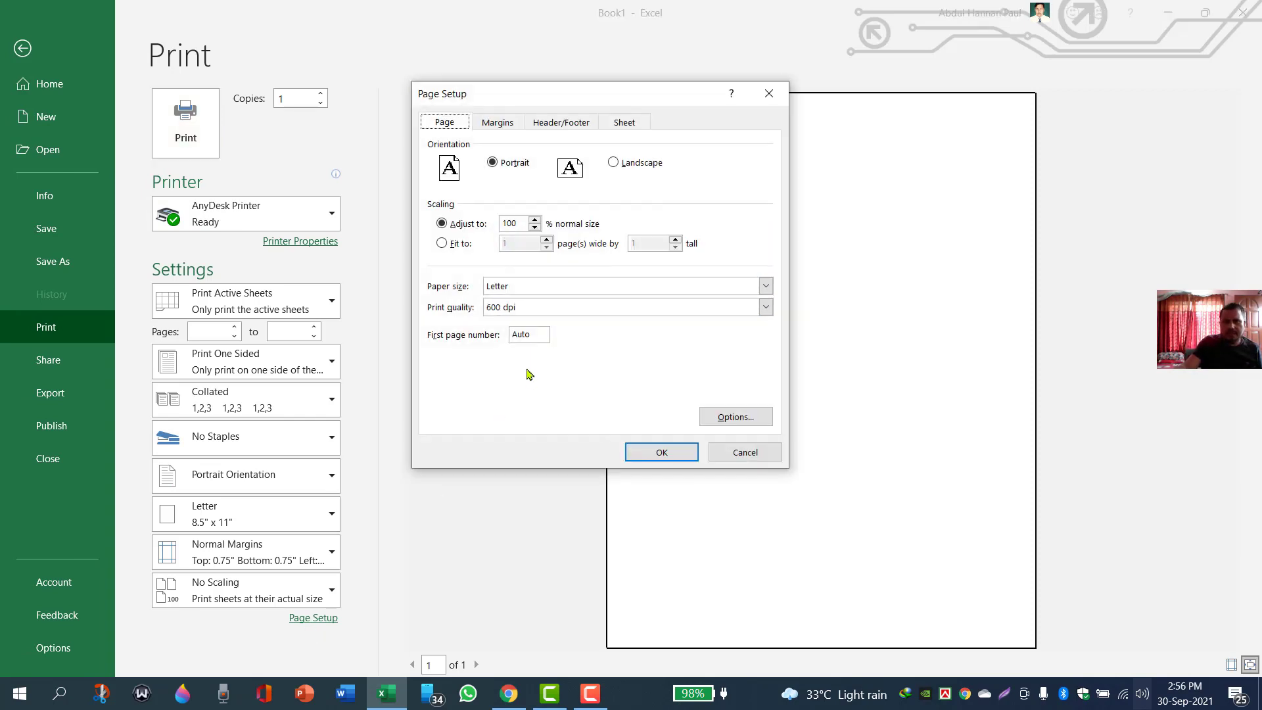
pyautogui.click(498, 124)
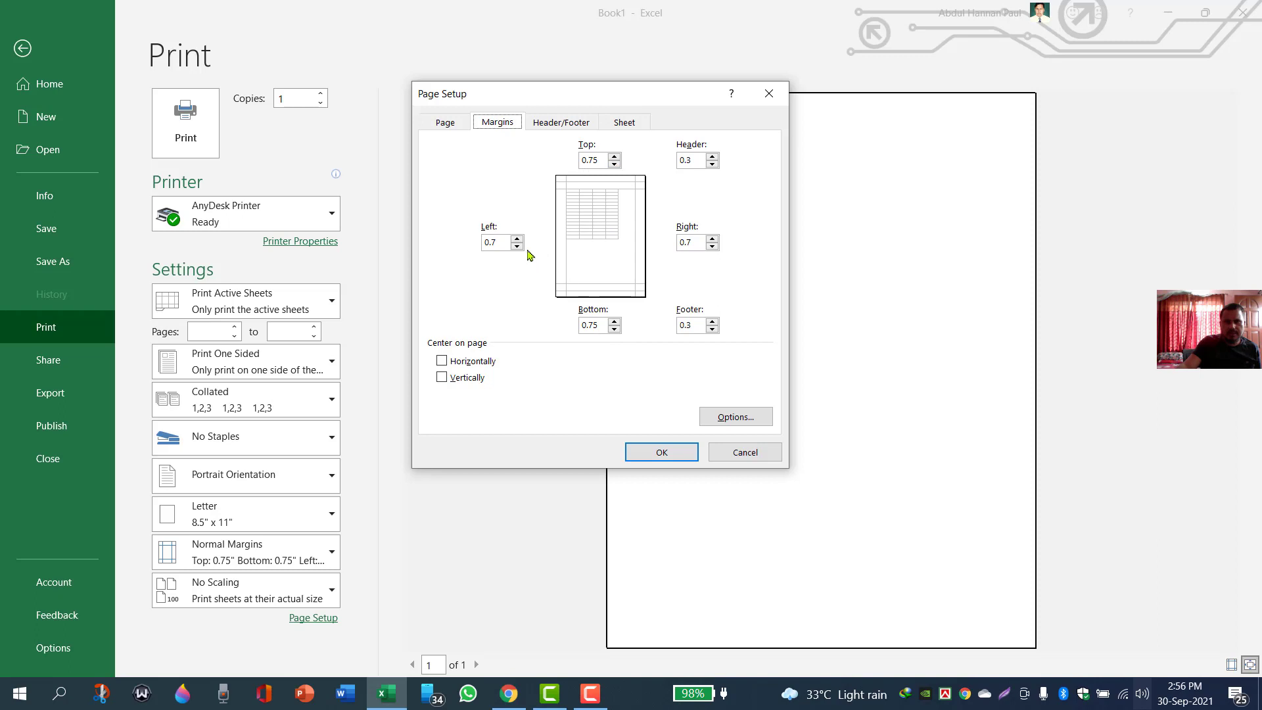
pyautogui.click(442, 361)
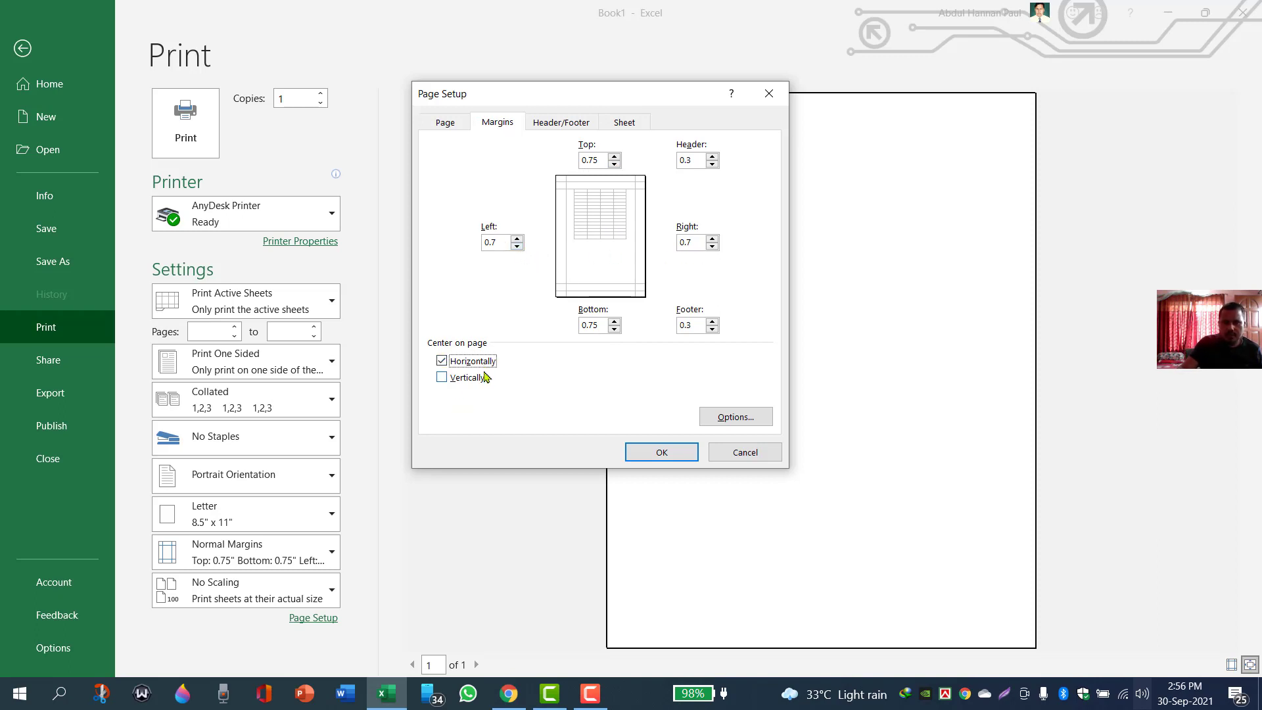
pyautogui.click(660, 452)
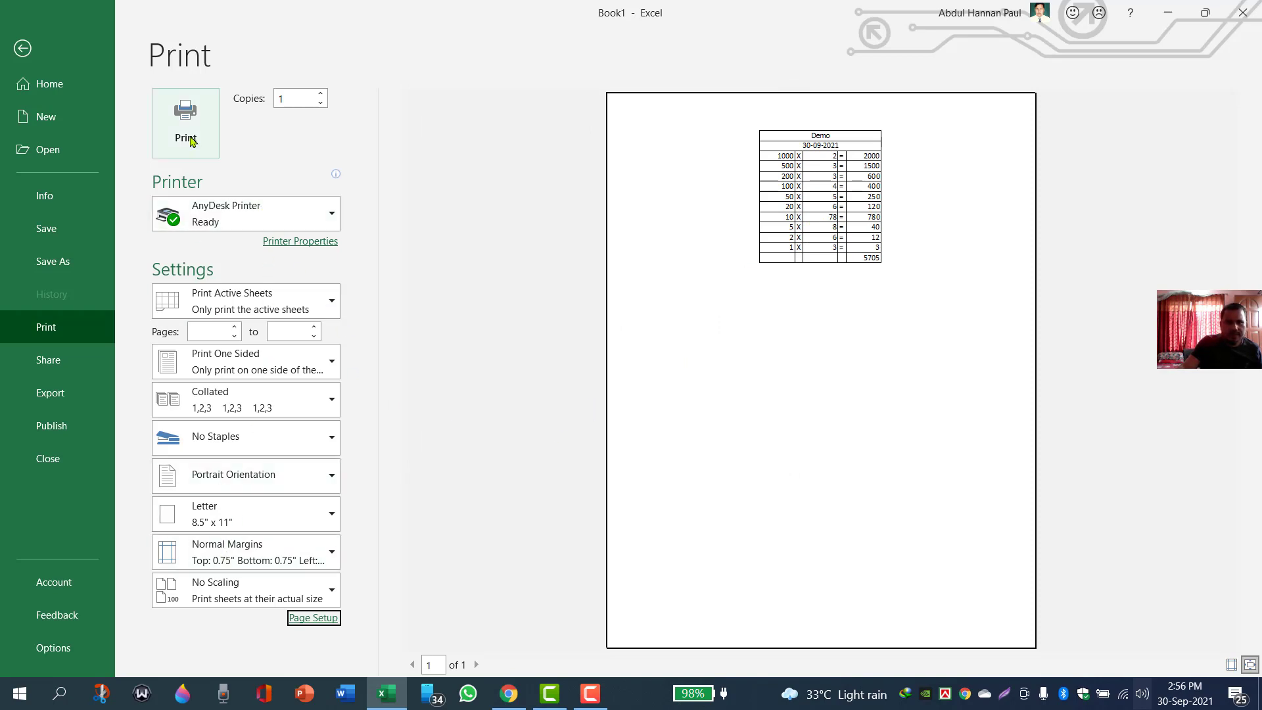
# - Insert the current date into the center section of a custom page header, and return to the worksheet
pyautogui.click(307, 622)
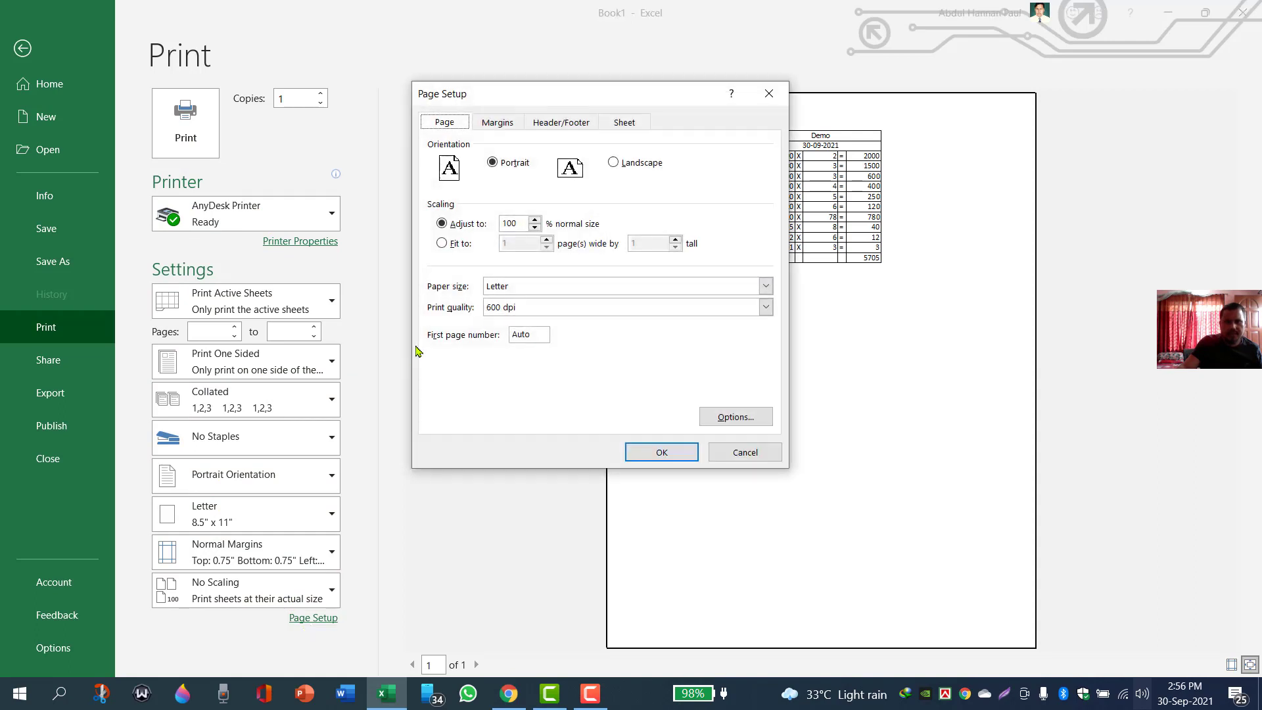
pyautogui.click(498, 122)
pyautogui.click(558, 123)
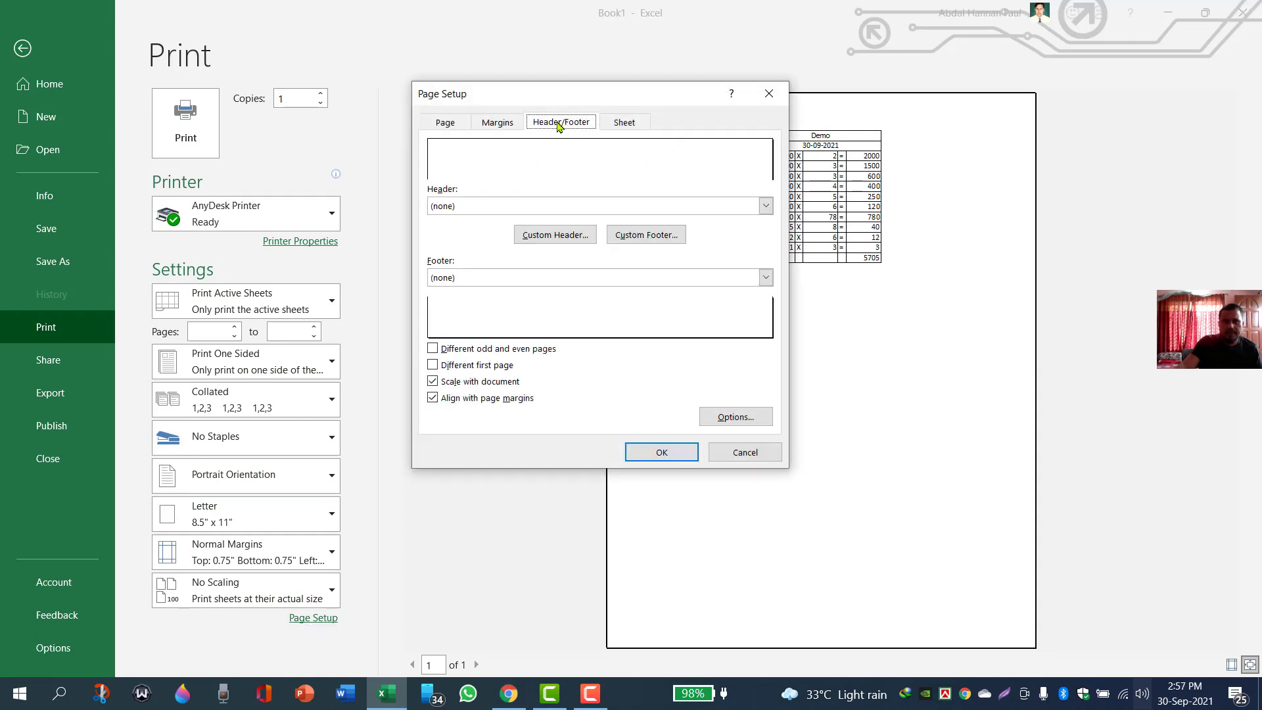
pyautogui.click(535, 210)
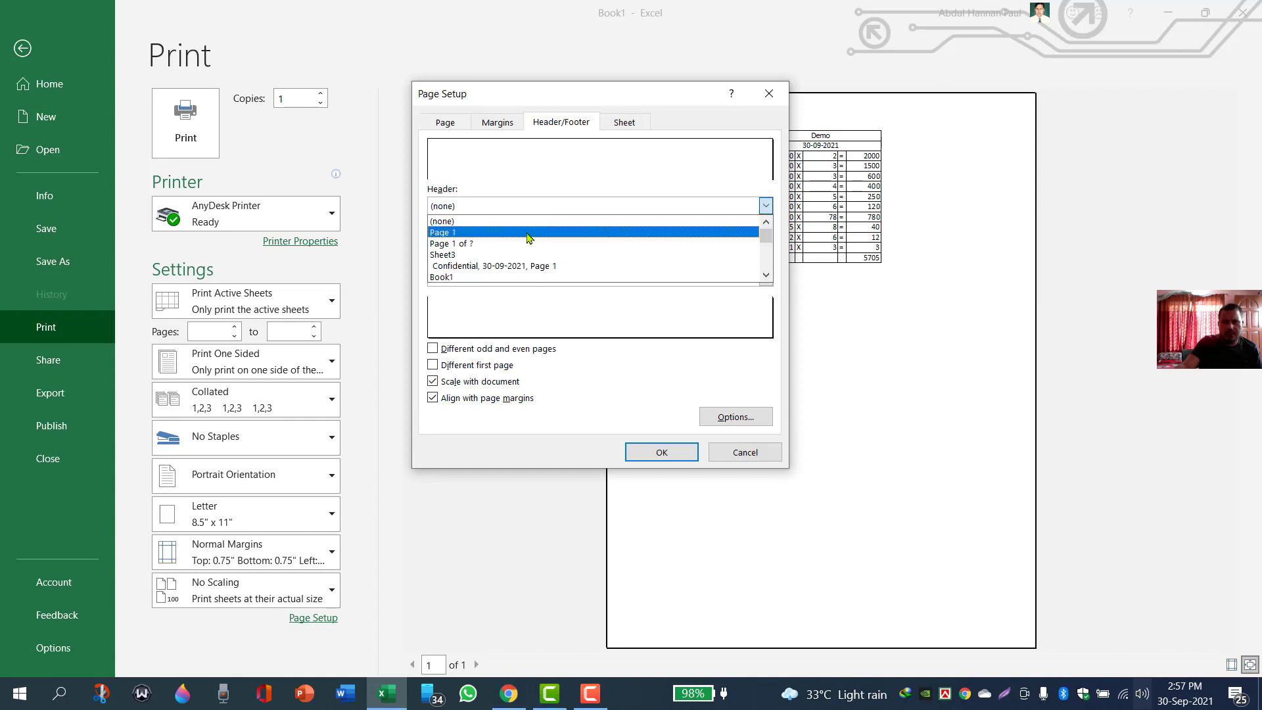
pyautogui.click(526, 206)
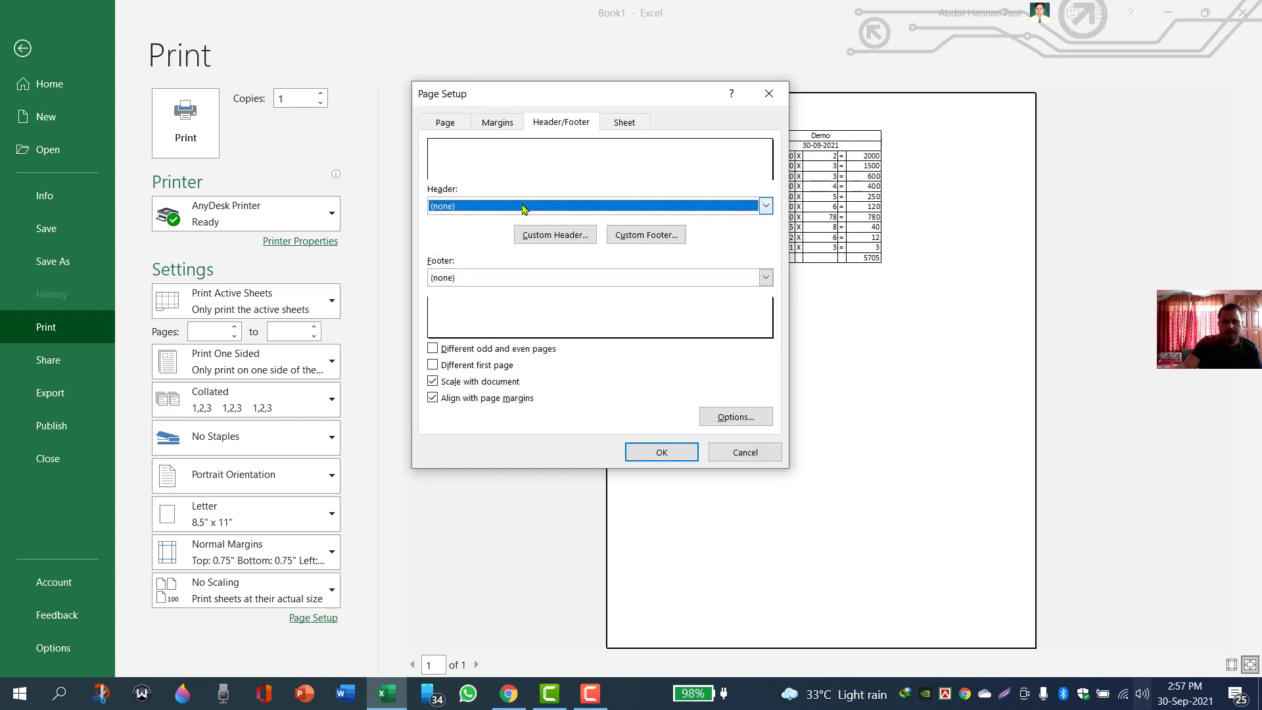
pyautogui.click(555, 238)
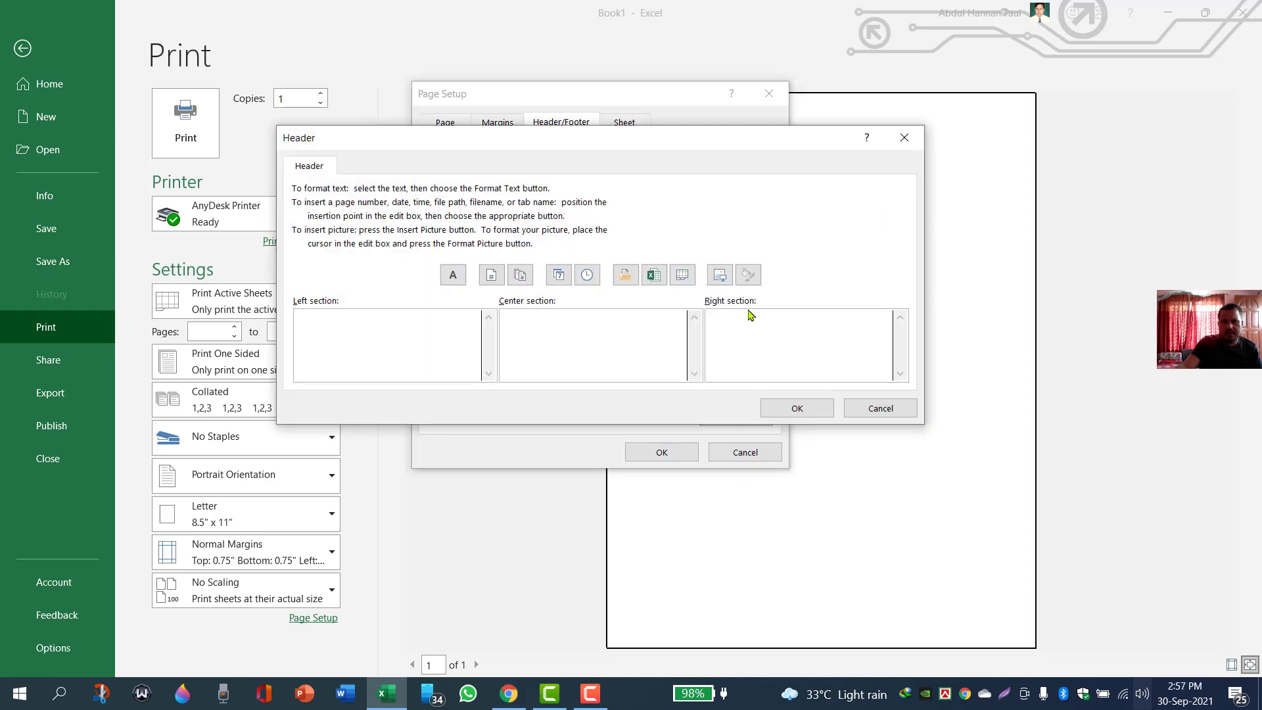
pyautogui.click(570, 325)
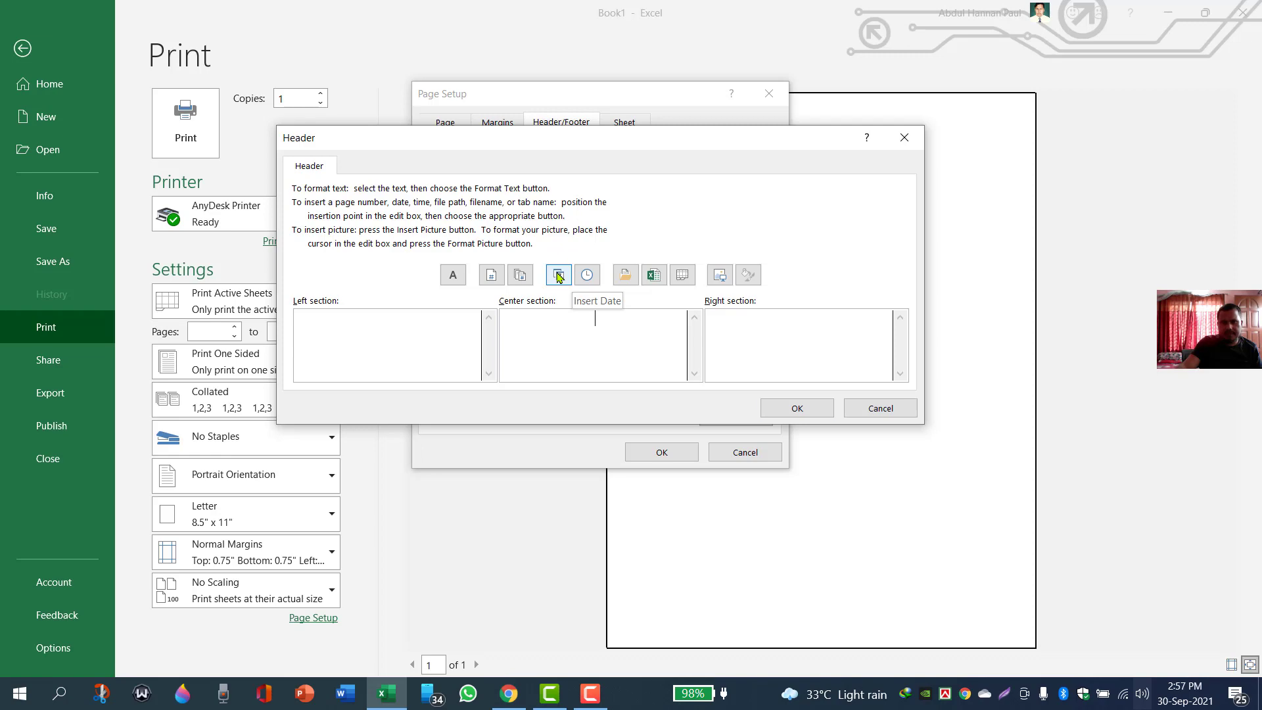
pyautogui.click(558, 276)
pyautogui.click(796, 408)
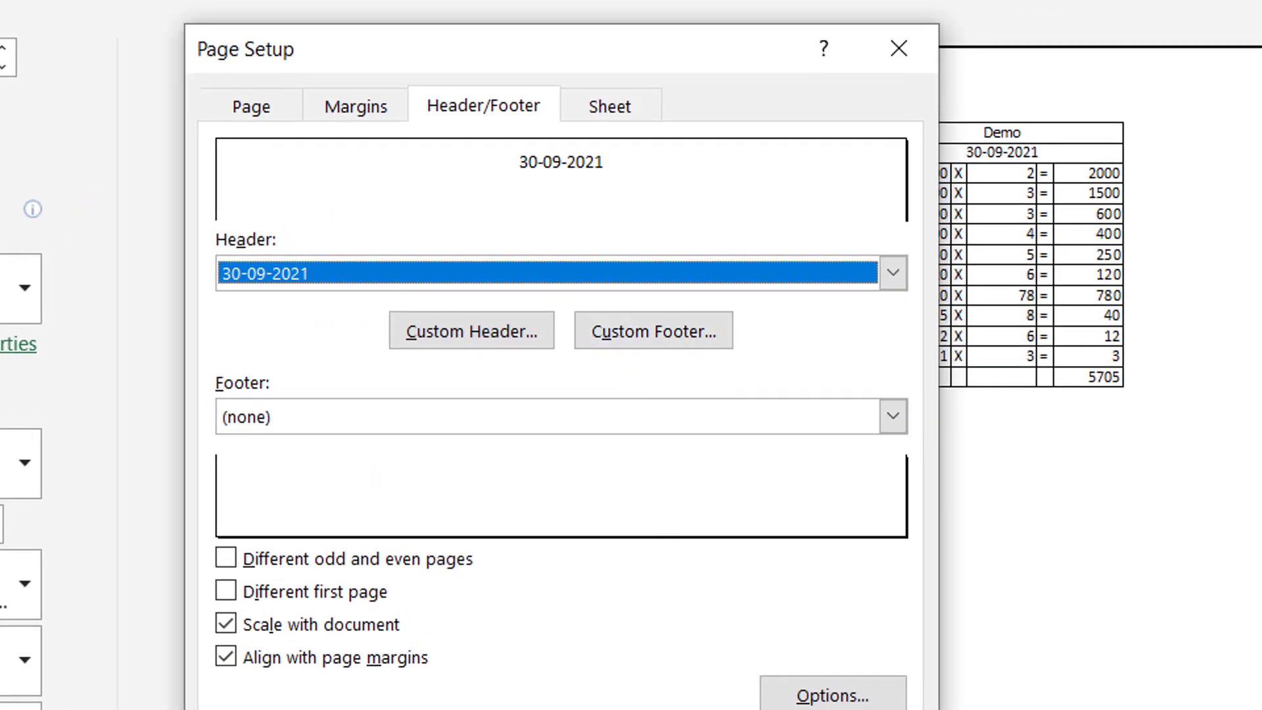
pyautogui.click(700, 666)
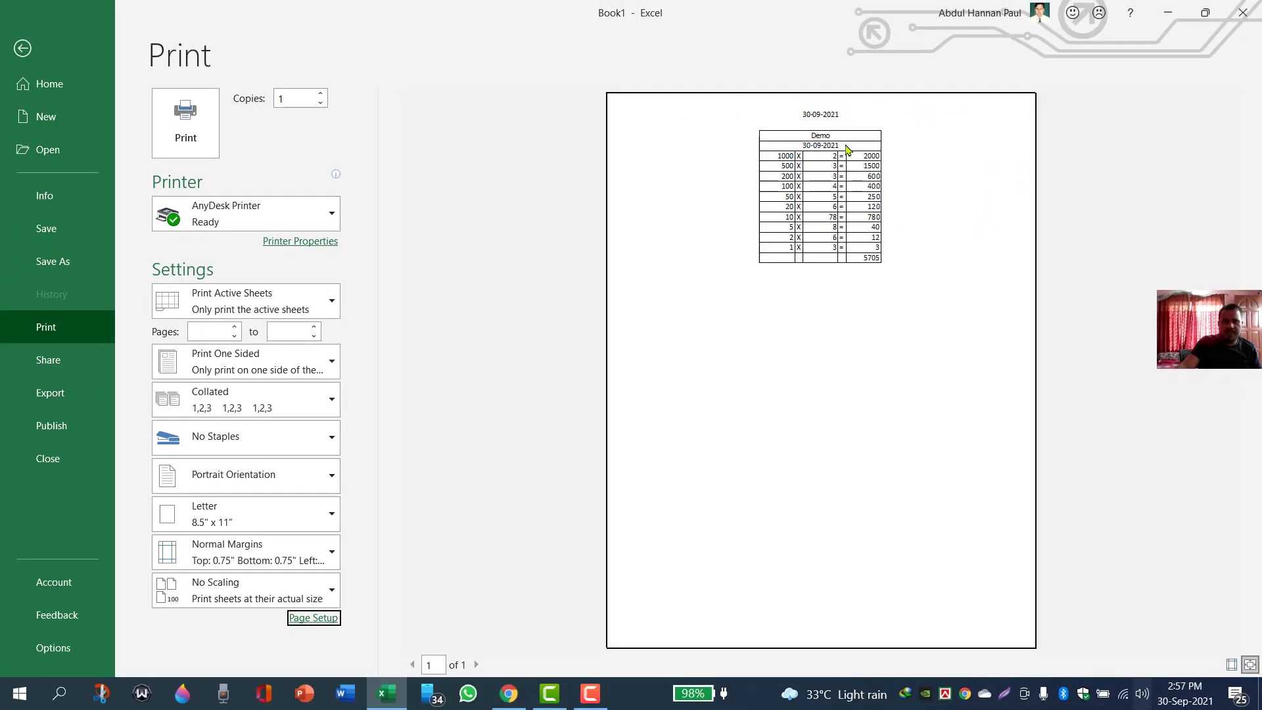
pyautogui.click(22, 49)
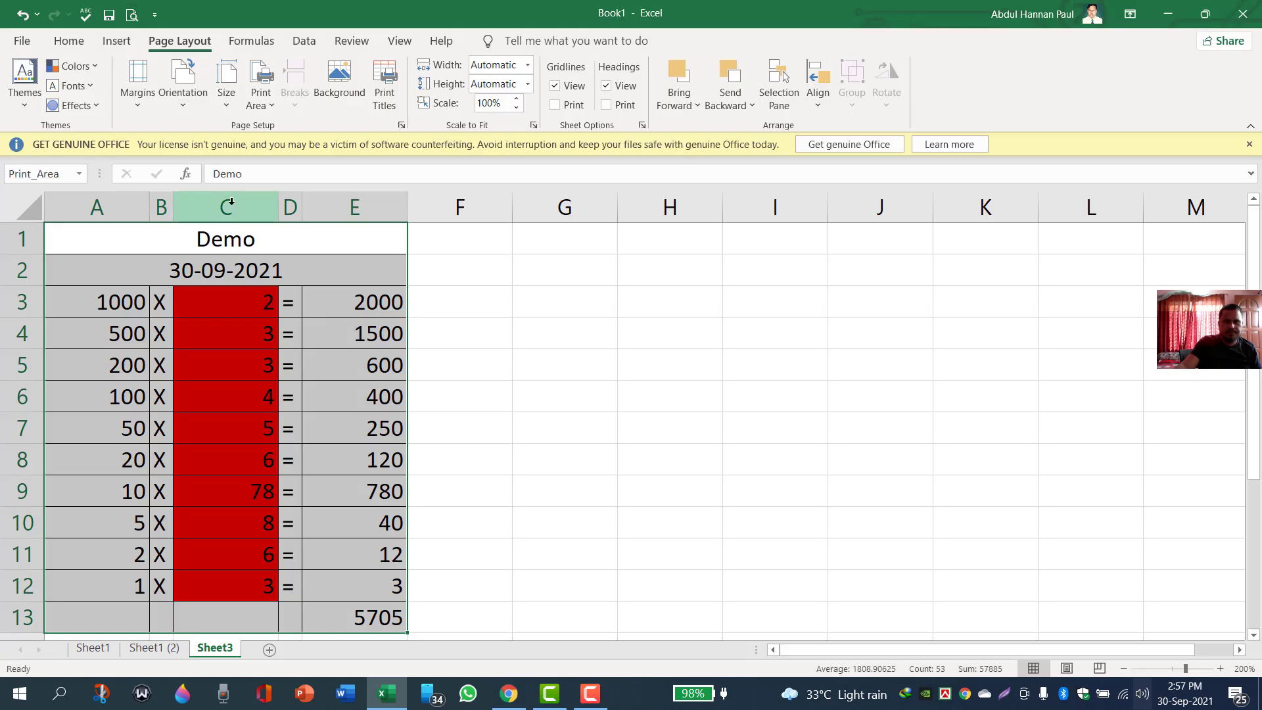
# - Compare the red-filled column C with its print preview, check the black-and-white option in the page setup, and return to the worksheet
pyautogui.click(453, 347)
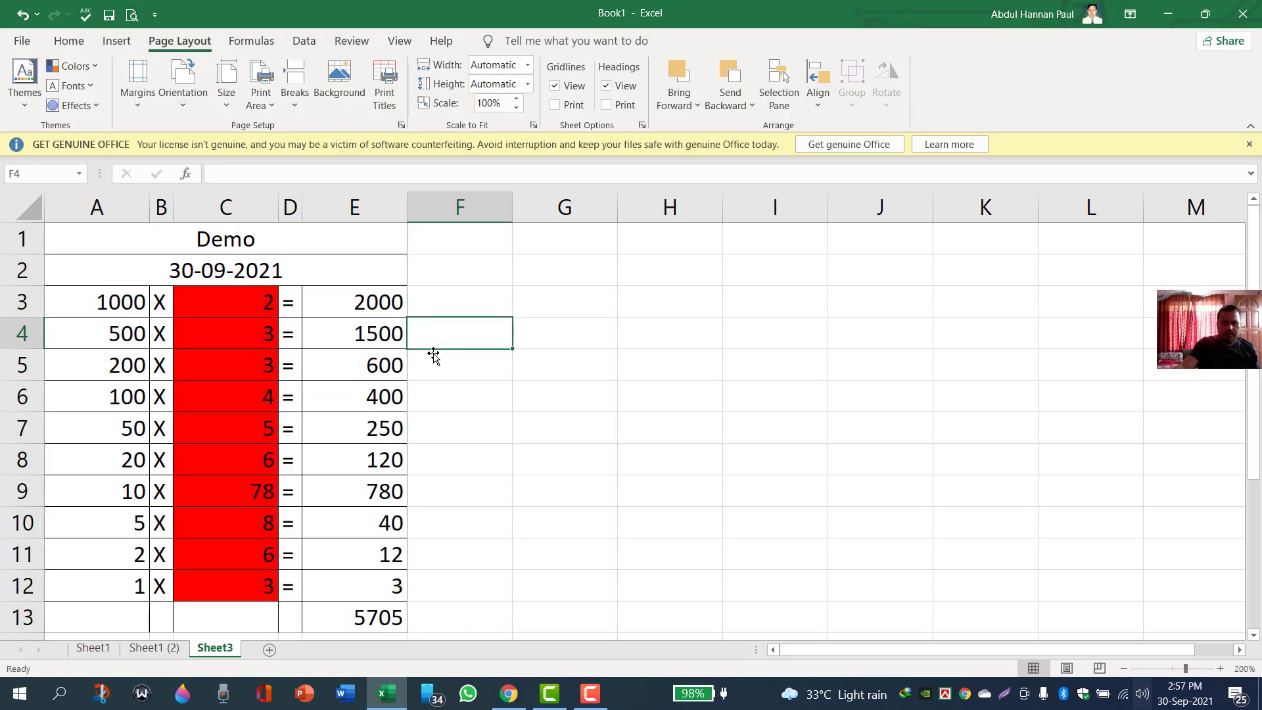
pyautogui.click(217, 313)
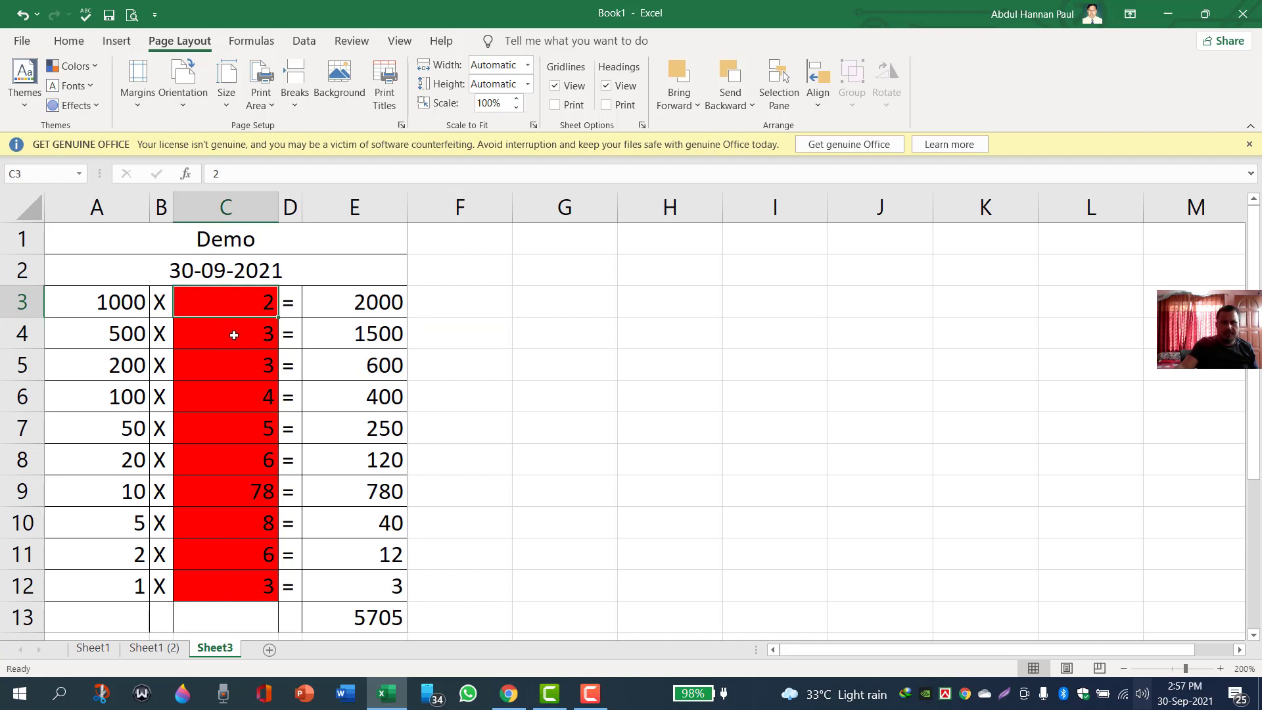
pyautogui.click(132, 16)
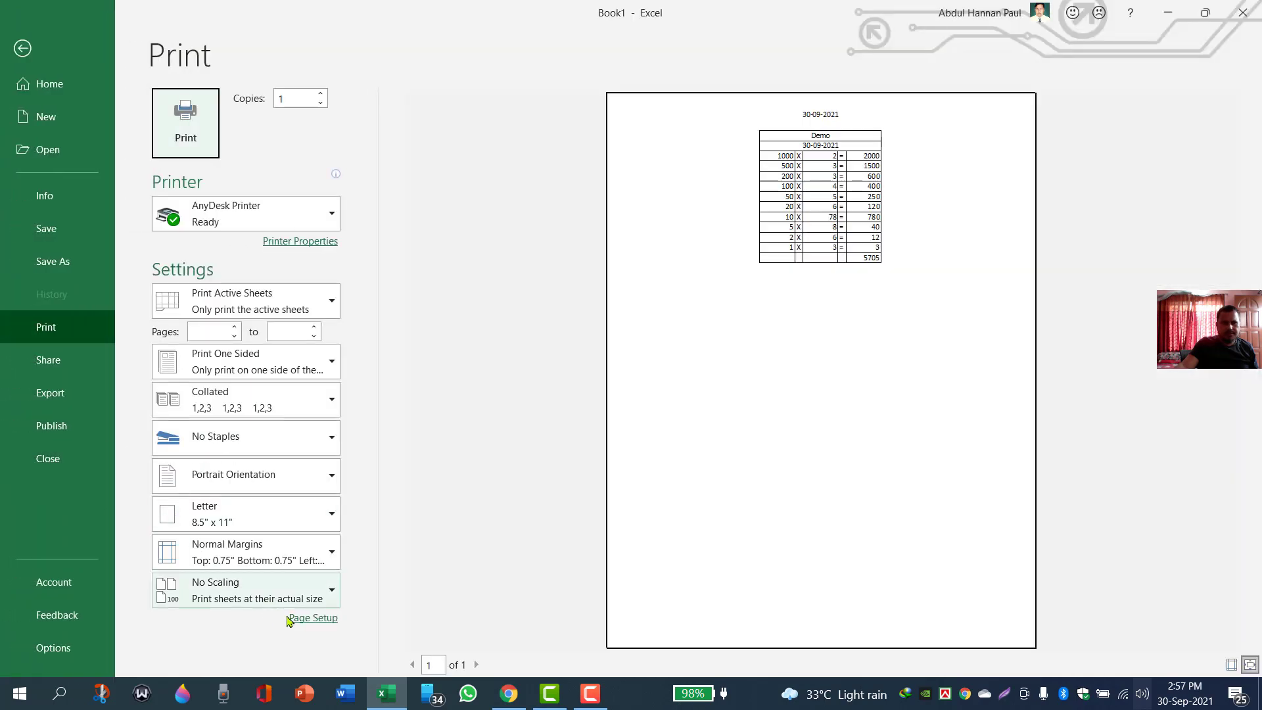
pyautogui.click(293, 618)
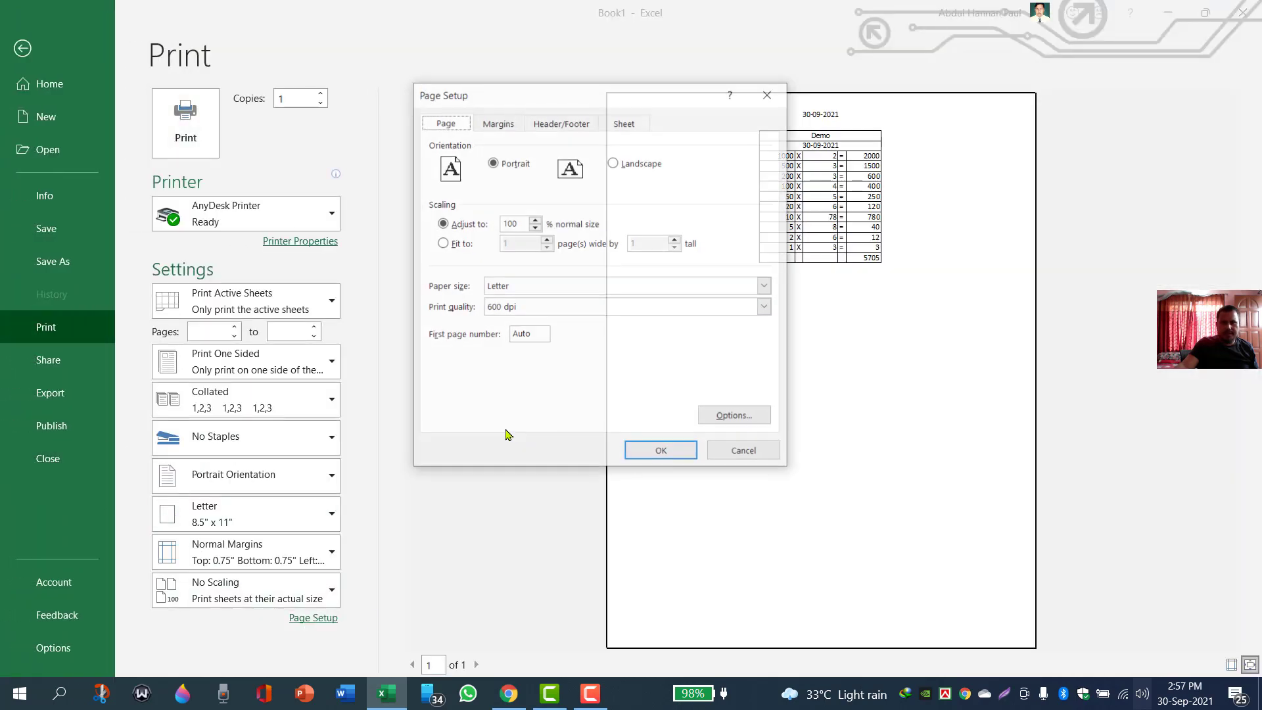
pyautogui.click(624, 123)
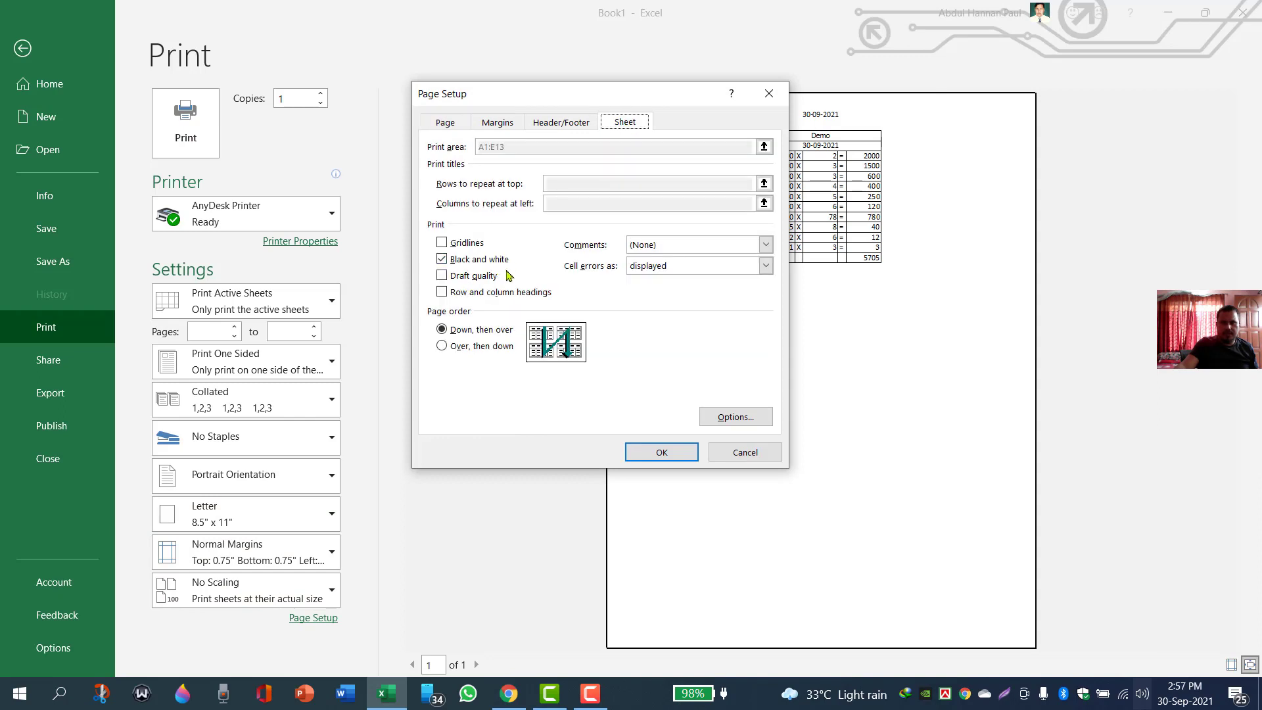
pyautogui.click(658, 453)
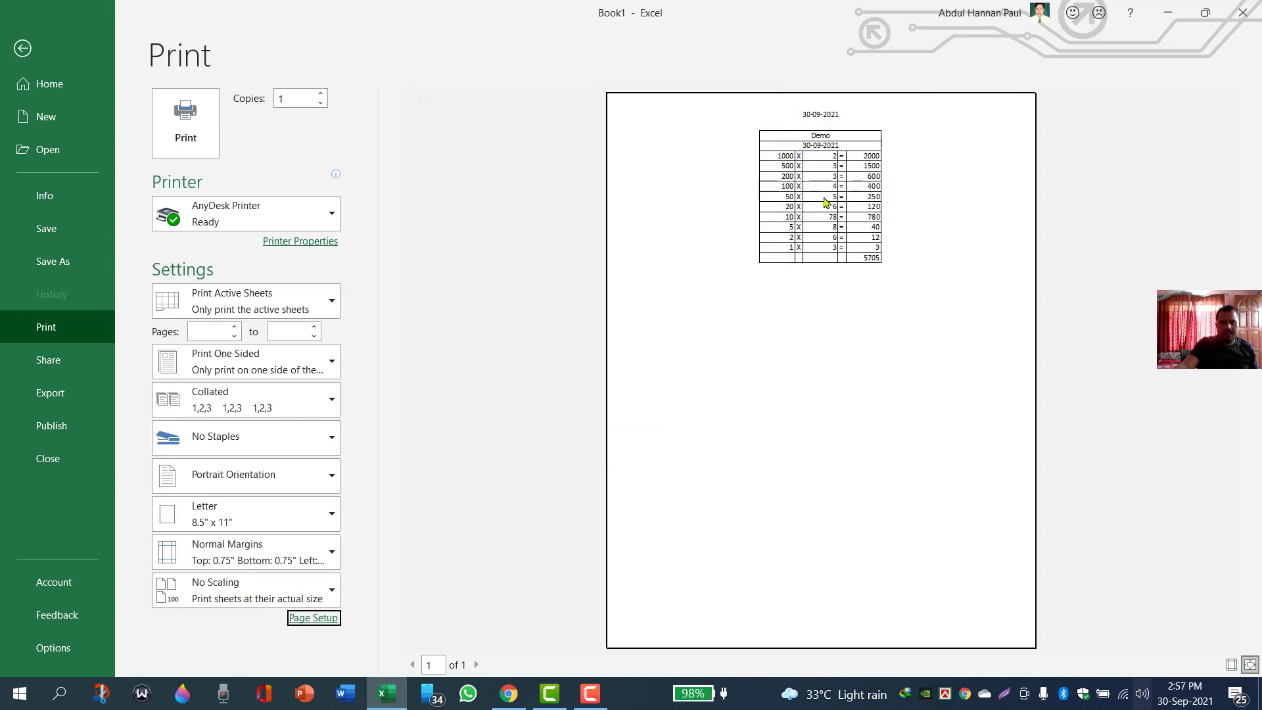
pyautogui.click(23, 48)
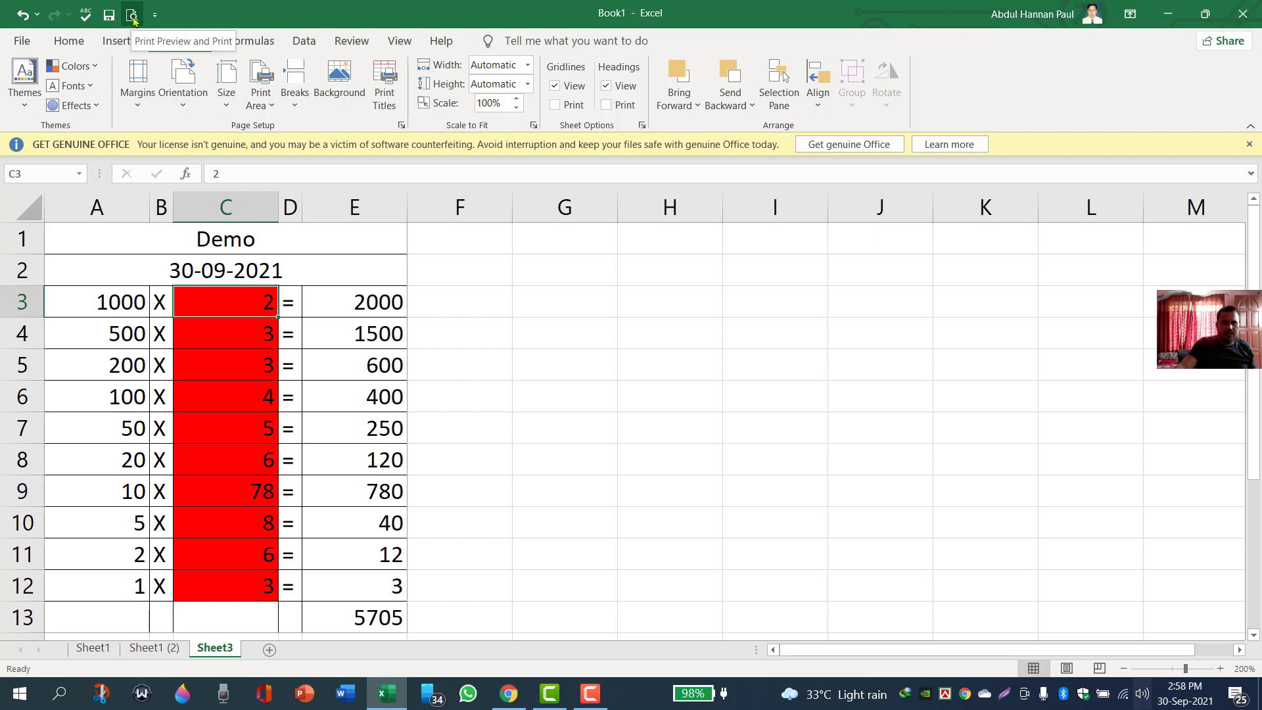
# - Add the Quick Print command to the Quick Access Toolbar
pyautogui.click(154, 14)
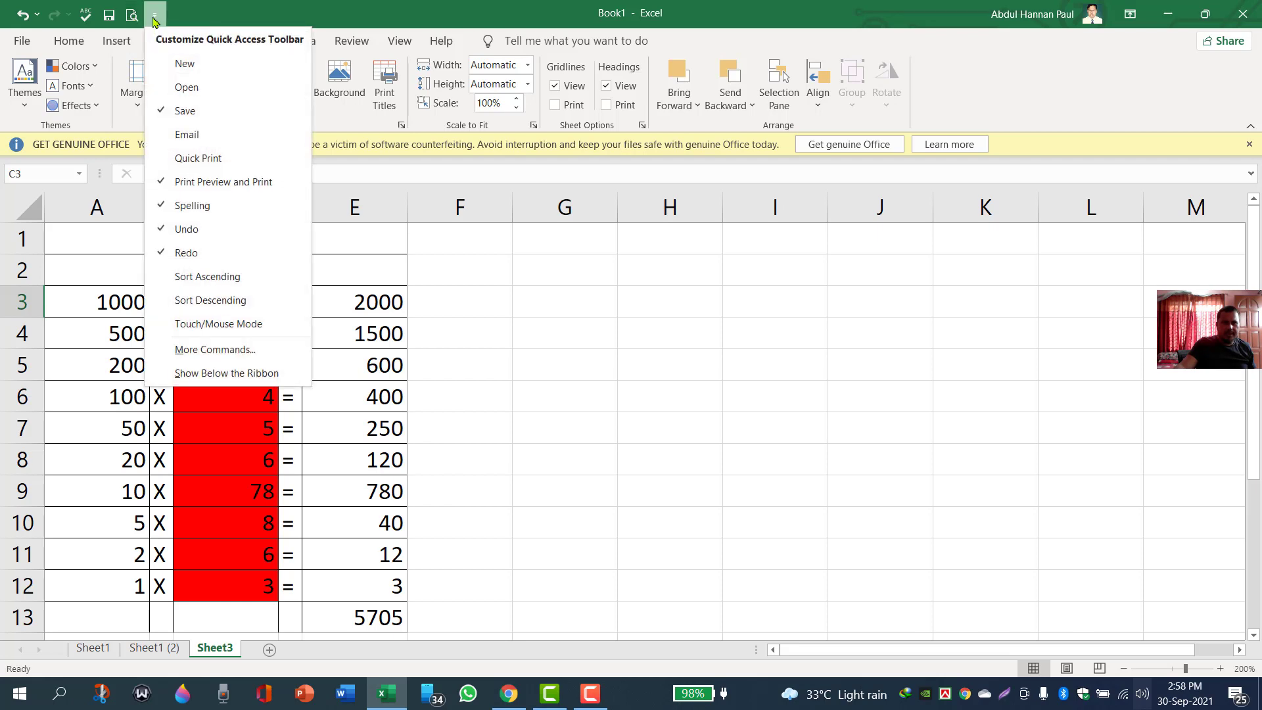
pyautogui.click(203, 159)
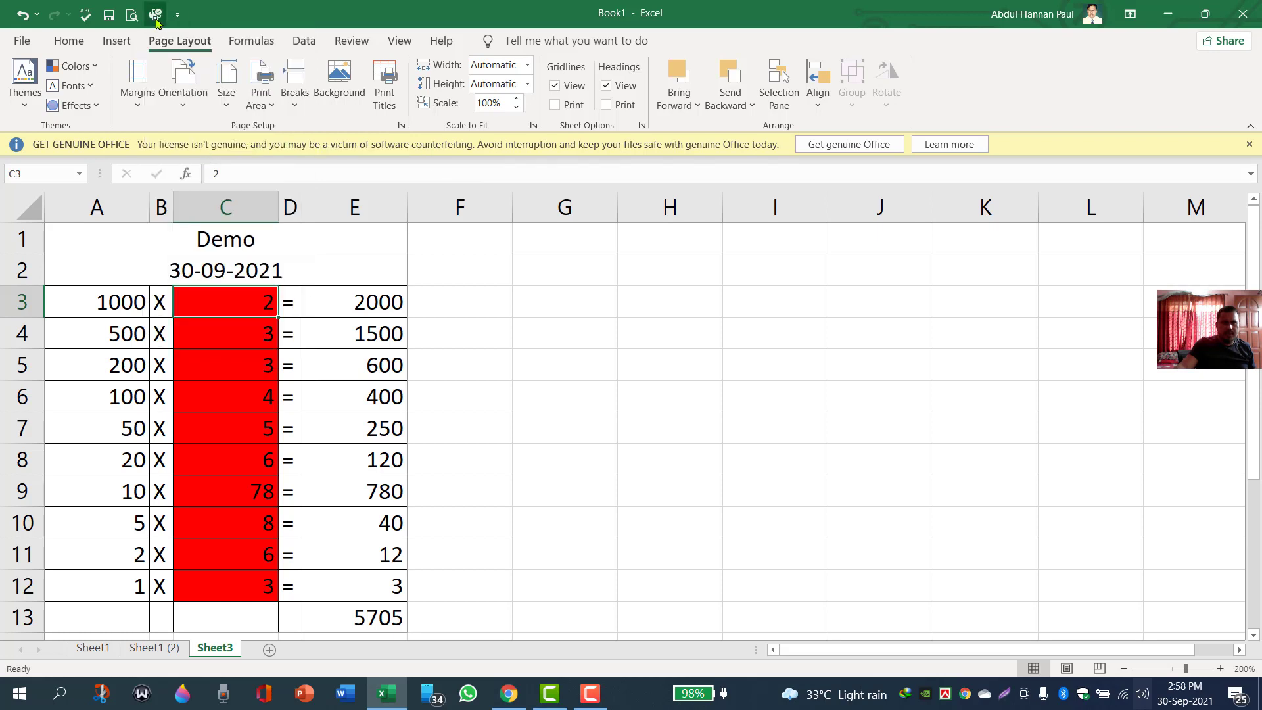